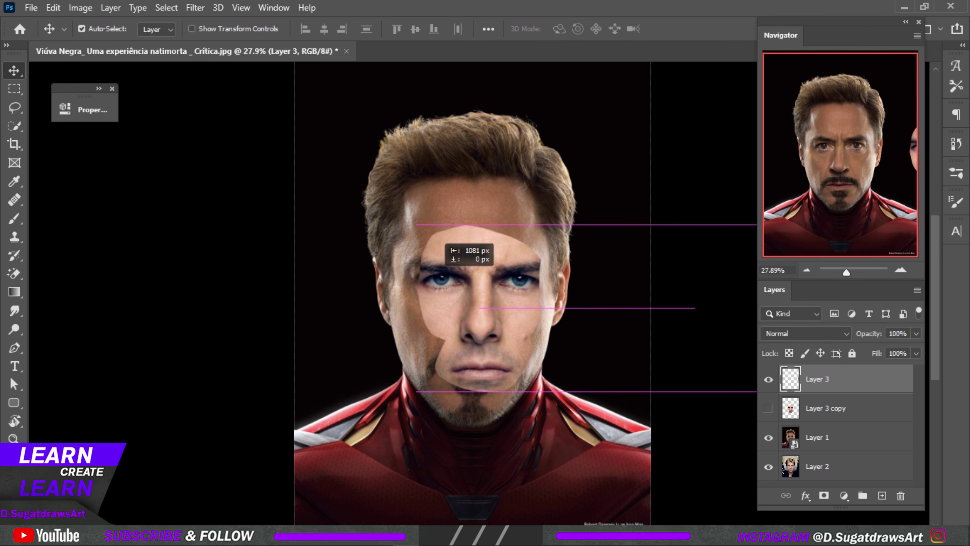
Mask Layer 3 and paint black with a soft round brush along the face's left edge, eyes and mouth.
click(824, 495)
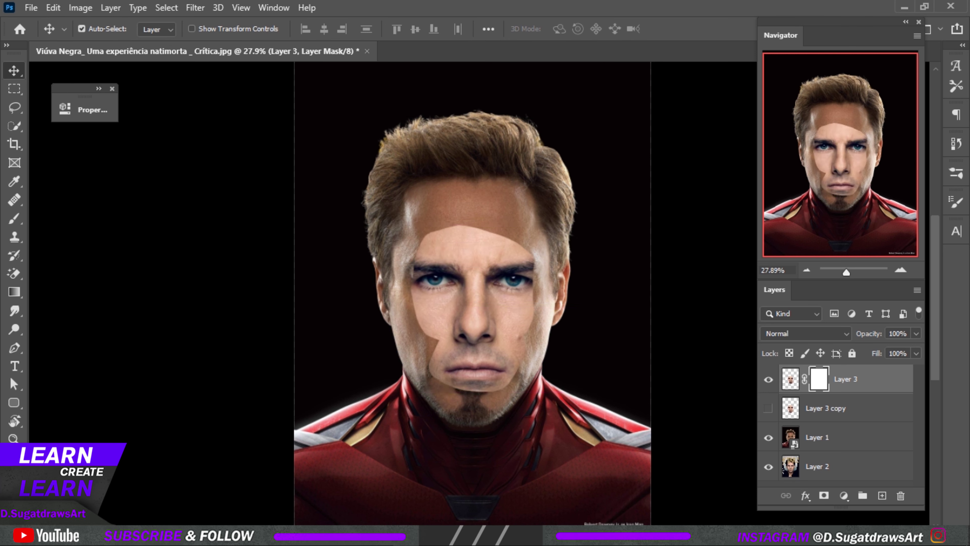
key(b)
right_click(513, 118)
double_click(708, 422)
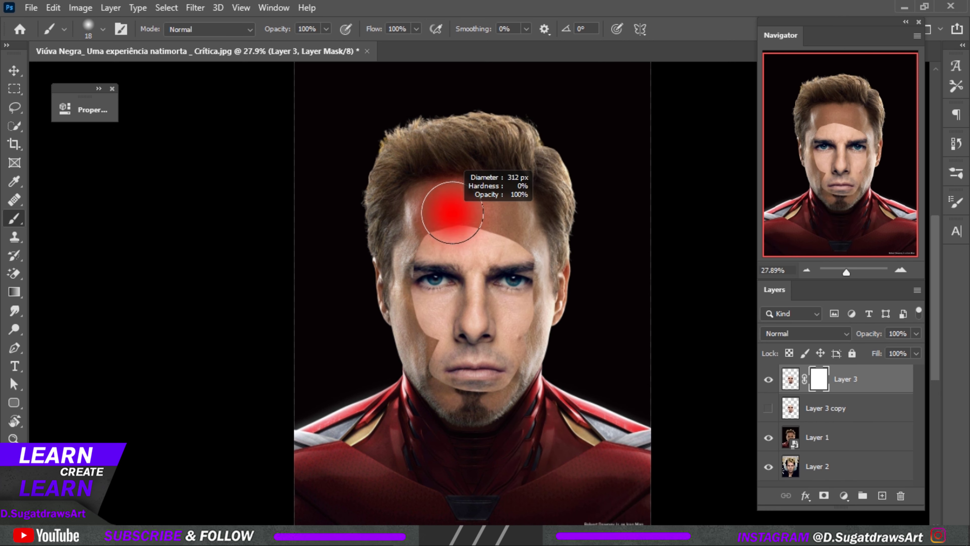
mouse_move(466, 237)
mouse_down()
mouse_move(448, 367)
mouse_move(510, 248)
mouse_up()
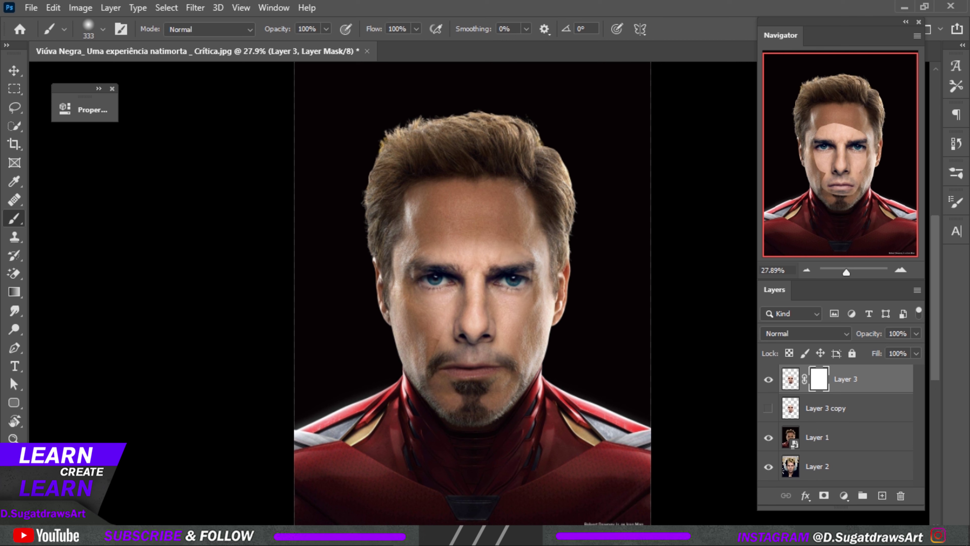
drag(449, 252, 527, 253)
drag(445, 358, 510, 357)
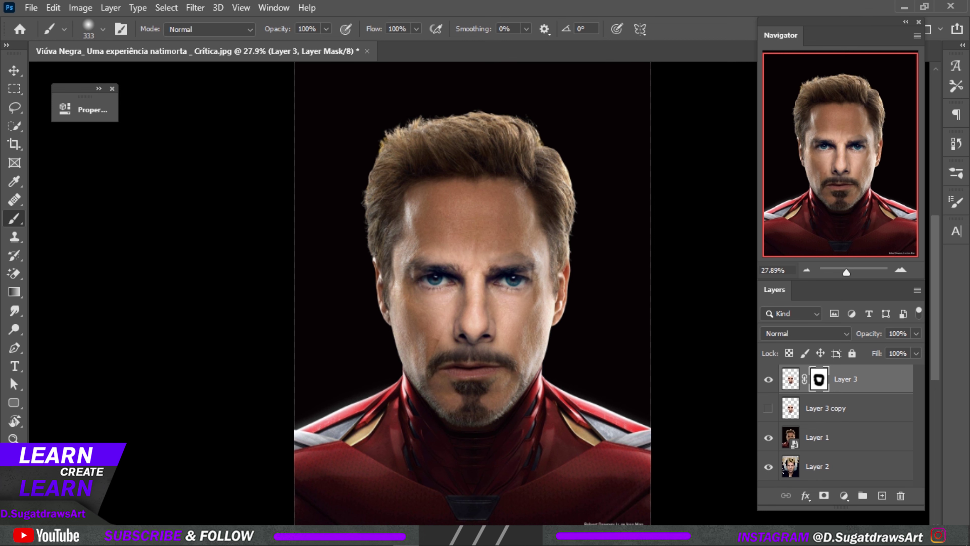
key(ctrl+0)
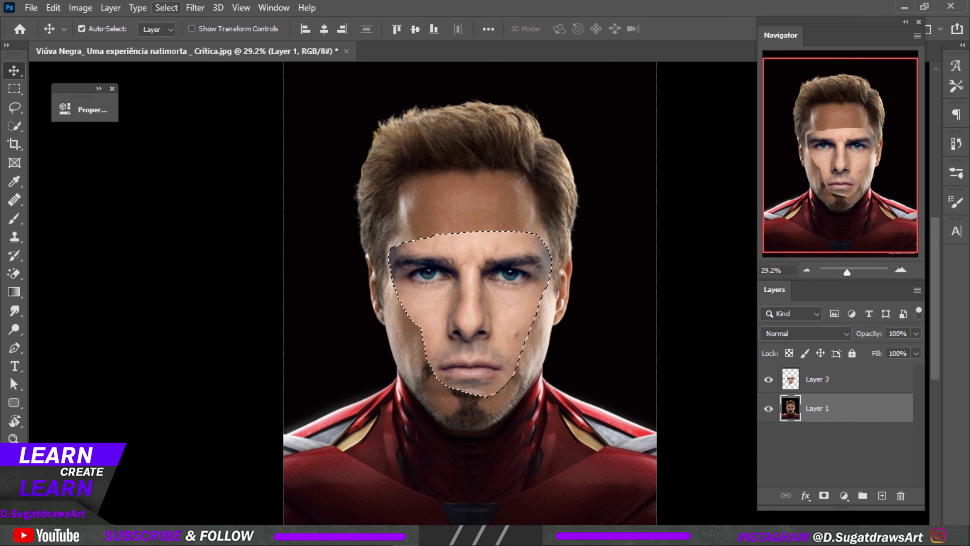
Contract the face selection on Layer 1 and cut those pixels out.
click(167, 8)
mouse_move(179, 208)
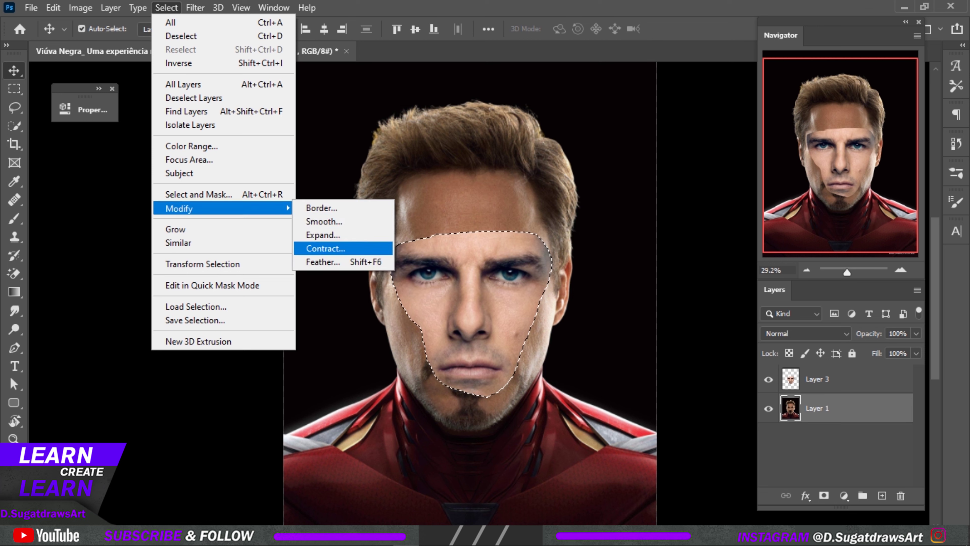
click(325, 249)
key(Return)
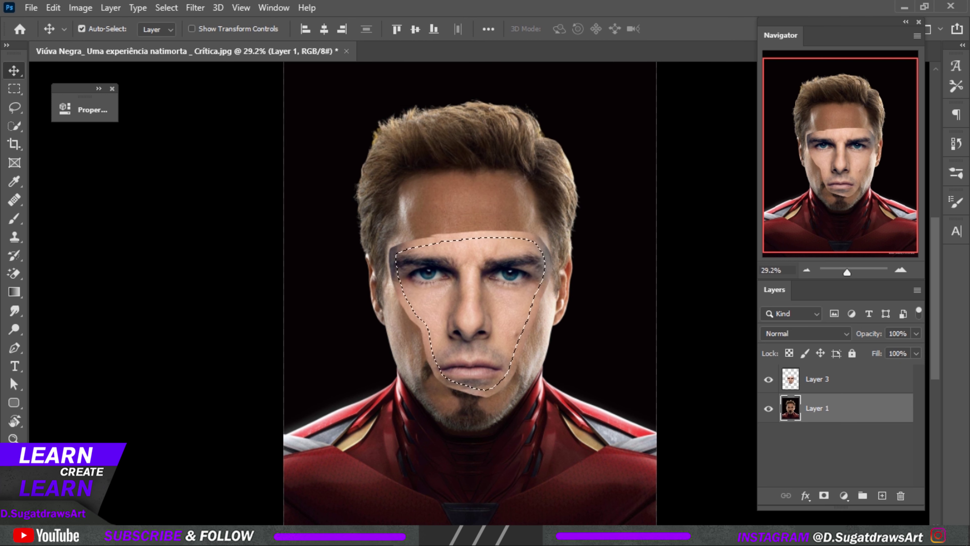
key(ctrl+x)
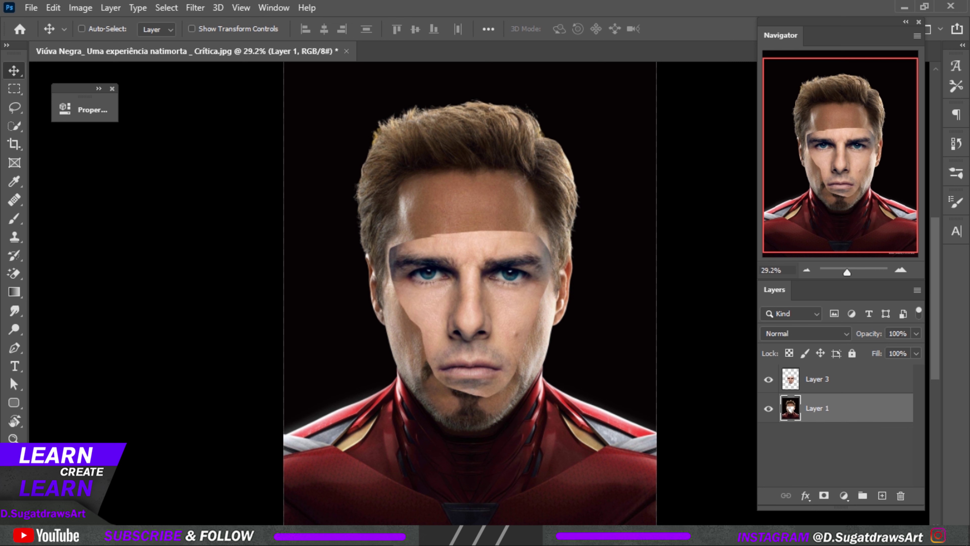
Auto-Blend the face layers into a seamless Layer 3 (merged).
click(53, 7)
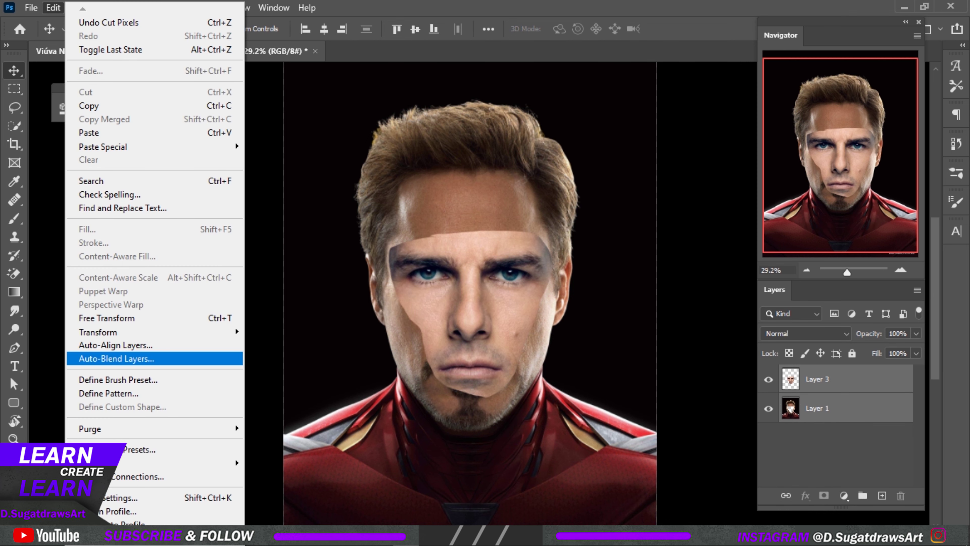
click(116, 359)
click(561, 124)
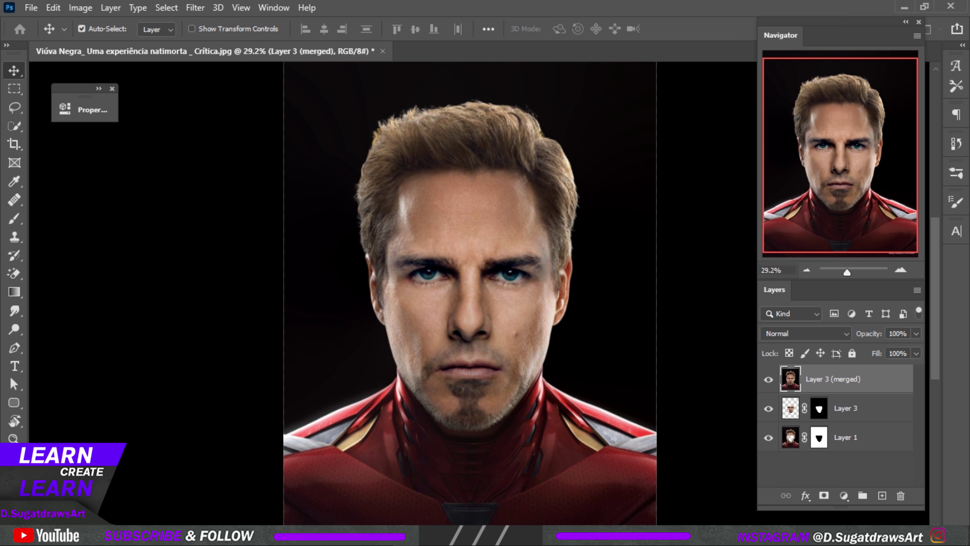
Drag the Avengers cover into the face-swap document as Layer 4, aligned over the portrait.
scroll(470, 295, up, 5)
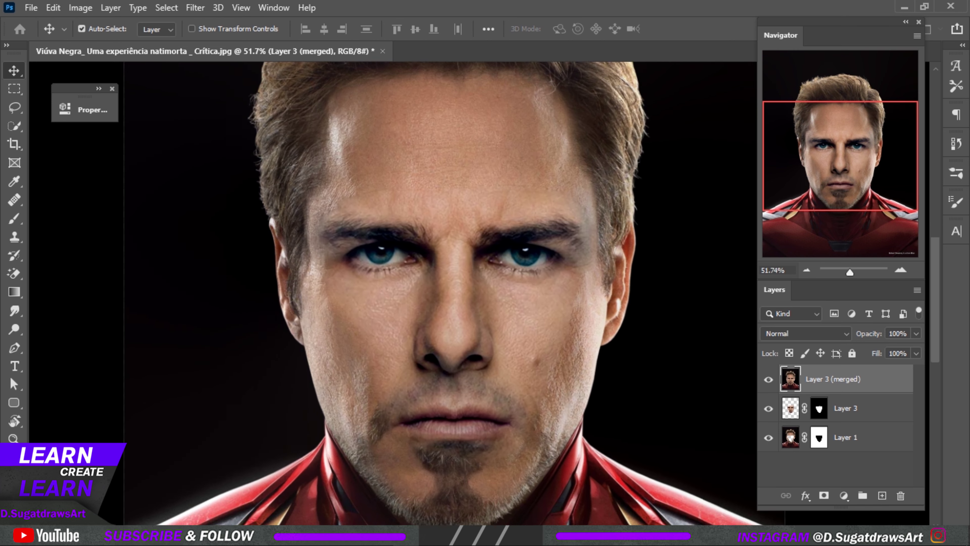
scroll(470, 294, down, 2)
scroll(479, 294, down, 2)
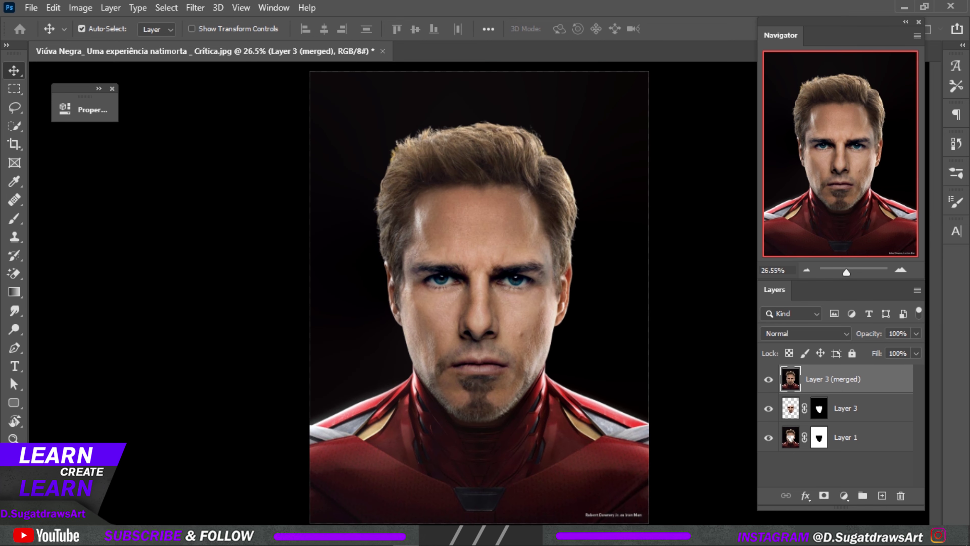
mouse_move(790, 378)
mouse_down()
mouse_move(106, 55)
mouse_move(267, 197)
mouse_up()
drag(502, 223, 522, 234)
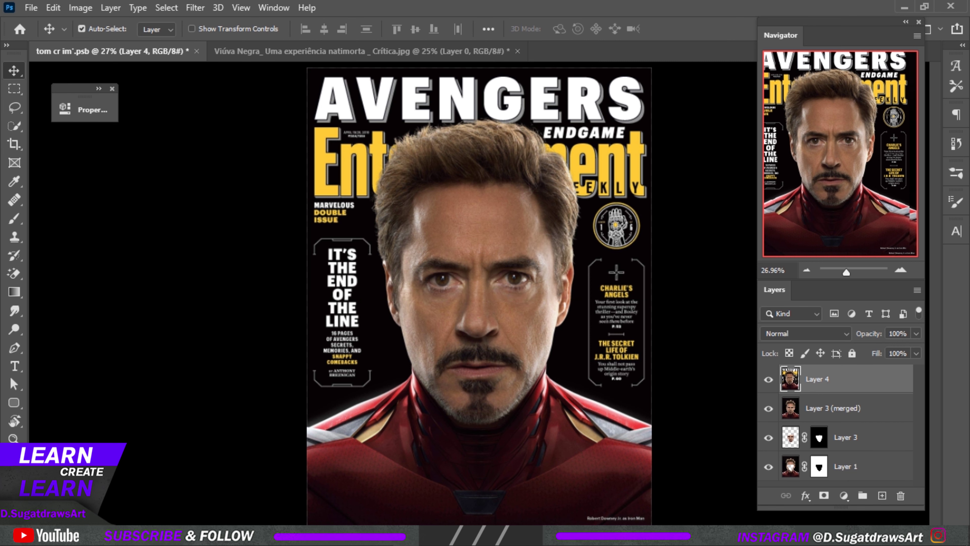
Hide Layer 4 behind a black layer mask and switch to the Brush tool.
alt+click(824, 496)
key(b)
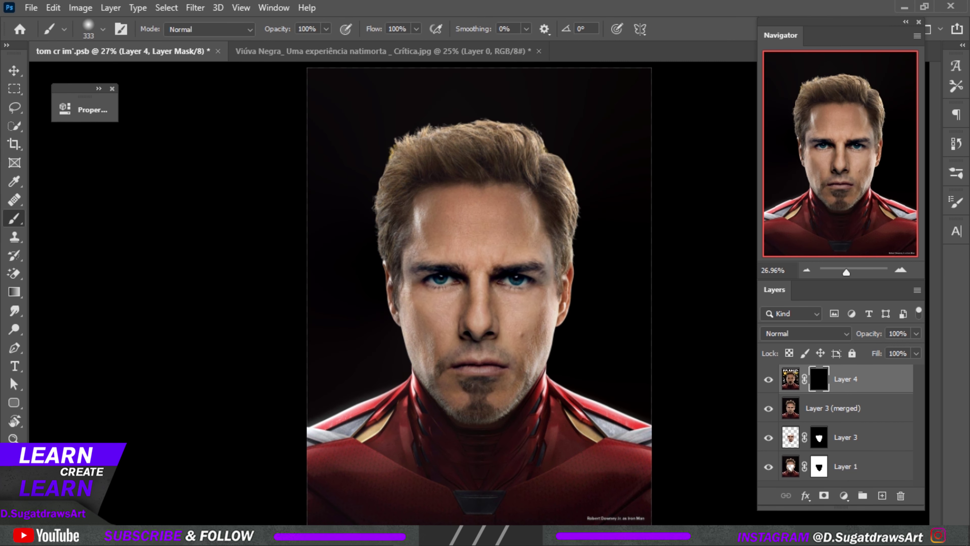
right_click(527, 118)
key(Escape)
scroll(554, 401, up, 5)
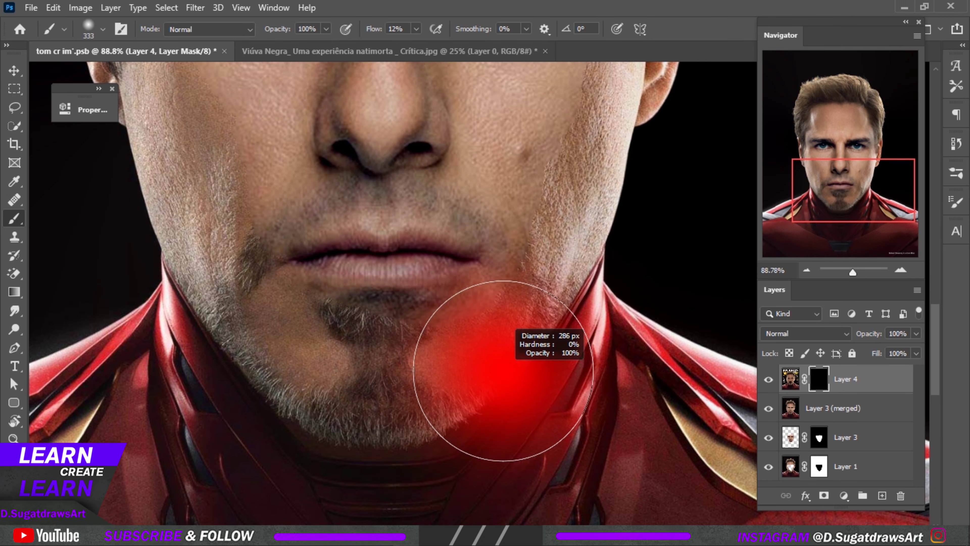
scroll(531, 343, up, 3)
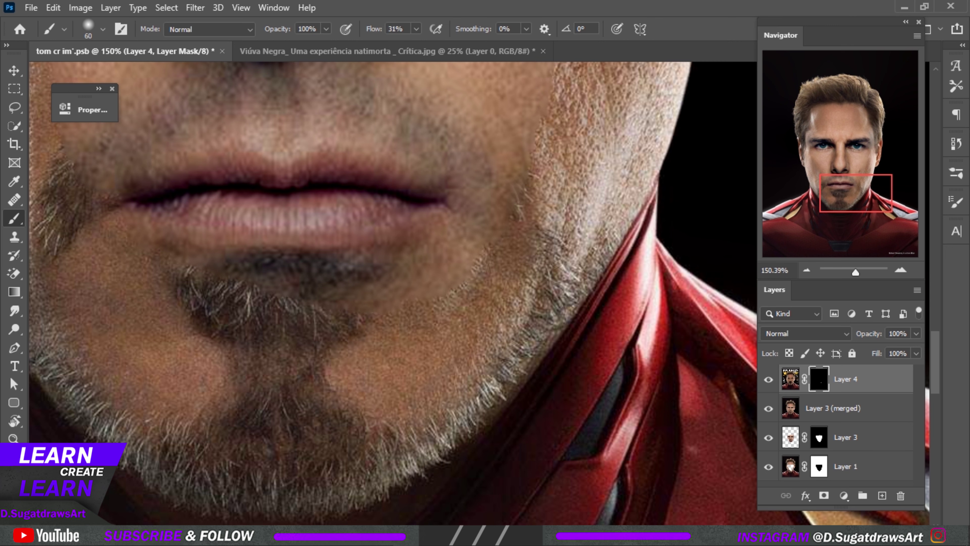
scroll(473, 167, down, 3)
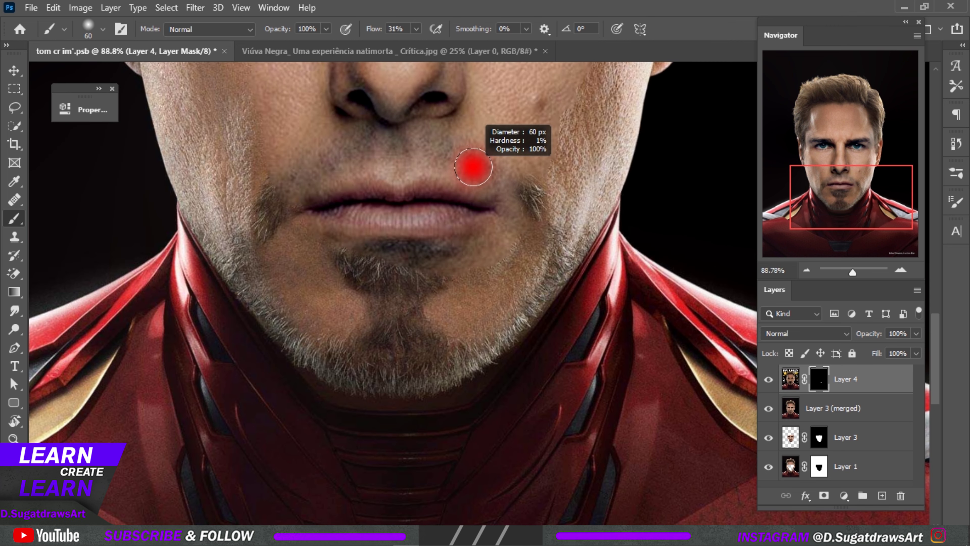
Paint white on the mask to reveal the original mustache across the lip and the beard.
mouse_move(474, 167)
mouse_down()
mouse_move(344, 165)
mouse_move(291, 188)
mouse_up()
scroll(290, 187, down, 5)
scroll(510, 259, up, 5)
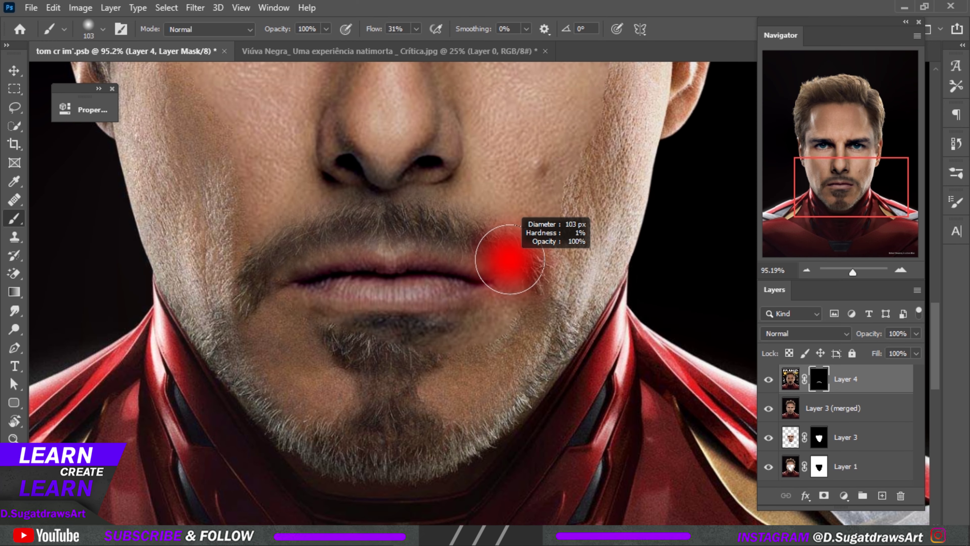
mouse_move(510, 264)
mouse_down()
mouse_move(459, 248)
mouse_move(301, 237)
mouse_move(417, 245)
mouse_move(413, 205)
mouse_up()
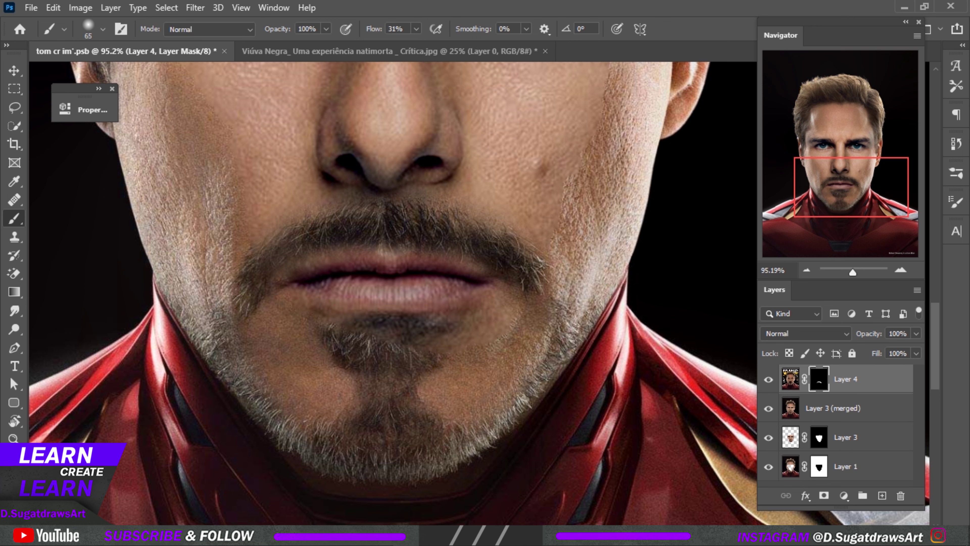
drag(294, 210, 265, 241)
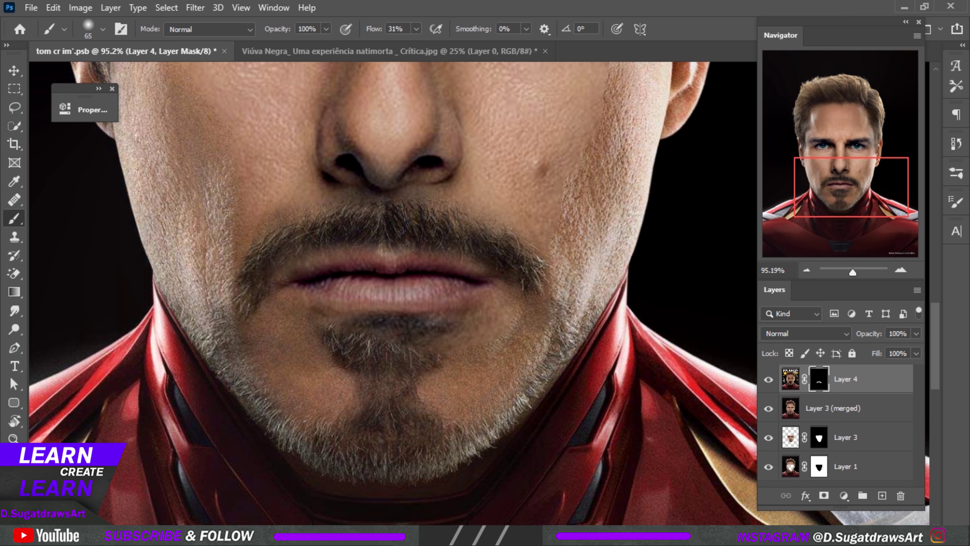
drag(246, 335, 234, 363)
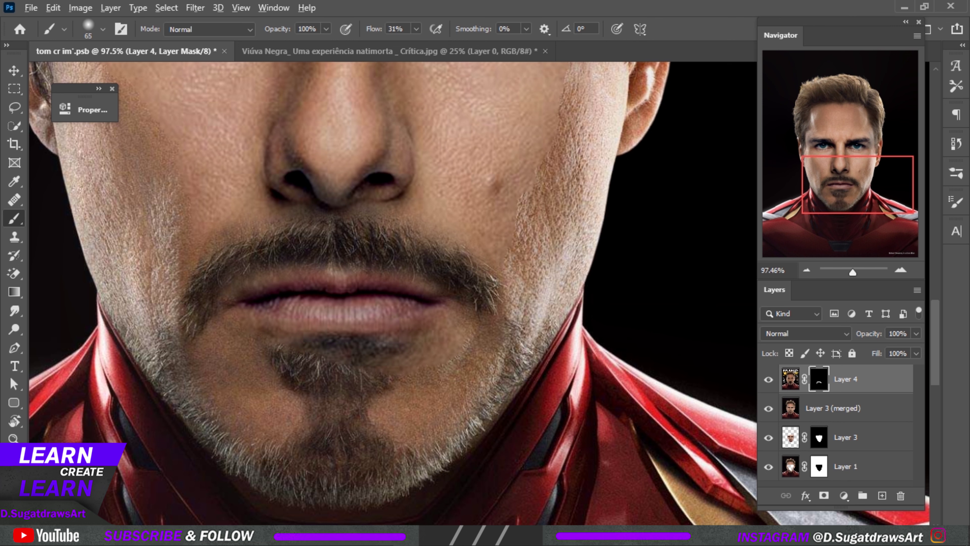
Enlarge the brush and reveal the original cheek skin left of the nose.
drag(311, 249, 314, 249)
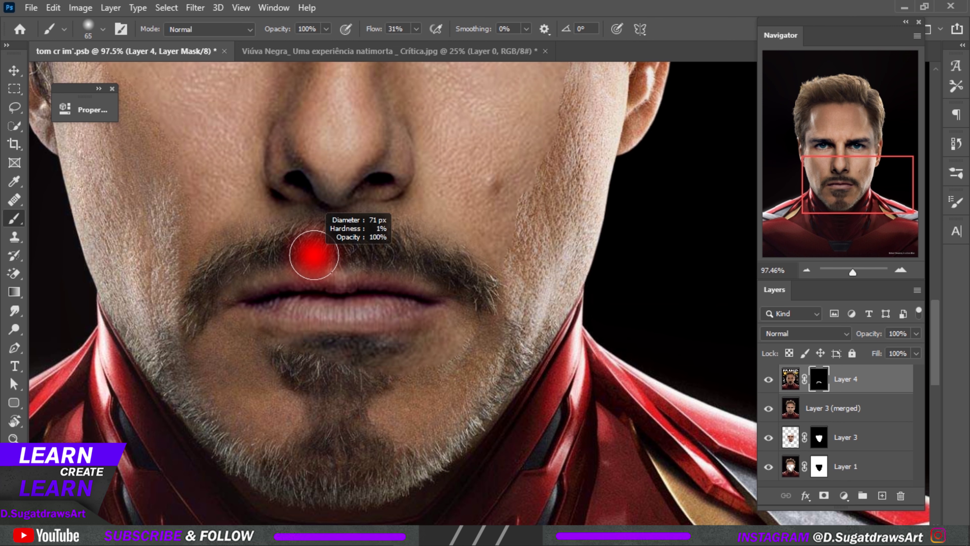
scroll(314, 249, up, 2)
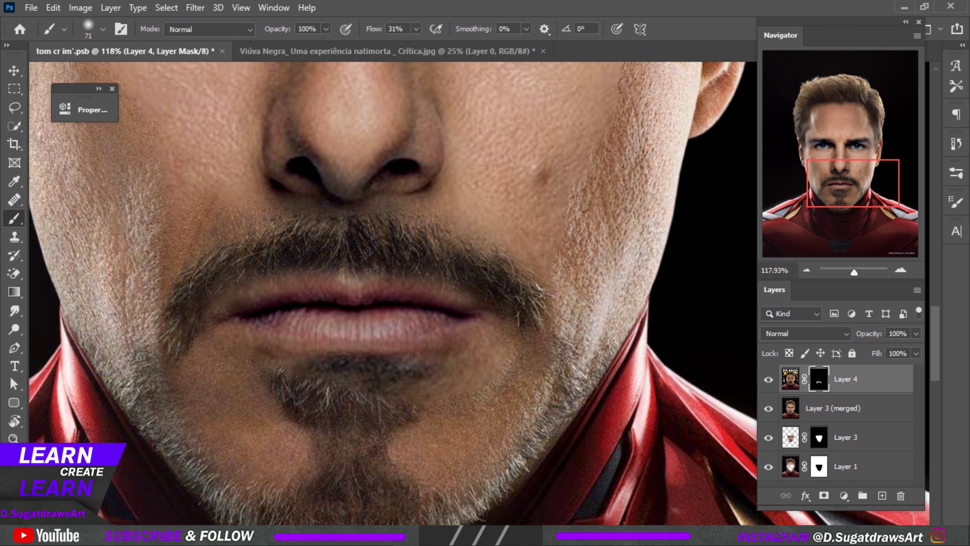
scroll(524, 263, down, 1)
drag(535, 267, 551, 267)
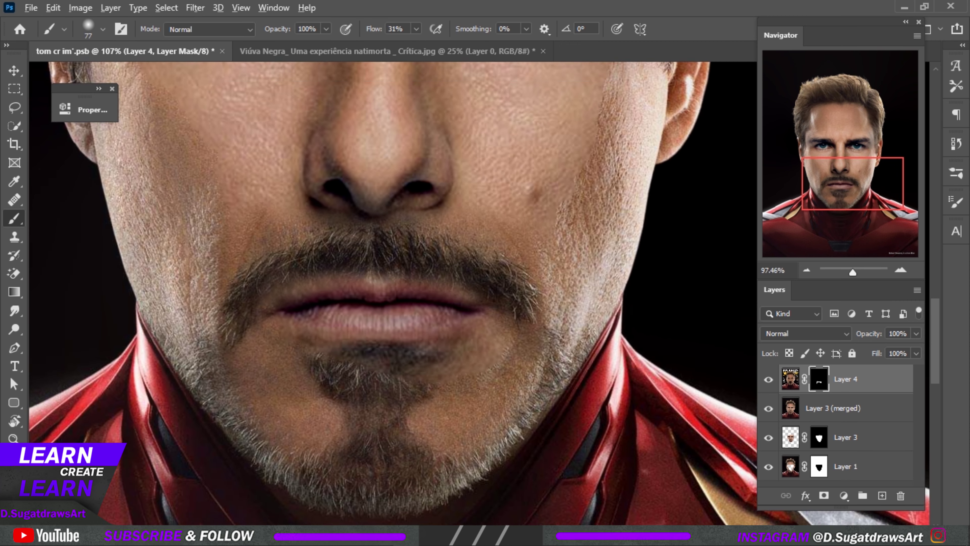
scroll(497, 222, down, 1)
drag(343, 225, 365, 224)
mouse_move(318, 187)
mouse_down()
mouse_move(328, 161)
mouse_move(362, 206)
mouse_move(366, 233)
mouse_up()
Undo the last cheek stroke and set the brush flow to 19%.
key(ctrl+z)
key(shift+1)
key(shift+9)
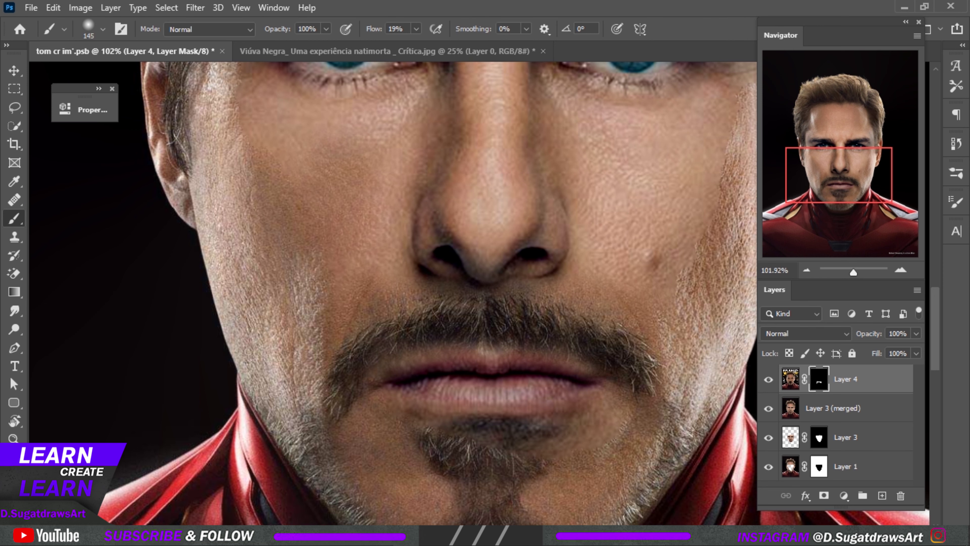
scroll(394, 268, down, 5)
scroll(393, 267, up, 4)
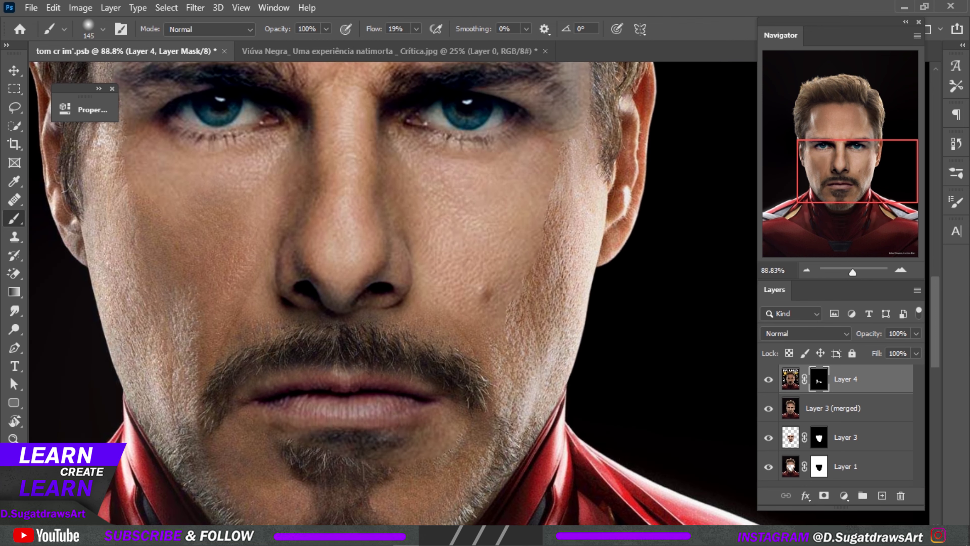
scroll(482, 230, down, 4)
scroll(482, 229, down, 3)
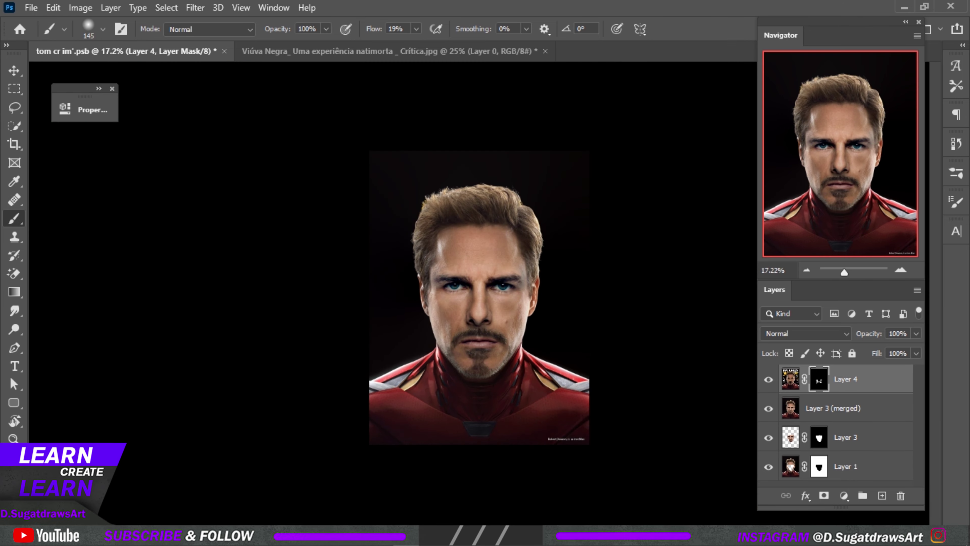
scroll(482, 267, up, 2)
scroll(521, 368, up, 1)
scroll(521, 368, up, 3)
scroll(521, 368, up, 2)
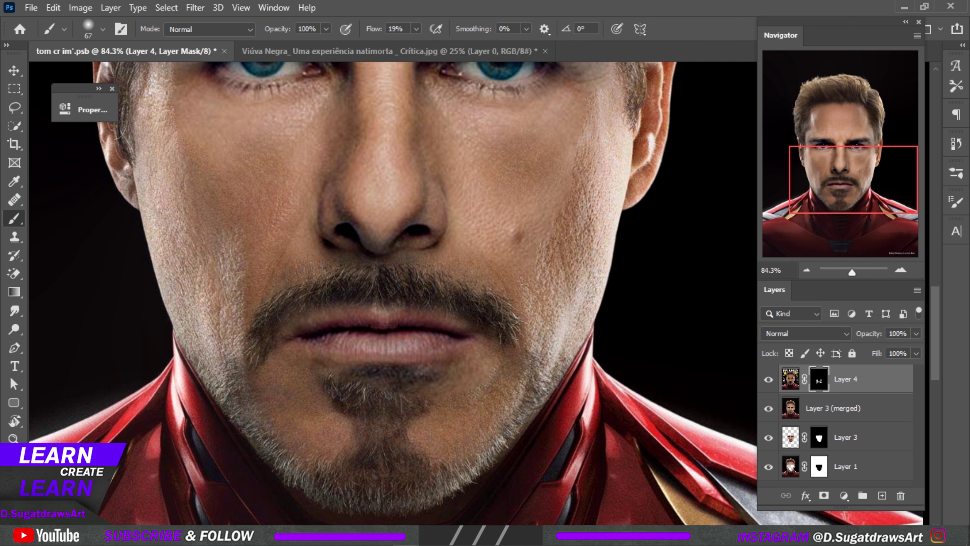
Fill in the goatee below the lower lip on Layer 4's mask.
mouse_move(432, 416)
mouse_down()
mouse_move(397, 397)
mouse_move(354, 394)
mouse_up()
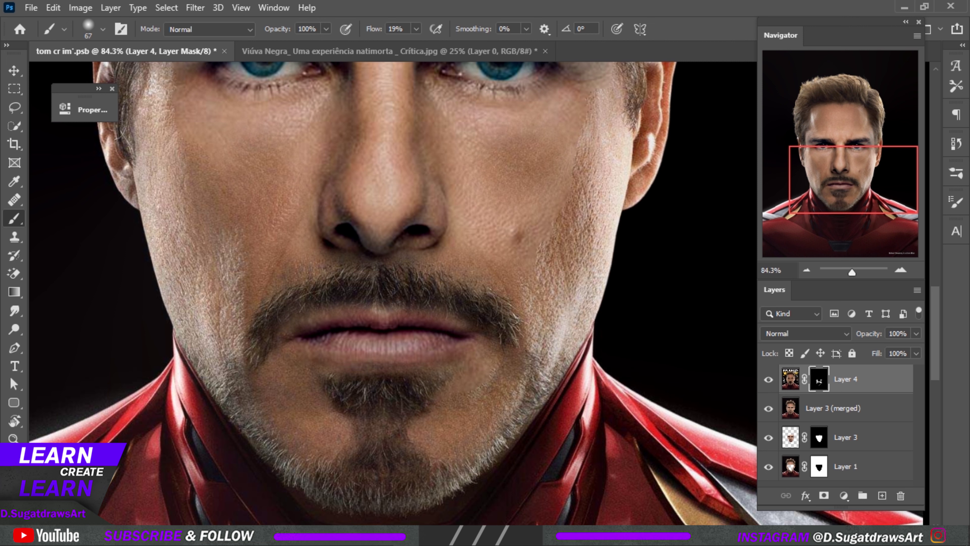
scroll(336, 416, down, 2)
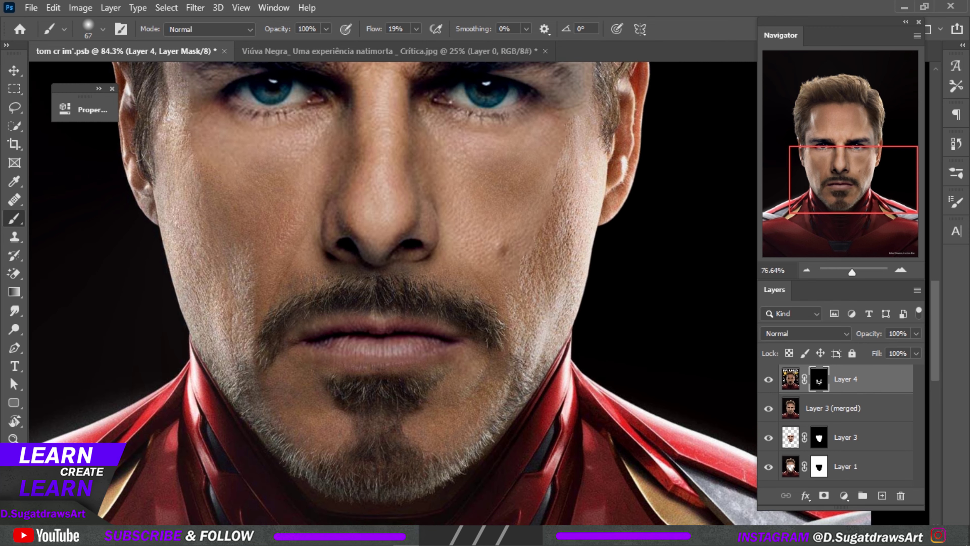
scroll(336, 417, down, 1)
scroll(336, 416, up, 4)
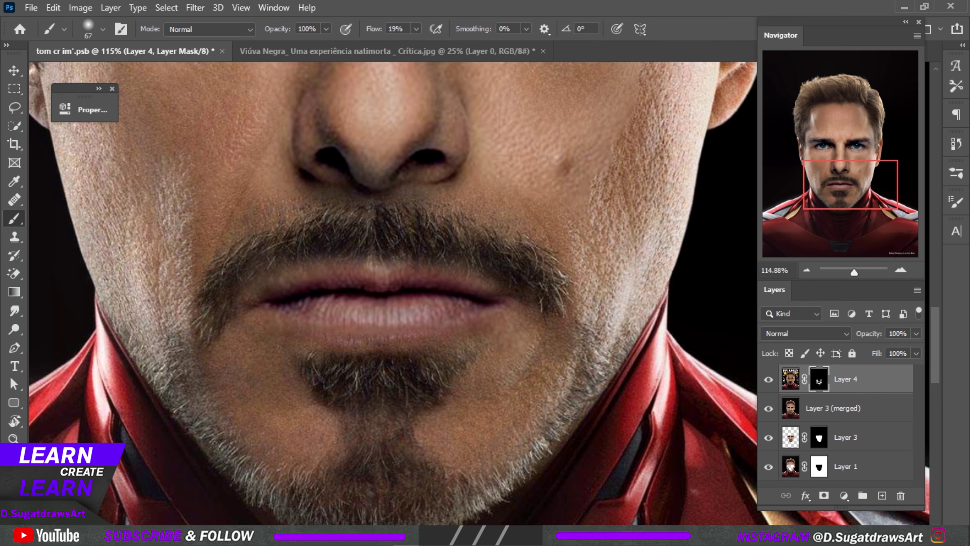
scroll(556, 251, down, 1)
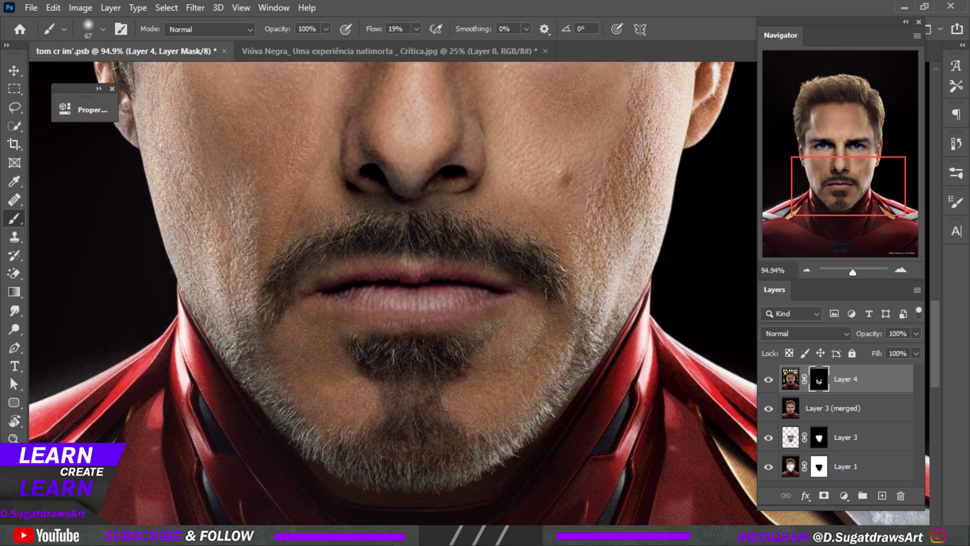
scroll(340, 330, down, 2)
scroll(340, 329, up, 3)
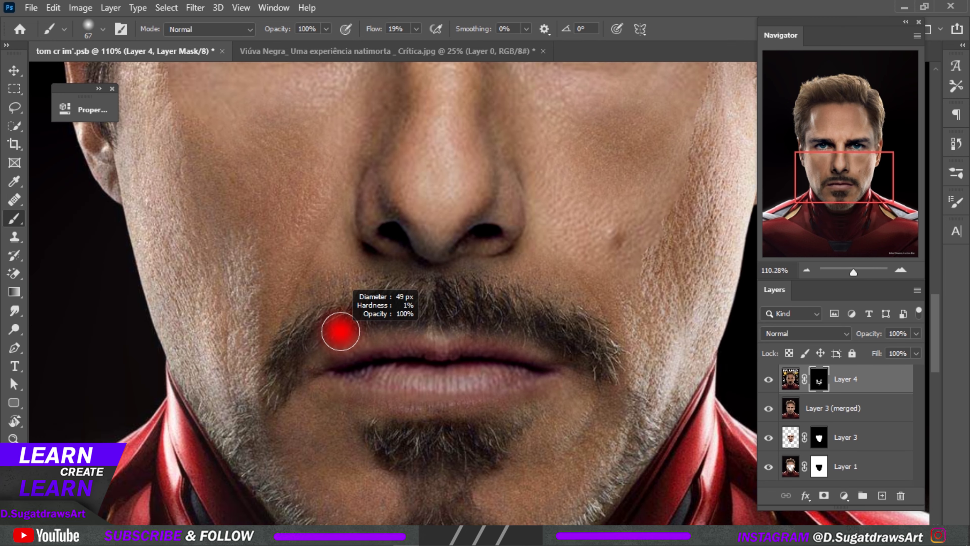
Blend and soften the moustache edge along the upper lip with a slightly larger brush.
drag(389, 329, 313, 357)
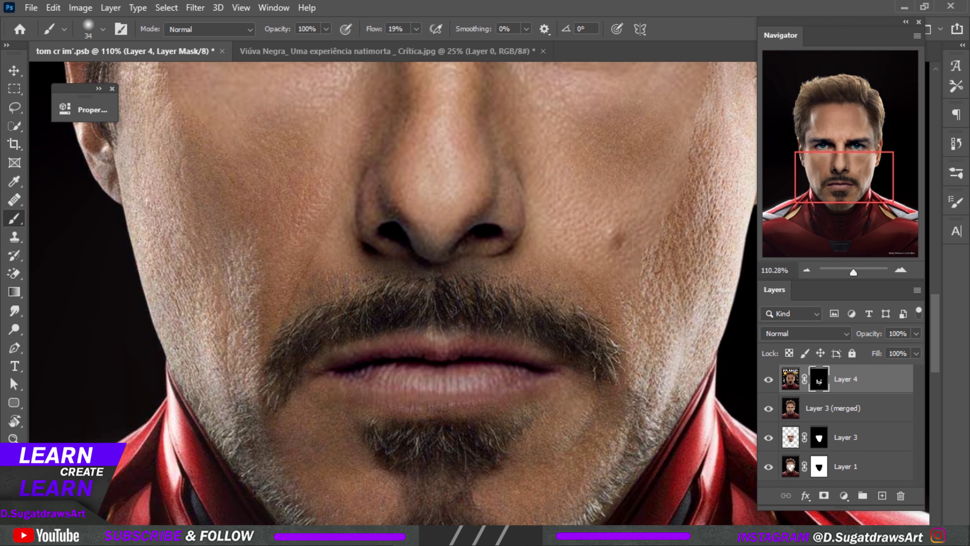
key(bracketright)
drag(397, 332, 545, 344)
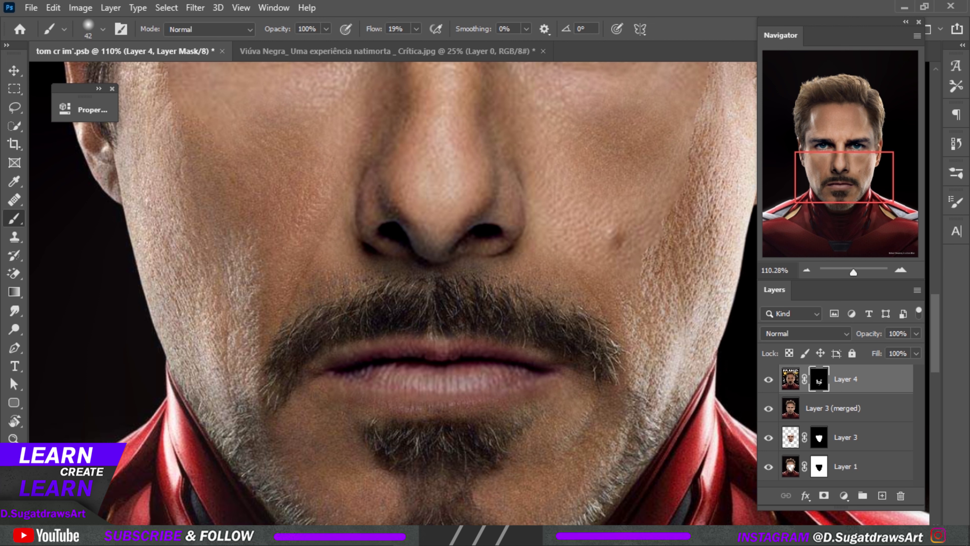
Nudge Layer 4 up 7 px to align the moustache, then undo to restore the fuller moustache.
drag(455, 282, 455, 276)
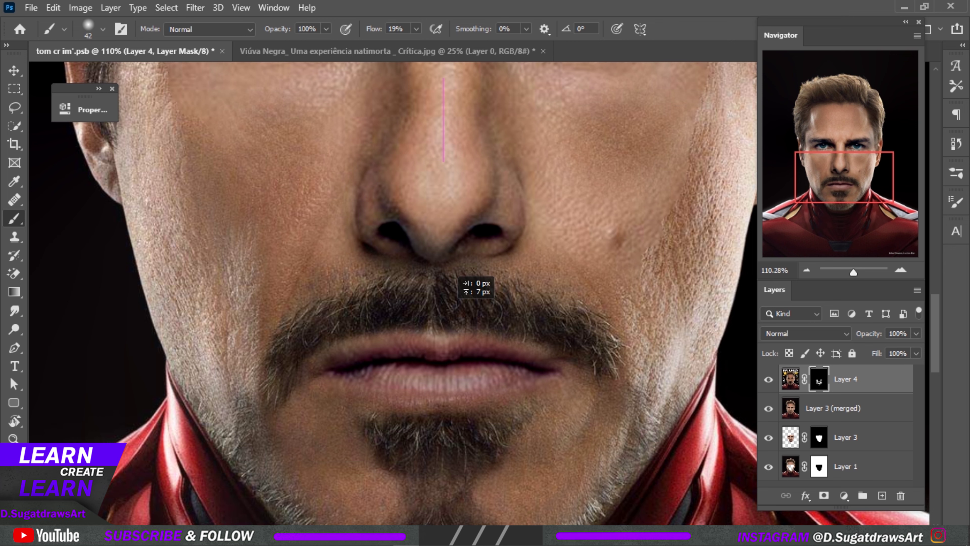
scroll(458, 283, down, 2)
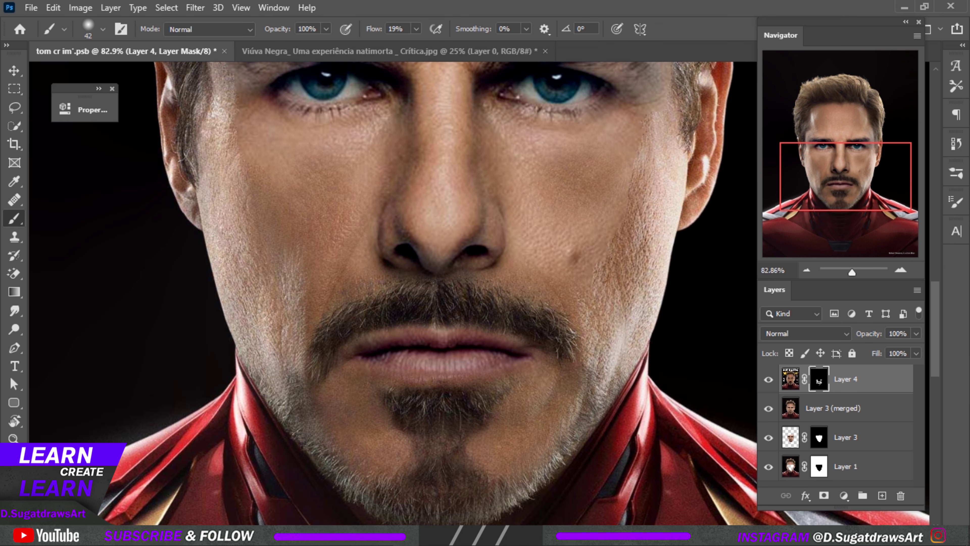
scroll(478, 344, up, 3)
key(bracketright)
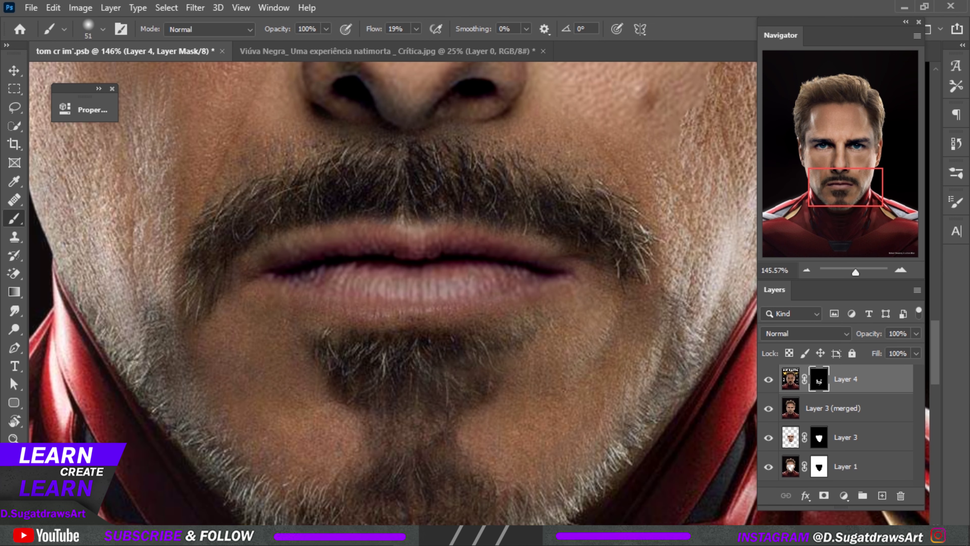
scroll(416, 401, down, 1)
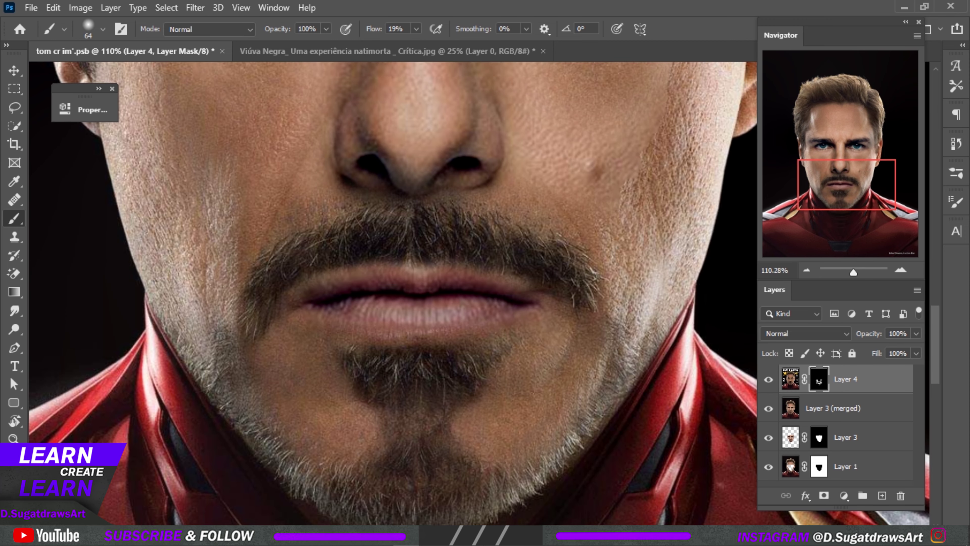
key(ctrl+z)
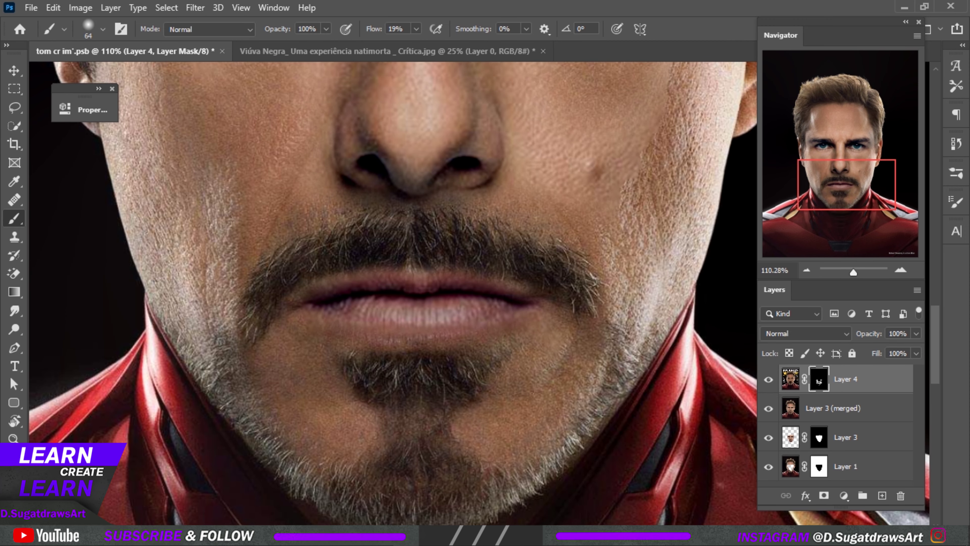
Target Layer 4's pixels and select it together with Layer 3 (merged) for moving.
key(ctrl+2)
key(shift+alt+bracketleft)
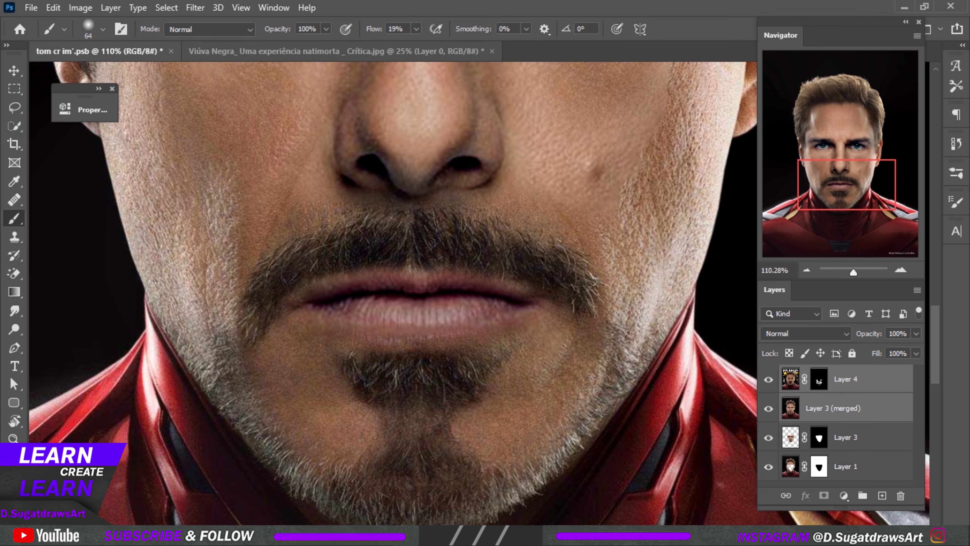
key(v)
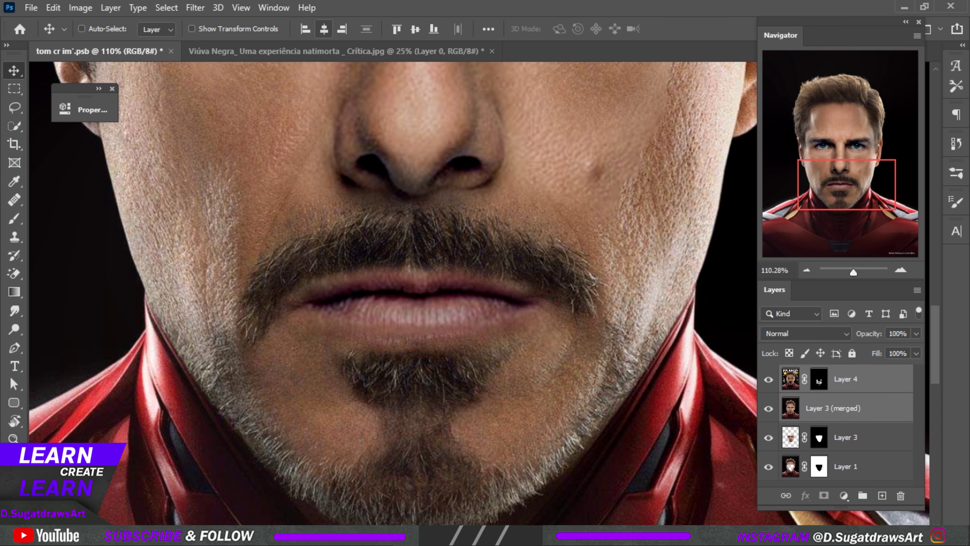
scroll(421, 283, down, 2)
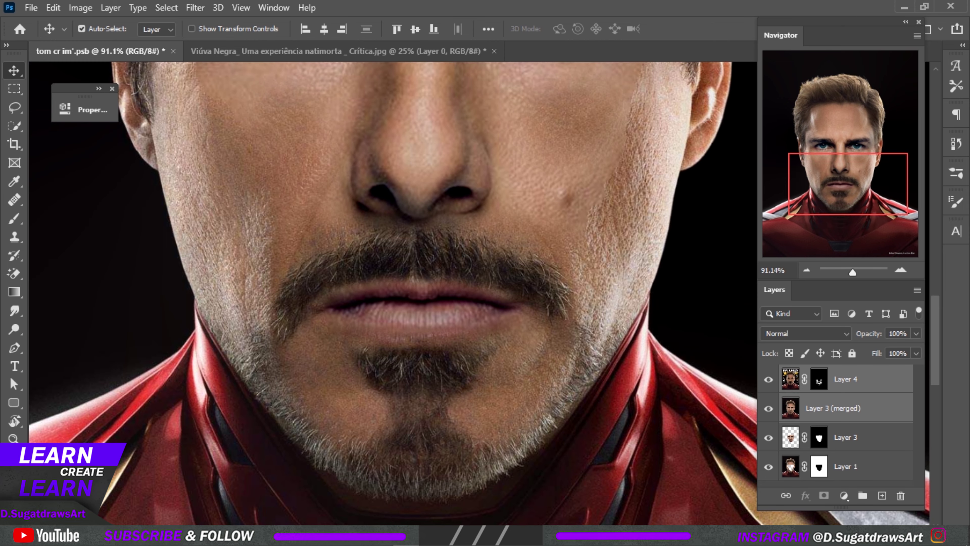
Return to Layer 4's mask and soften the blend under the left eye beside the nose.
click(819, 378)
key(b)
scroll(450, 426, up, 5)
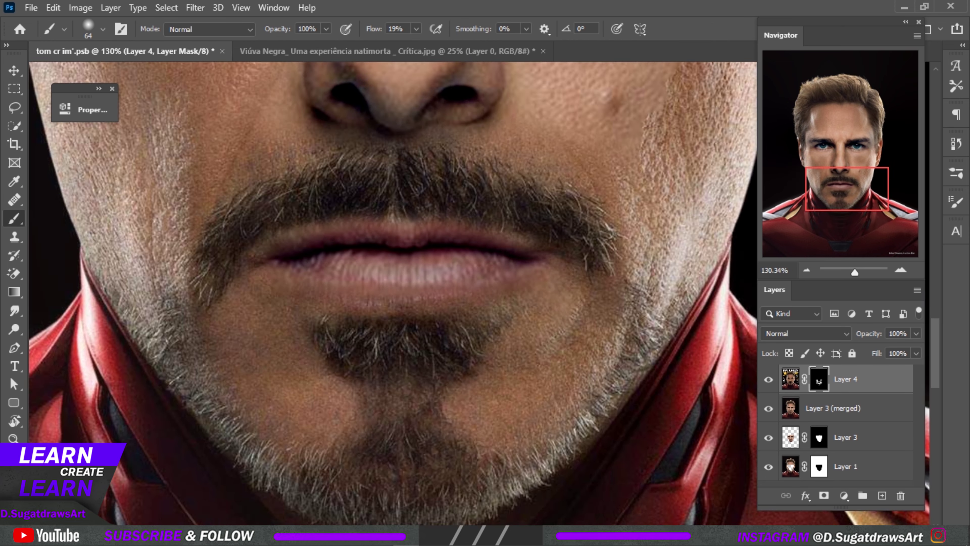
scroll(451, 426, up, 2)
scroll(484, 402, down, 2)
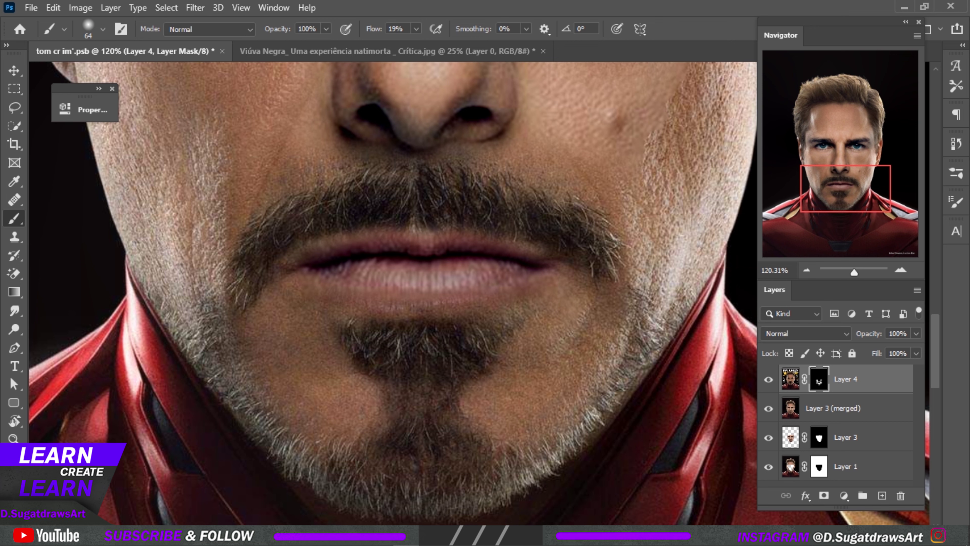
scroll(394, 295, down, 2)
scroll(393, 295, up, 2)
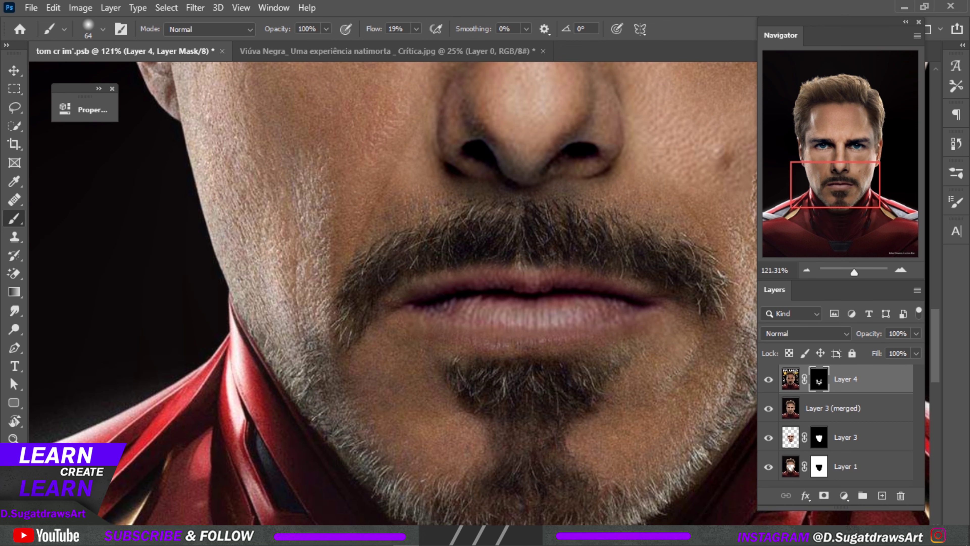
scroll(393, 294, right, 5)
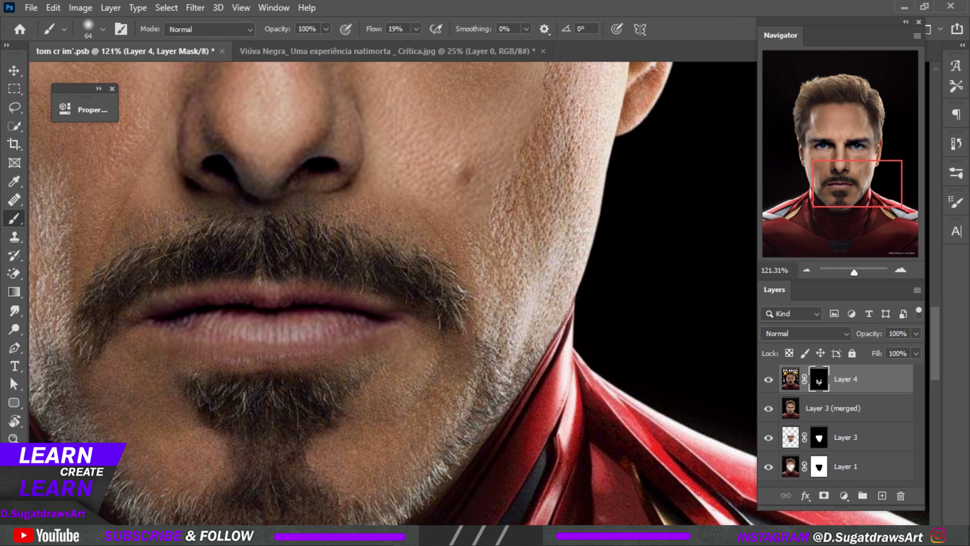
scroll(386, 294, down, 3)
scroll(386, 294, down, 2)
scroll(386, 294, down, 2)
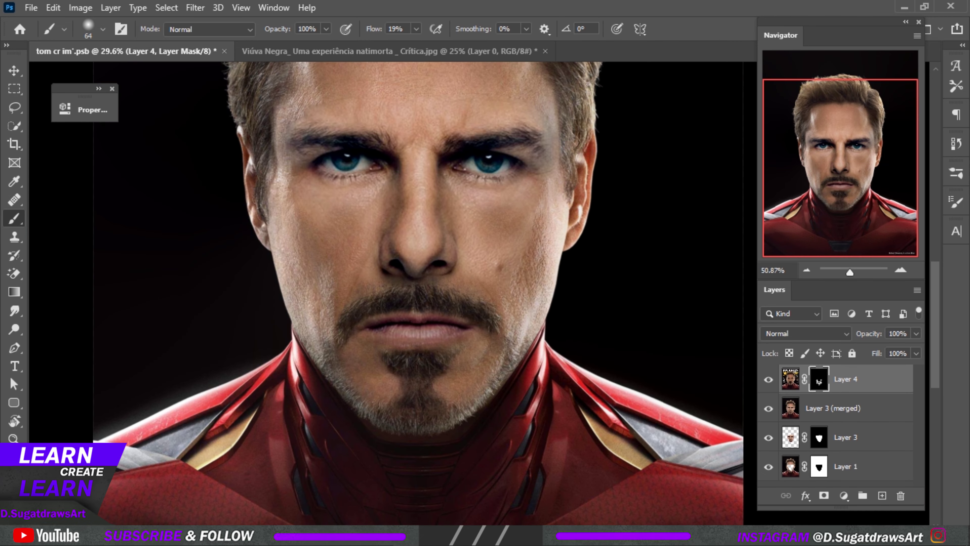
scroll(499, 288, up, 4)
scroll(458, 291, down, 2)
scroll(458, 291, up, 2)
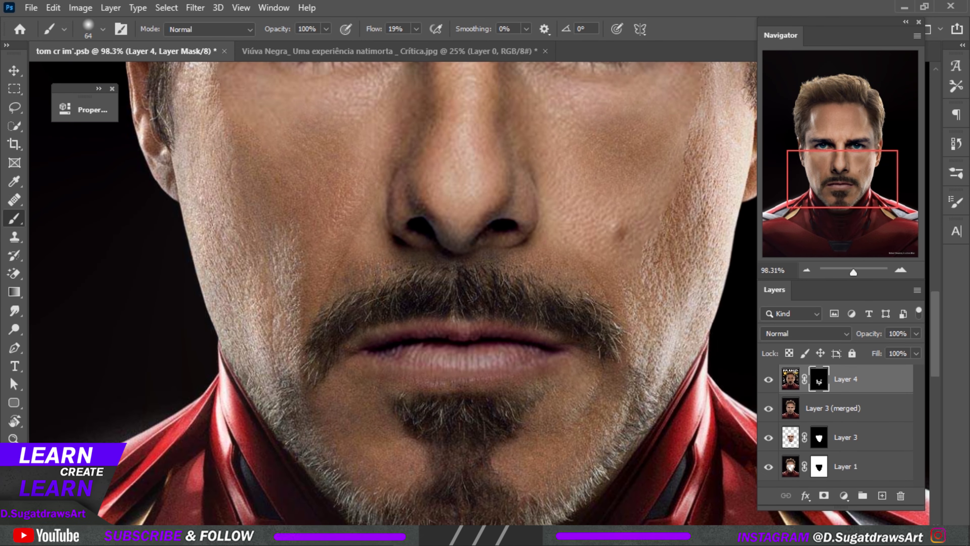
scroll(290, 206, down, 2)
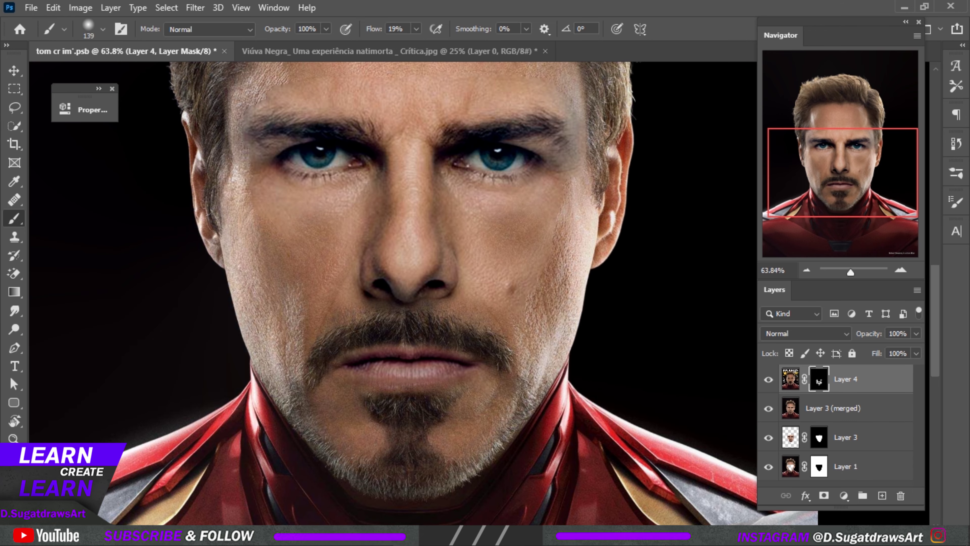
drag(350, 201, 352, 235)
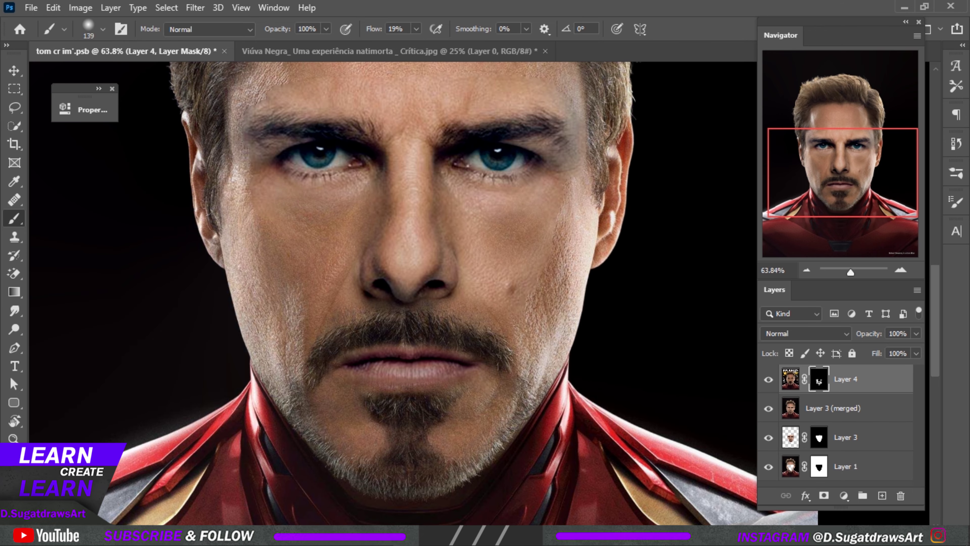
Shrink the brush to about 59 px, undo the cheek strokes, and set flow to 4%.
scroll(497, 237, up, 1)
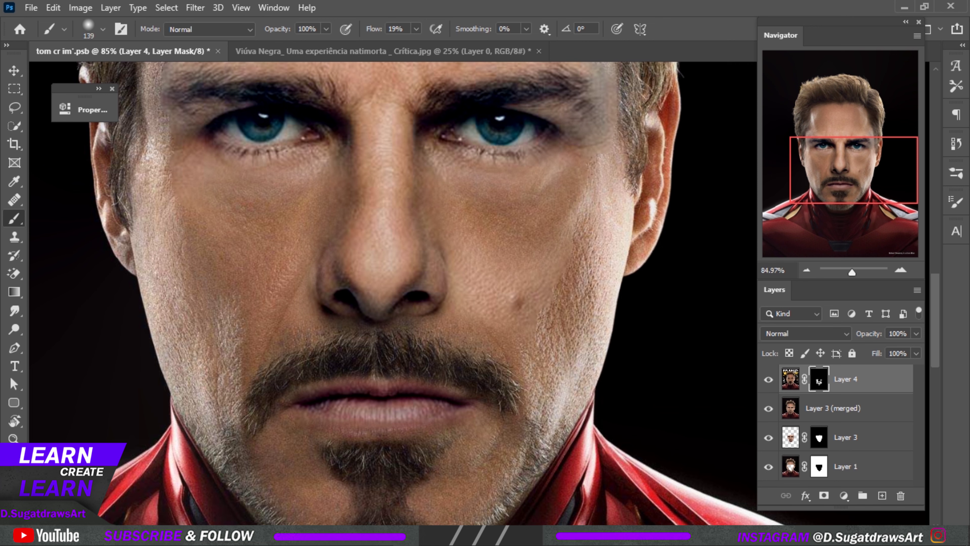
mouse_move(508, 264)
mouse_down()
mouse_move(493, 264)
mouse_move(471, 310)
mouse_up()
scroll(497, 268, down, 3)
scroll(497, 267, down, 1)
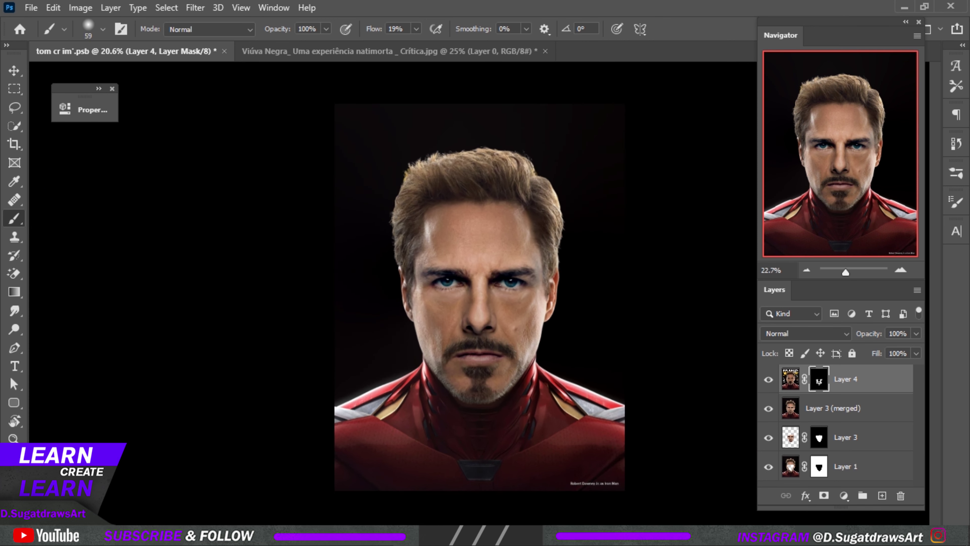
scroll(496, 268, up, 1)
scroll(497, 268, up, 1)
key(ctrl+z)
key(ctrl+z)
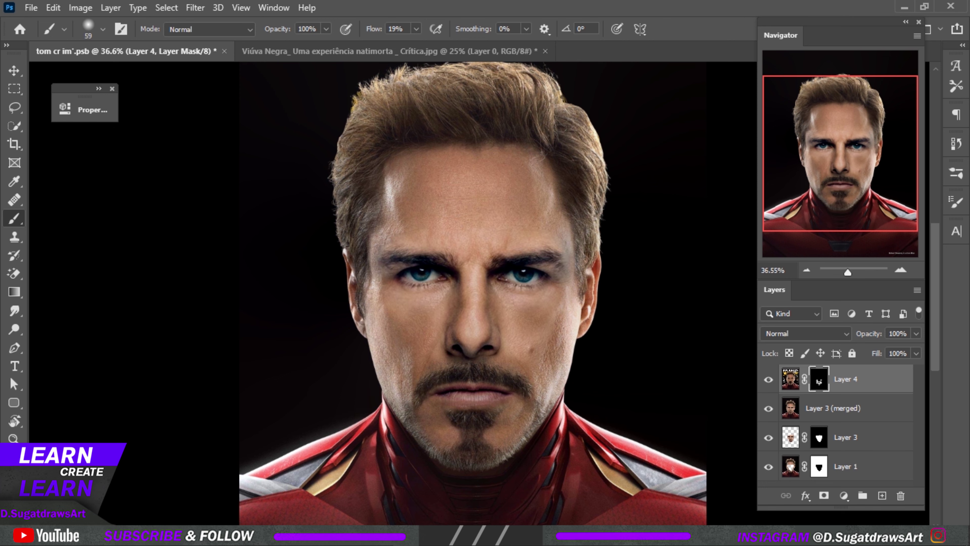
scroll(435, 344, up, 2)
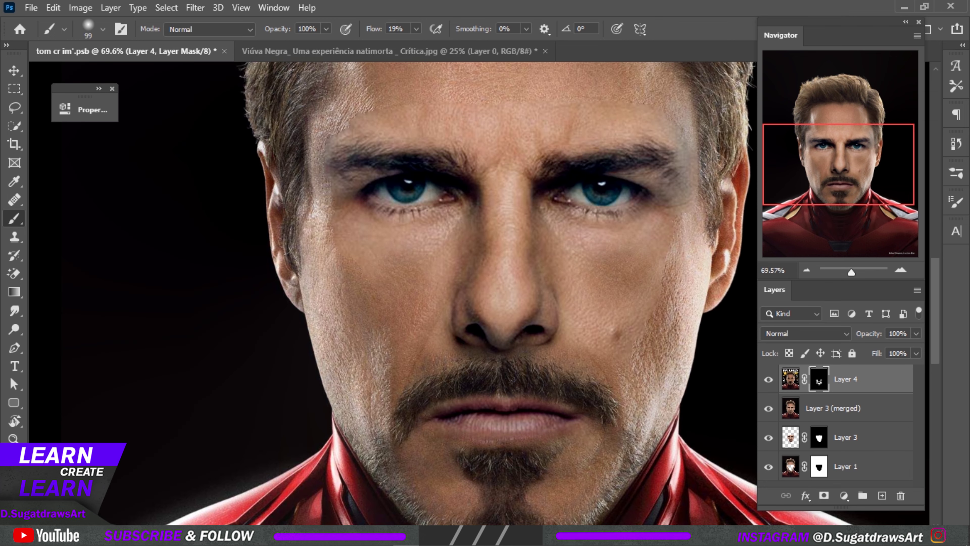
text(4)
drag(470, 306, 391, 271)
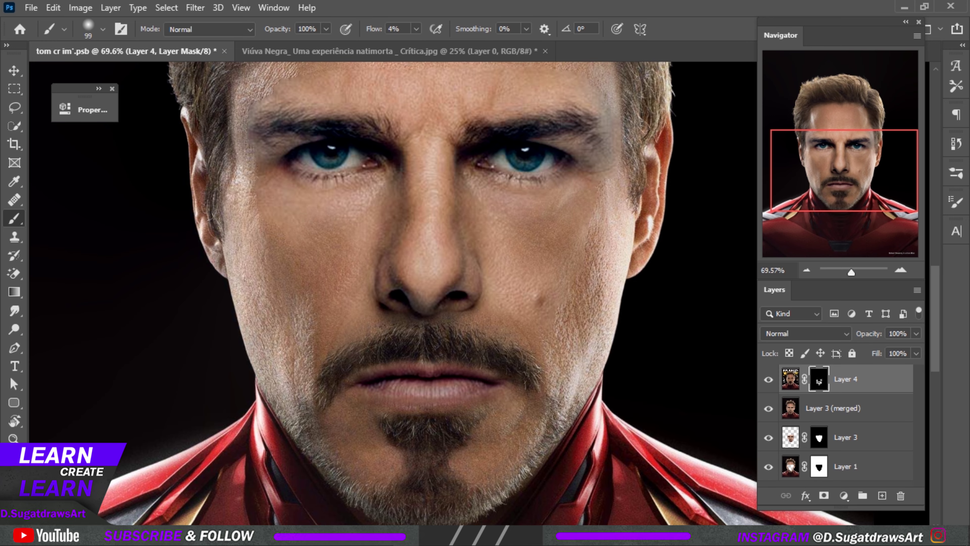
Blend the cheek edges on Layer 4's mask, shrinking then greatly enlarging the soft brush.
scroll(306, 180, up, 1)
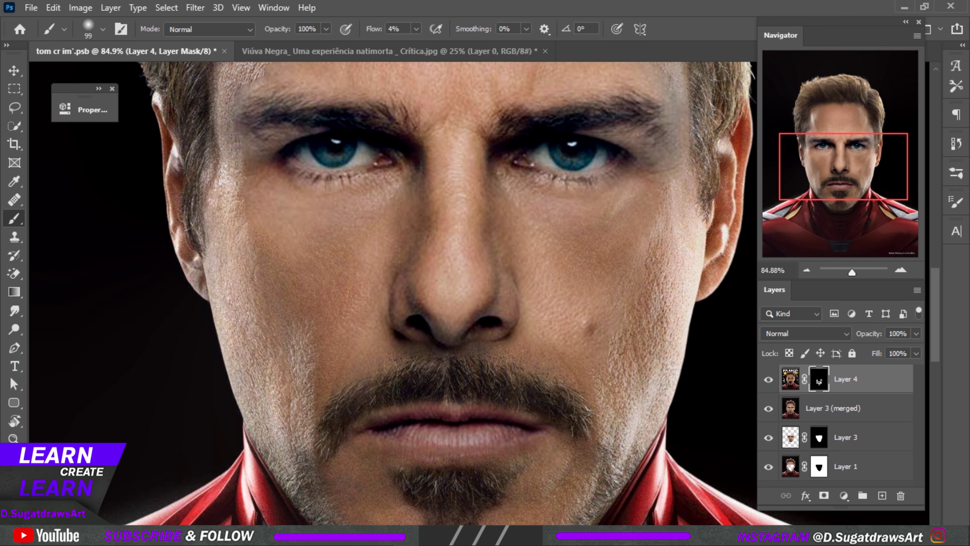
drag(393, 227, 389, 227)
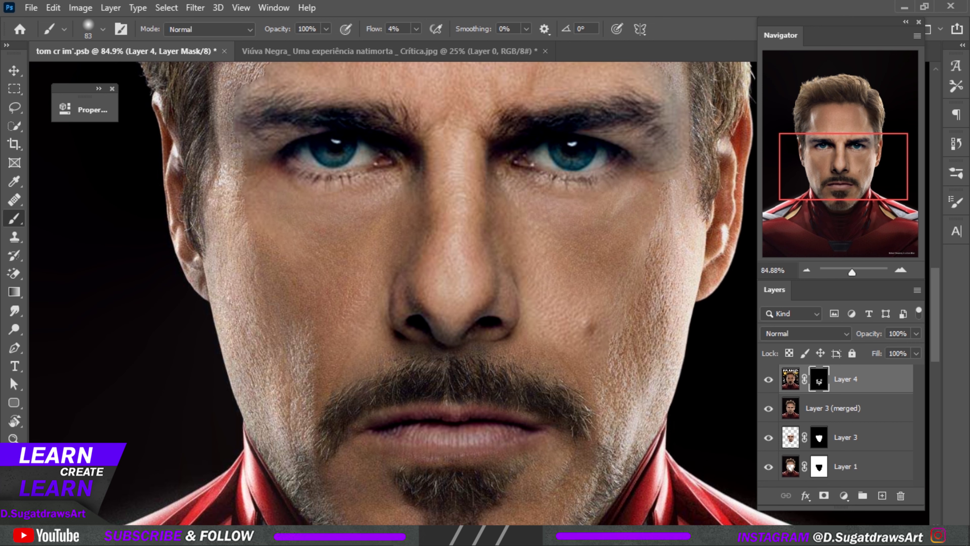
scroll(389, 291, down, 5)
scroll(390, 291, up, 5)
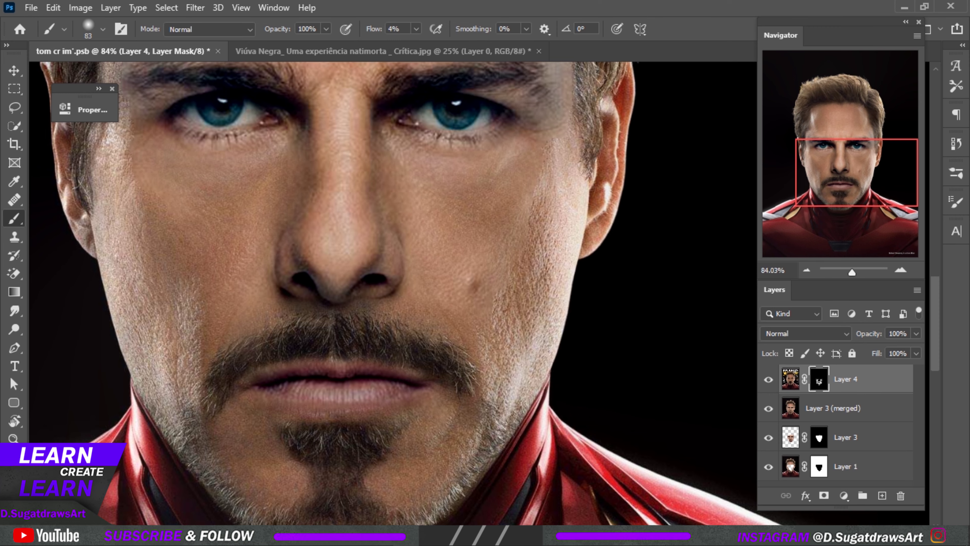
scroll(394, 291, up, 3)
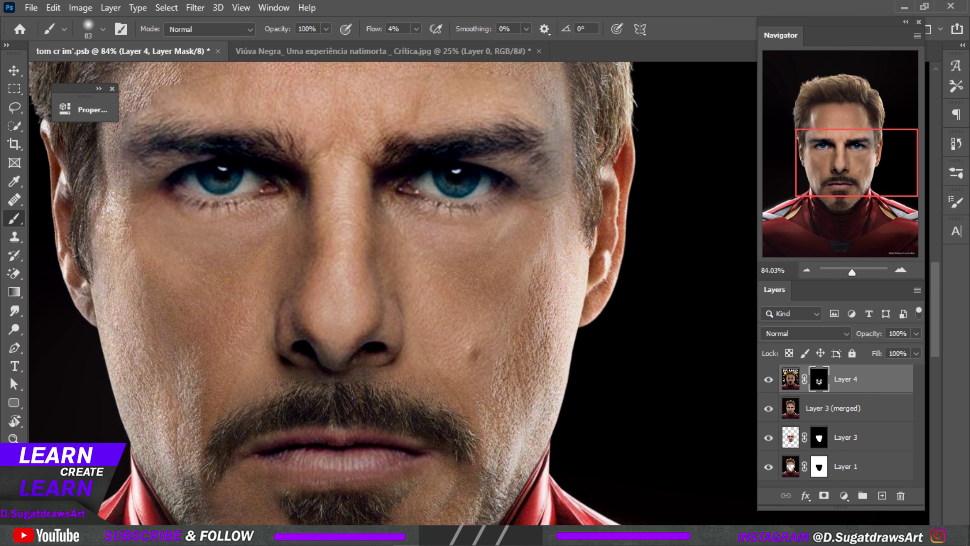
scroll(390, 290, down, 3)
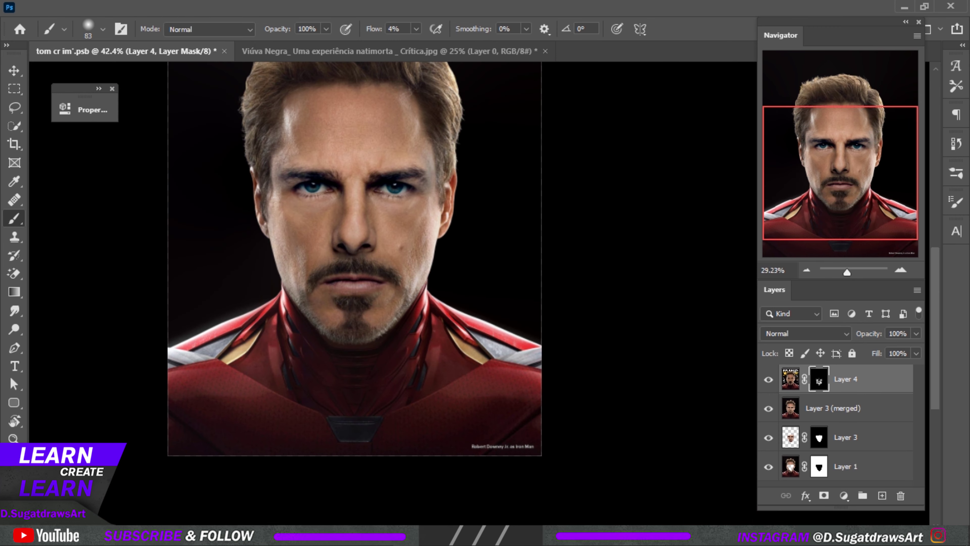
scroll(389, 291, down, 2)
scroll(496, 276, up, 2)
scroll(496, 276, up, 1)
drag(478, 258, 496, 258)
scroll(463, 244, up, 2)
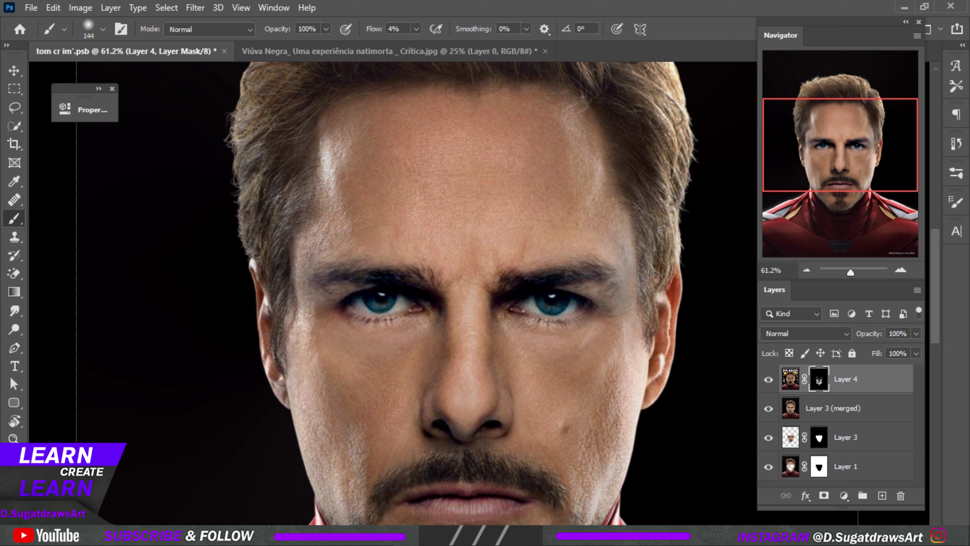
scroll(611, 283, down, 2)
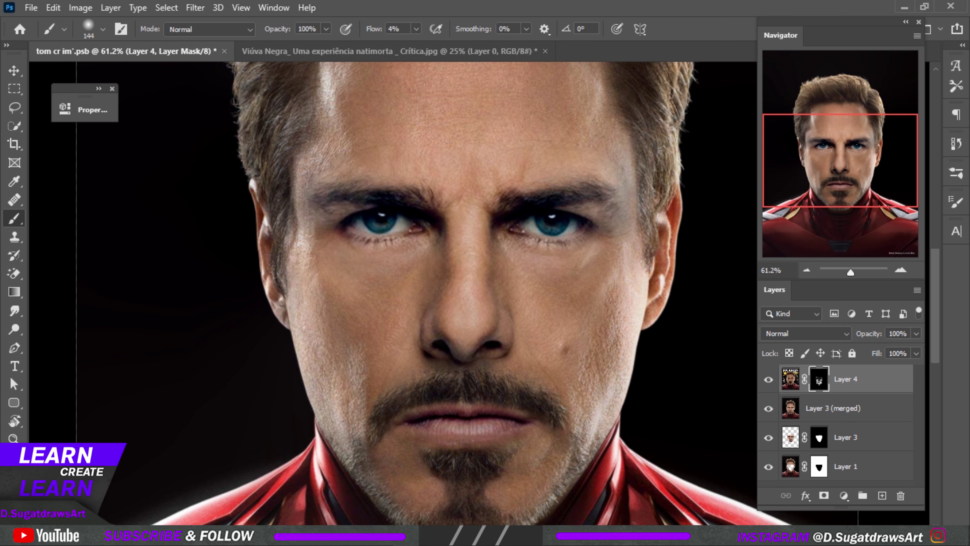
scroll(522, 351, down, 2)
scroll(521, 351, up, 1)
scroll(521, 351, up, 1)
Keep blending the face edges, resizing the brush to about 85 px, then 68 px.
drag(542, 351, 521, 351)
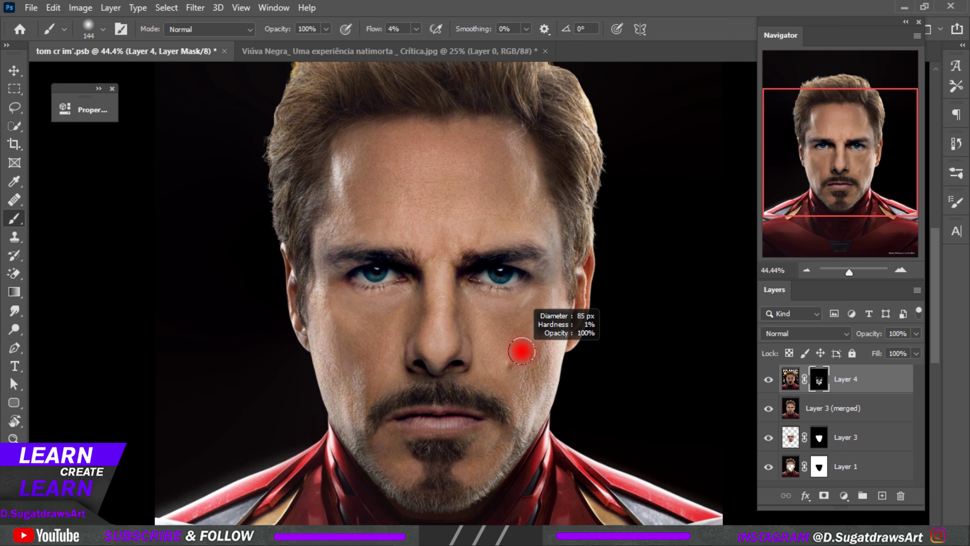
scroll(521, 351, up, 1)
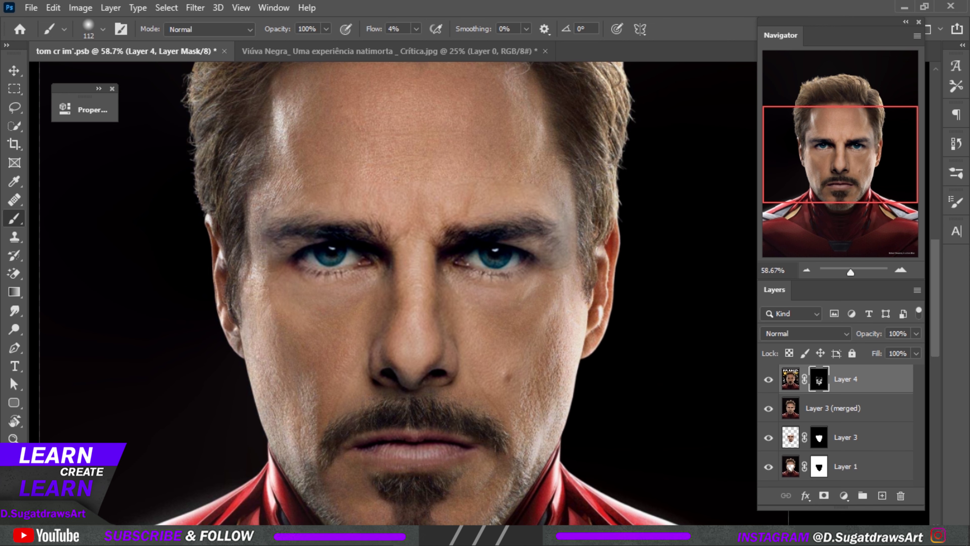
scroll(520, 314, down, 1)
scroll(520, 314, down, 1)
scroll(520, 313, up, 1)
scroll(520, 313, up, 1)
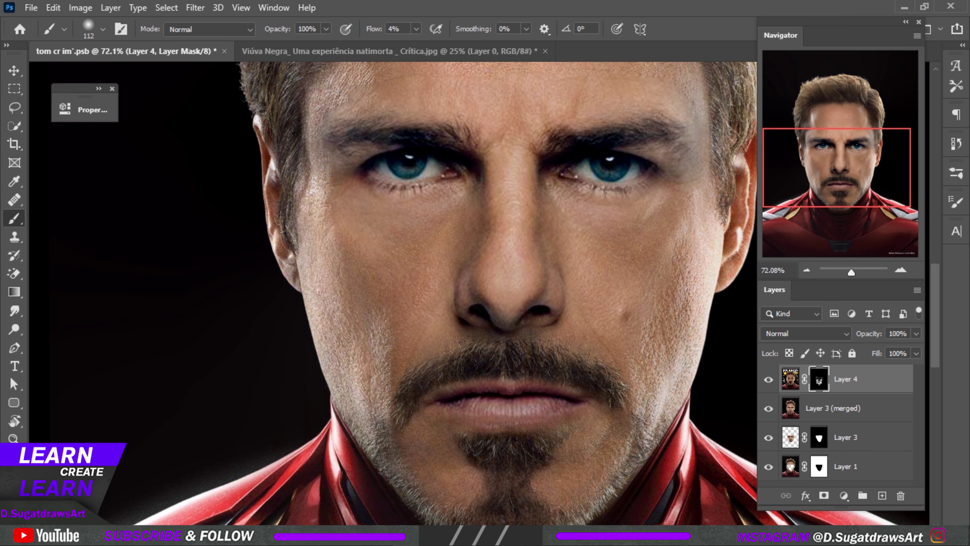
alt+drag(420, 217, 412, 217)
scroll(393, 235, down, 1)
scroll(394, 235, down, 1)
scroll(393, 235, up, 1)
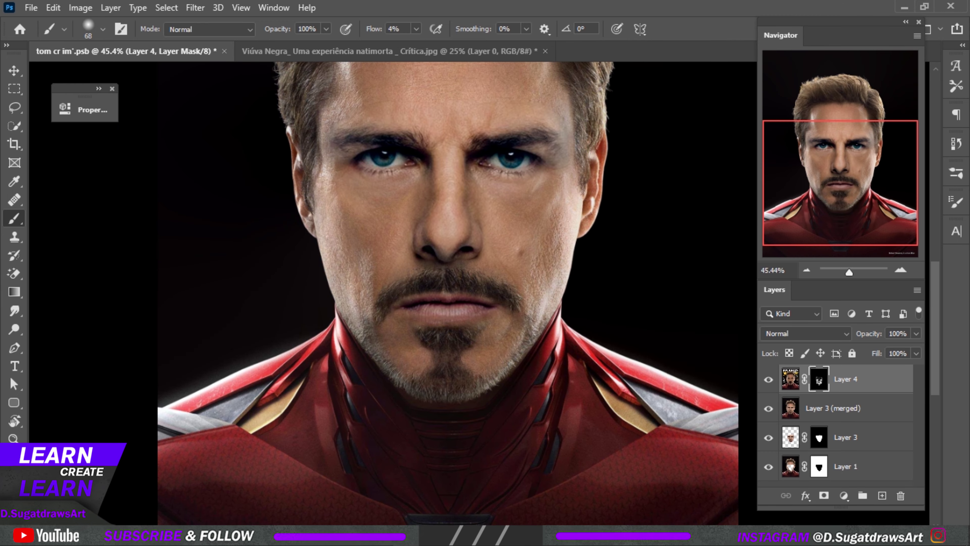
scroll(394, 235, up, 1)
scroll(393, 235, down, 1)
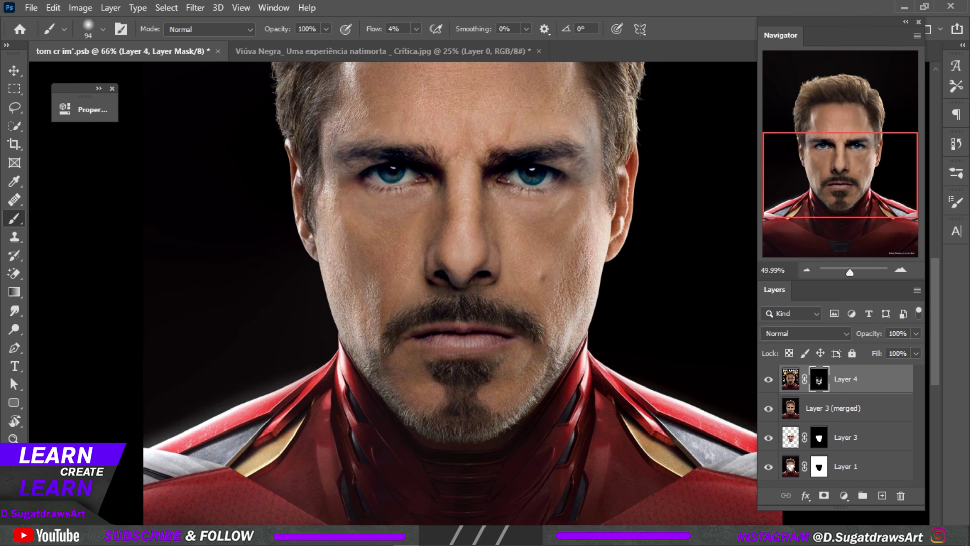
scroll(393, 235, down, 1)
scroll(394, 235, down, 1)
Toggle Layer 4 on and off to compare the blend, refining with a 73 px brush.
click(768, 379)
click(769, 379)
click(769, 379)
scroll(480, 377, up, 2)
scroll(479, 377, up, 3)
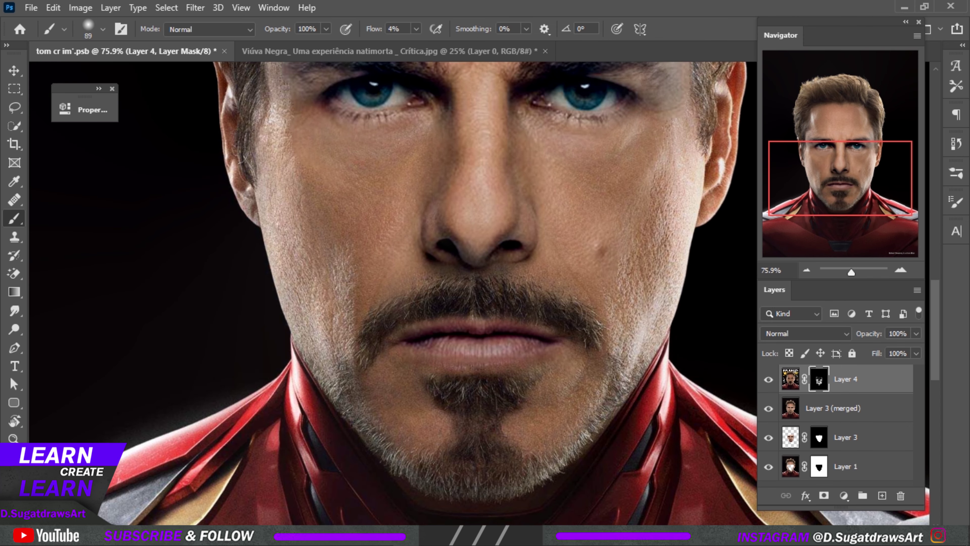
scroll(547, 315, down, 2)
scroll(547, 316, up, 1)
scroll(547, 315, up, 3)
scroll(547, 315, up, 1)
drag(547, 315, 544, 315)
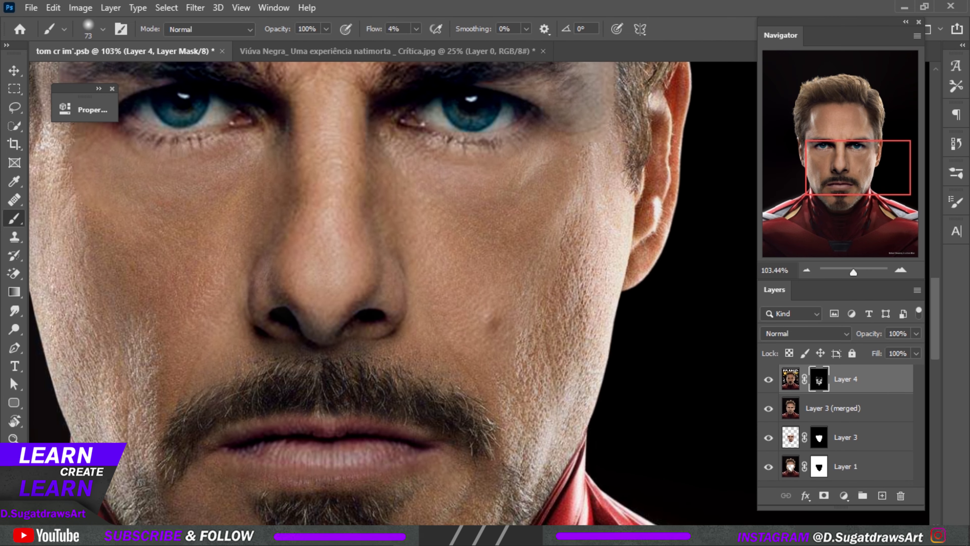
scroll(522, 328, down, 2)
scroll(521, 328, down, 3)
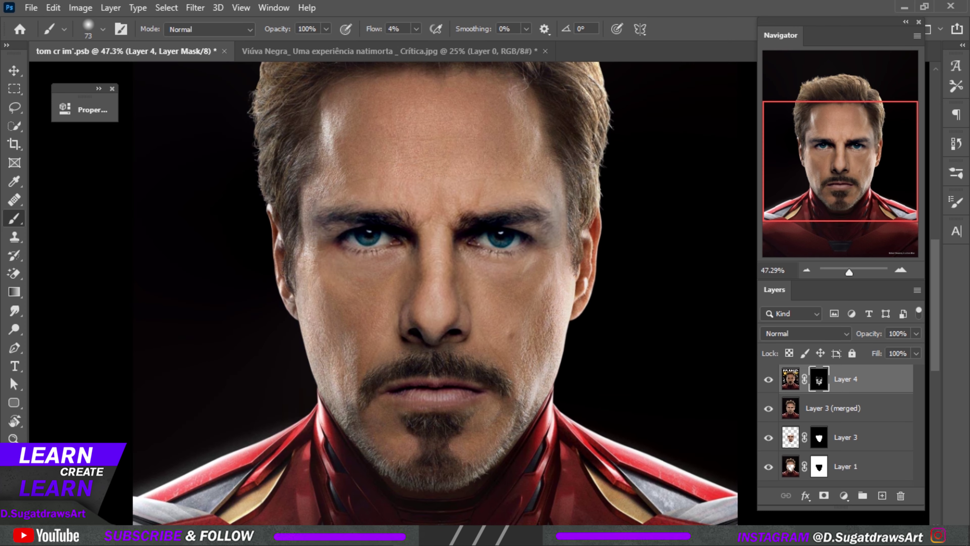
scroll(402, 343, up, 1)
click(769, 379)
click(769, 379)
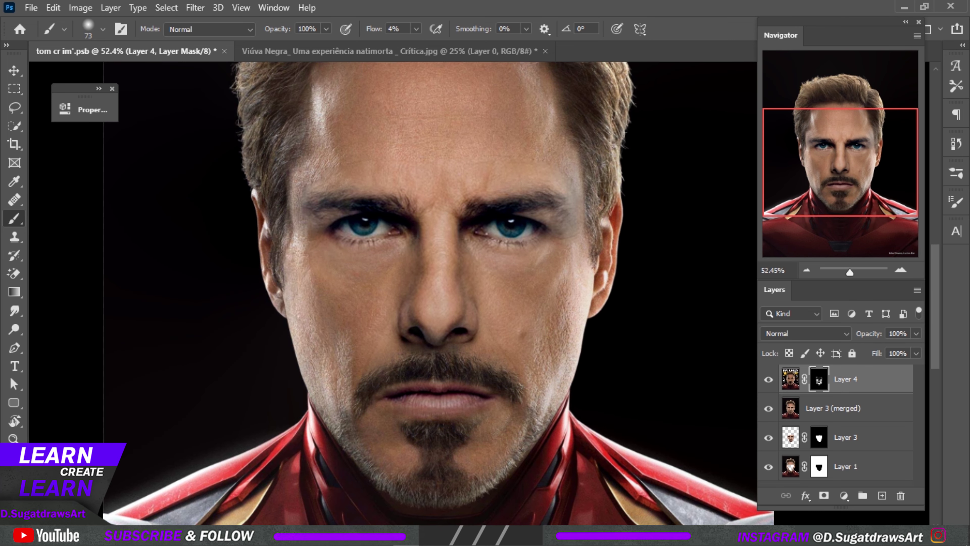
Softly fade the face between the eyebrows and near the right brow's end (brush 85, then 59).
scroll(406, 244, up, 2)
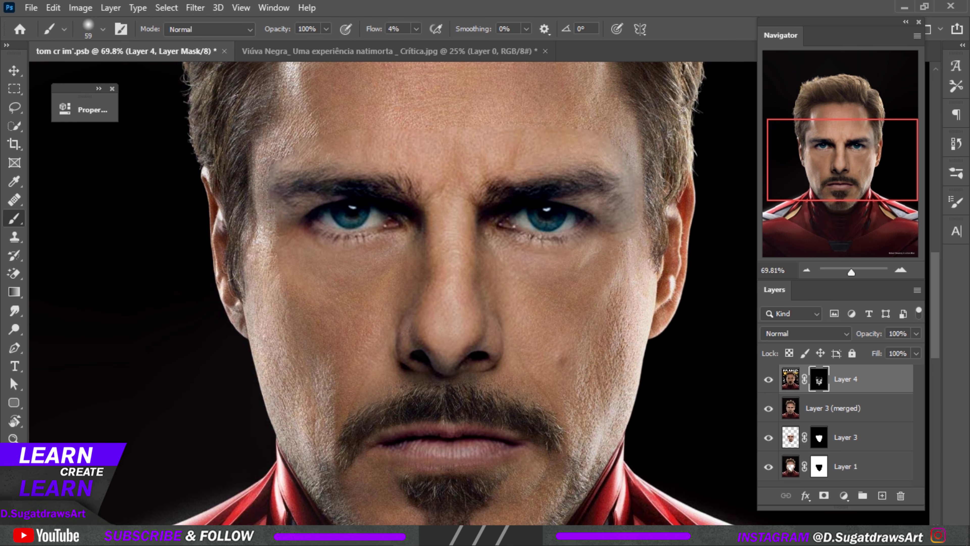
mouse_move(385, 171)
mouse_down()
mouse_move(430, 178)
mouse_move(434, 155)
mouse_up()
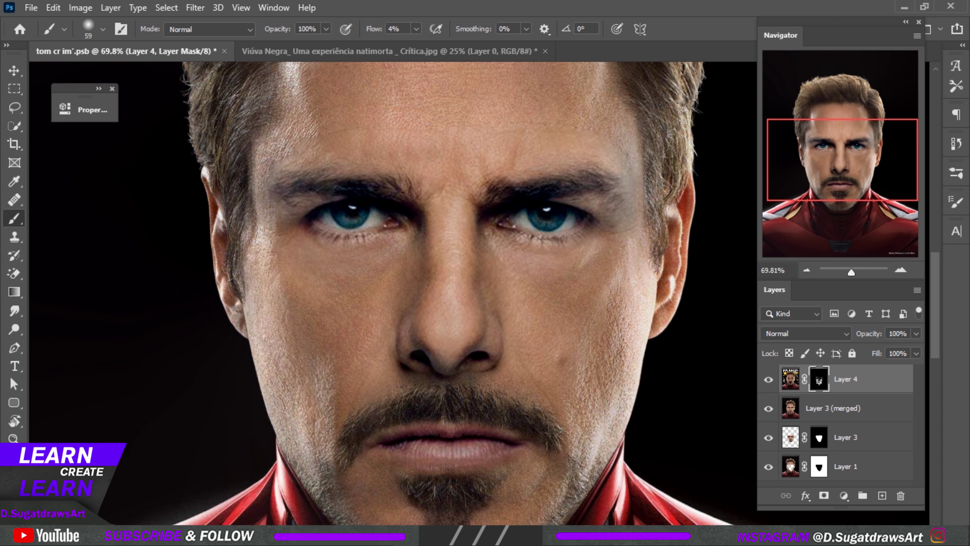
drag(541, 153, 552, 153)
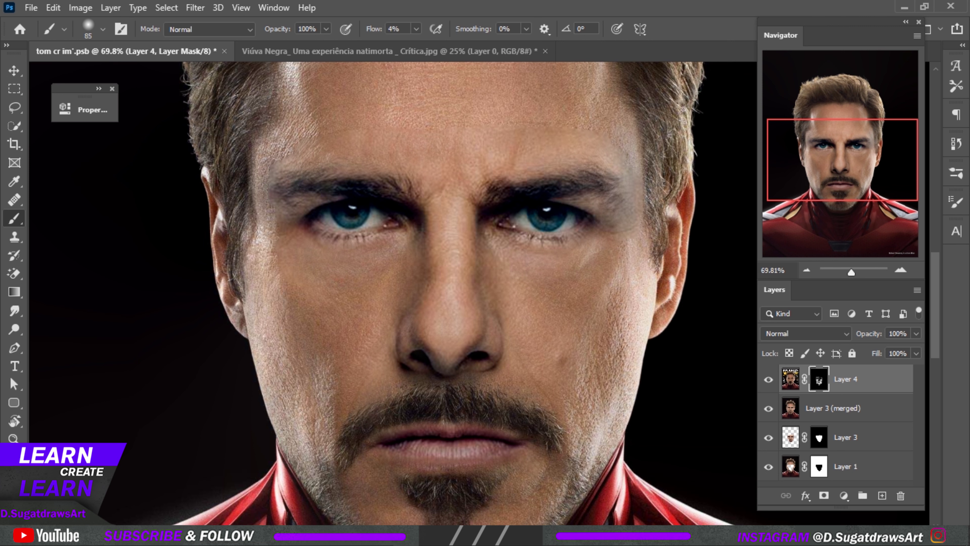
drag(635, 152, 627, 152)
drag(617, 186, 623, 208)
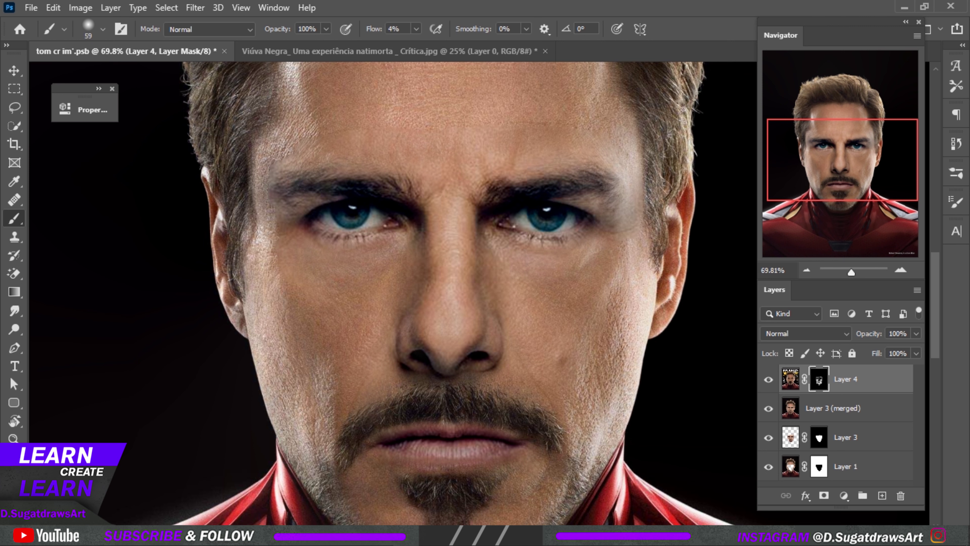
At 24% brush flow, blend the face over the right temple, then enlarge the brush to 79.
key(shift+2)
key(shift+4)
drag(630, 197, 629, 250)
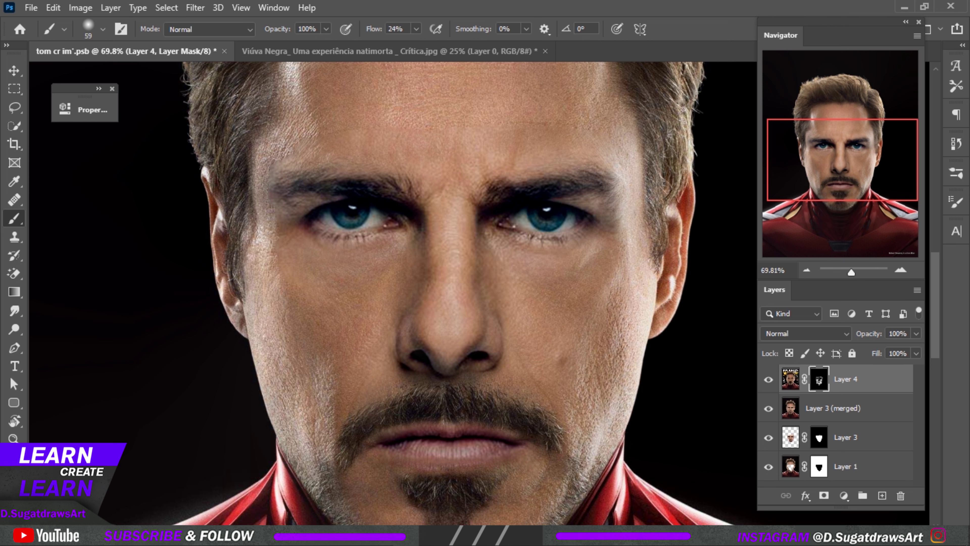
drag(527, 129, 508, 110)
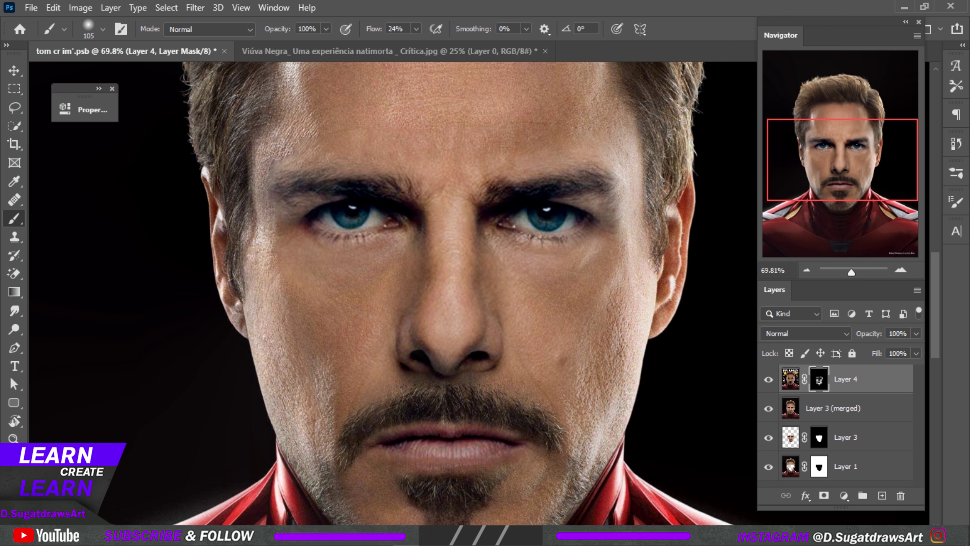
scroll(445, 155, down, 5)
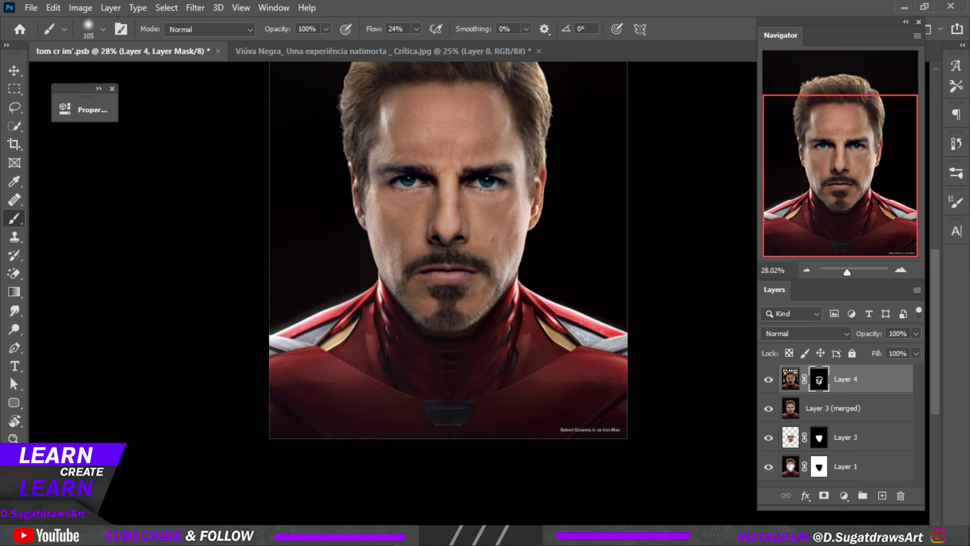
scroll(424, 145, up, 3)
Drop flow to 8%, then 14%, and blend under the right eye with a 58 px brush.
key(shift+0)
key(shift+8)
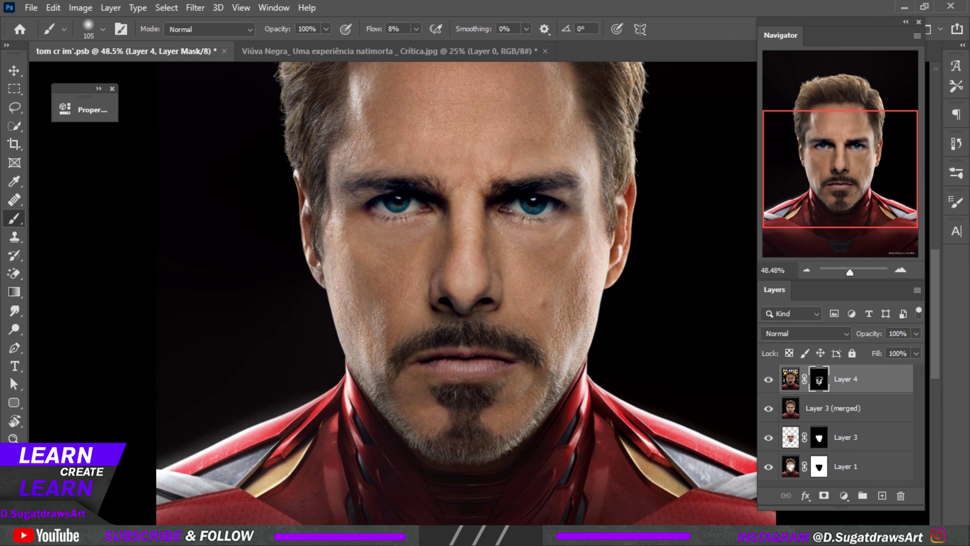
key(shift+1)
key(shift+4)
scroll(462, 154, up, 3)
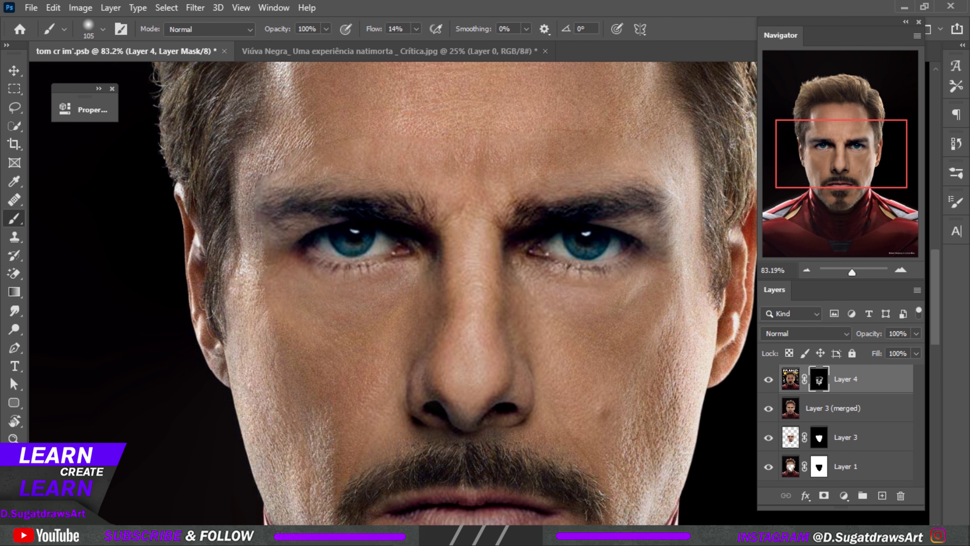
drag(298, 229, 281, 228)
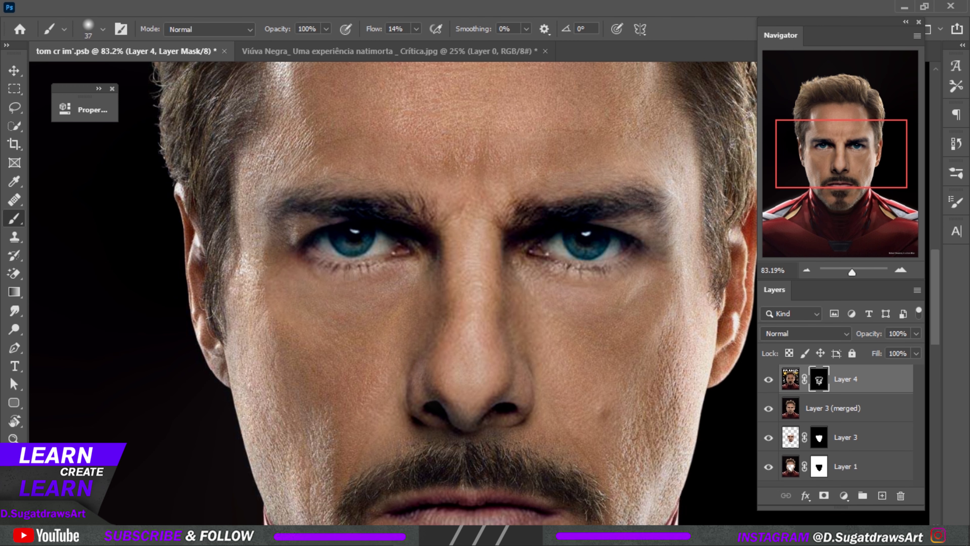
scroll(294, 234, down, 5)
scroll(521, 295, up, 5)
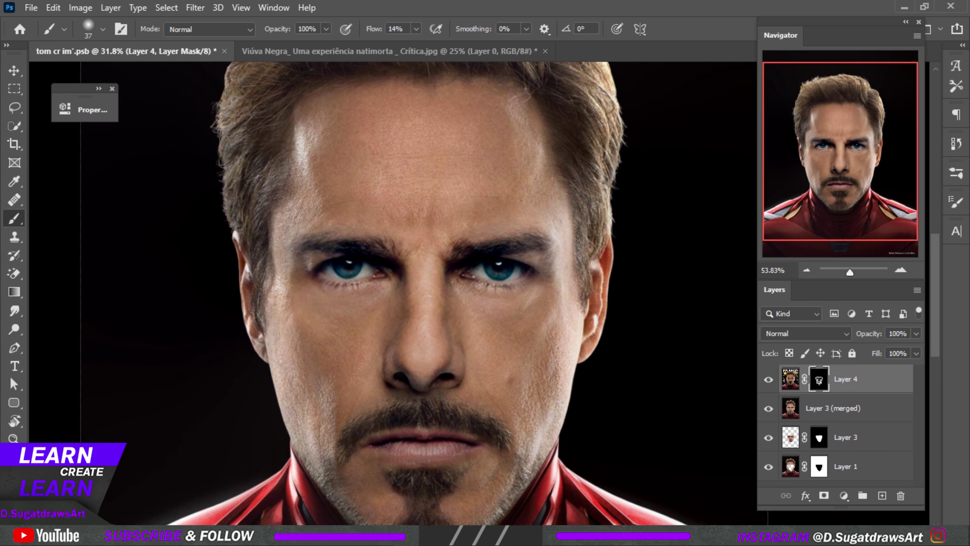
drag(509, 316, 514, 316)
mouse_move(470, 294)
mouse_down()
mouse_move(510, 294)
mouse_move(461, 294)
mouse_move(494, 287)
mouse_up()
scroll(555, 249, down, 3)
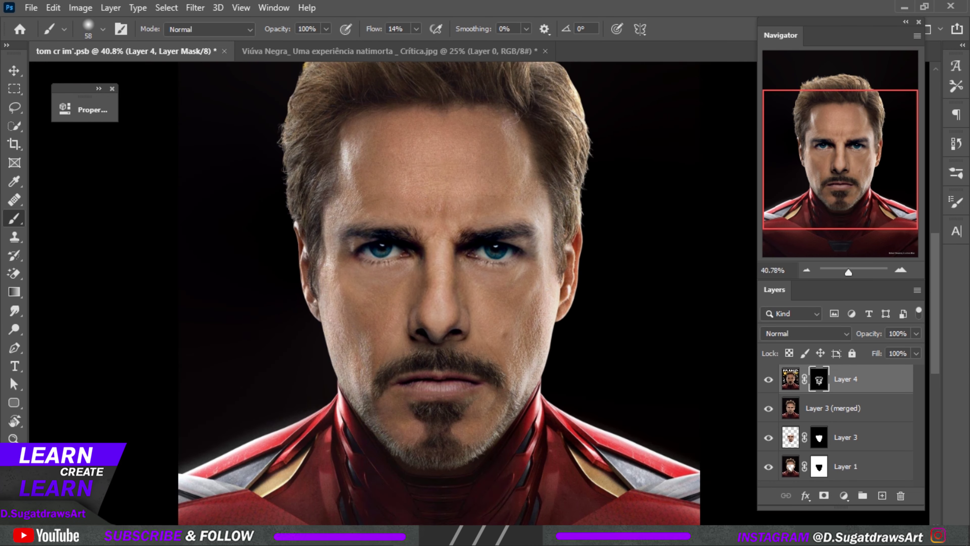
scroll(490, 331, down, 3)
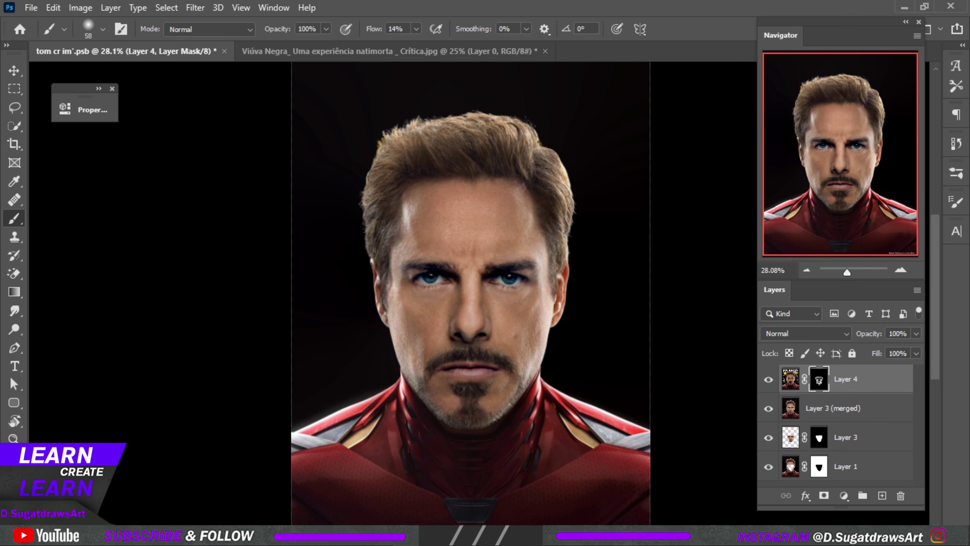
Merge Layer 4 and Layer 3 (merged) into one smart object, cancelling the accidental artboard dialog.
ctrl+click(841, 408)
right_click(845, 408)
click(745, 153)
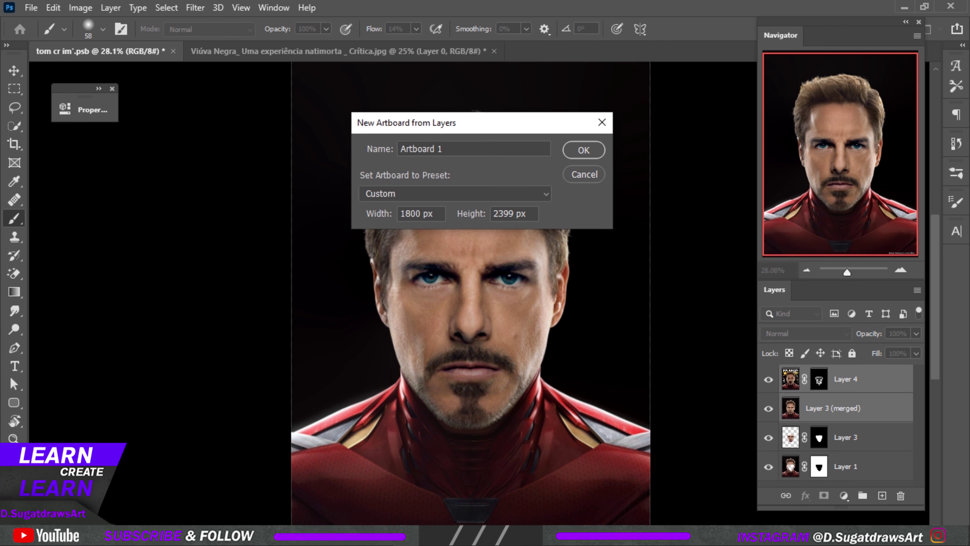
click(584, 175)
right_click(865, 408)
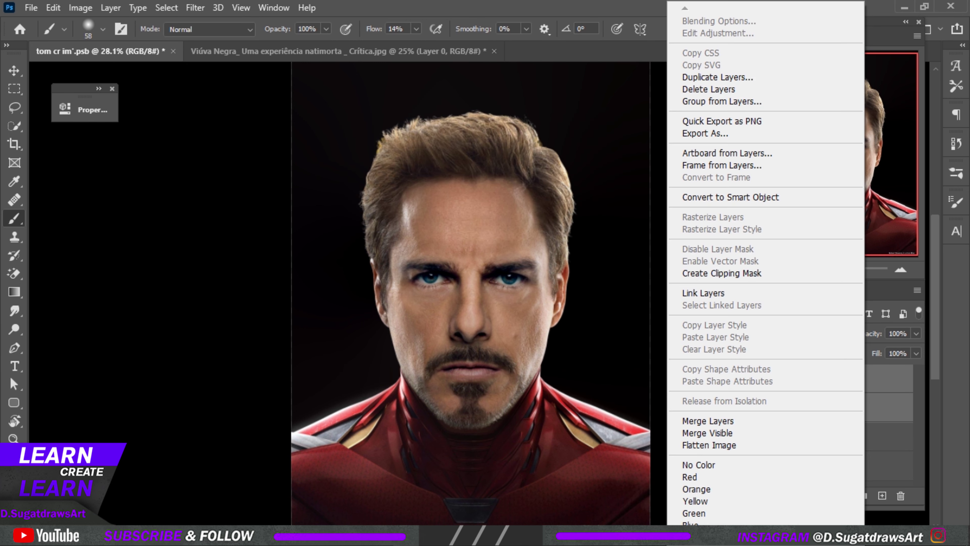
click(730, 197)
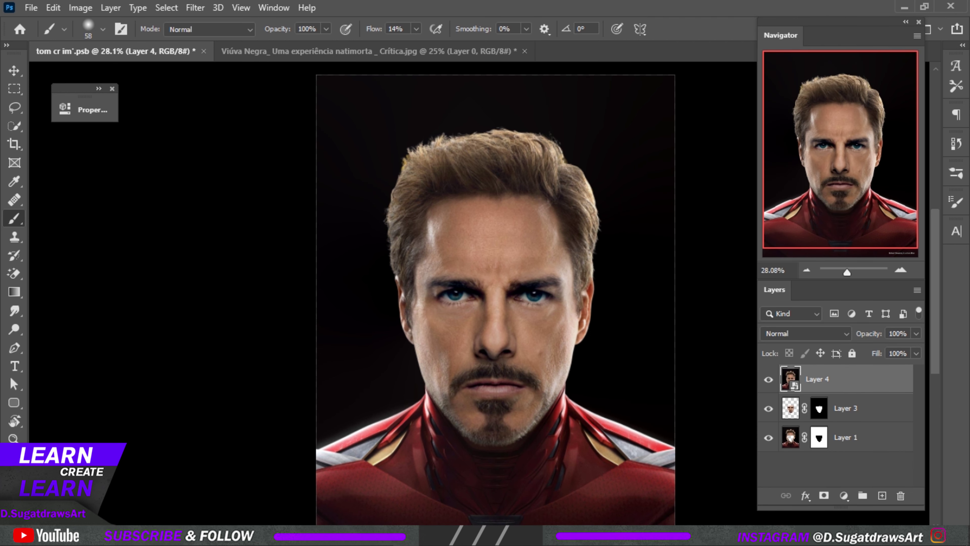
Add a Hue/Saturation layer clipped to Layer 4, lower its Saturation, and invert its mask.
click(844, 495)
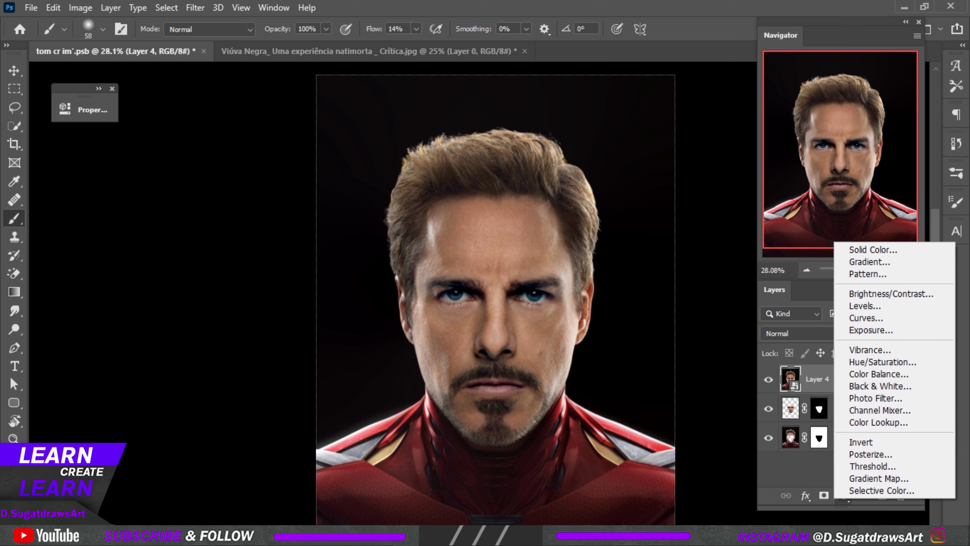
click(883, 362)
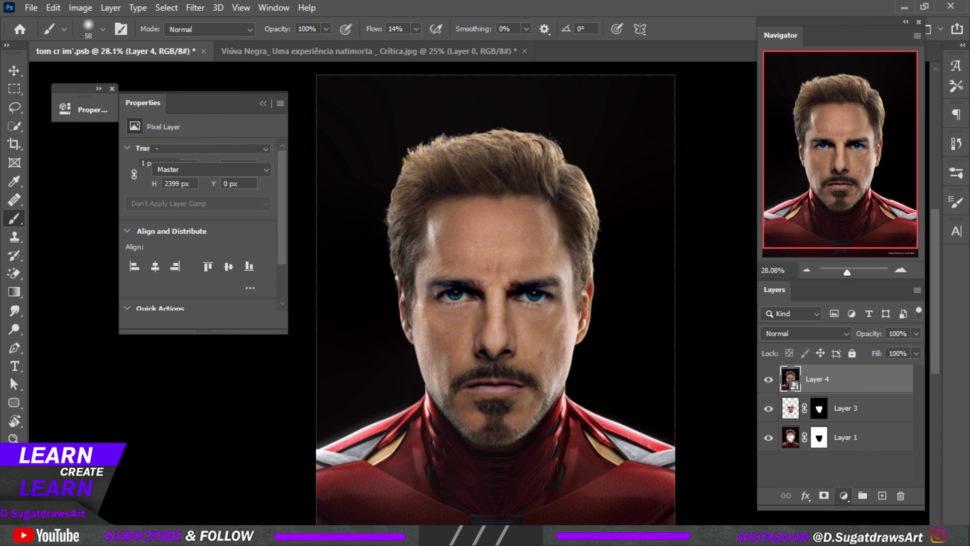
click(179, 319)
drag(198, 232, 165, 232)
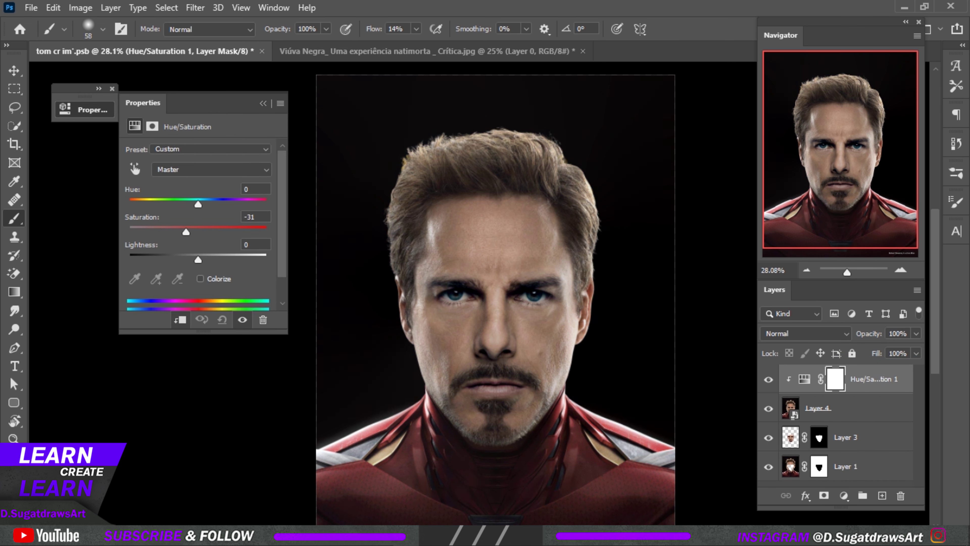
click(263, 103)
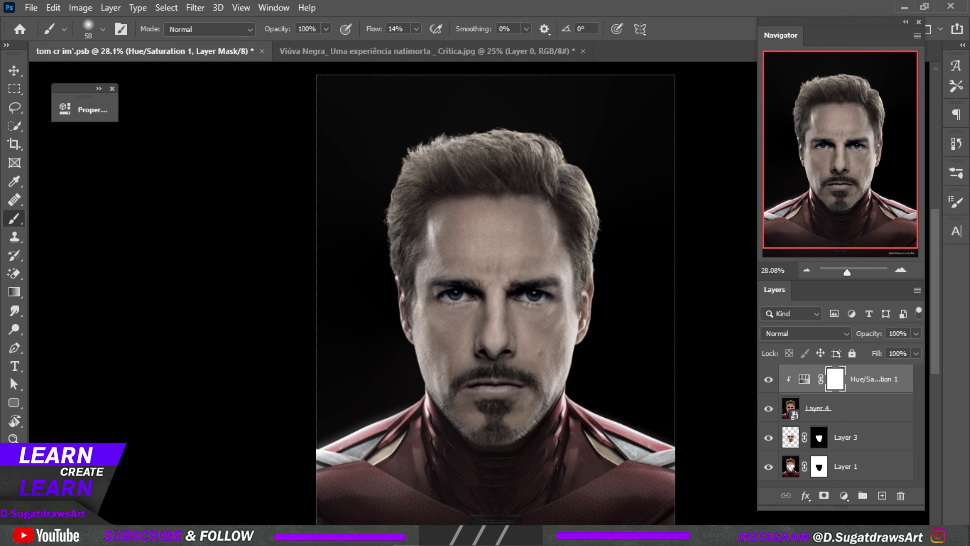
key(ctrl+i)
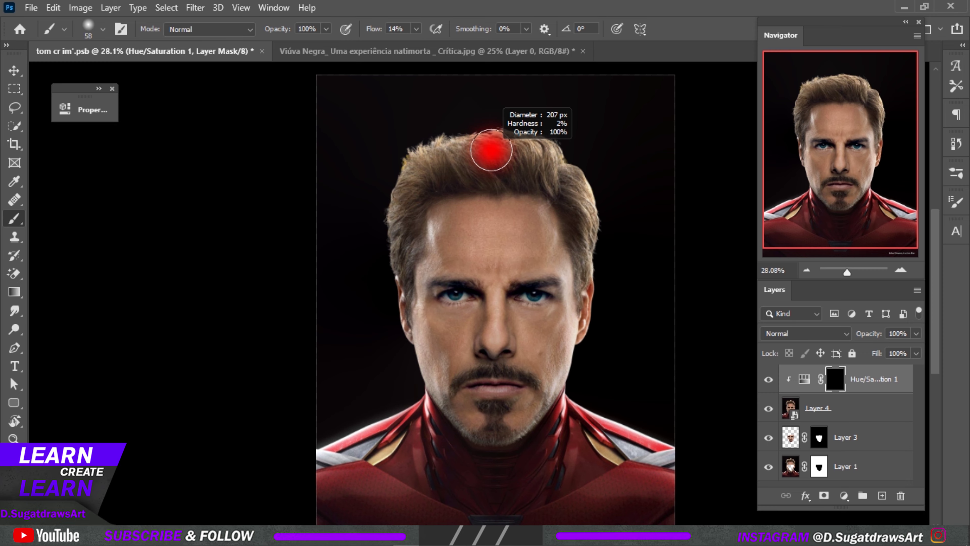
Paint white over the hair at 100% flow, using a smaller brush near the mouth.
scroll(477, 153, up, 3)
key(shift+0)
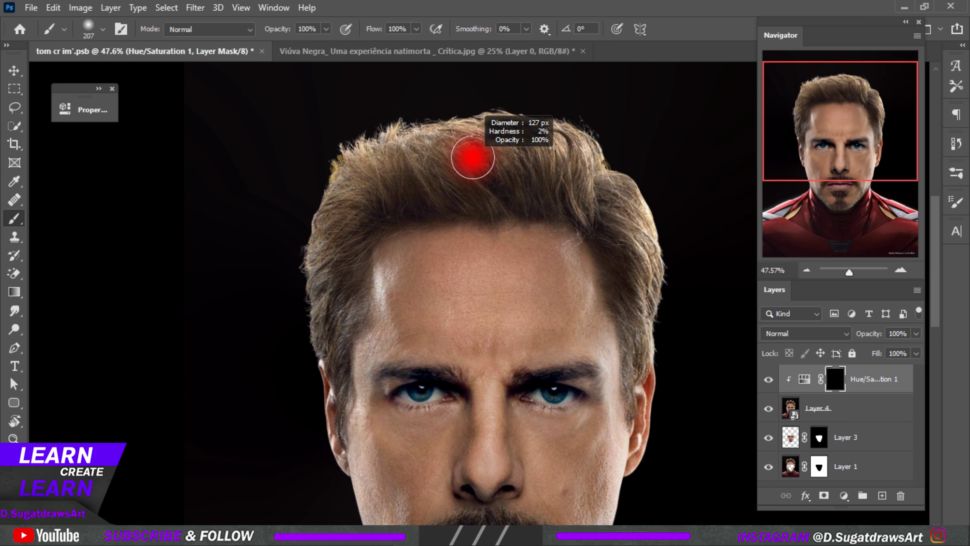
scroll(472, 156, up, 2)
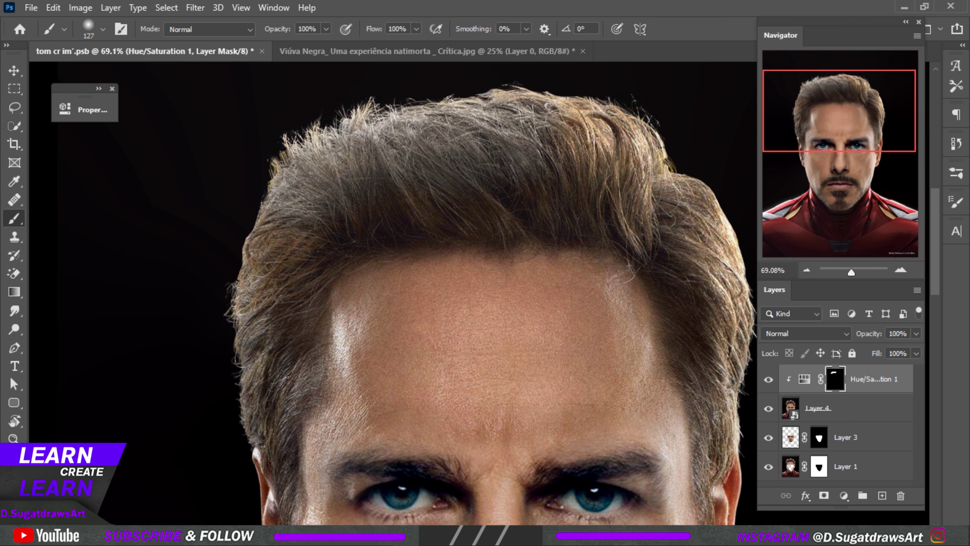
scroll(586, 172, down, 1)
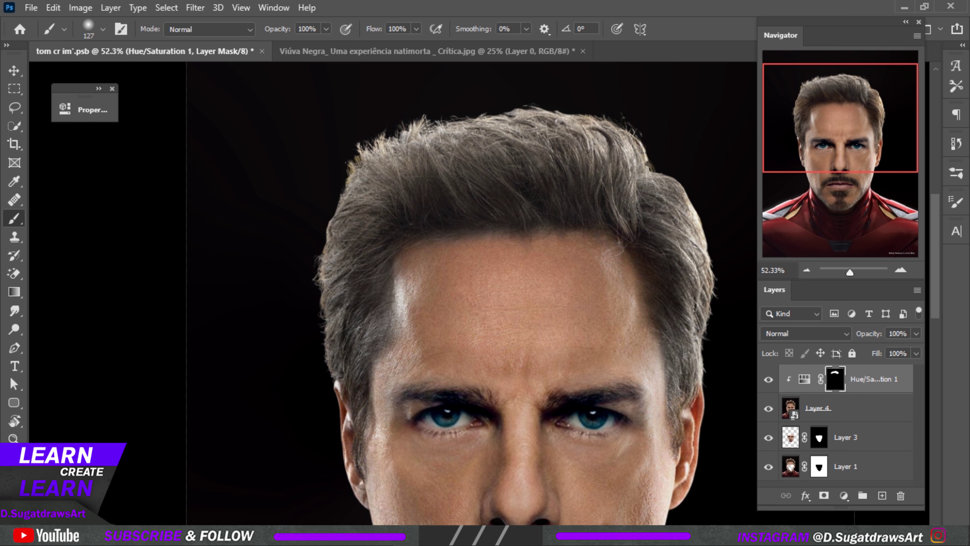
scroll(445, 295, down, 3)
scroll(445, 294, down, 1)
scroll(445, 295, up, 4)
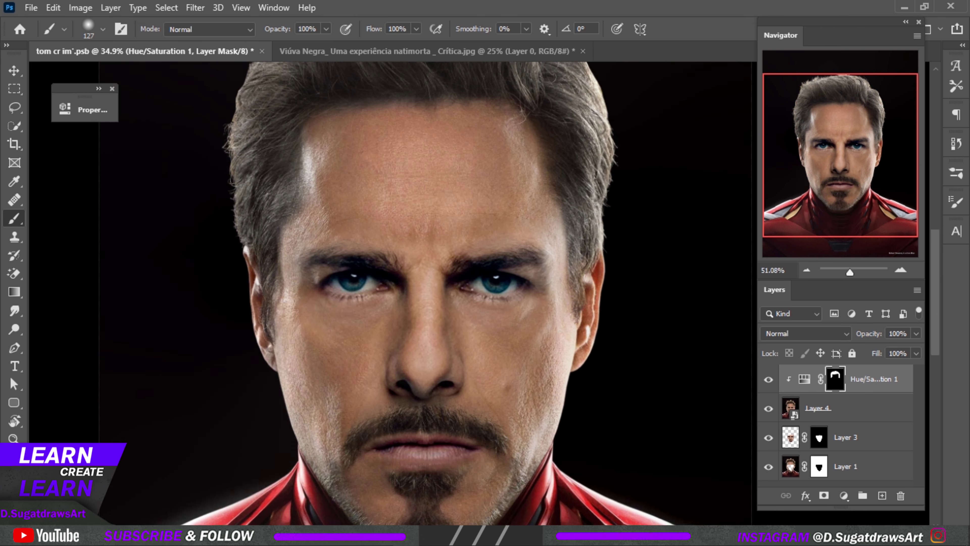
scroll(445, 295, up, 2)
scroll(411, 466, up, 3)
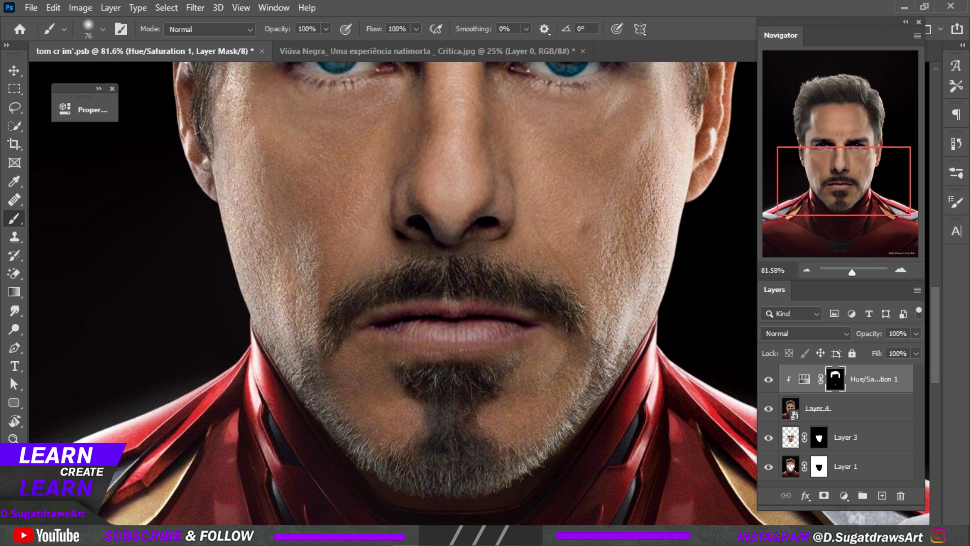
key(bracketleft)
key(bracketleft)
key(bracketleft)
scroll(458, 295, down, 2)
scroll(458, 294, down, 2)
scroll(459, 294, up, 1)
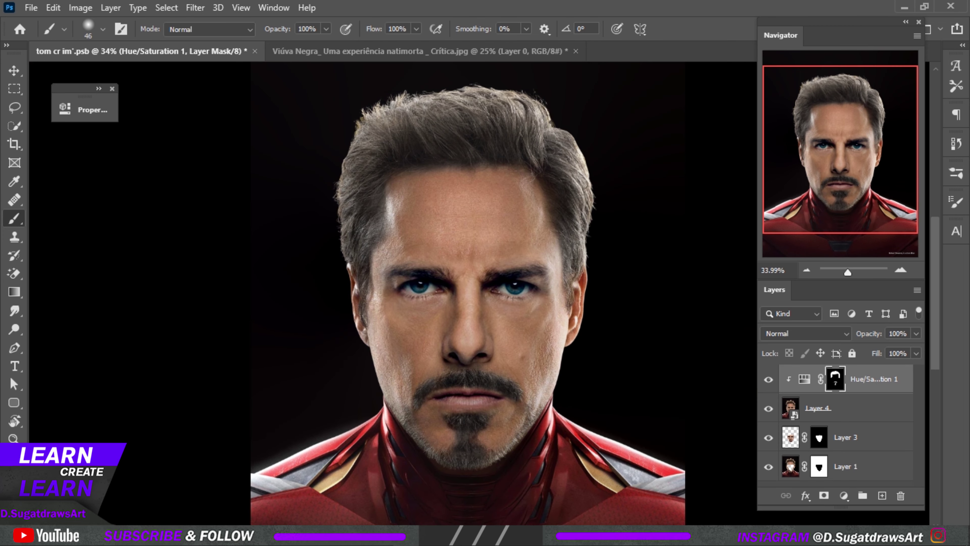
Reopen Hue/Saturation 1 and lower the hair saturation further to -24.
double_click(804, 379)
mouse_move(158, 232)
mouse_down()
mouse_move(181, 232)
mouse_move(189, 260)
mouse_move(173, 260)
mouse_up()
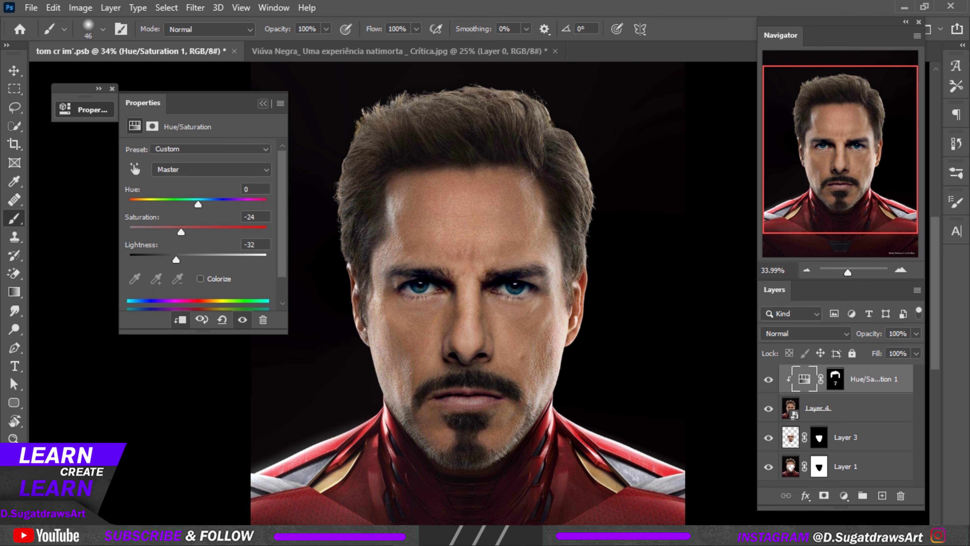
key(ctrl+0)
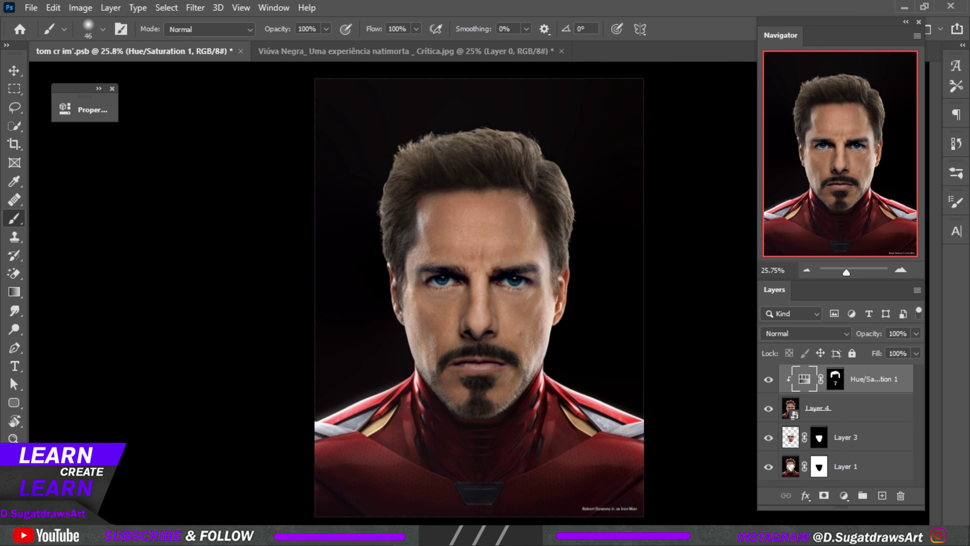
In Blending Options, split the Underlying Layer white slider to 6/255 so the adjustment fades over brighter tones.
double_click(901, 378)
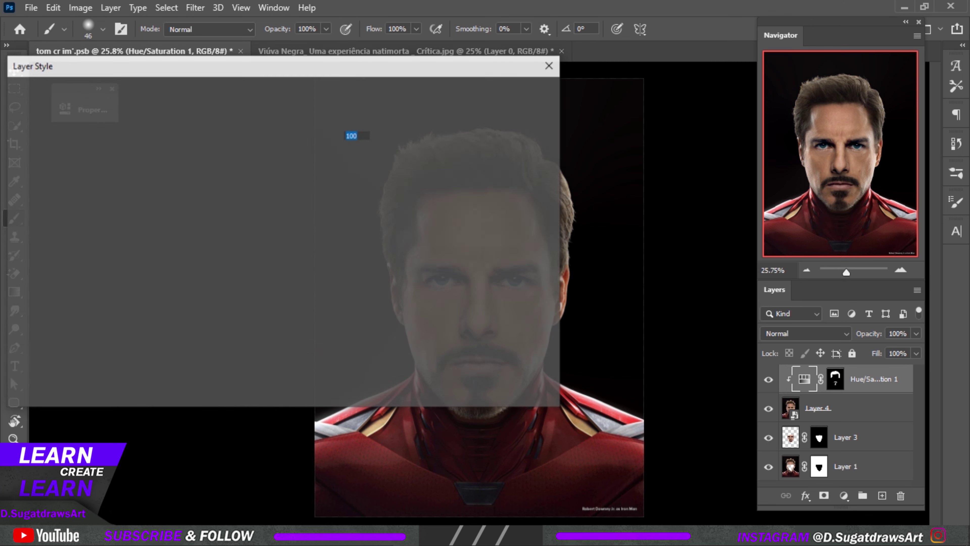
drag(306, 69, 160, 69)
mouse_move(243, 349)
mouse_down()
mouse_move(134, 349)
mouse_move(208, 349)
mouse_up()
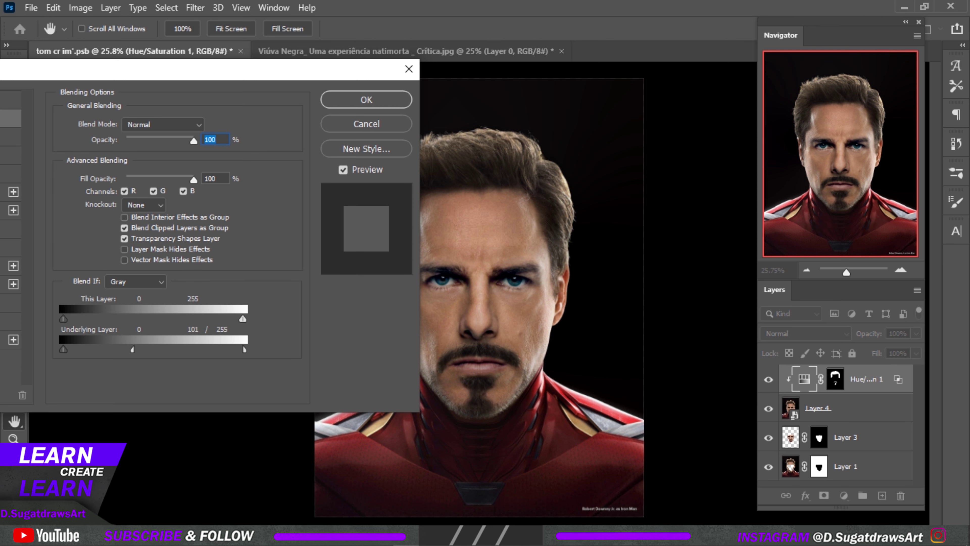
drag(132, 349, 64, 349)
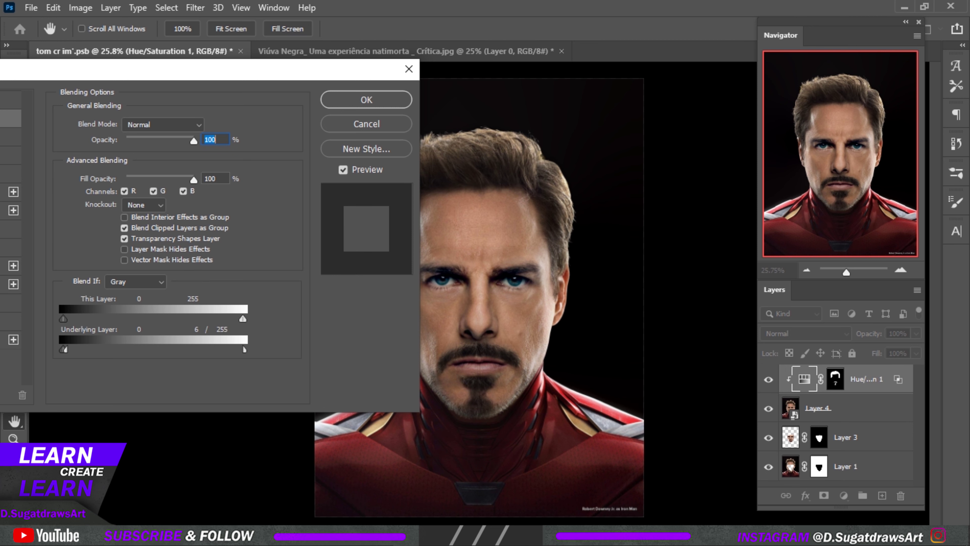
click(366, 99)
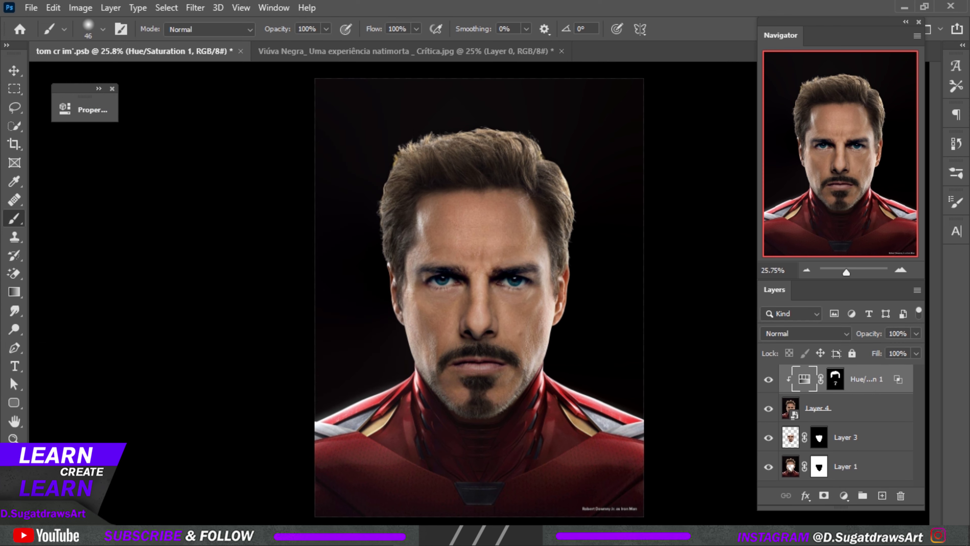
Paint the Hue/Saturation mask over the moustache and beard, then save the document.
scroll(476, 294, up, 1)
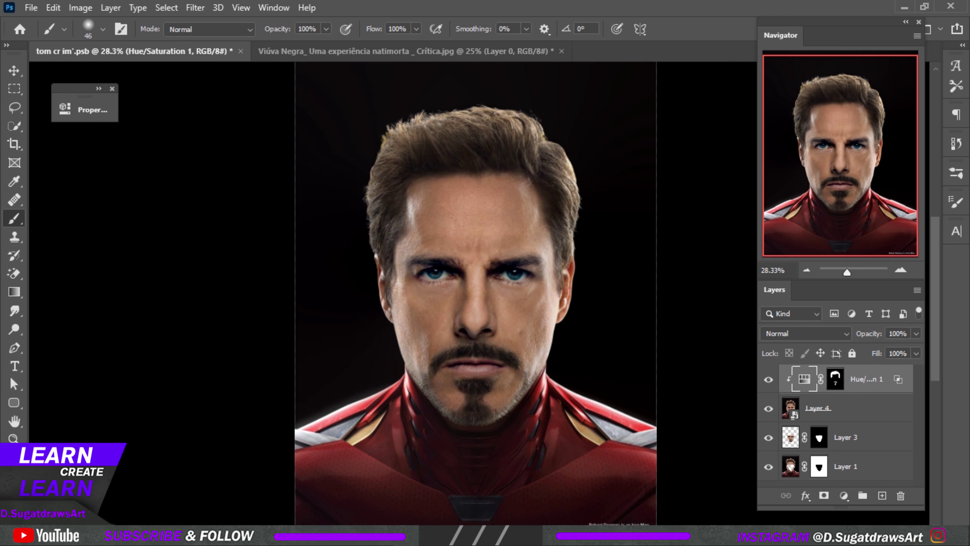
scroll(446, 376, up, 2)
scroll(447, 377, up, 5)
key(ctrl+backslash)
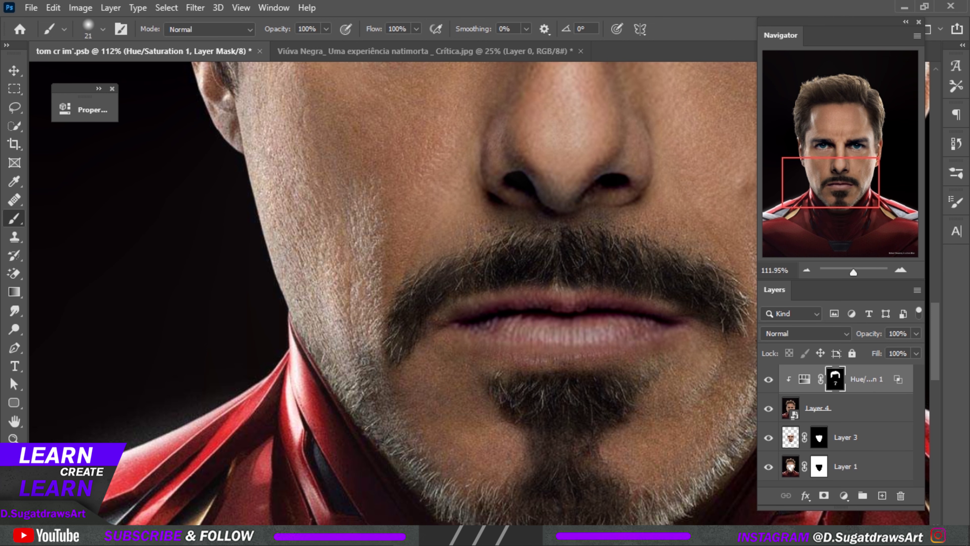
scroll(382, 363, down, 3)
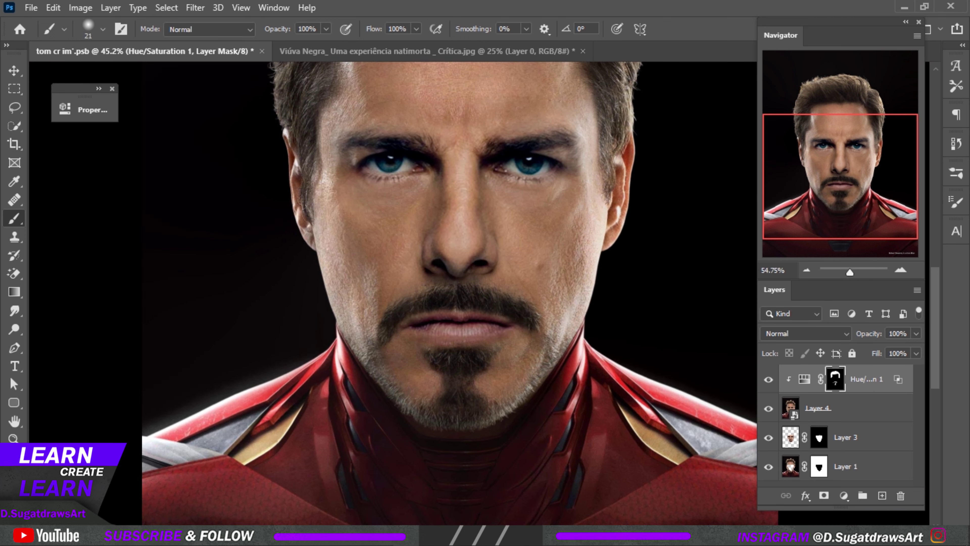
scroll(536, 366, up, 2)
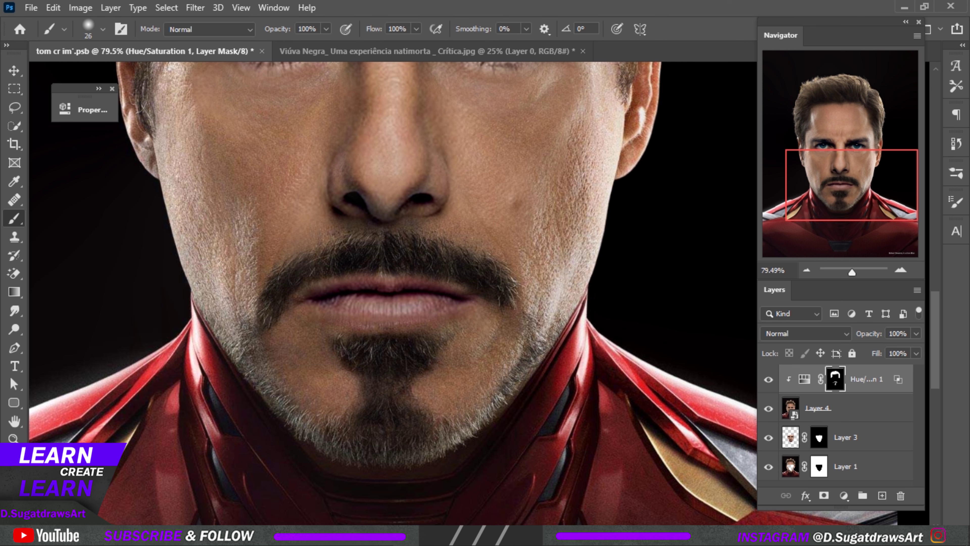
drag(371, 442, 378, 443)
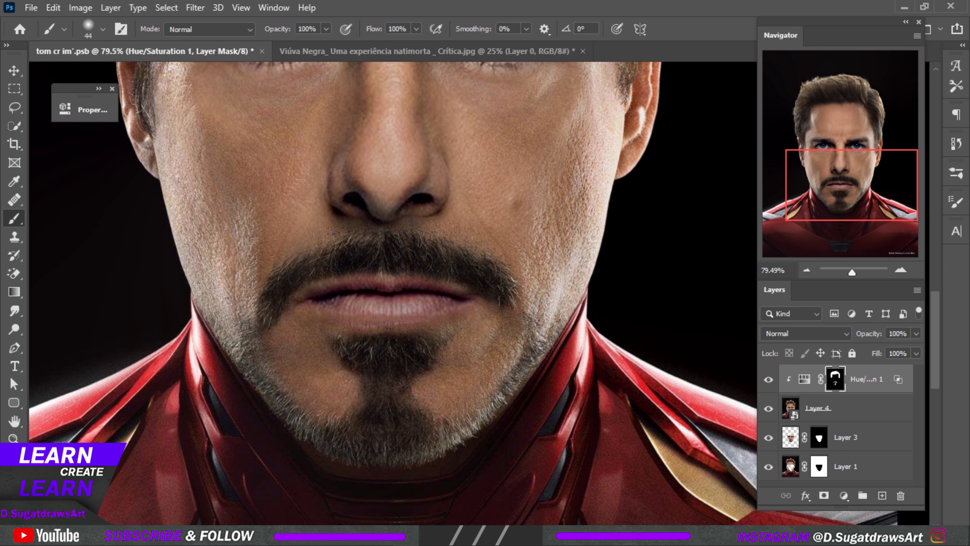
scroll(523, 381, down, 3)
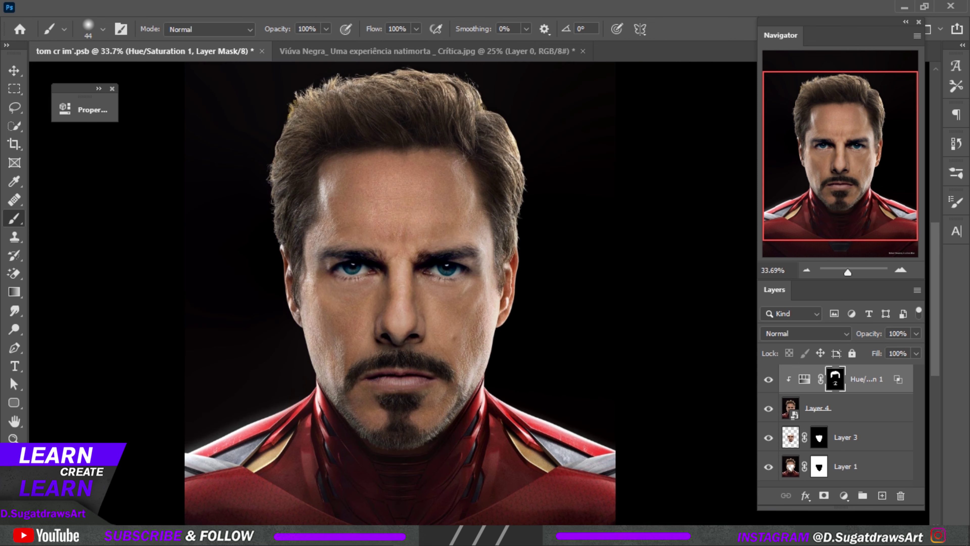
scroll(523, 381, down, 2)
scroll(480, 298, up, 1)
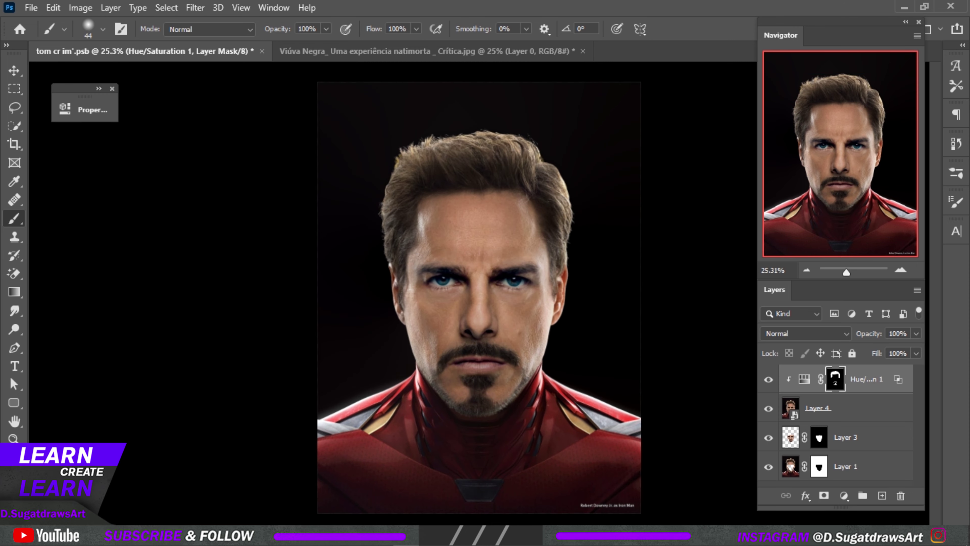
key(v)
scroll(479, 298, up, 1)
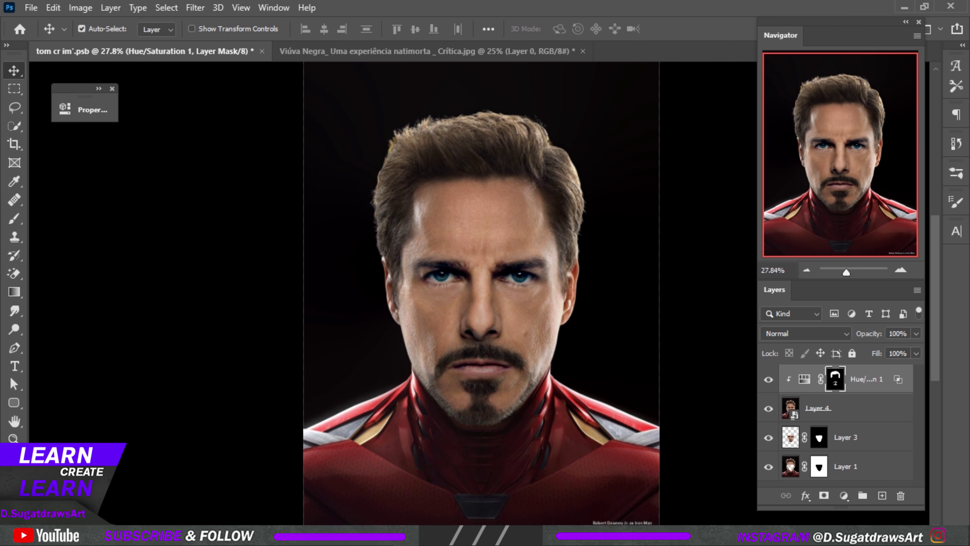
key(ctrl+s)
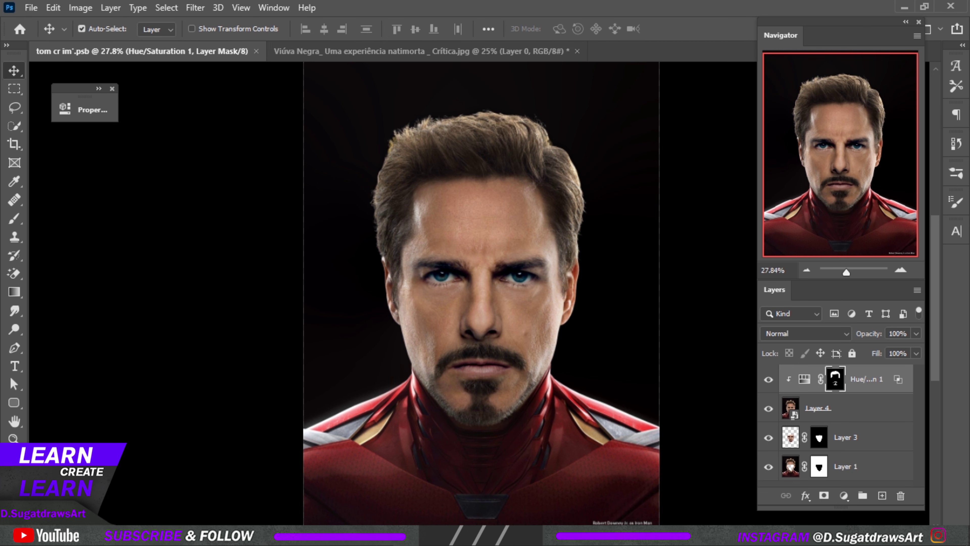
Paint the adjustment mask around the eyes with a larger brush.
key(b)
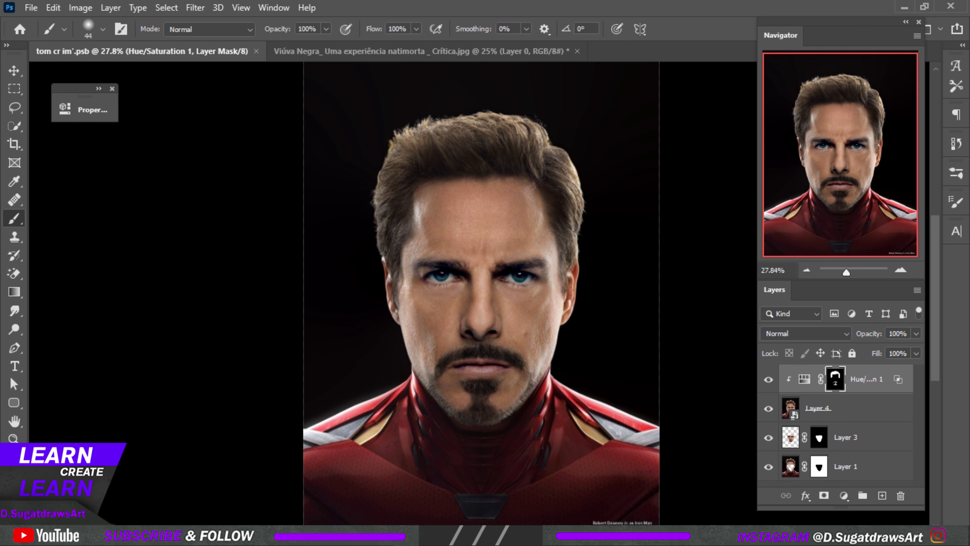
scroll(460, 221, up, 5)
key(bracketright)
key(bracketright)
click(423, 339)
drag(474, 351, 290, 313)
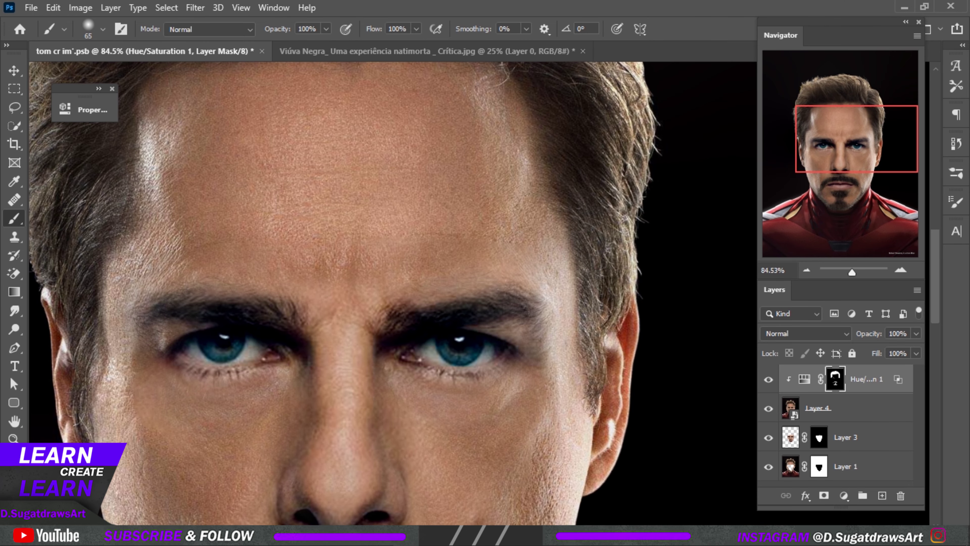
scroll(535, 313, down, 3)
scroll(535, 313, down, 2)
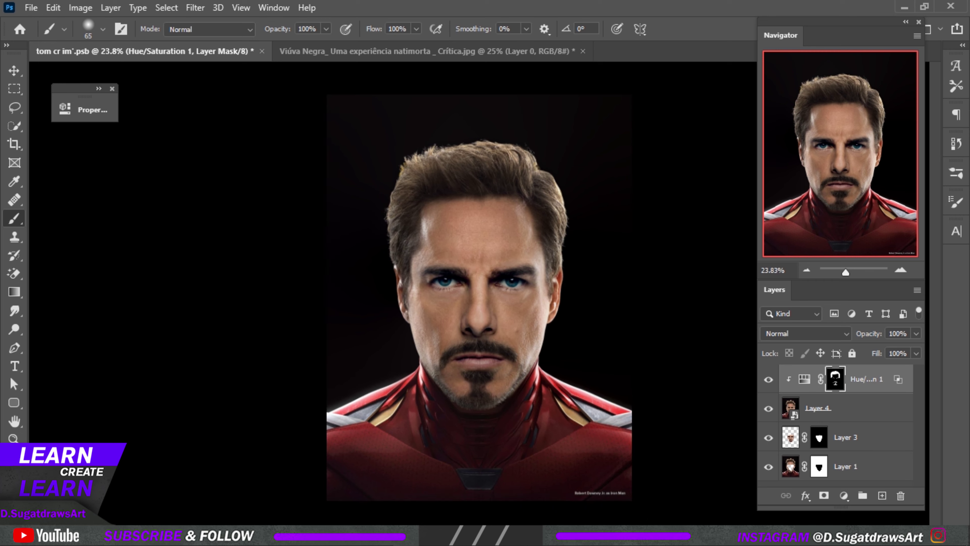
scroll(479, 298, up, 1)
Add a Levels adjustment that brightens the image by lowering the white point.
key(v)
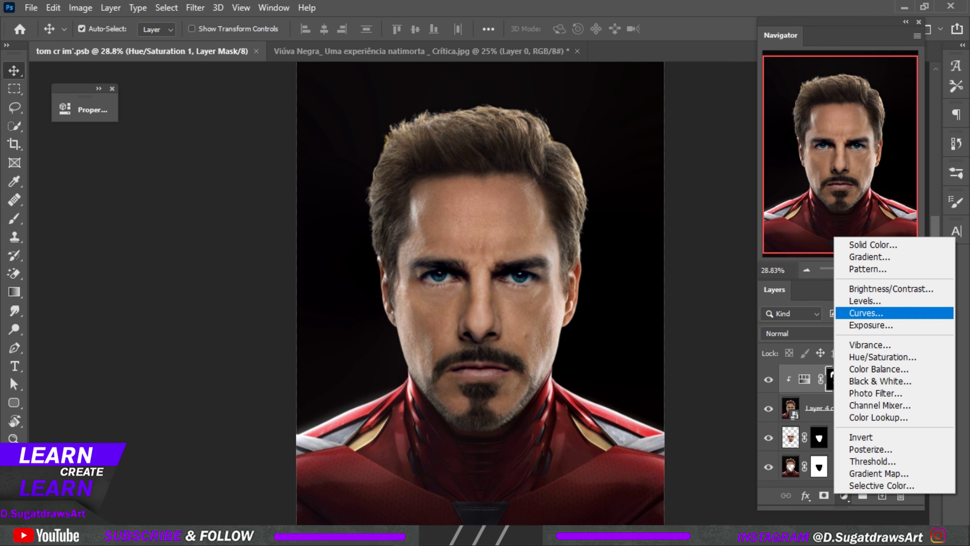
click(856, 301)
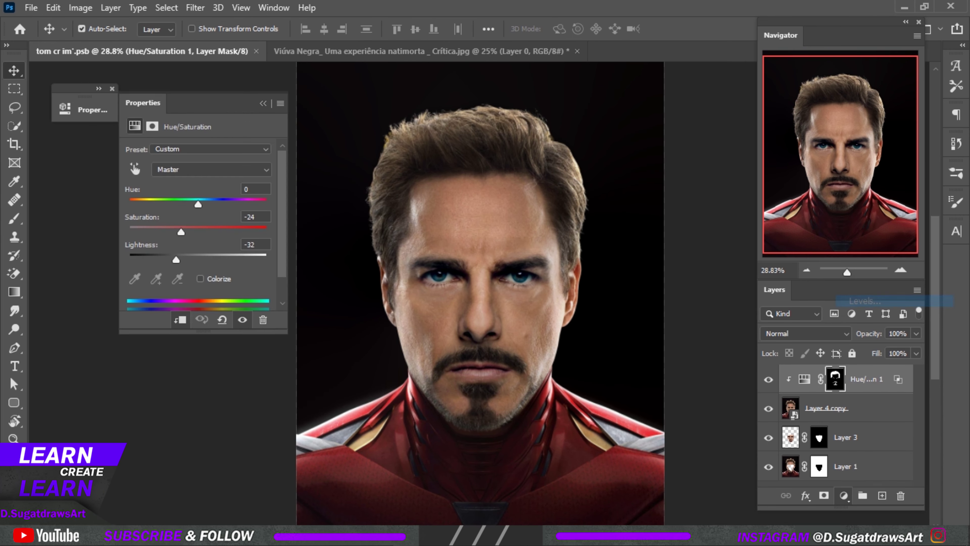
drag(268, 253, 242, 253)
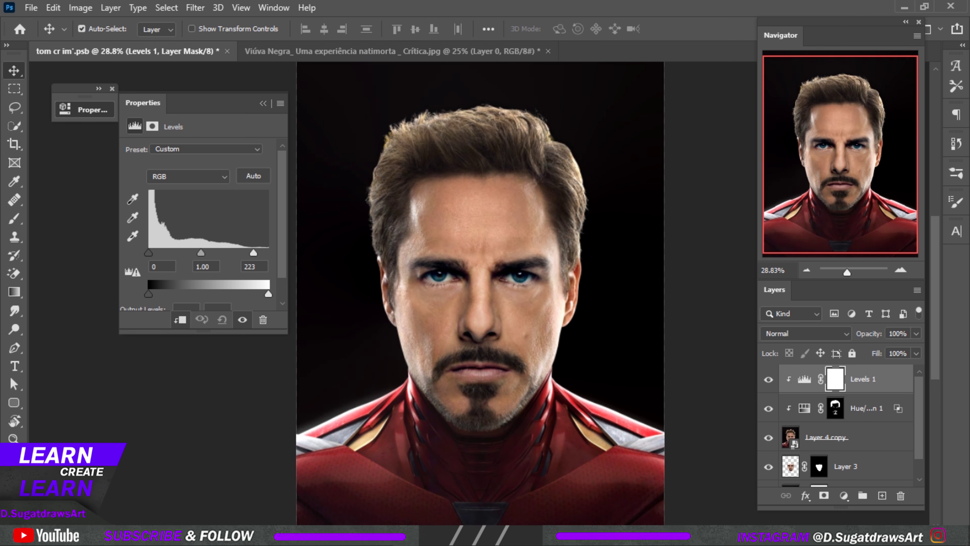
click(262, 104)
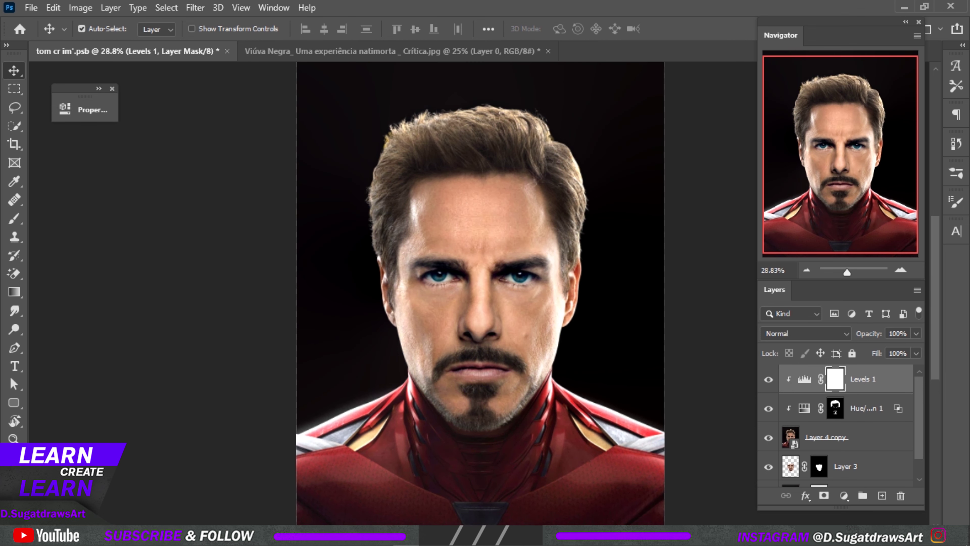
key(ctrl+2)
Split the Levels 1 Blend If Underlying Layer black slider to about 119/214.
double_click(878, 378)
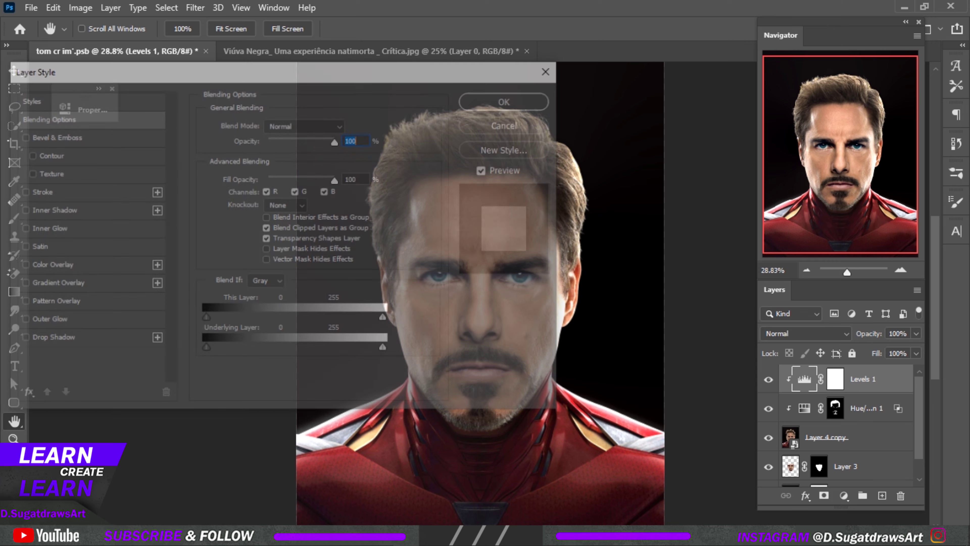
mouse_move(420, 61)
mouse_down()
mouse_move(174, 61)
mouse_move(245, 62)
mouse_up()
mouse_move(25, 342)
mouse_down()
mouse_move(107, 342)
mouse_move(26, 342)
mouse_up()
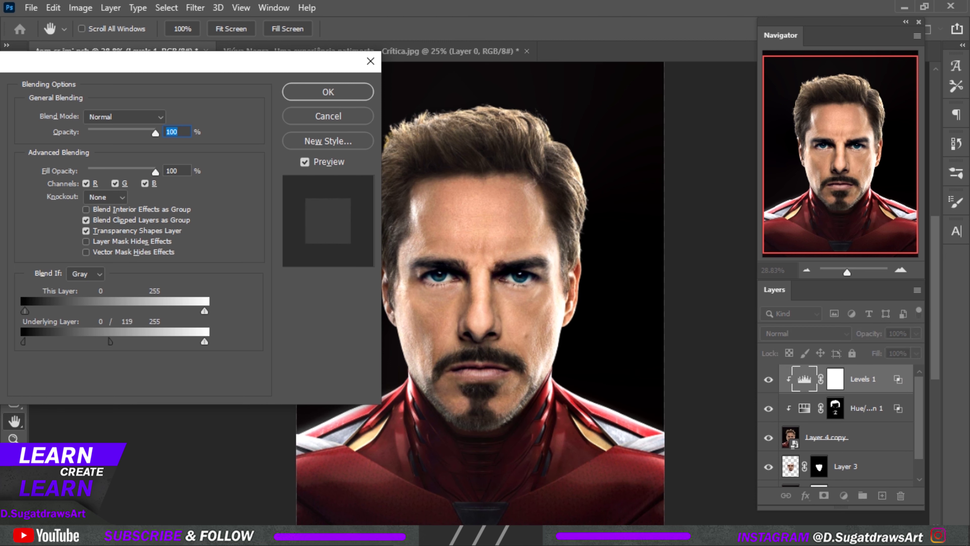
drag(111, 341, 172, 342)
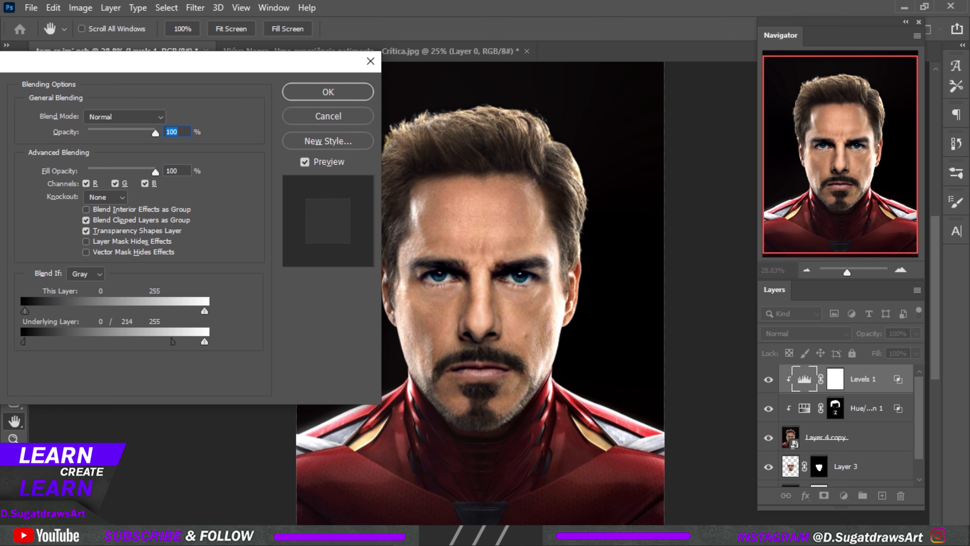
key(Return)
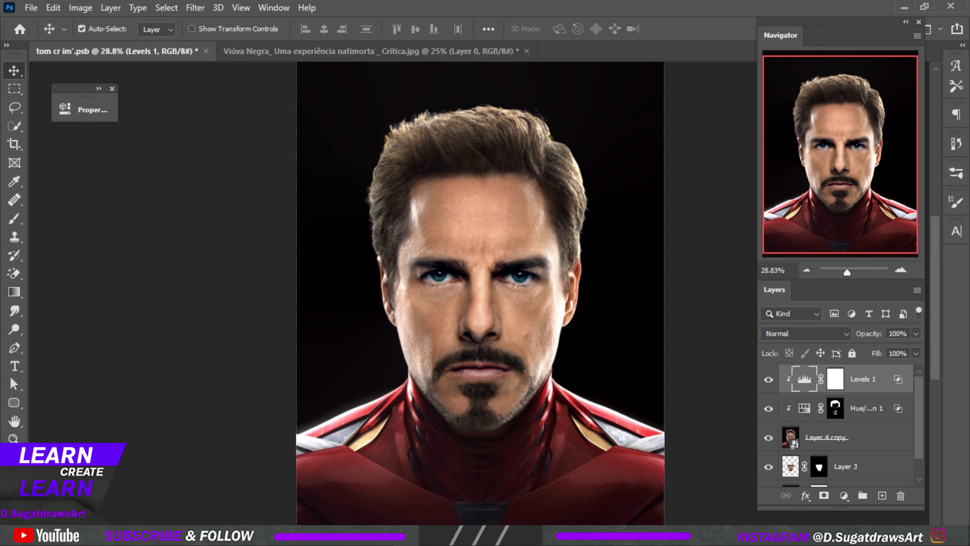
Target the Levels 1 mask with a Brush set to 43% flow.
key(ctrl+backslash)
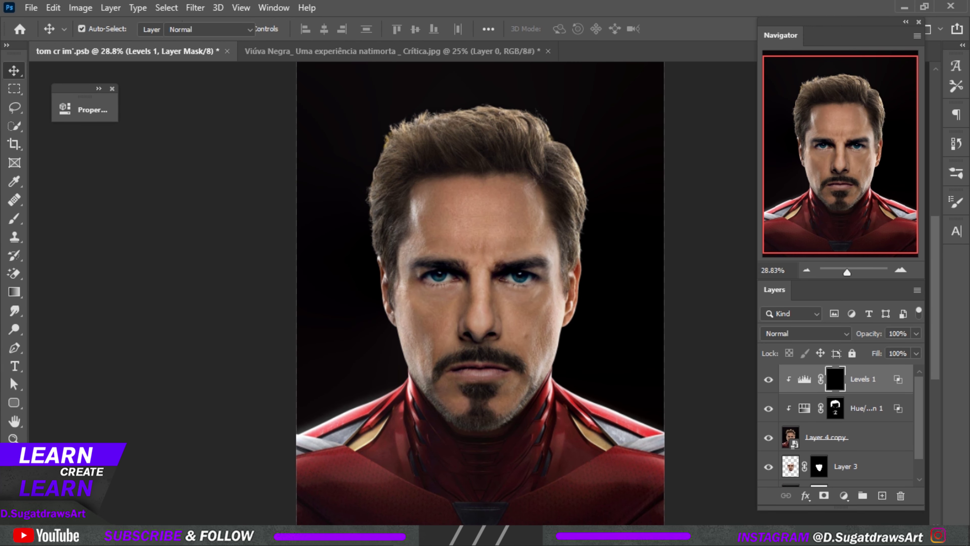
key(b)
right_click(523, 118)
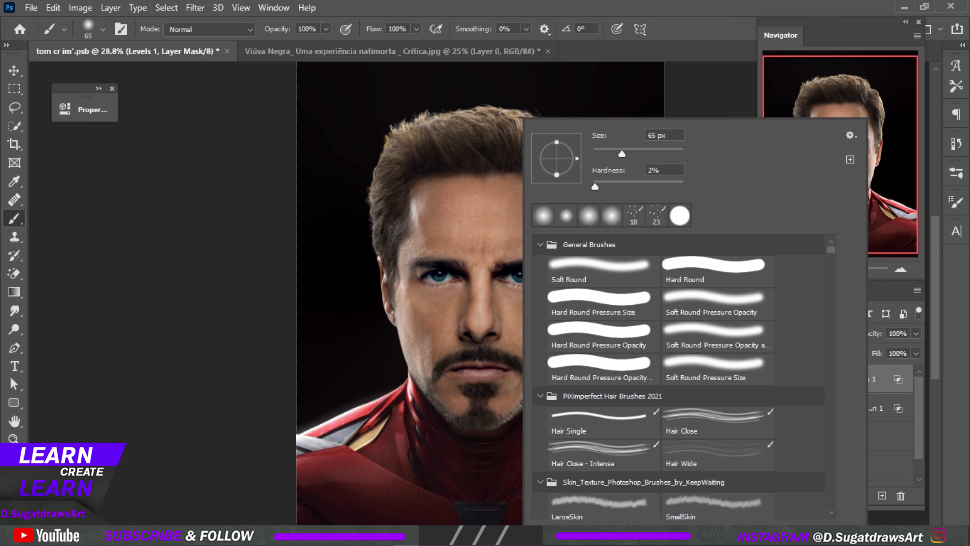
key(Return)
key(shift+6)
key(shift+2)
key(Return)
scroll(554, 256, up, 1)
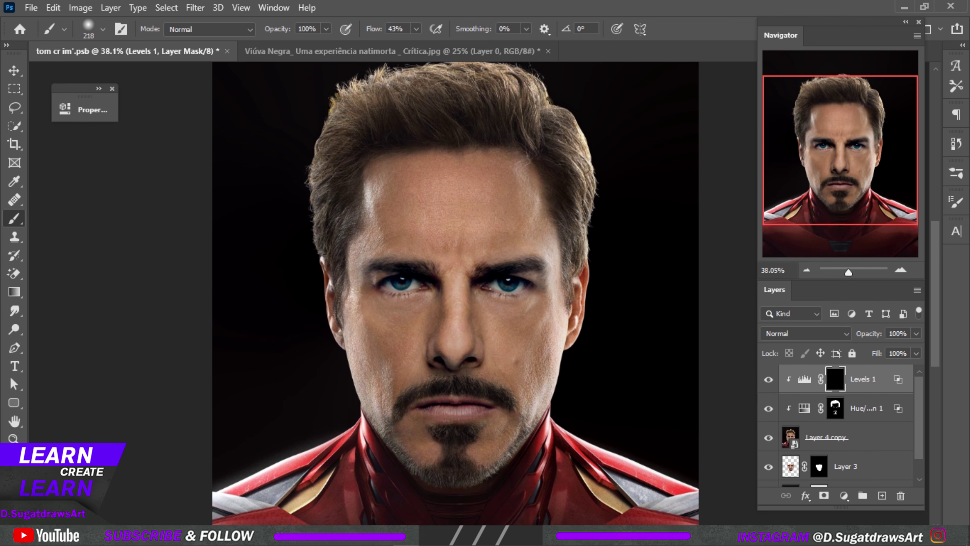
Paint the mask over the cheeks, jaw, temple, forehead, hairline and shoulders.
mouse_move(531, 201)
mouse_down()
mouse_move(519, 180)
mouse_move(550, 245)
mouse_move(560, 359)
mouse_move(546, 405)
mouse_up()
mouse_move(350, 278)
mouse_down()
mouse_move(359, 398)
mouse_move(382, 432)
mouse_move(388, 413)
mouse_up()
drag(344, 341, 322, 260)
drag(365, 182, 376, 225)
scroll(454, 268, up, 1)
drag(321, 182, 311, 224)
mouse_move(359, 113)
mouse_down()
mouse_move(463, 84)
mouse_move(535, 109)
mouse_move(587, 193)
mouse_move(570, 369)
mouse_move(539, 401)
mouse_move(684, 457)
mouse_up()
scroll(569, 369, down, 3)
drag(336, 392, 229, 459)
scroll(512, 400, down, 3)
scroll(512, 399, up, 3)
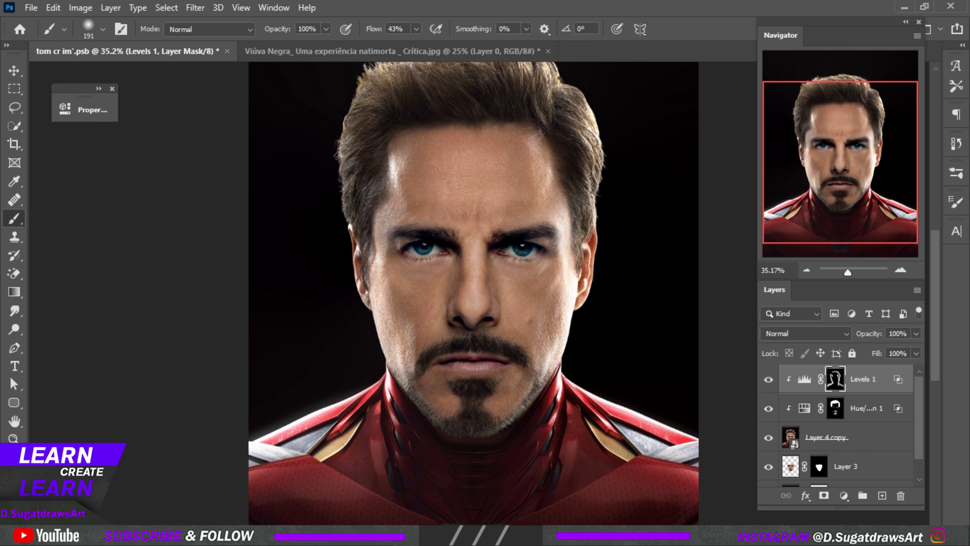
Shrink the brush and brighten the sides and bridge of the nose.
alt+right_click(474, 275)
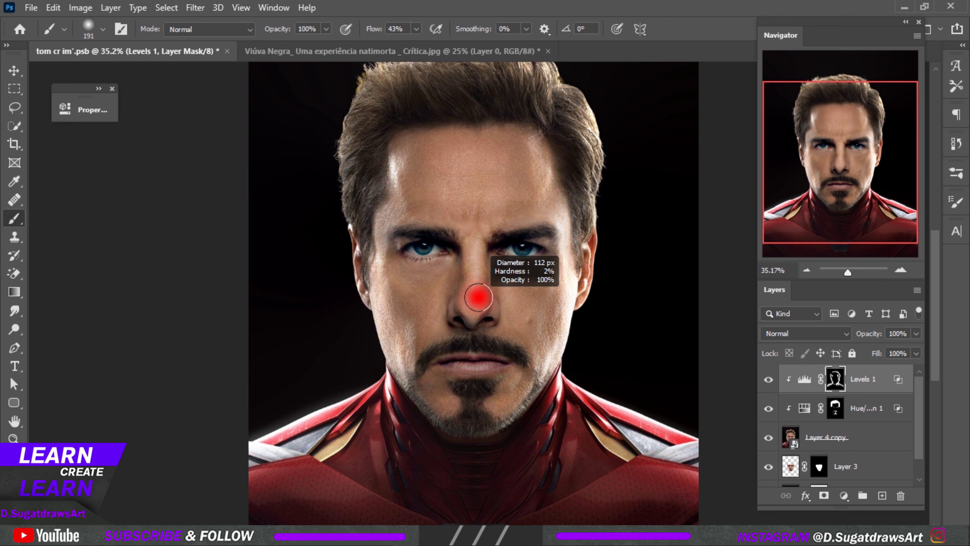
scroll(482, 298, up, 3)
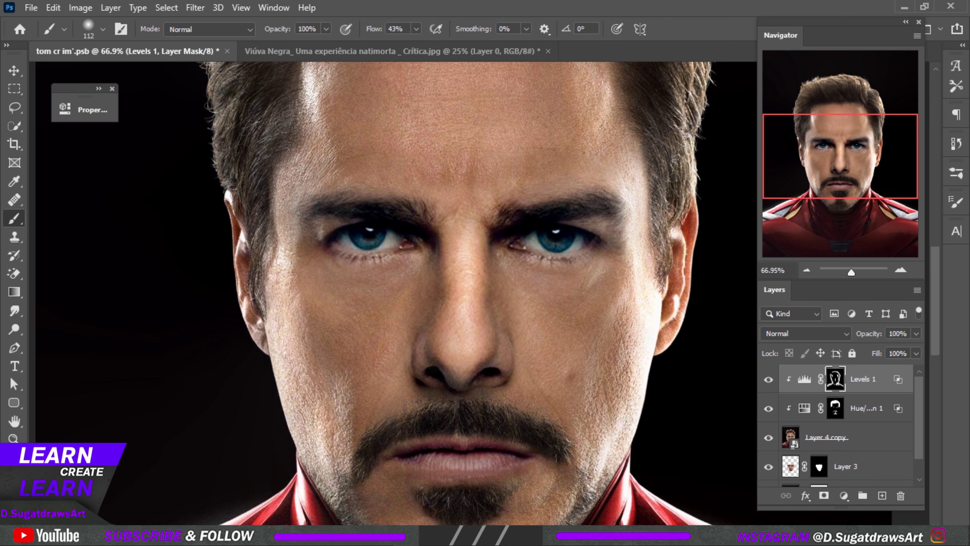
alt+right_click(488, 314)
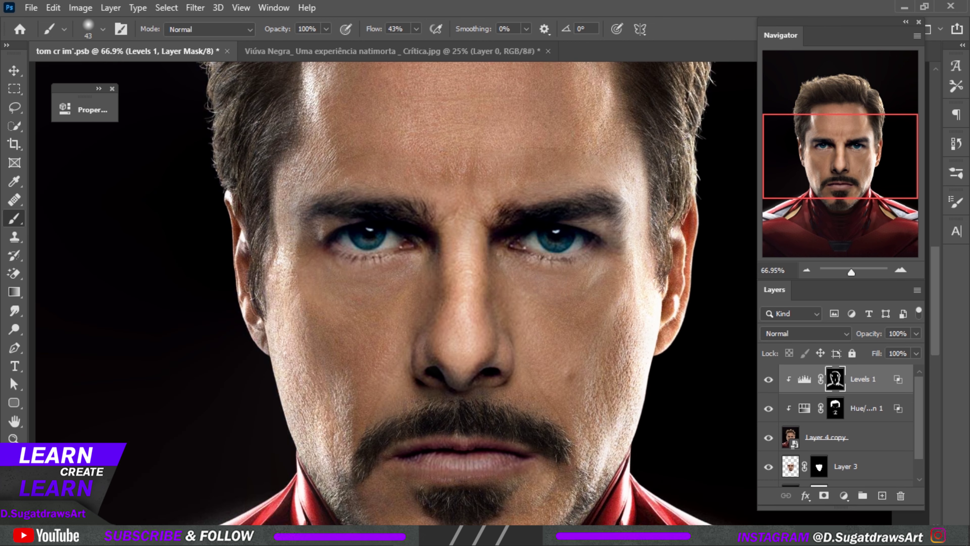
scroll(524, 368, up, 2)
drag(520, 346, 515, 230)
mouse_move(512, 373)
mouse_down()
mouse_move(512, 340)
mouse_move(488, 336)
mouse_up()
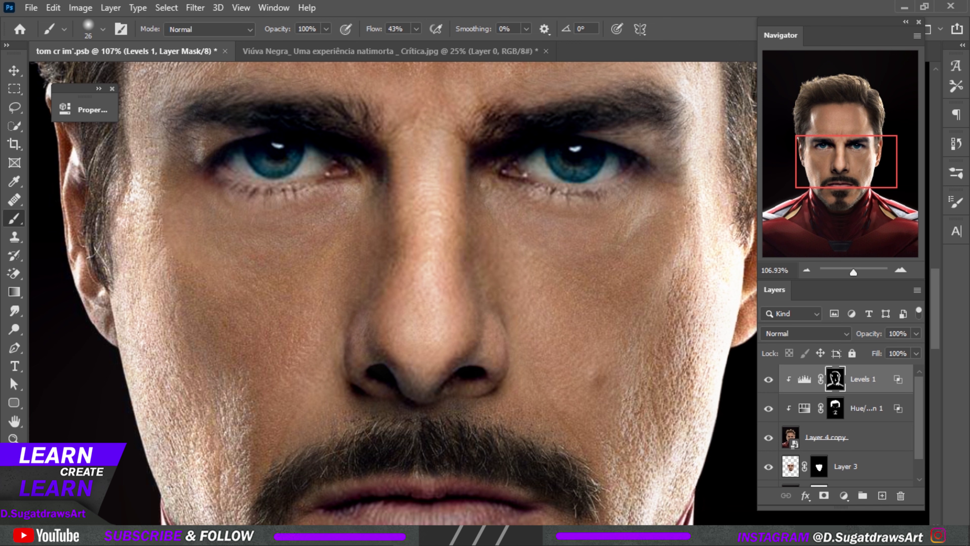
drag(483, 221, 489, 222)
mouse_move(458, 151)
mouse_down()
mouse_move(461, 315)
mouse_move(475, 306)
mouse_up()
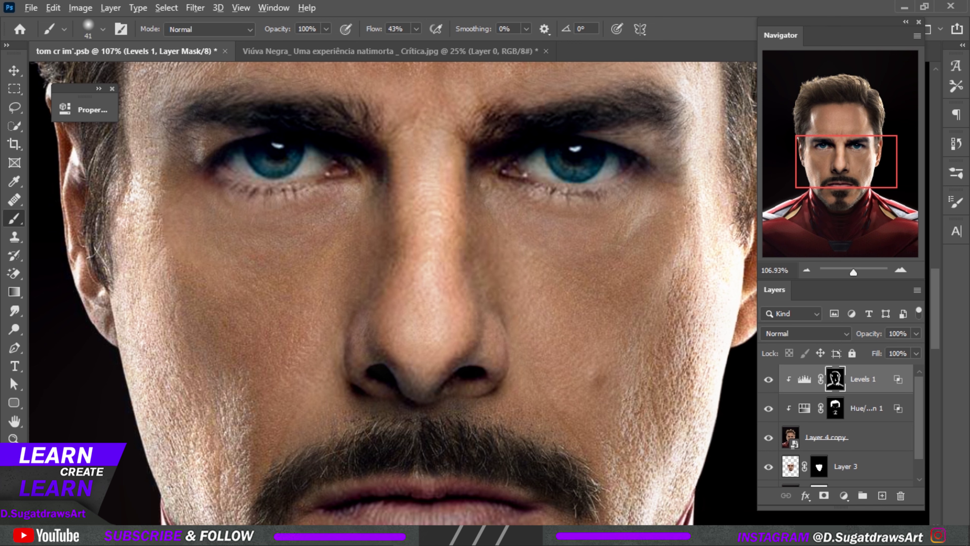
scroll(427, 265, down, 3)
scroll(426, 266, up, 1)
Fine-tune the brush size through 79, 50 and 32 px, settling near 49 px.
drag(425, 266, 430, 265)
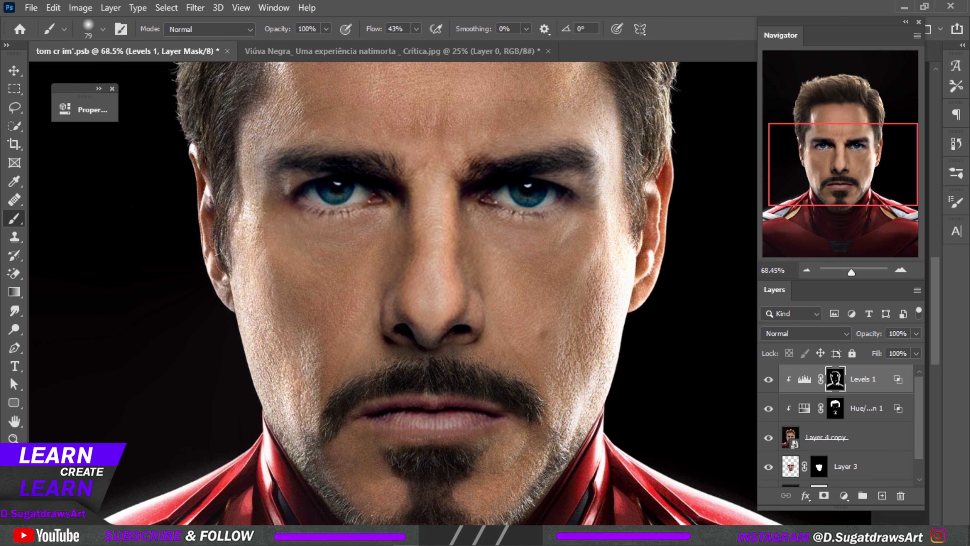
scroll(359, 222, down, 3)
scroll(360, 222, up, 2)
scroll(416, 263, up, 1)
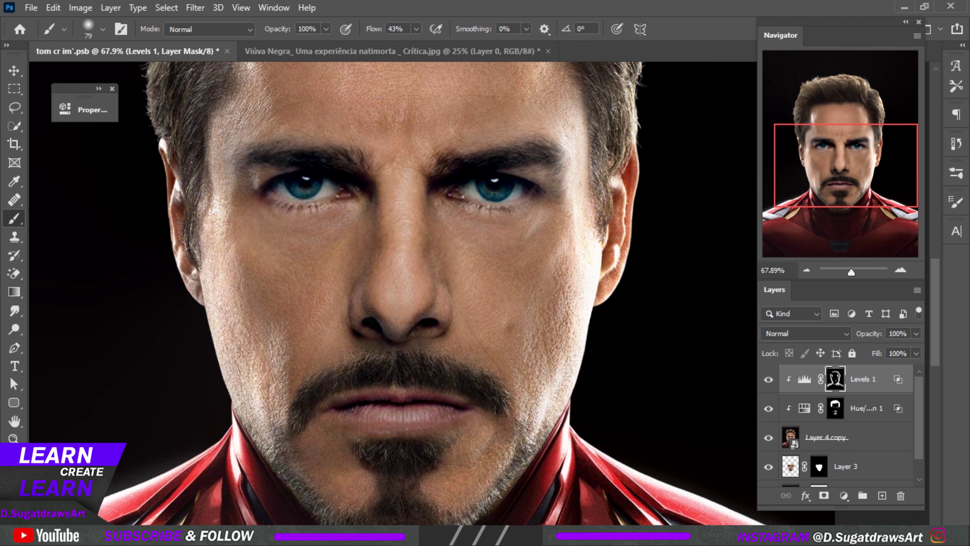
scroll(417, 264, down, 2)
scroll(411, 283, up, 2)
mouse_move(412, 283)
mouse_down()
mouse_move(401, 282)
mouse_move(438, 316)
mouse_move(410, 337)
mouse_move(443, 292)
mouse_up()
scroll(411, 283, up, 3)
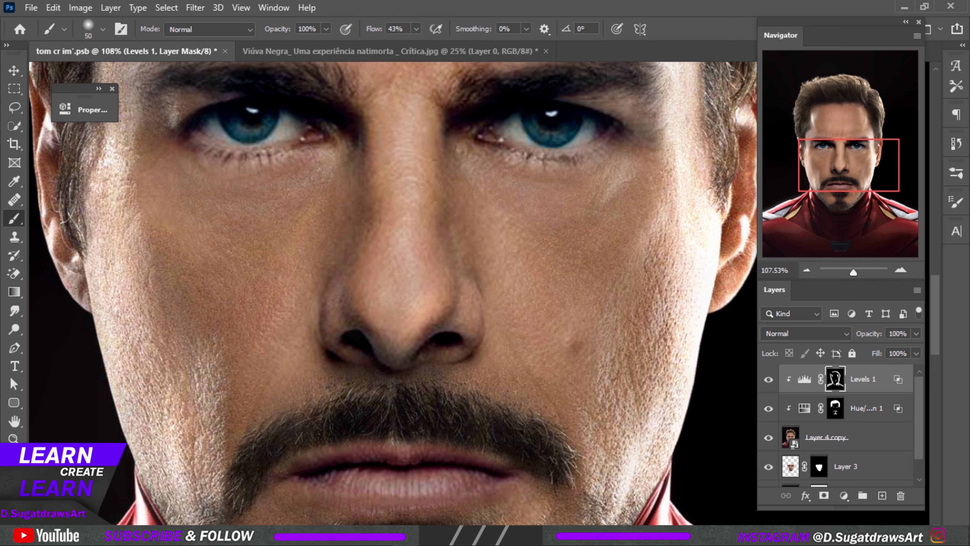
scroll(442, 342, down, 2)
scroll(442, 342, down, 1)
scroll(443, 341, up, 3)
drag(442, 342, 435, 341)
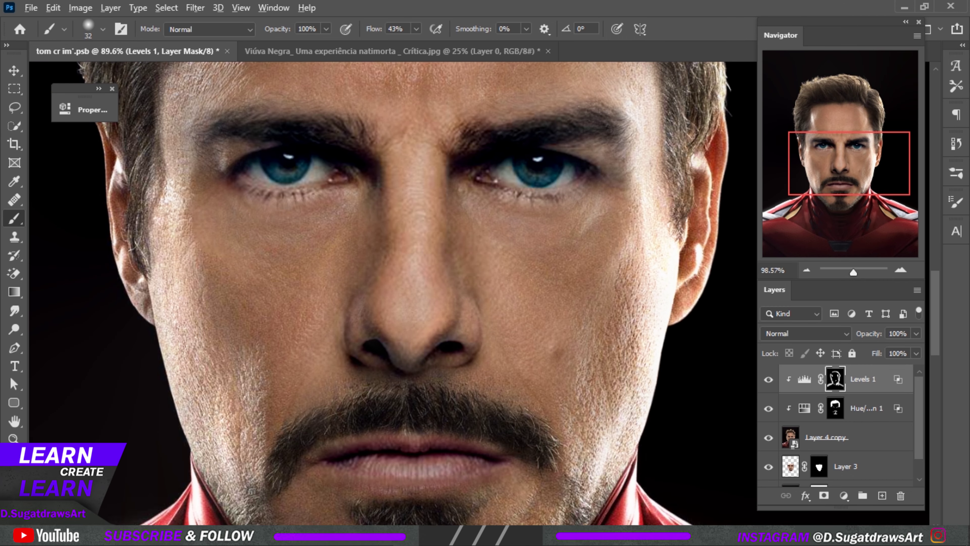
scroll(413, 348, up, 2)
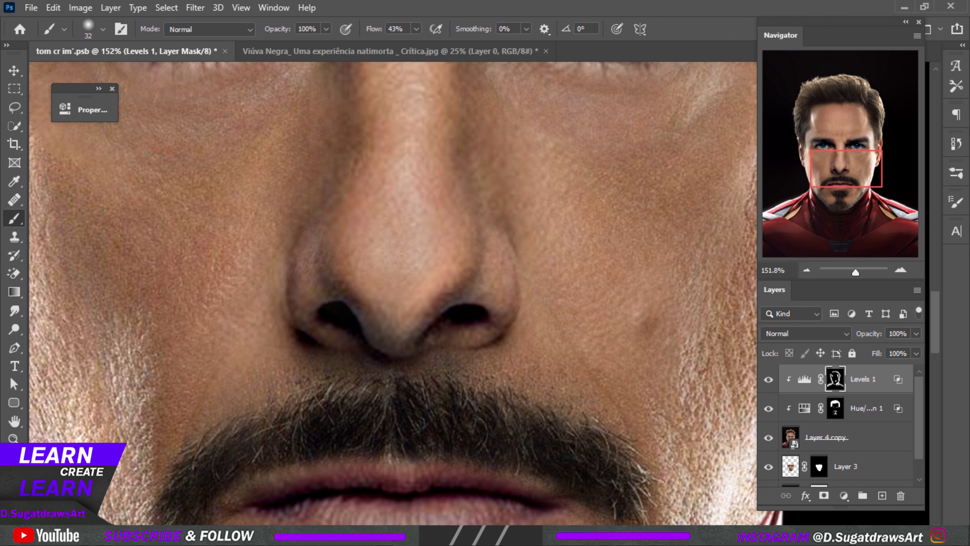
scroll(445, 317, down, 2)
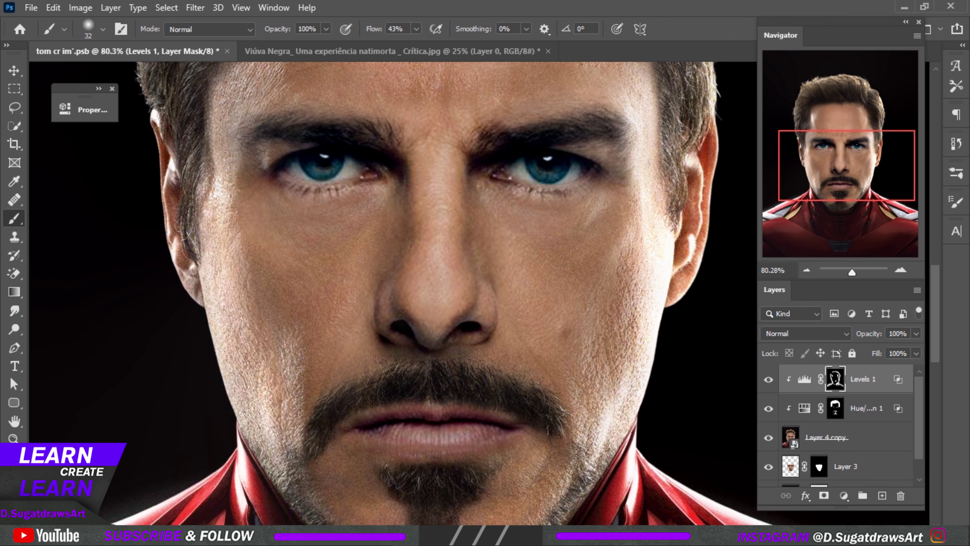
scroll(444, 317, down, 1)
drag(443, 317, 451, 317)
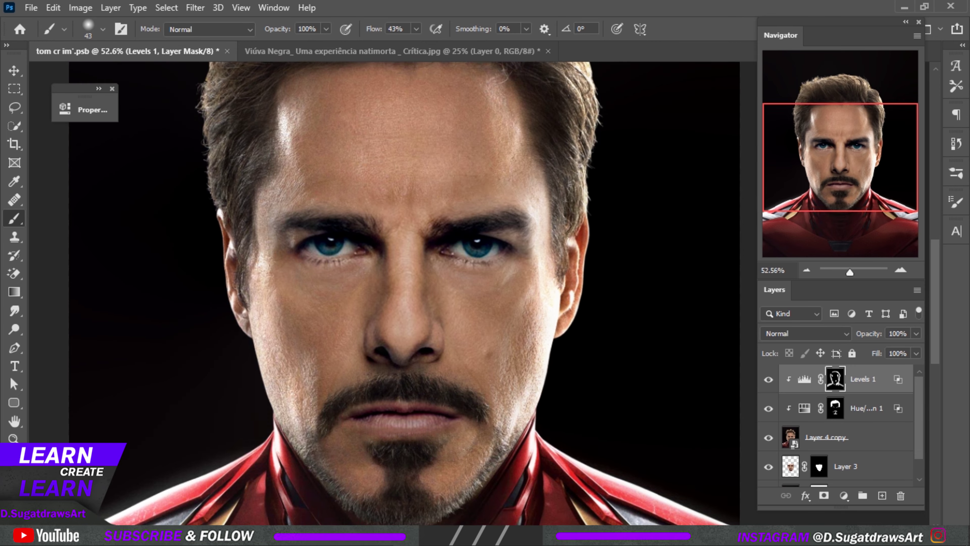
scroll(474, 283, up, 1)
drag(472, 278, 477, 278)
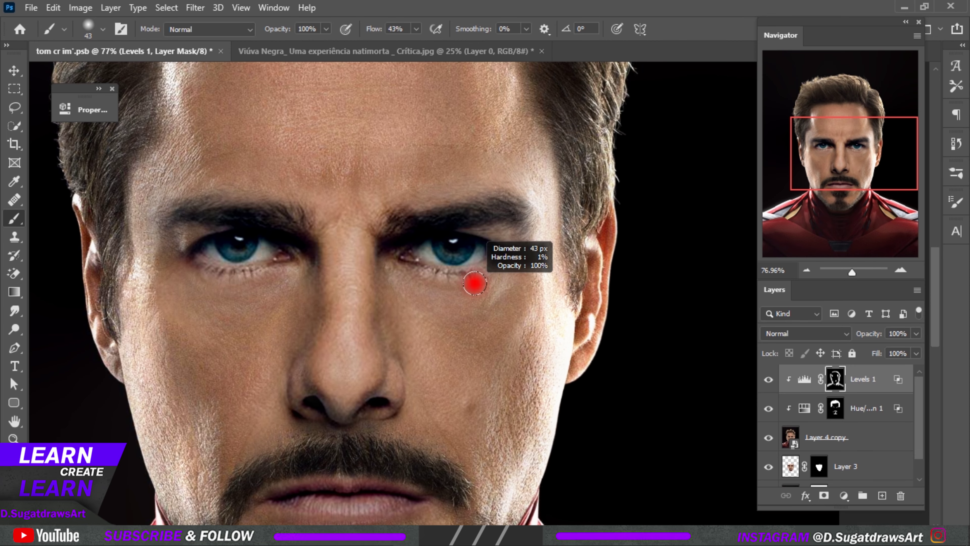
Brighten the areas under both eyes and the left temple.
drag(489, 265, 413, 273)
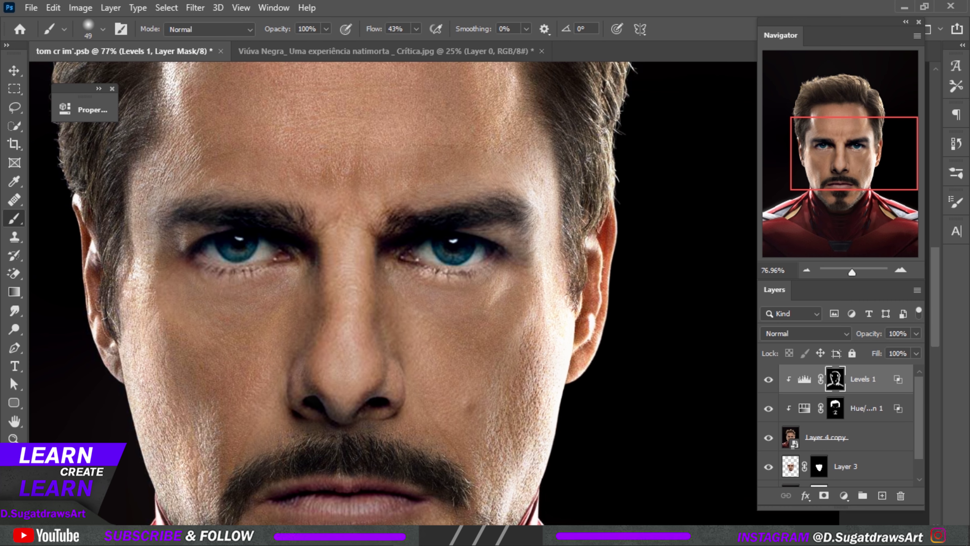
scroll(413, 274, down, 1)
scroll(382, 268, up, 2)
drag(382, 274, 405, 287)
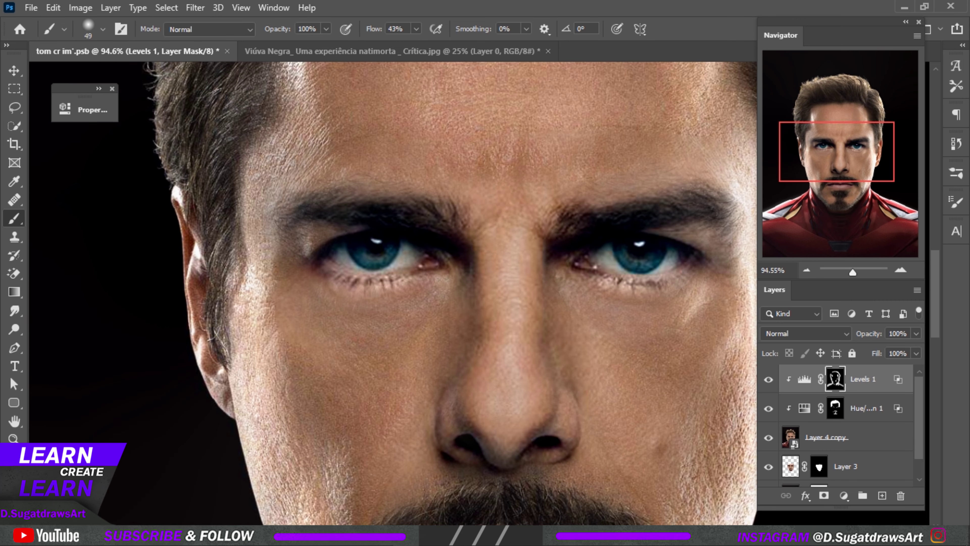
scroll(420, 275, down, 2)
scroll(420, 275, up, 2)
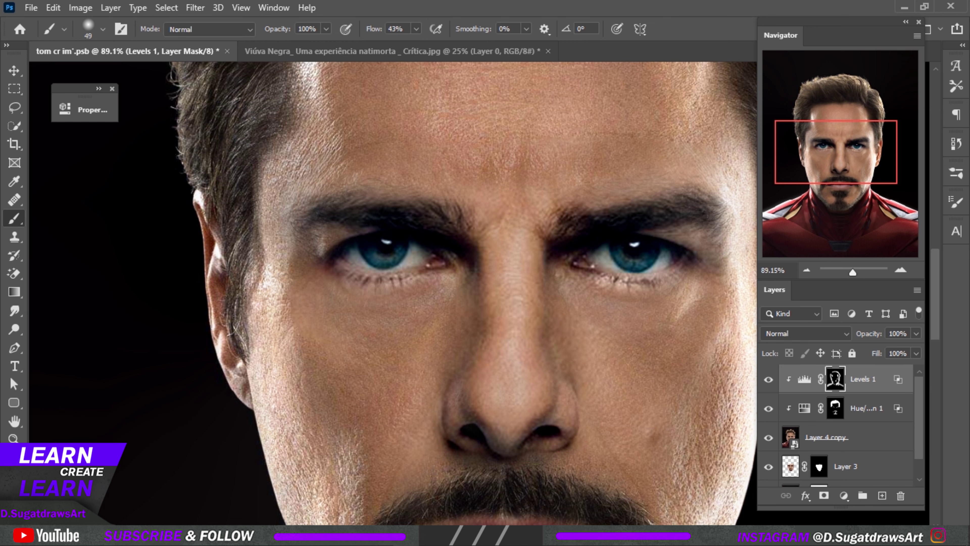
drag(284, 273, 280, 206)
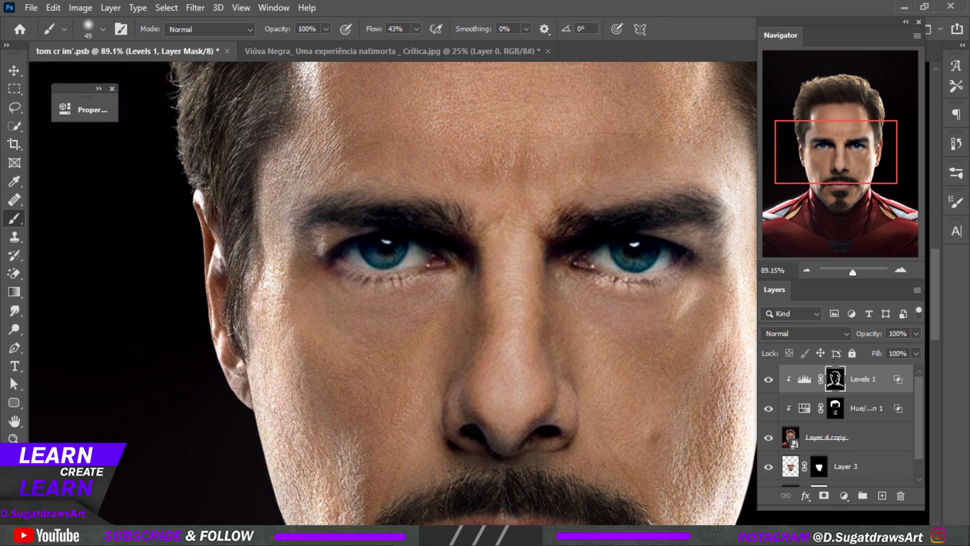
scroll(408, 241, down, 2)
scroll(409, 241, up, 1)
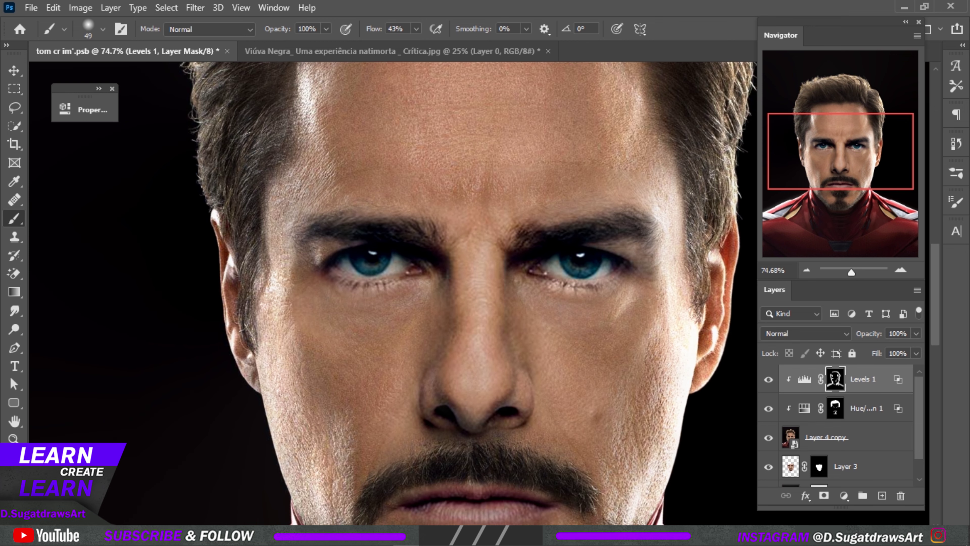
Fit the portrait in view, compare the brightening, and set the brush to 40 px.
drag(409, 241, 412, 242)
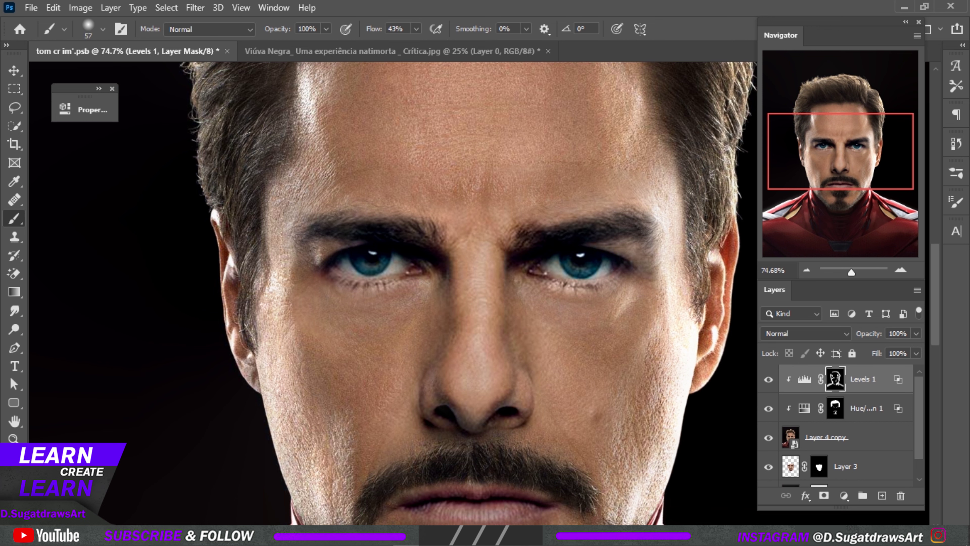
key(ctrl+0)
key(ctrl+comma)
key(ctrl+comma)
key(ctrl+comma)
key(ctrl+comma)
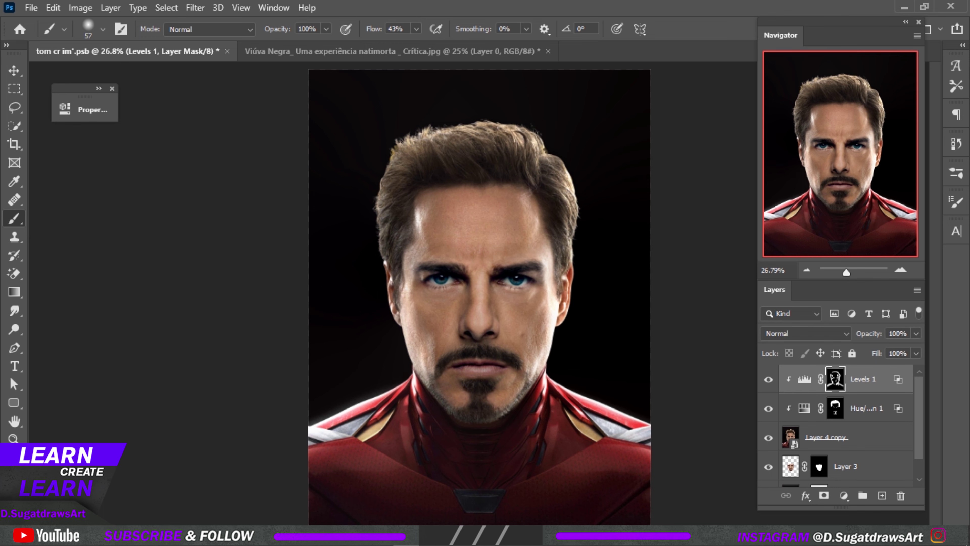
scroll(480, 376, up, 5)
drag(514, 368, 510, 369)
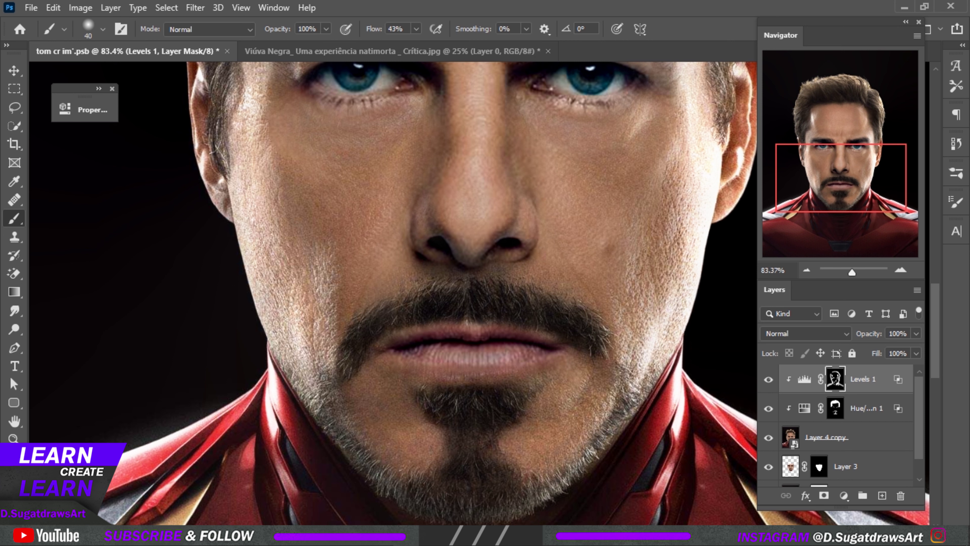
scroll(470, 386, down, 3)
scroll(470, 386, down, 1)
scroll(470, 386, down, 1)
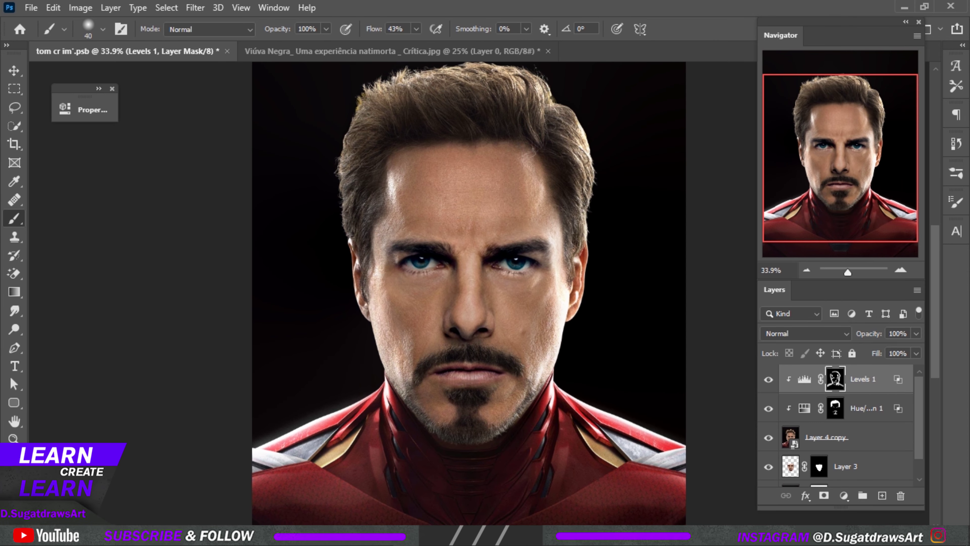
scroll(470, 387, up, 1)
scroll(481, 405, down, 1)
scroll(497, 428, up, 1)
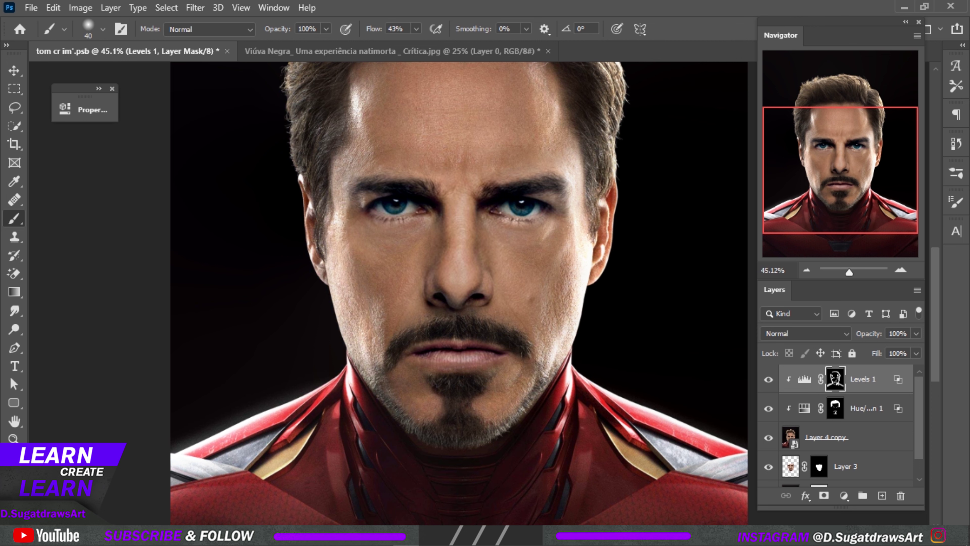
Dab white on the inner eye corner and tone down the temple and forehead.
drag(381, 377, 391, 377)
scroll(388, 268, up, 1)
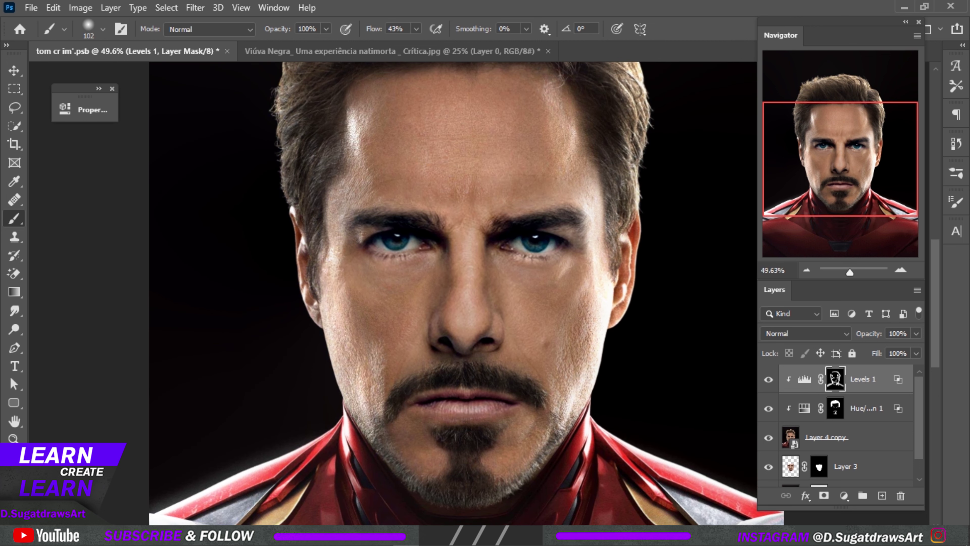
click(431, 260)
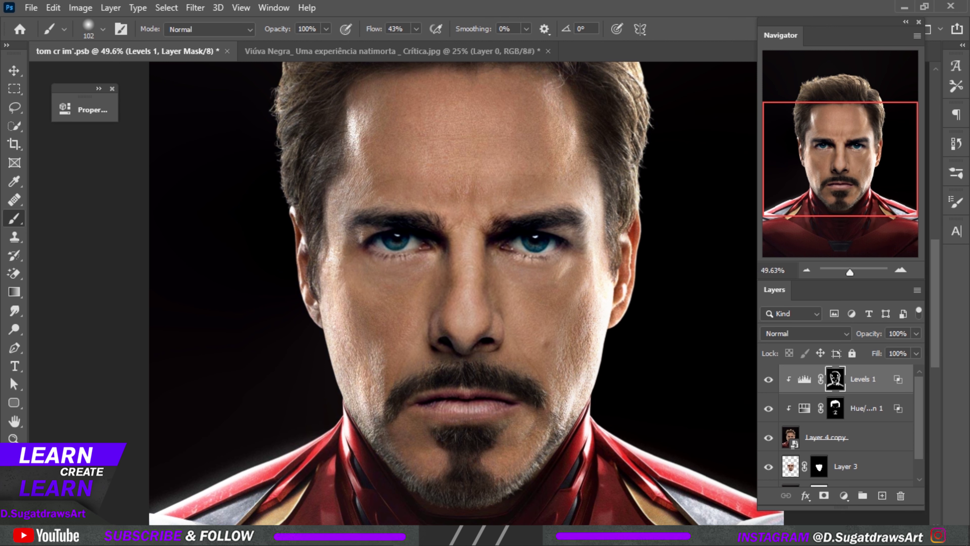
scroll(417, 374, down, 2)
scroll(416, 375, up, 1)
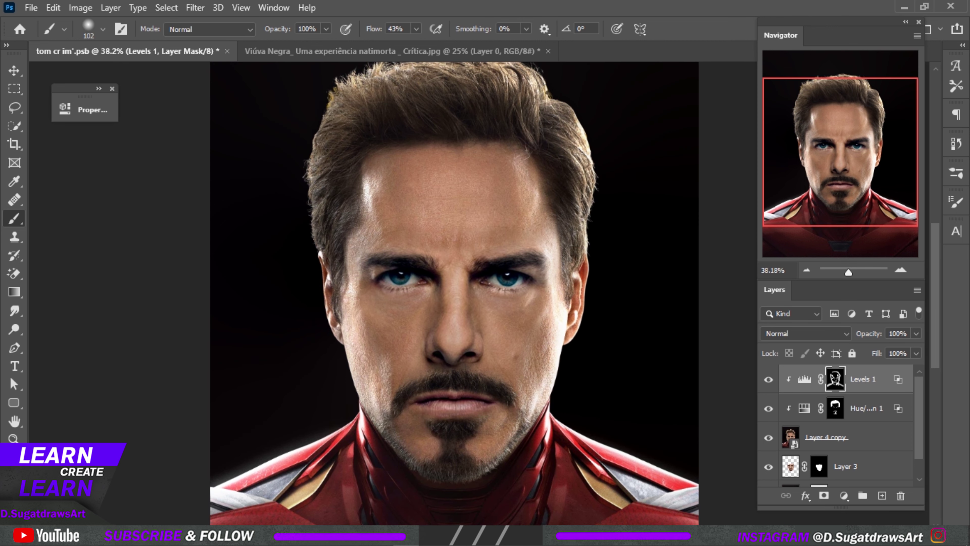
mouse_move(382, 185)
mouse_down()
mouse_move(385, 228)
mouse_move(435, 210)
mouse_up()
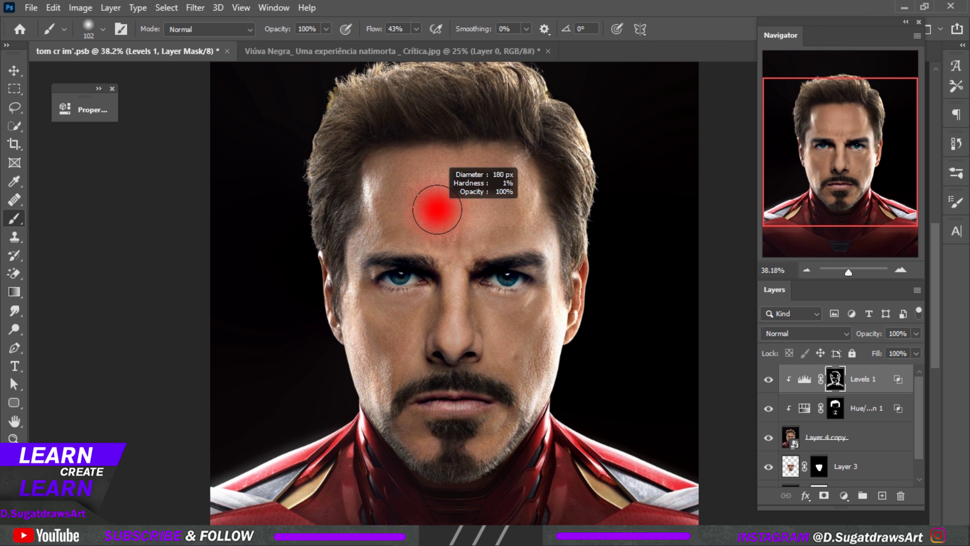
Enlarge the brush to about 269 px with 16% flow.
key(shift+1)
key(shift+6)
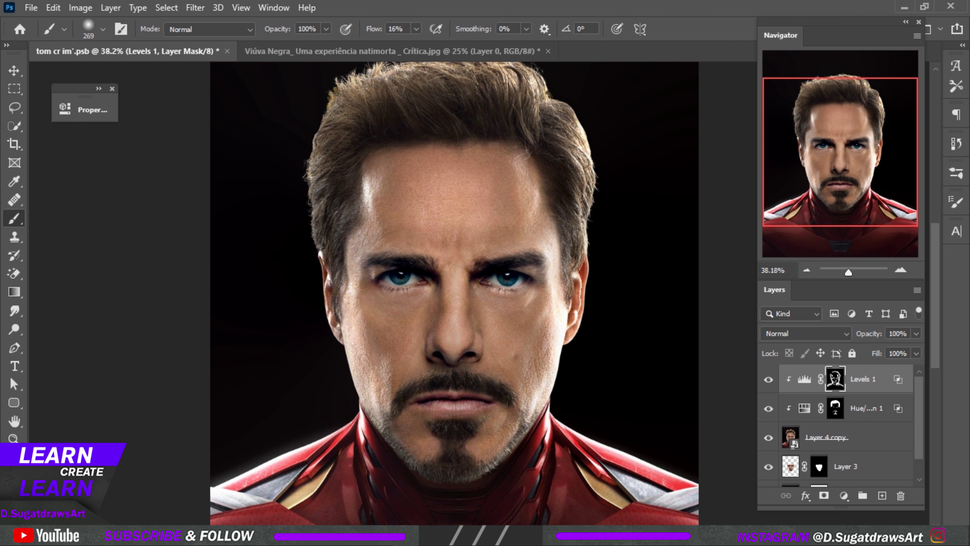
scroll(482, 282, down, 1)
scroll(482, 282, down, 1)
scroll(482, 282, down, 2)
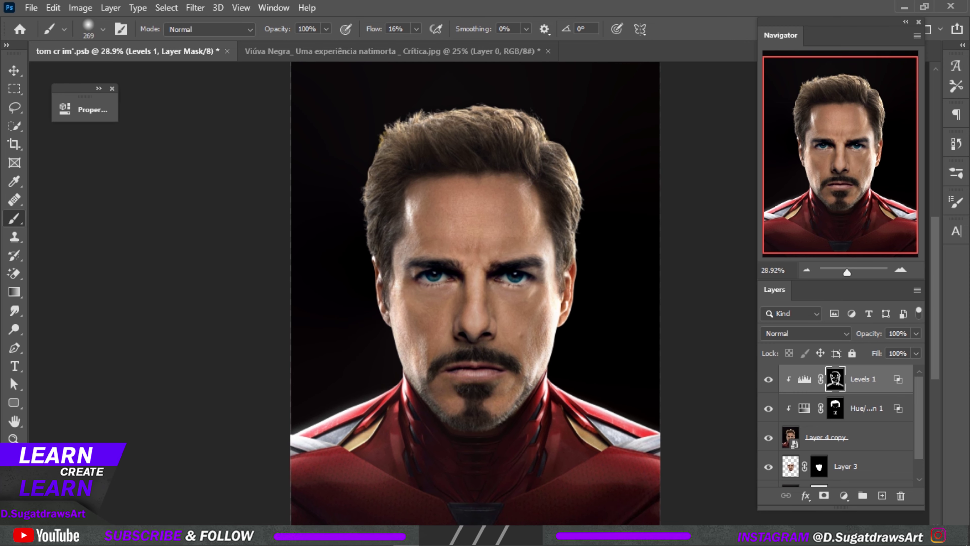
Drop the Levels 1 opacity to 14% and toggle its visibility to compare.
text(33)
key(Return)
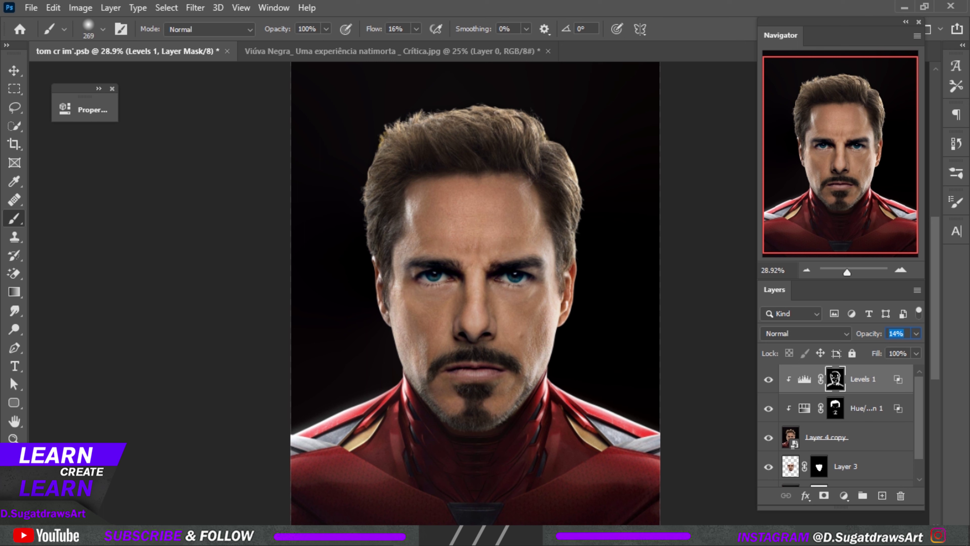
click(768, 379)
click(768, 380)
click(14, 70)
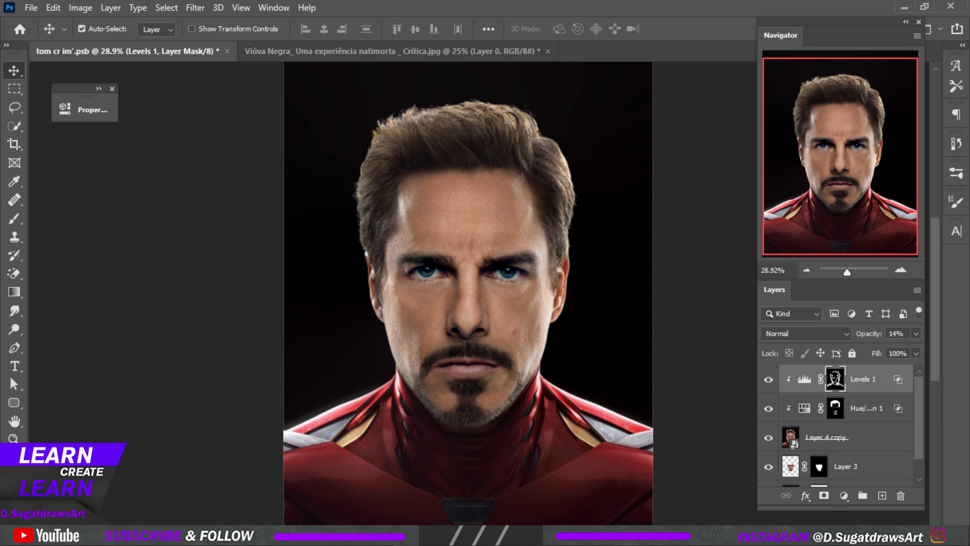
Add a Hue/Saturation adjustment layer, trying and reverting full desaturation and mask inversion.
click(843, 496)
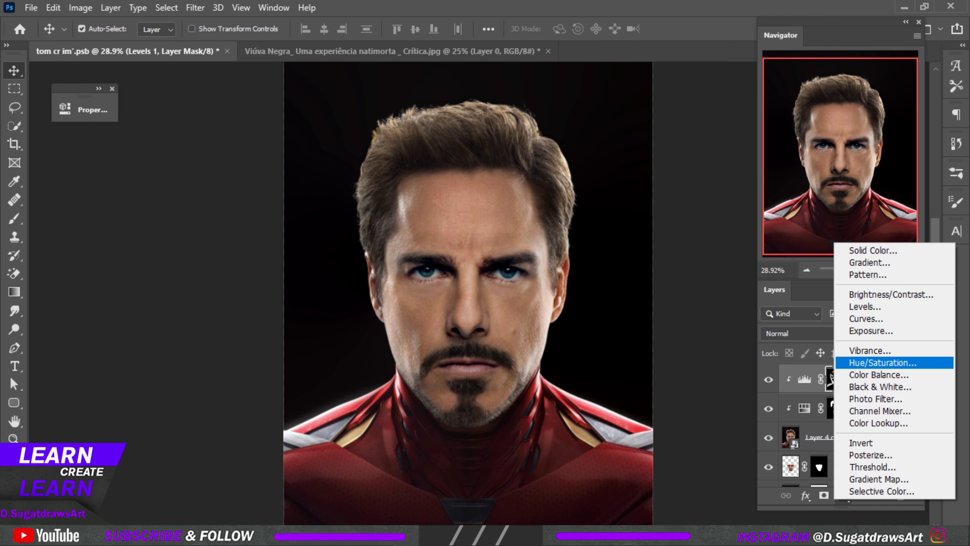
click(883, 363)
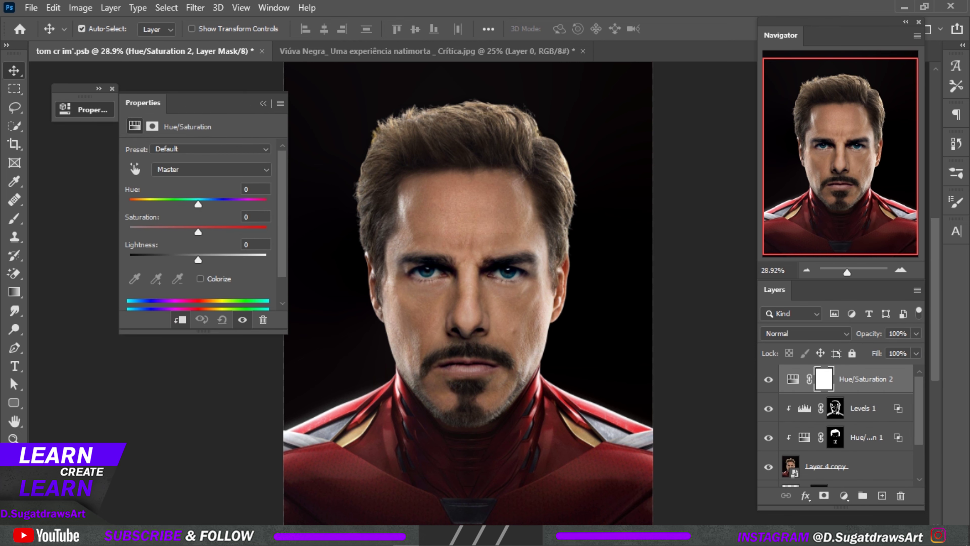
drag(198, 232, 131, 232)
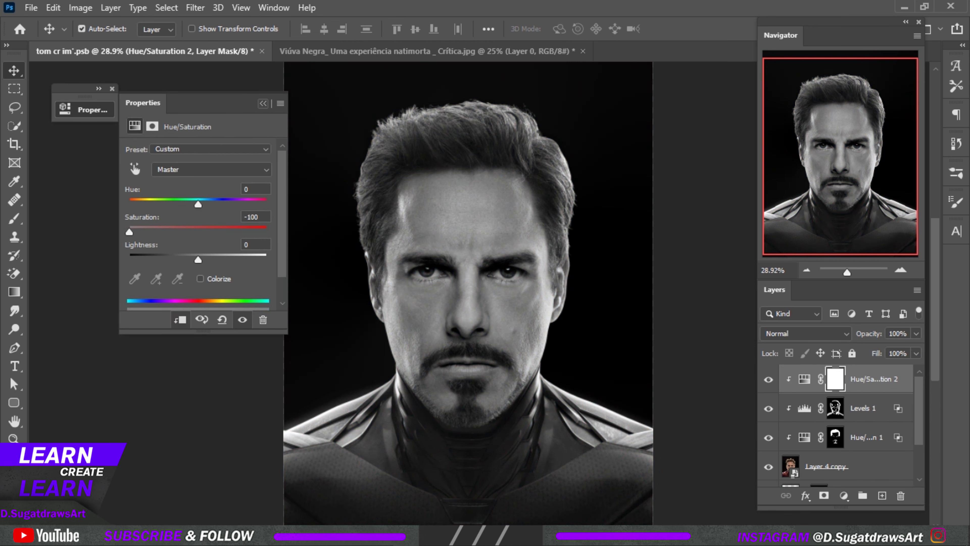
click(263, 103)
key(ctrl+i)
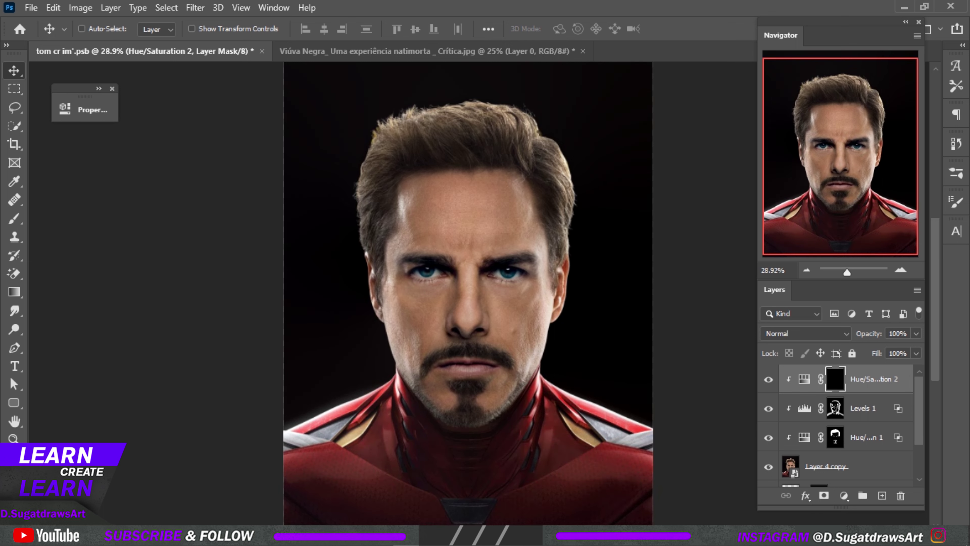
key(ctrl+i)
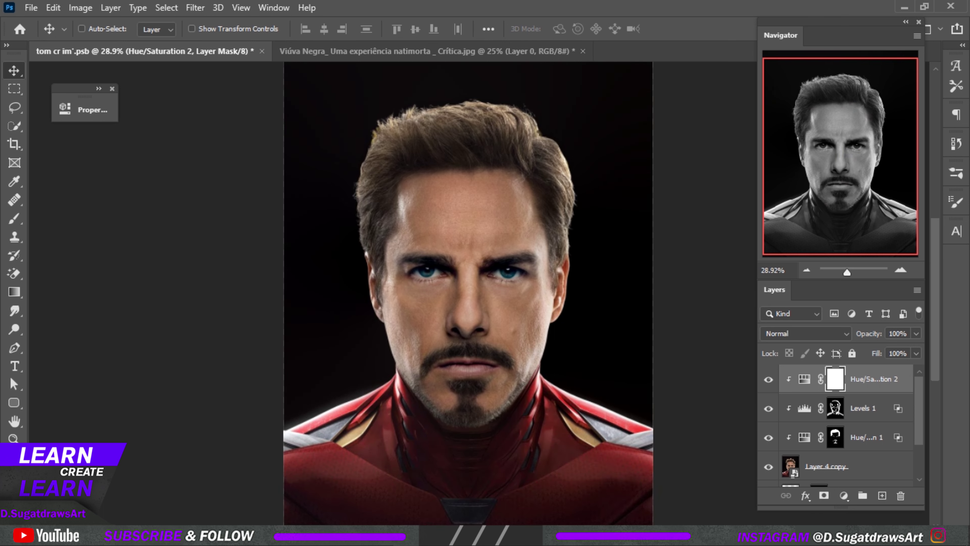
key(ctrl+i)
Limit the Hue/Saturation adjustment to Reds and cut their saturation to −76.
double_click(804, 379)
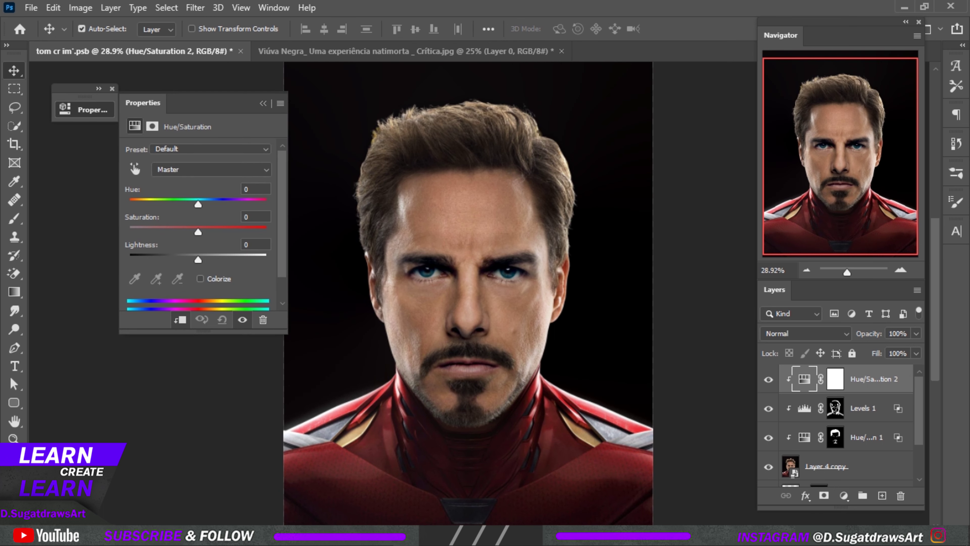
click(212, 169)
click(168, 192)
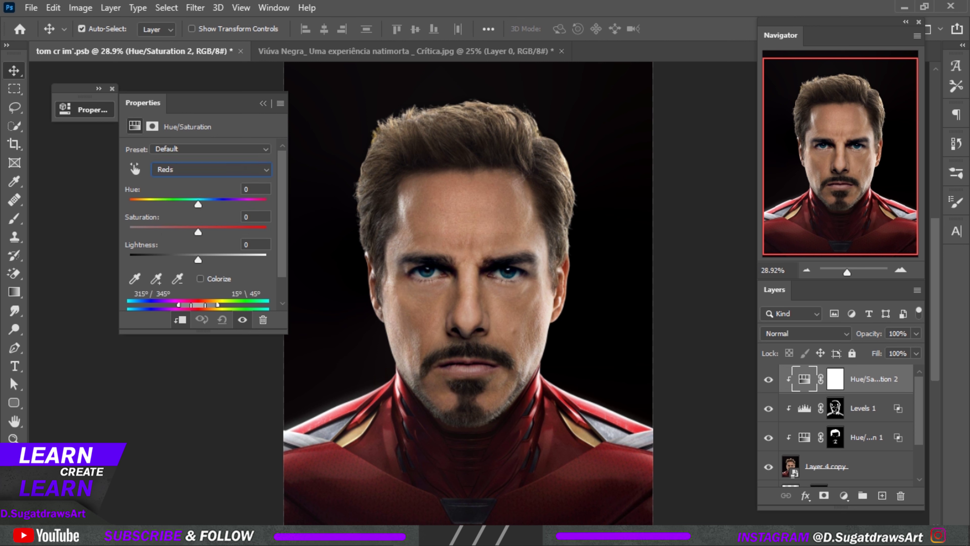
drag(198, 231, 129, 232)
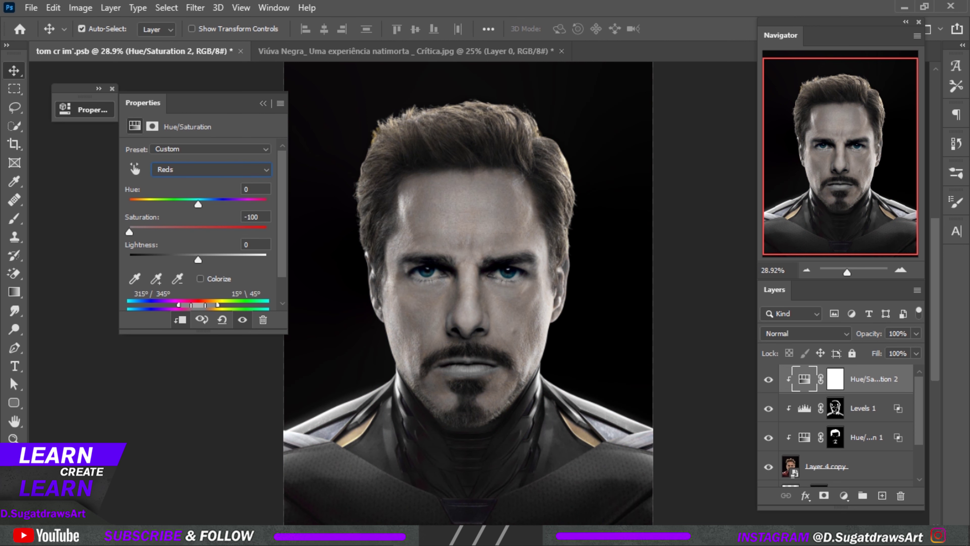
click(264, 103)
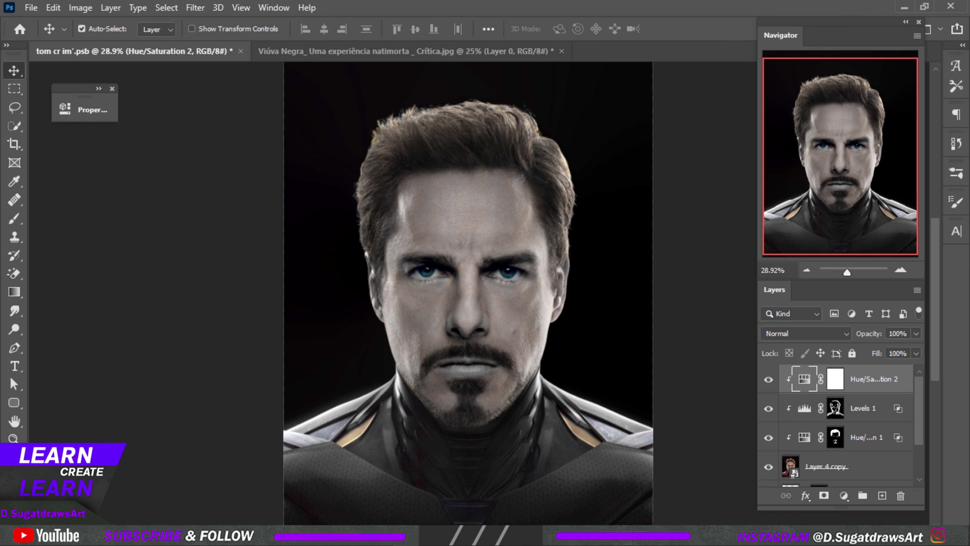
key(ctrl+z)
click(84, 109)
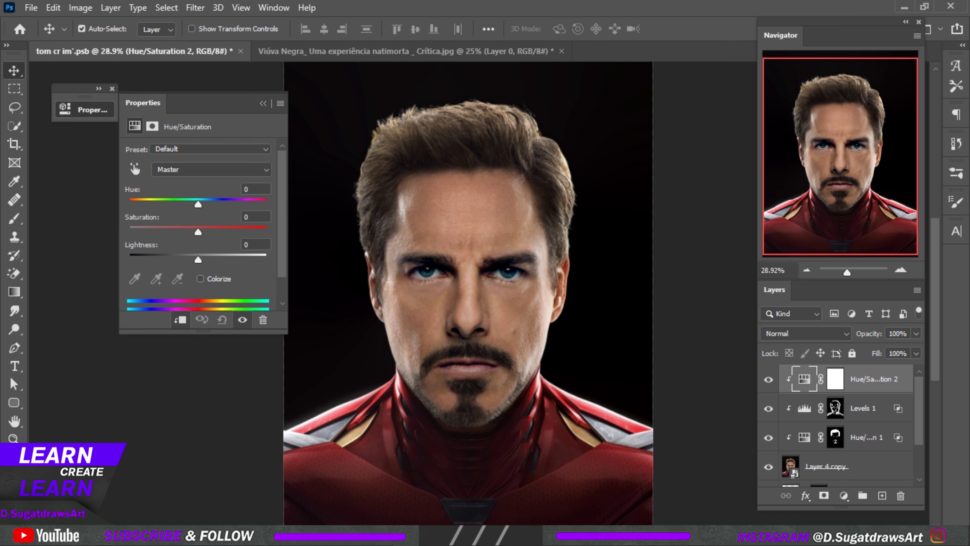
click(134, 169)
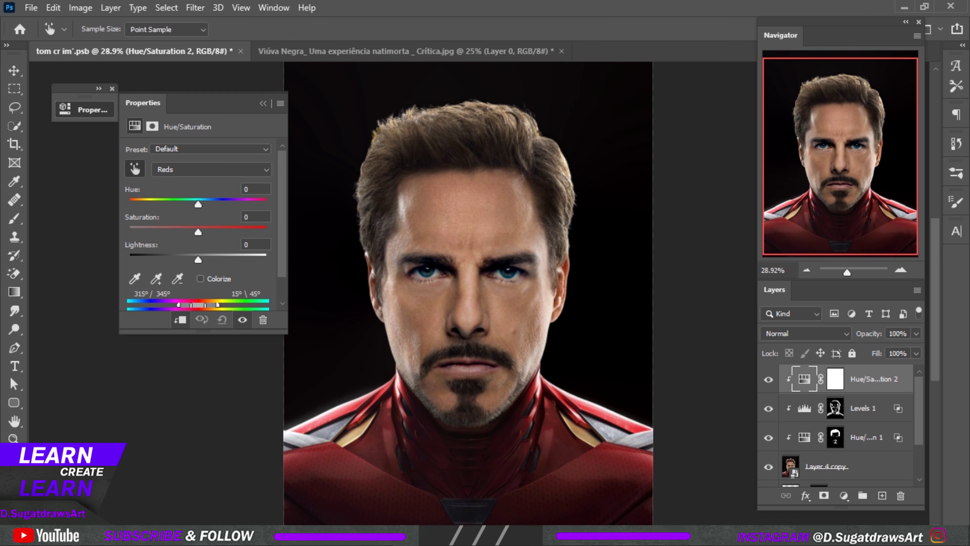
drag(636, 428, 609, 428)
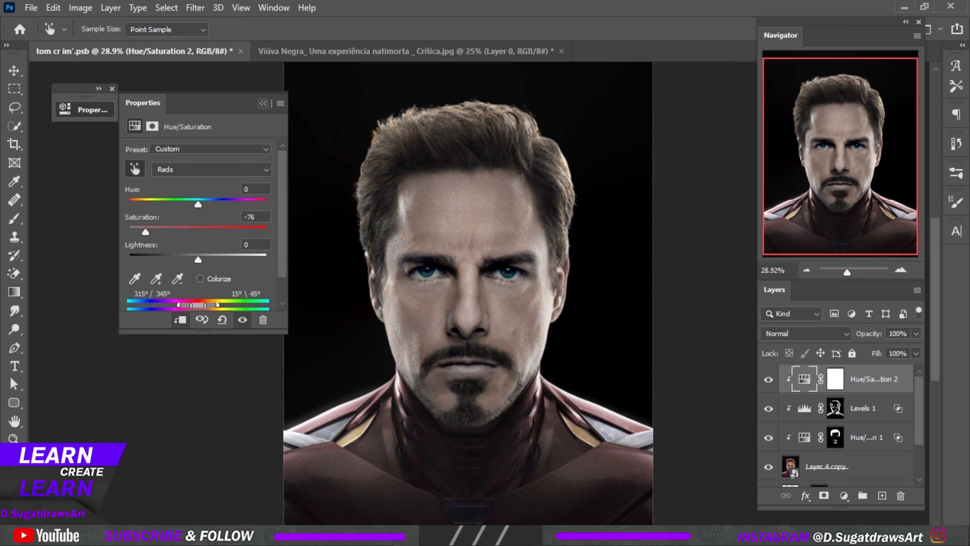
click(263, 103)
Invert the Hue/Saturation 2 mask and paint grey armour at the right edge with a 100%-flow brush.
key(b)
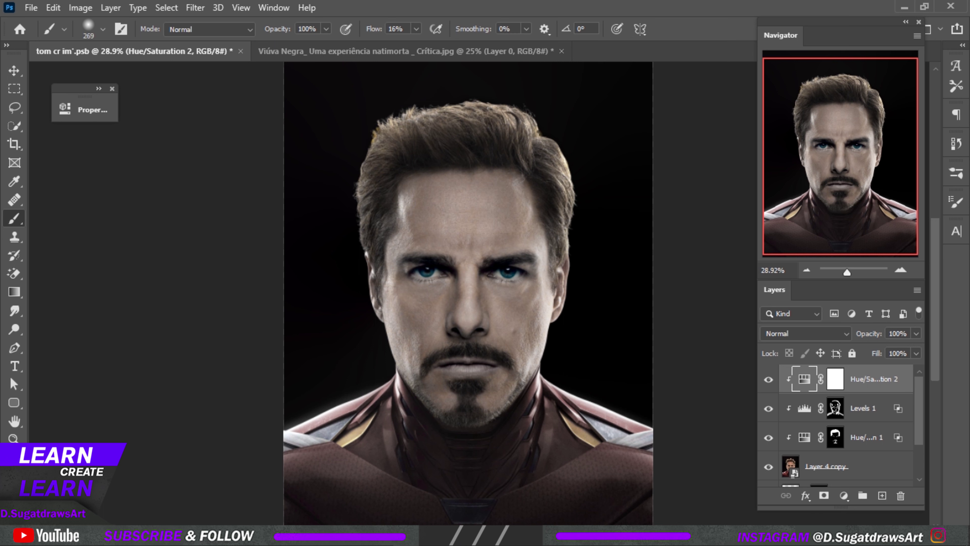
key(ctrl+backslash)
key(ctrl+i)
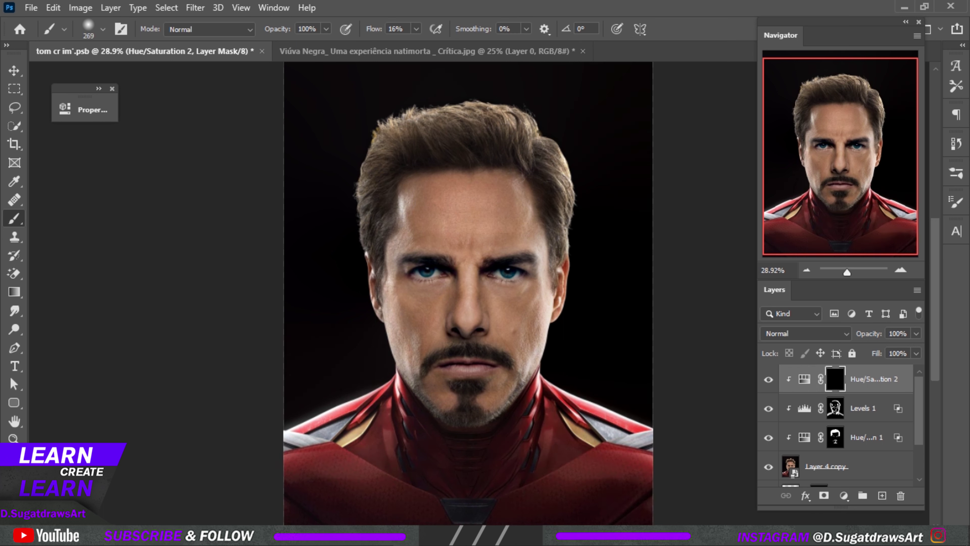
drag(336, 455, 353, 455)
key(shift+0)
click(641, 463)
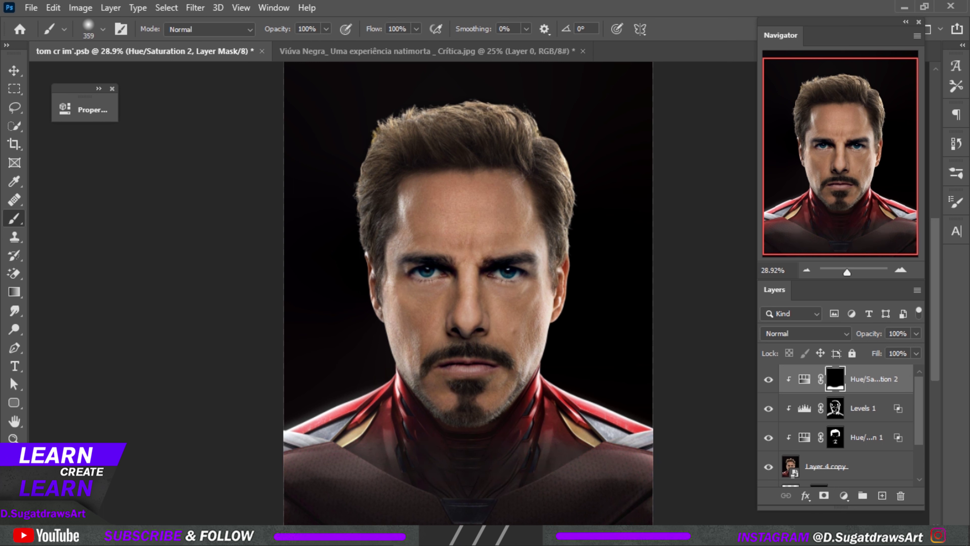
Paint the mask over the red collar left of the neck, ending with a 389 px brush.
drag(589, 462, 573, 462)
scroll(642, 455, up, 5)
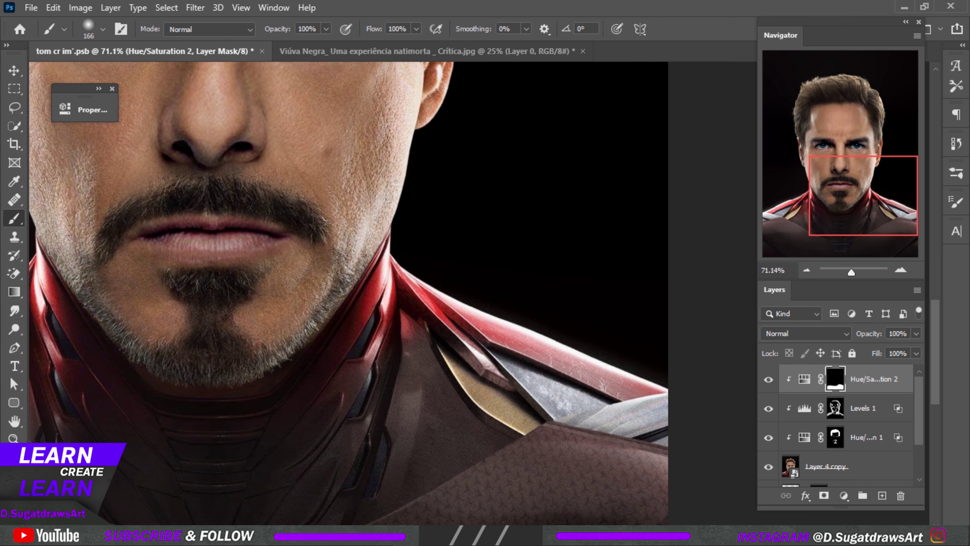
drag(646, 445, 627, 444)
drag(497, 333, 394, 268)
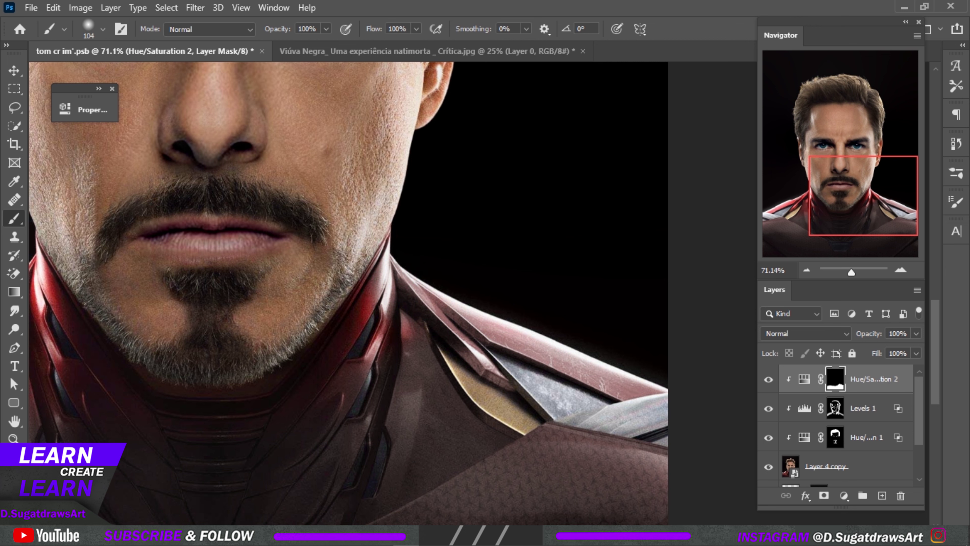
scroll(496, 444, down, 5)
drag(481, 444, 516, 444)
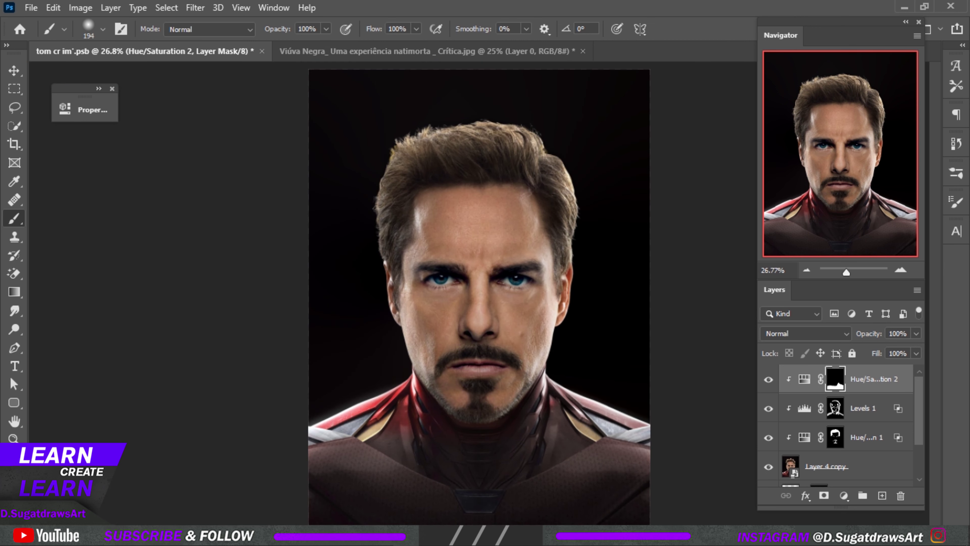
drag(331, 423, 389, 401)
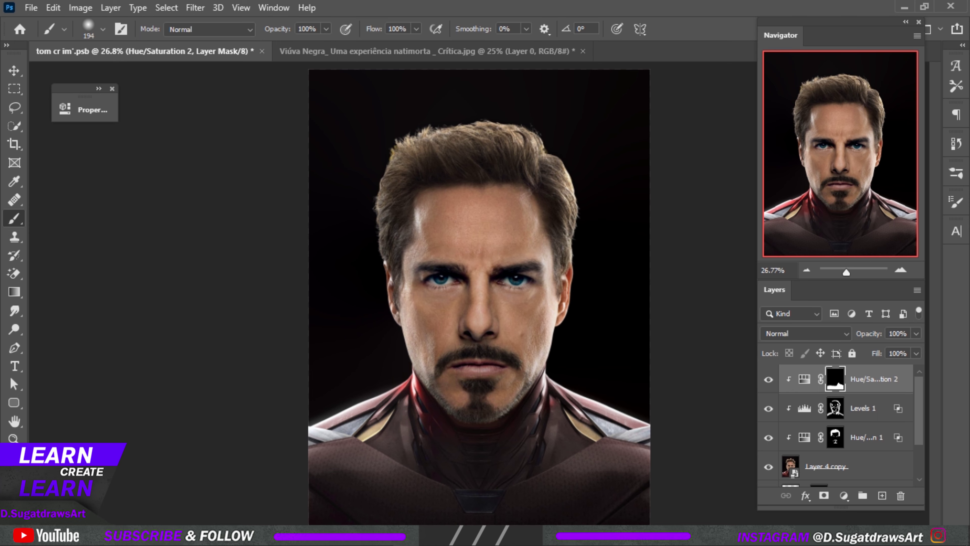
scroll(445, 431, up, 3)
click(361, 322)
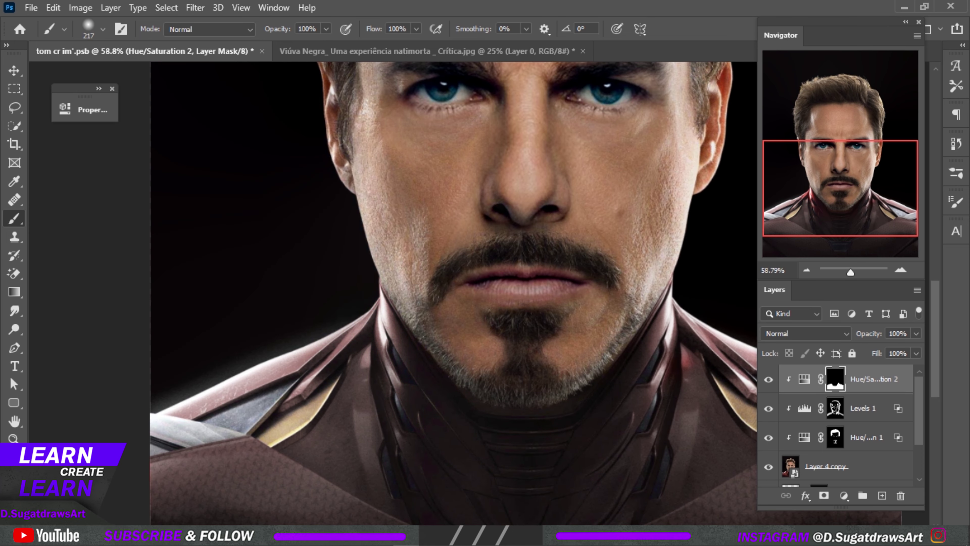
scroll(441, 424, down, 3)
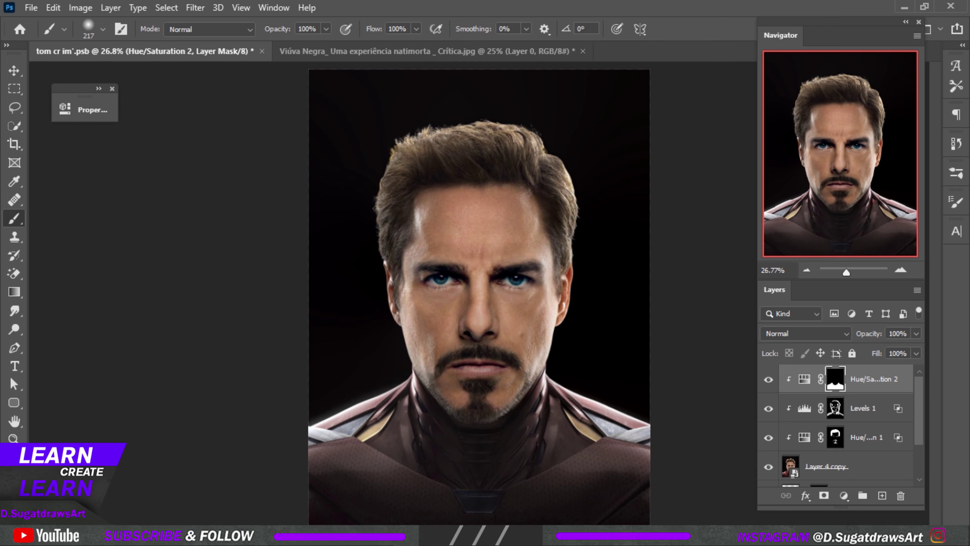
drag(443, 490, 481, 489)
Set Reds saturation to −100 in Hue/Saturation 2.
double_click(805, 379)
click(211, 169)
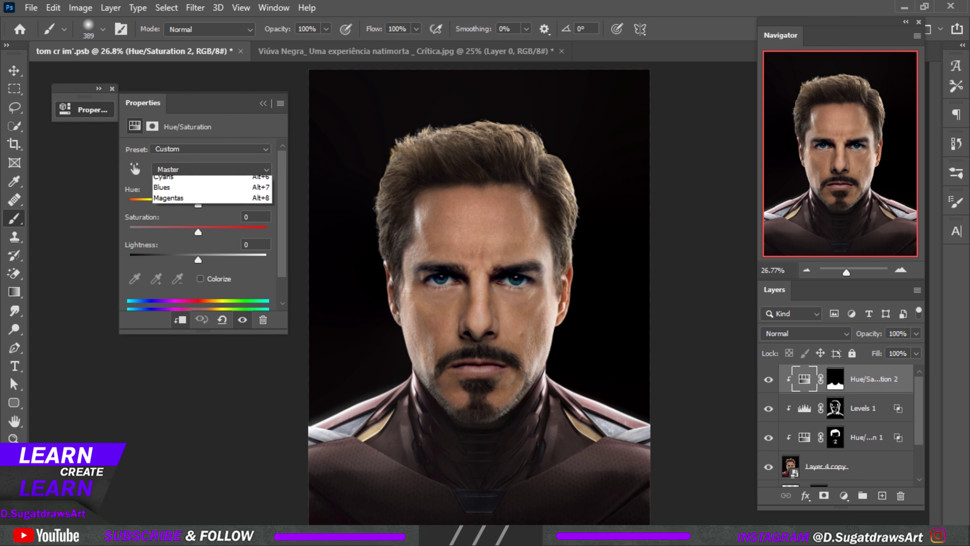
click(214, 182)
drag(198, 232, 129, 232)
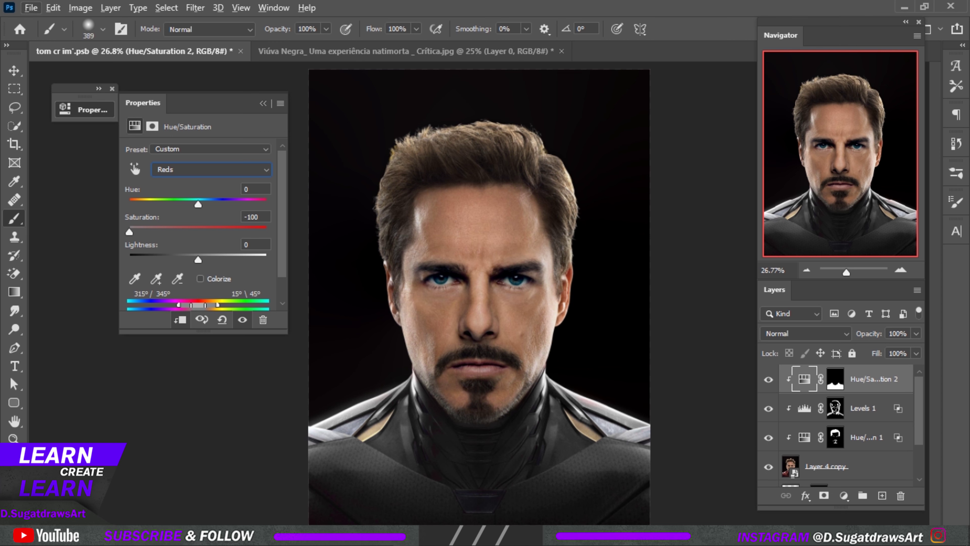
click(263, 103)
scroll(540, 444, up, 1)
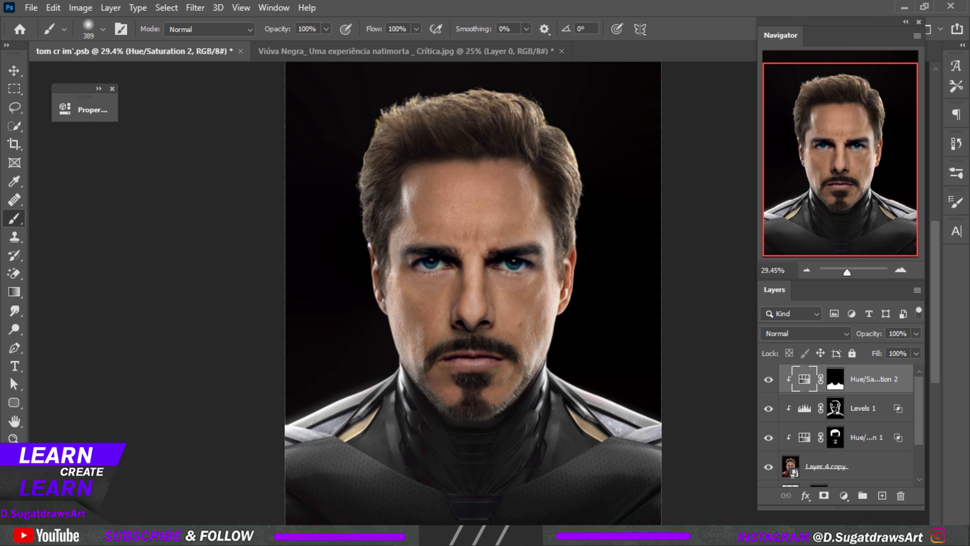
Boost Yellows saturation to +43 in Hue/Saturation 2.
click(85, 110)
click(212, 169)
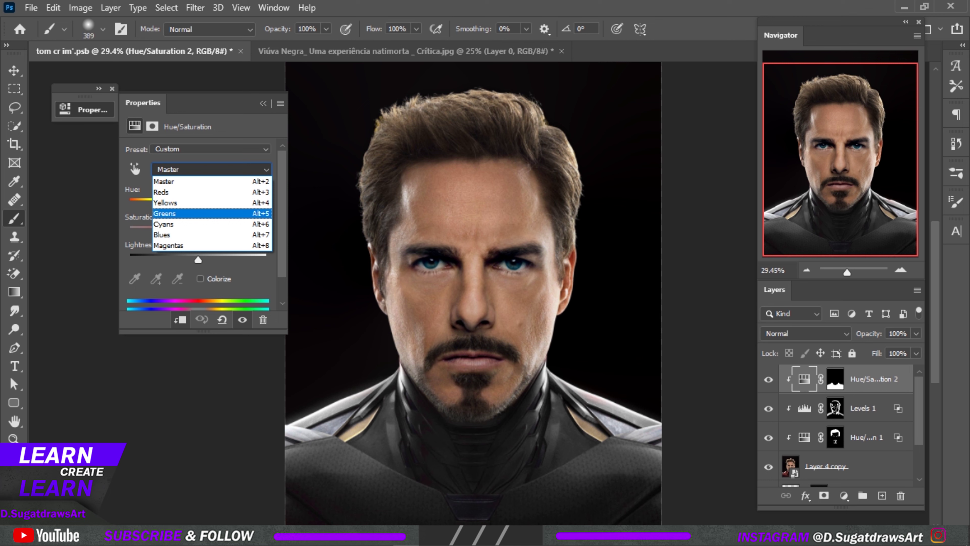
click(168, 213)
drag(198, 231, 227, 232)
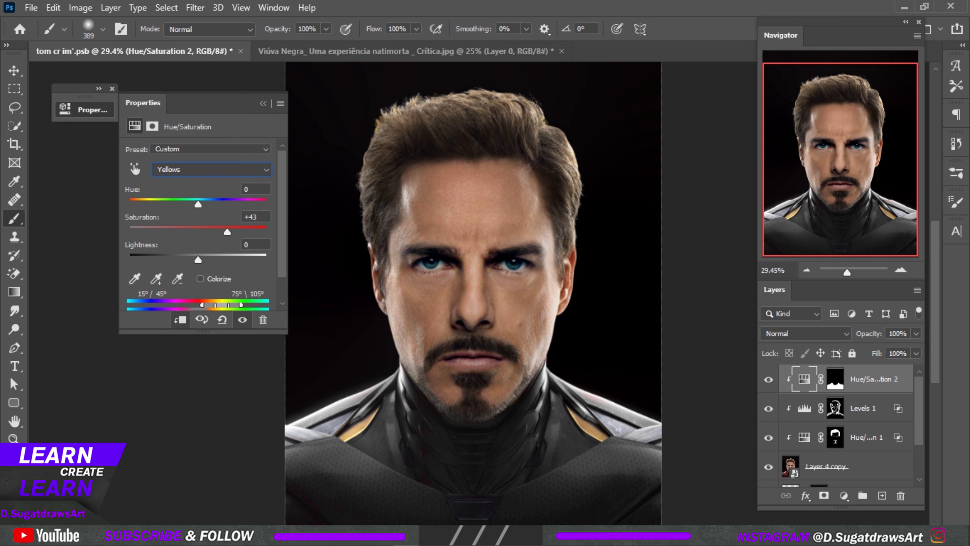
click(263, 103)
scroll(378, 115, up, 1)
Compare the armour with the adjustment hidden, then bring up Hue/Saturation 2's Blending Options.
key(v)
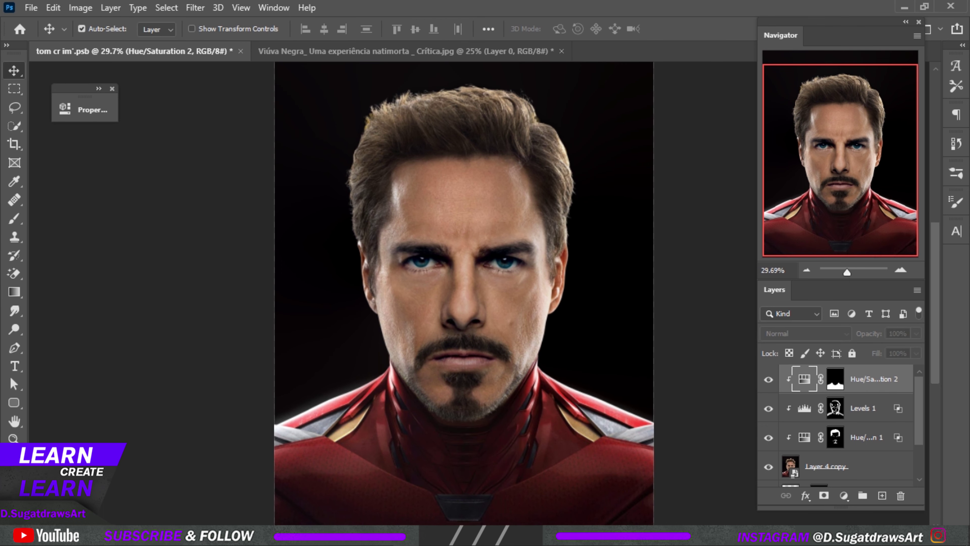
click(769, 379)
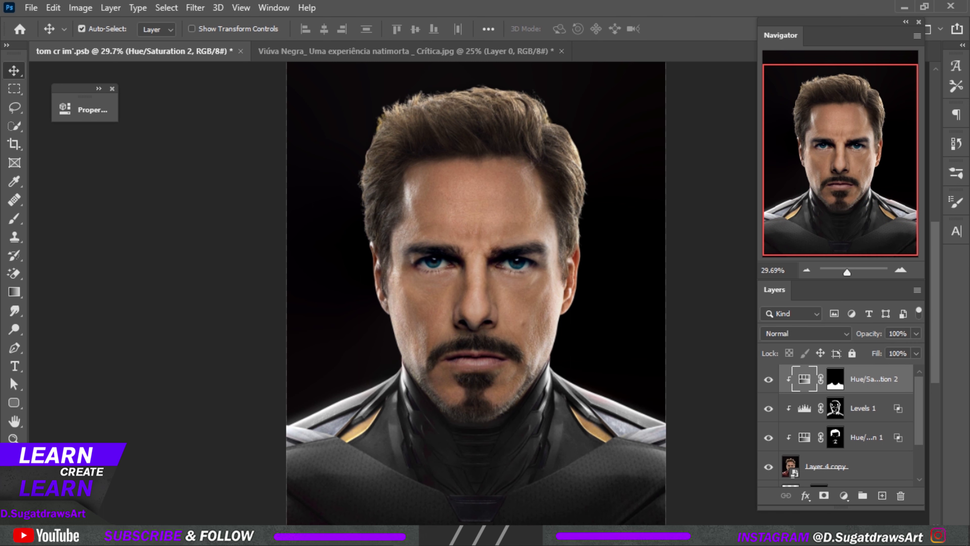
double_click(891, 379)
drag(382, 65, 240, 65)
Split the Underlying Layer black slider to about 0–6 and apply the Blend If change.
drag(59, 344, 98, 344)
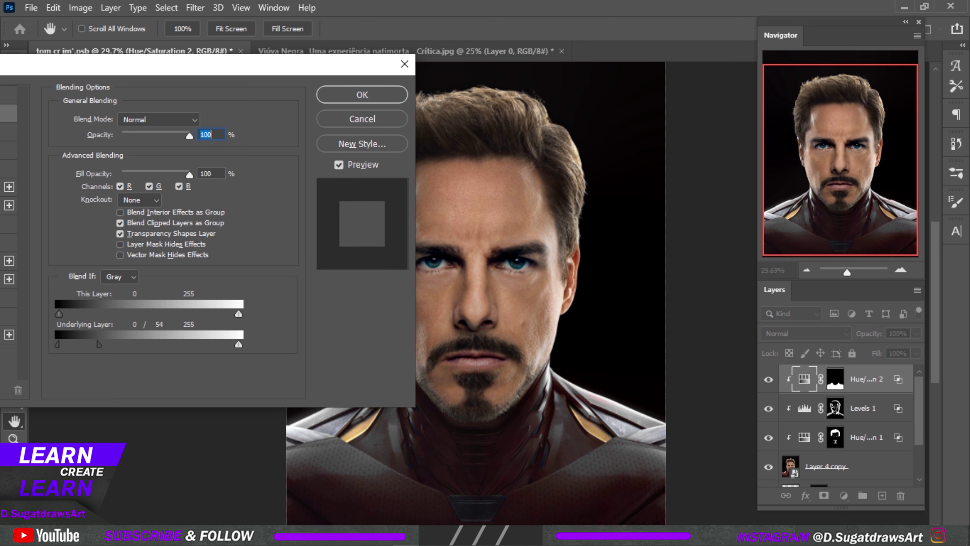
drag(99, 344, 65, 344)
click(363, 95)
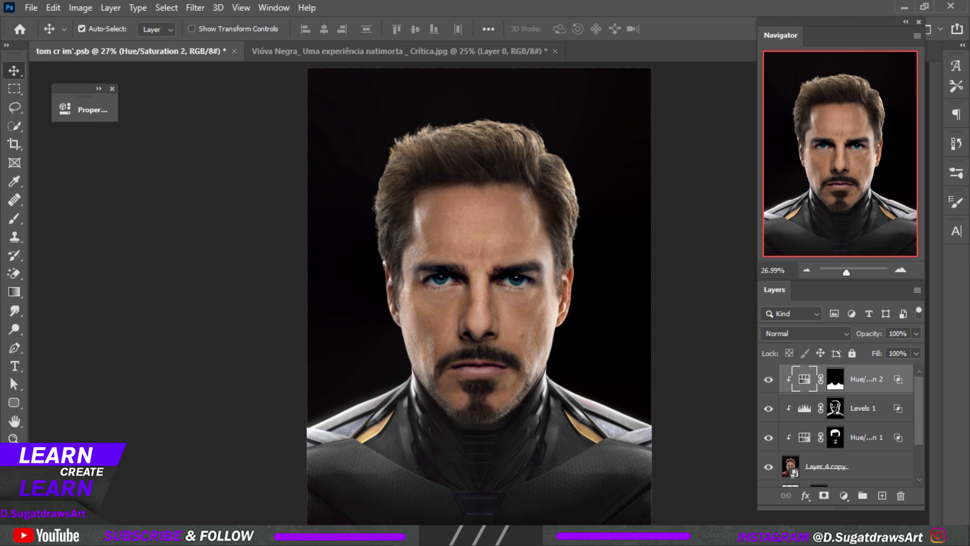
Save the document and make the pasteboard around the canvas black.
key(ctrl+s)
right_click(703, 201)
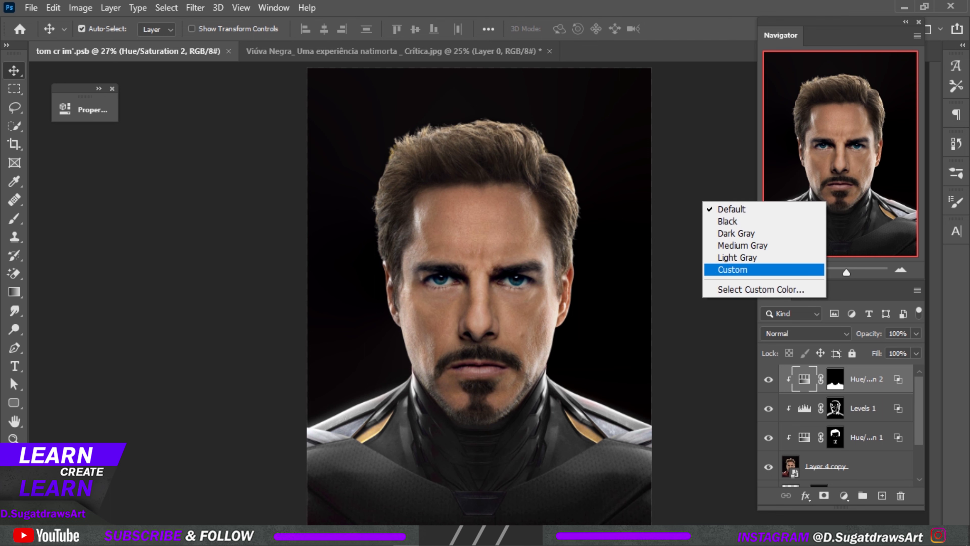
click(725, 269)
right_click(698, 179)
click(714, 200)
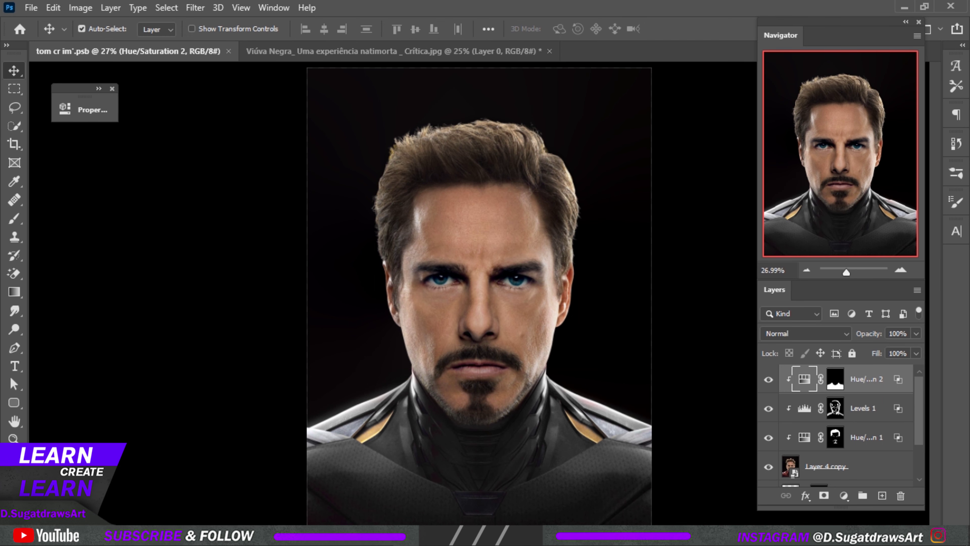
Hide Hue/Saturation 2 so the armour shows red, comparing it on and off.
click(769, 380)
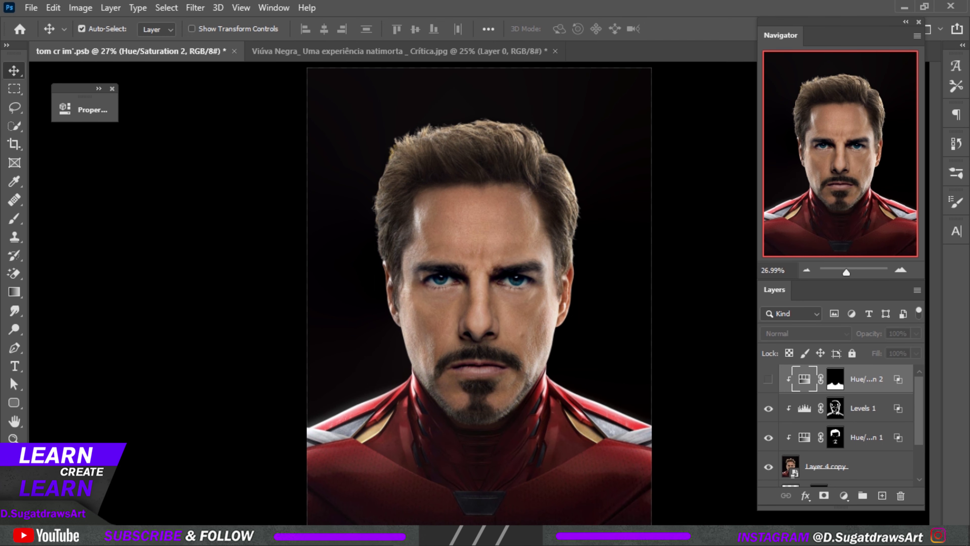
click(768, 379)
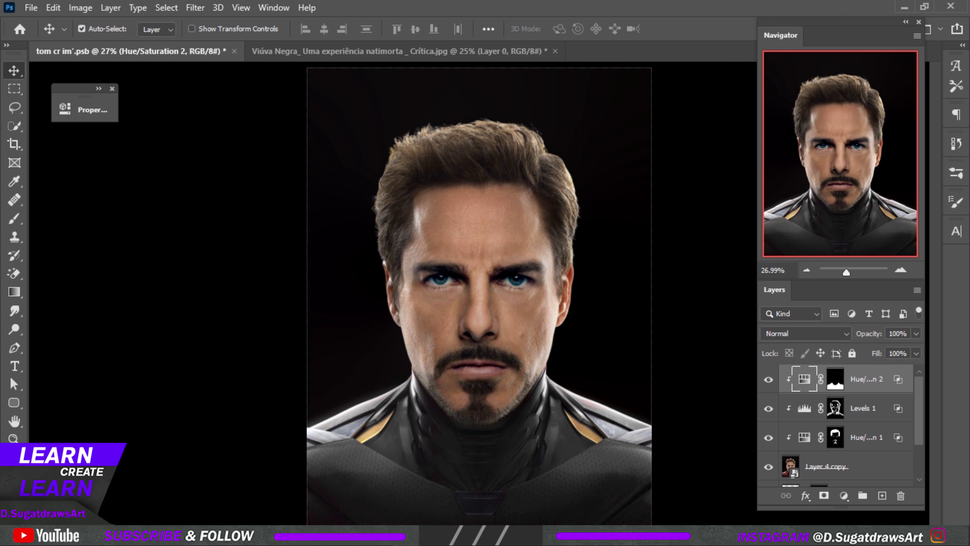
click(769, 379)
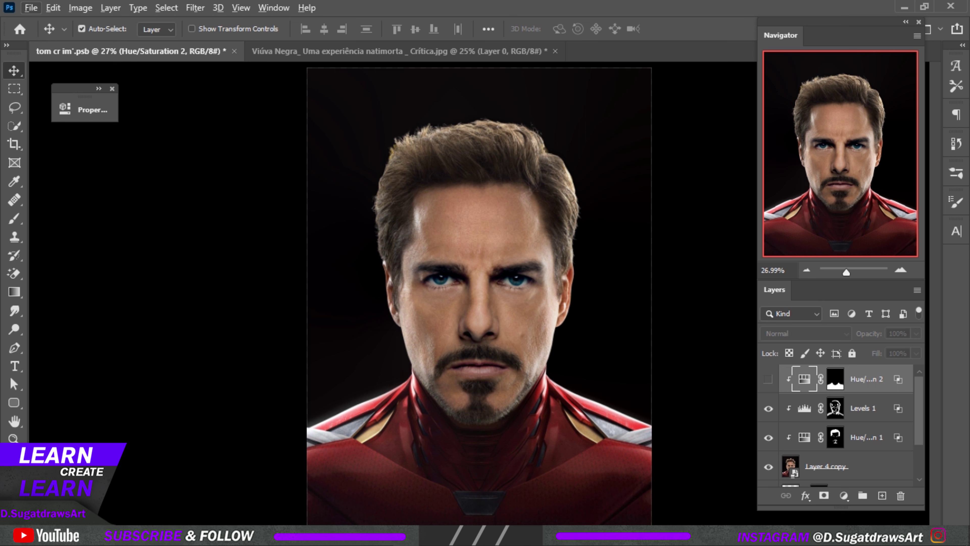
click(768, 378)
click(769, 379)
click(836, 408)
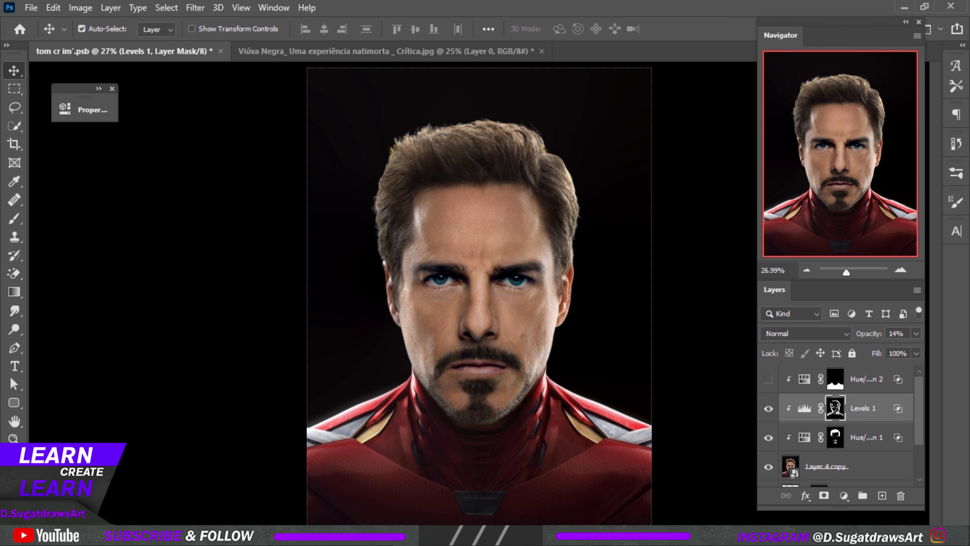
Add a Levels 2 adjustment with output white lowered to about 170.
click(844, 496)
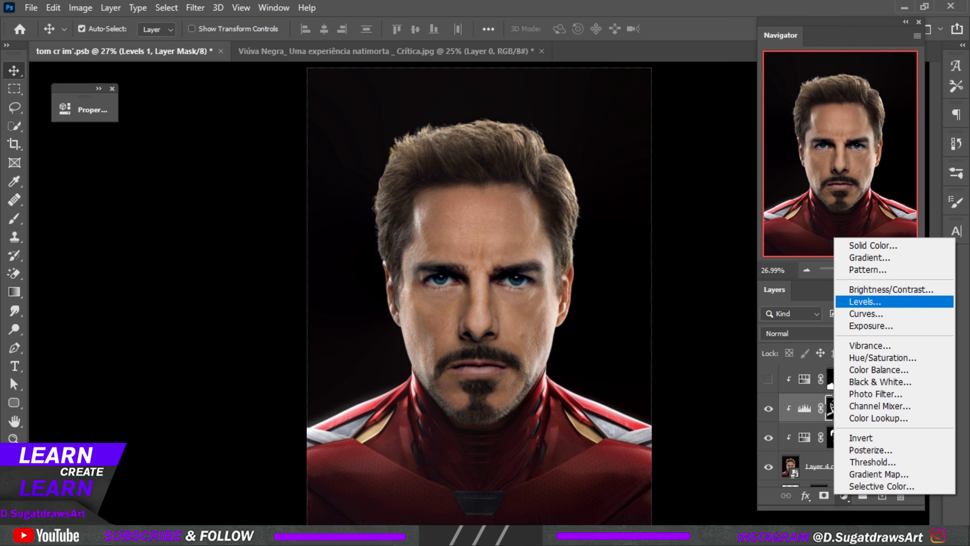
click(865, 302)
drag(268, 294, 231, 294)
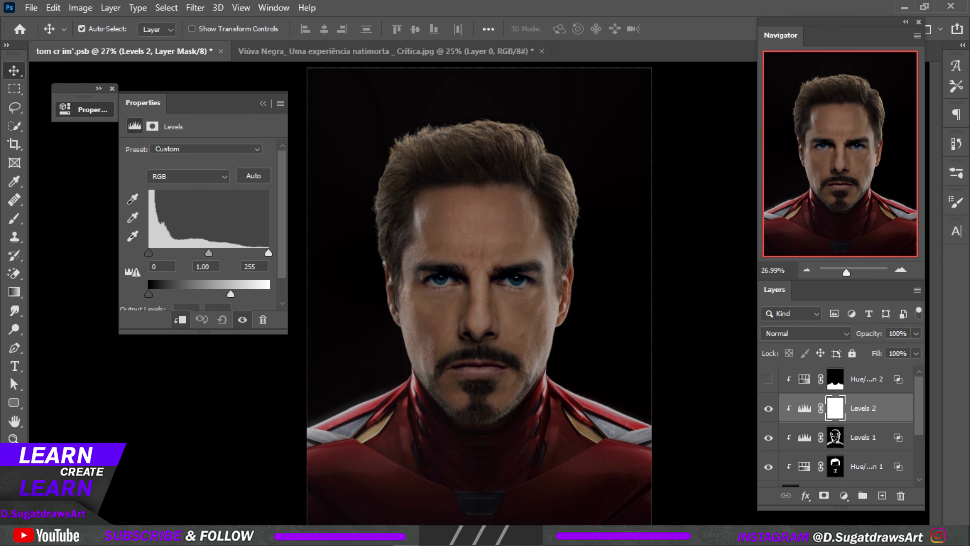
click(263, 104)
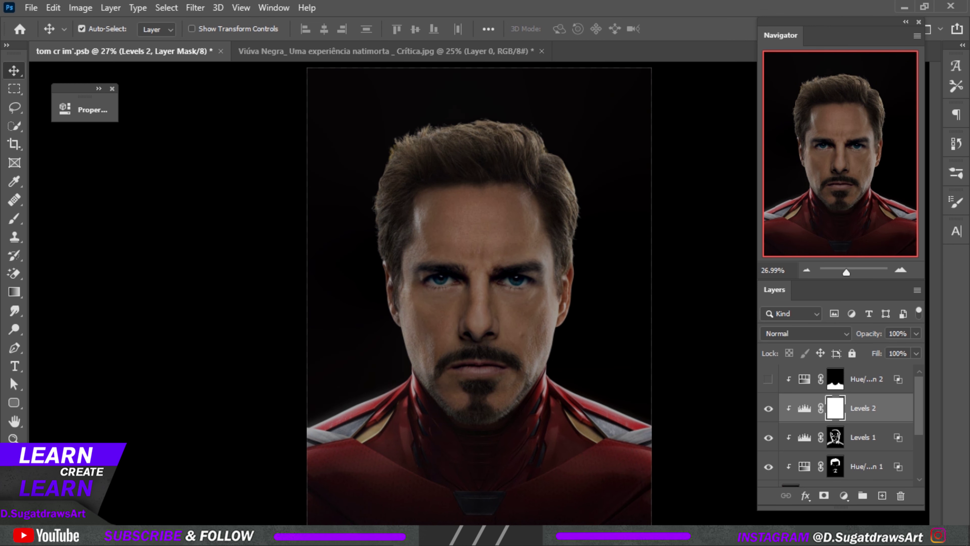
Brush a stroke down the nose bridge and invert the Levels 2 mask to black.
key(b)
scroll(517, 302, up, 5)
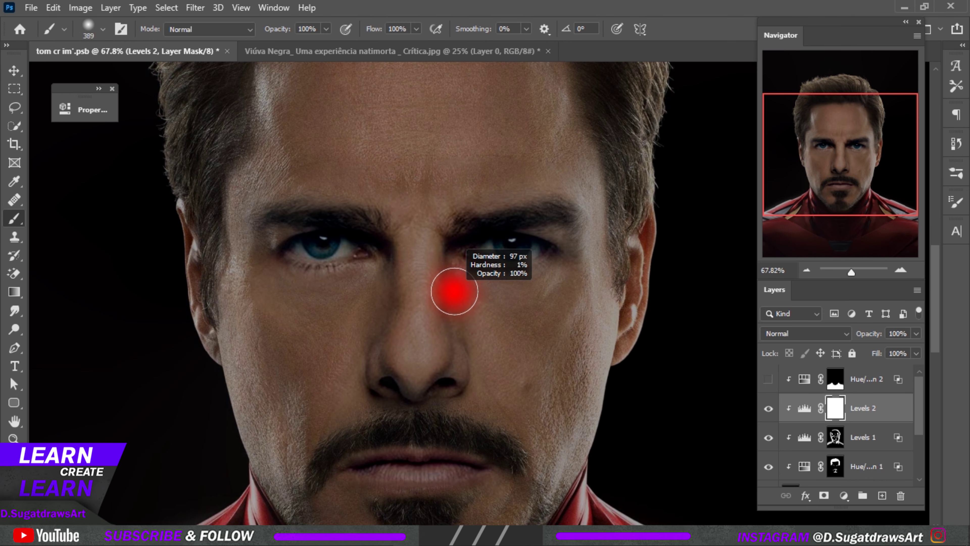
drag(423, 218, 420, 357)
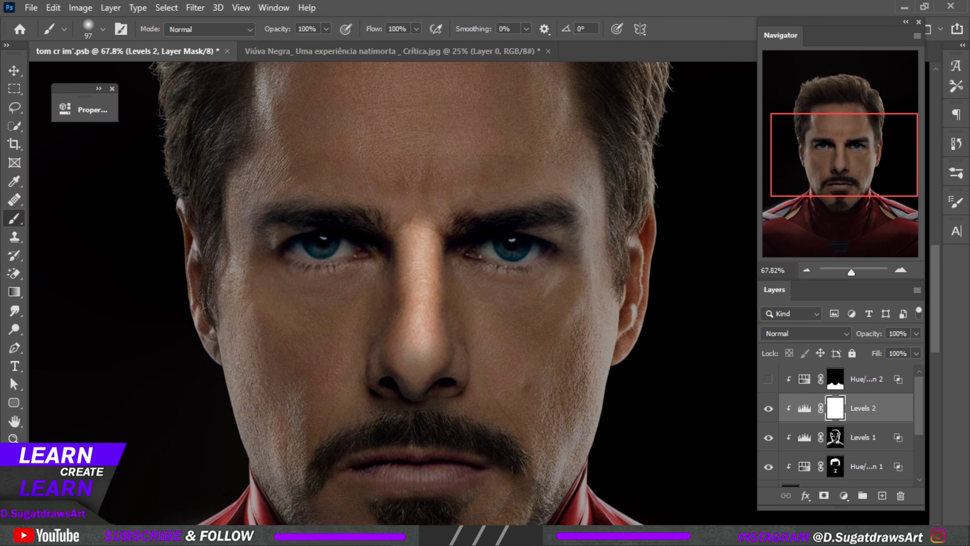
scroll(420, 325, down, 3)
key(ctrl+i)
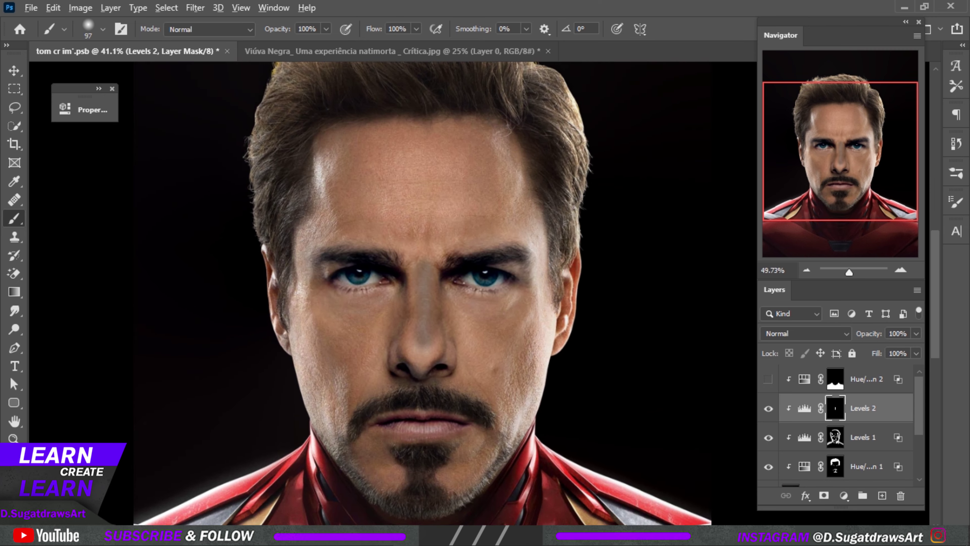
scroll(445, 350, up, 3)
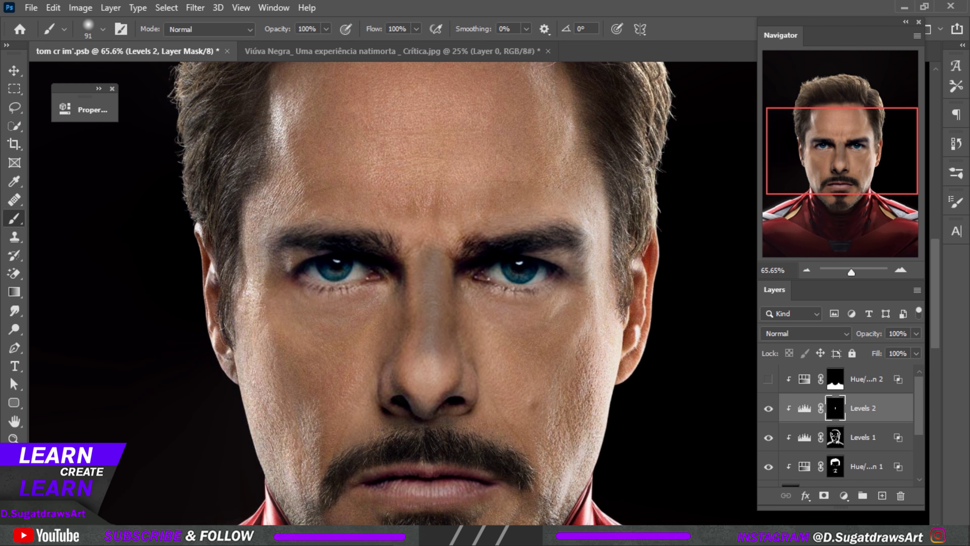
scroll(450, 361, down, 2)
scroll(451, 306, down, 3)
scroll(450, 306, up, 3)
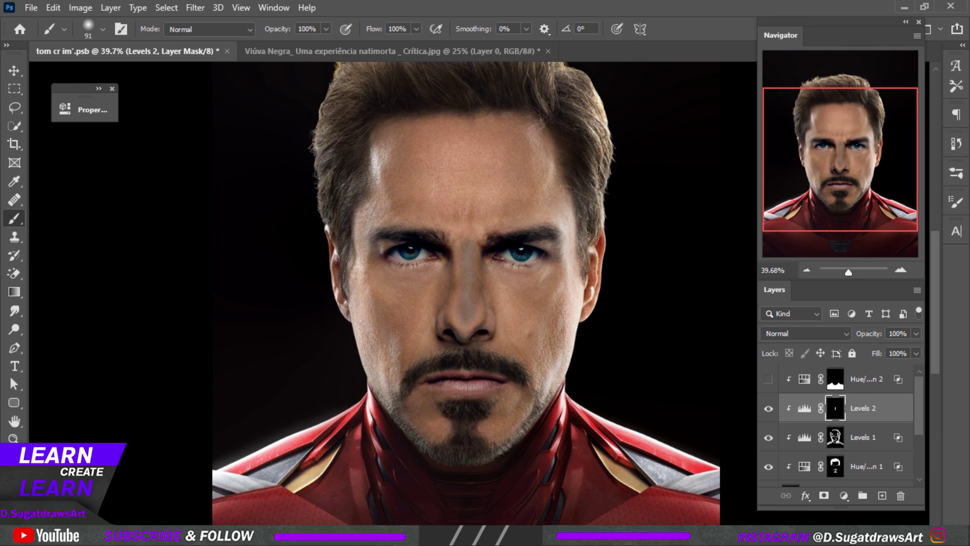
double_click(804, 408)
Raise Levels 2 output white and set its midtone gamma to 0.84.
drag(227, 294, 247, 294)
drag(208, 253, 217, 253)
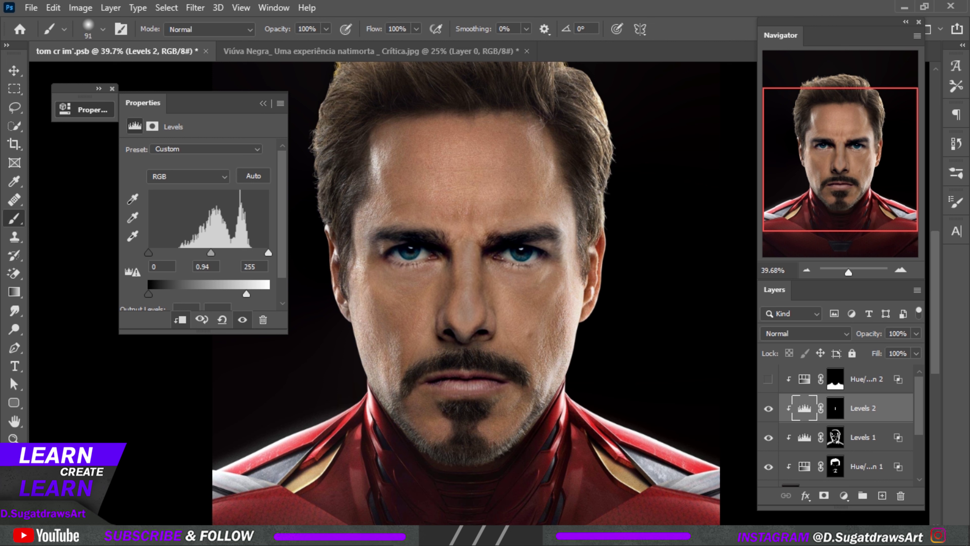
drag(216, 253, 215, 253)
drag(247, 294, 254, 294)
Compare Levels 2 on and off, then raise output white further and set gamma to 0.96.
scroll(486, 337, down, 2)
scroll(485, 337, down, 1)
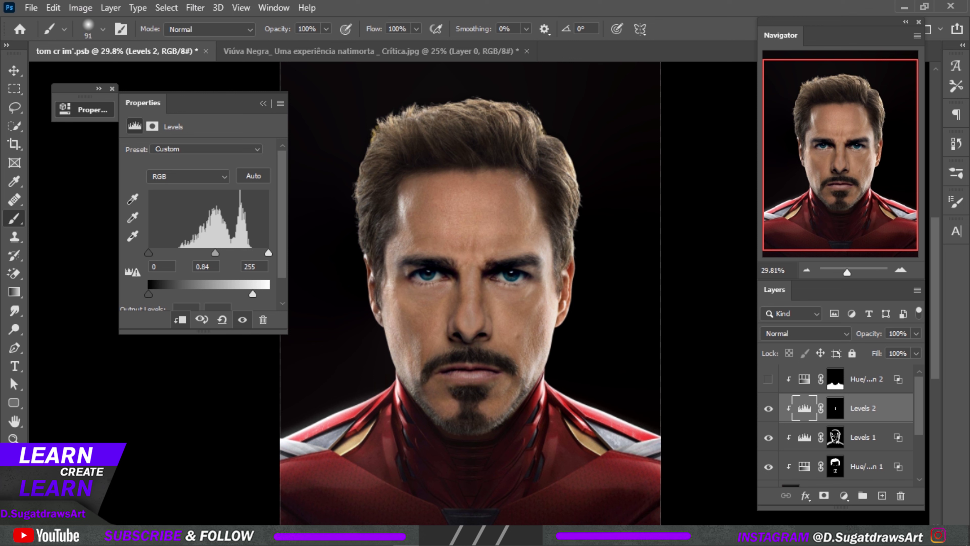
click(243, 320)
drag(253, 294, 259, 294)
drag(215, 252, 210, 253)
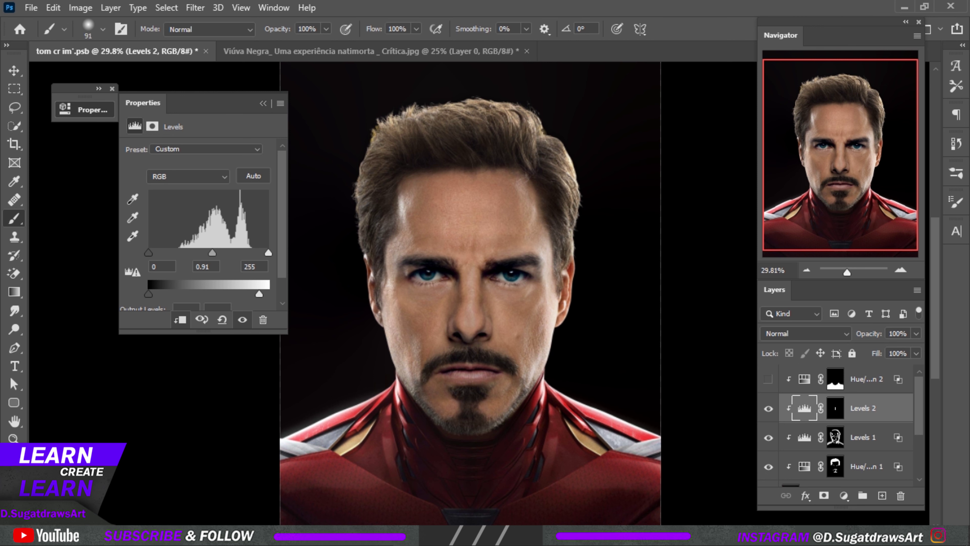
scroll(568, 327, down, 1)
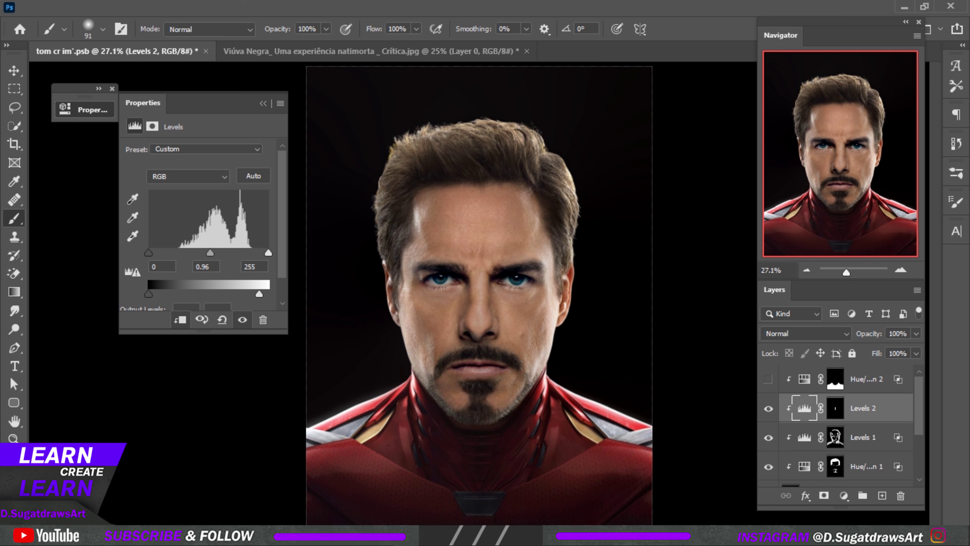
scroll(533, 348, up, 1)
scroll(486, 311, up, 5)
scroll(486, 312, up, 6)
Paint a brightened strip between the eyebrows on the Levels 2 mask and collapse Properties.
click(836, 408)
drag(462, 180, 462, 229)
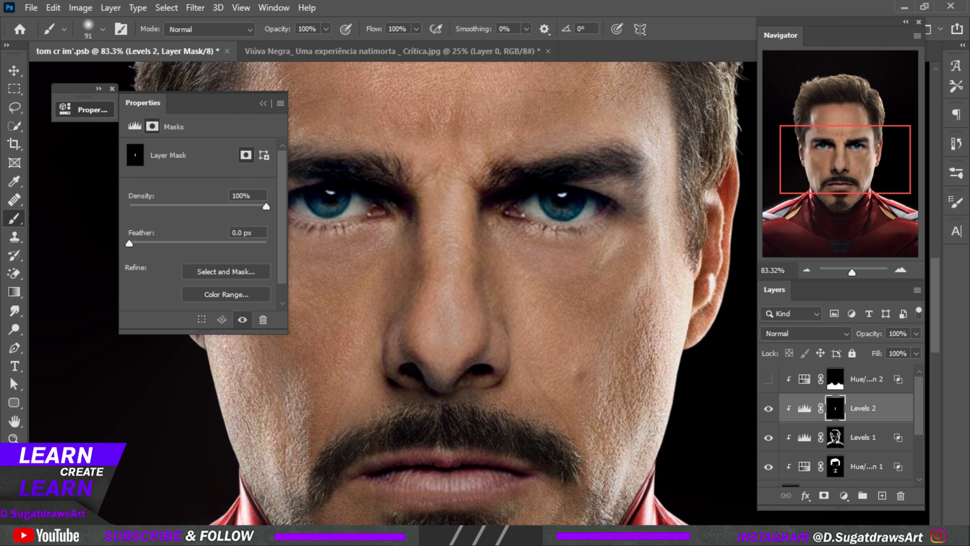
scroll(490, 313, down, 8)
scroll(490, 313, down, 4)
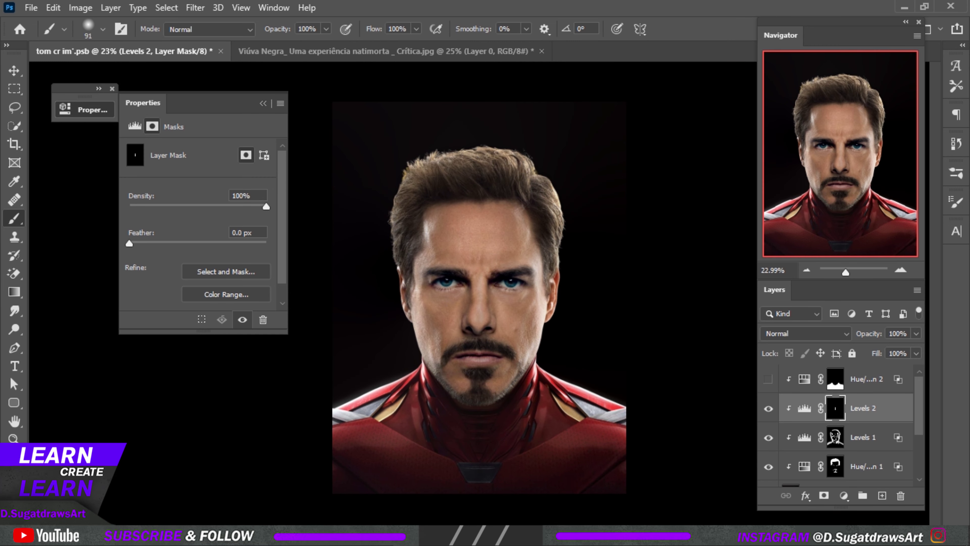
scroll(529, 319, up, 1)
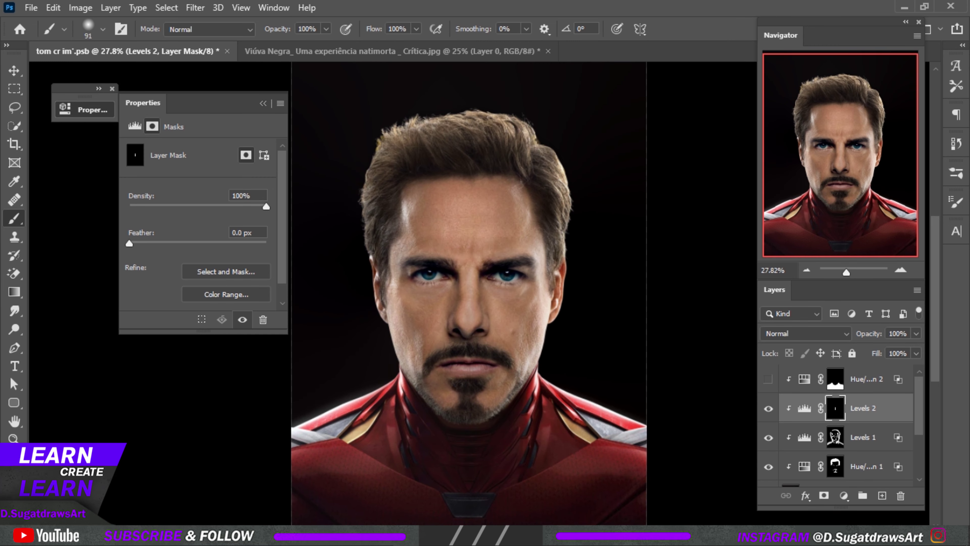
click(263, 103)
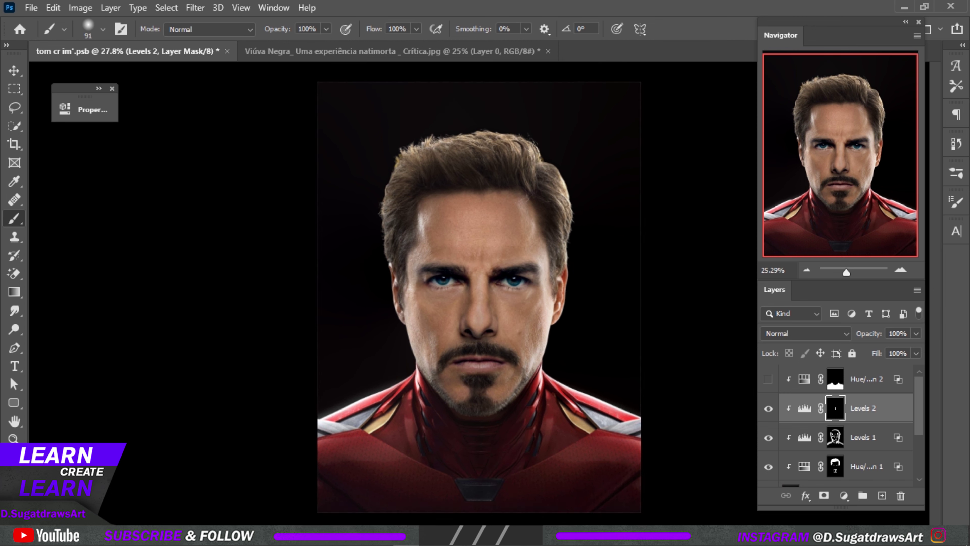
Save the composite and show Hue/Saturation 2 to turn the armour dark grey.
key(v)
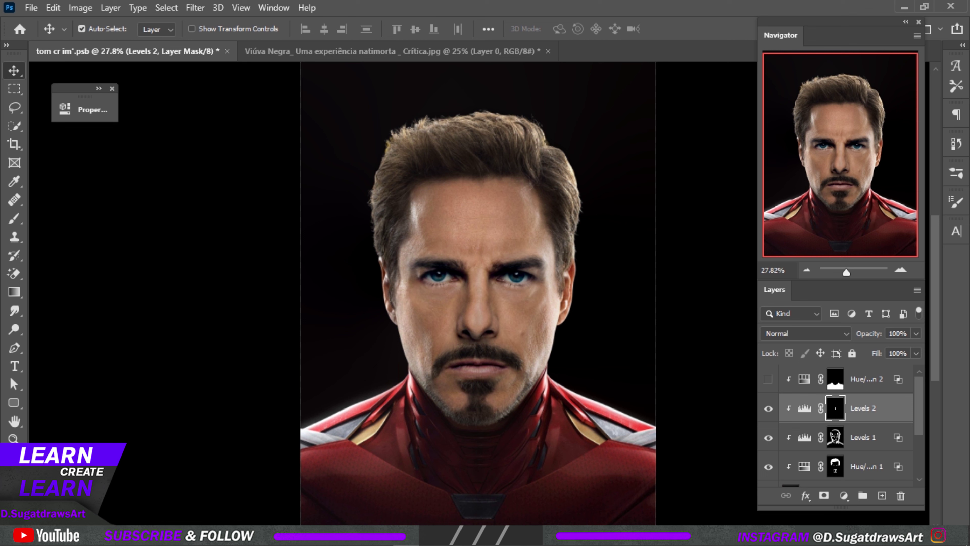
key(ctrl+s)
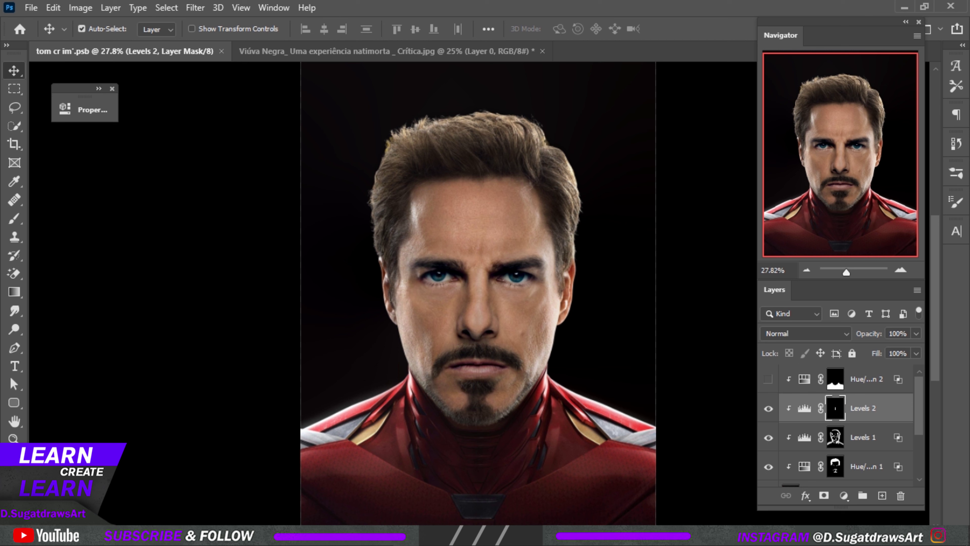
click(768, 379)
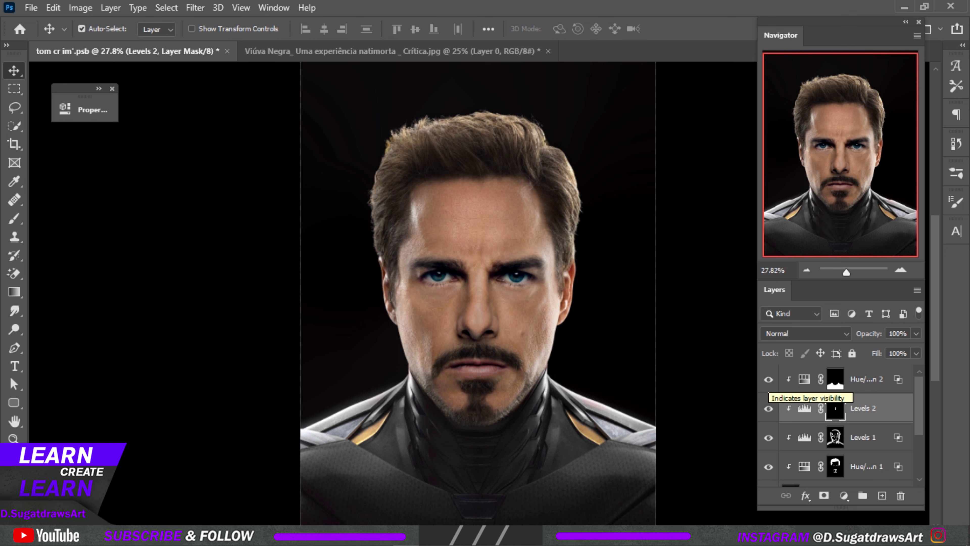
Close the Viúva Negra reference image without saving.
key(ctrl+Tab)
key(ctrl+w)
key(n)
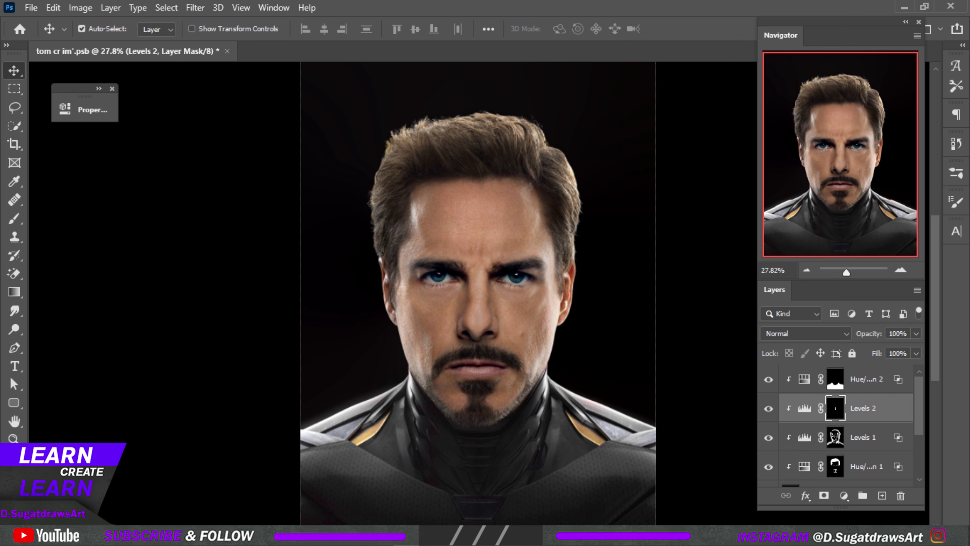
Toggle the Levels 1 mask off and on to compare, then select Hue/Saturation 2.
shift+click(835, 437)
click(836, 437)
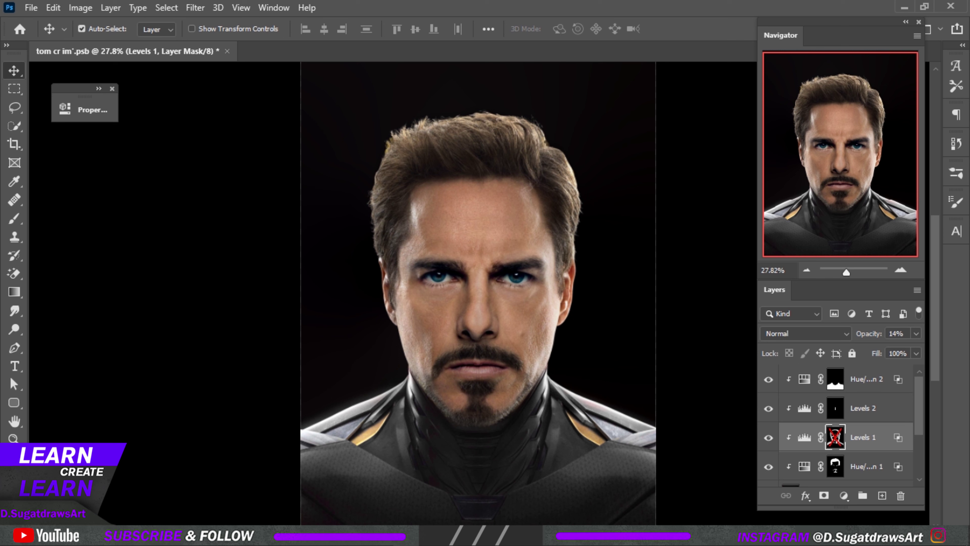
shift+click(836, 437)
click(835, 379)
click(844, 495)
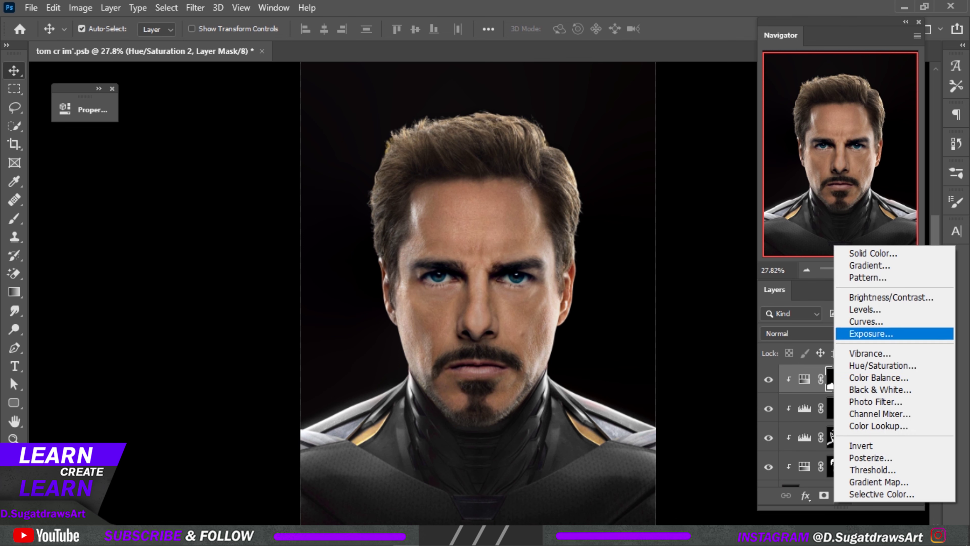
Add a clipped Levels 3 adjustment with white input set to 195.
click(866, 310)
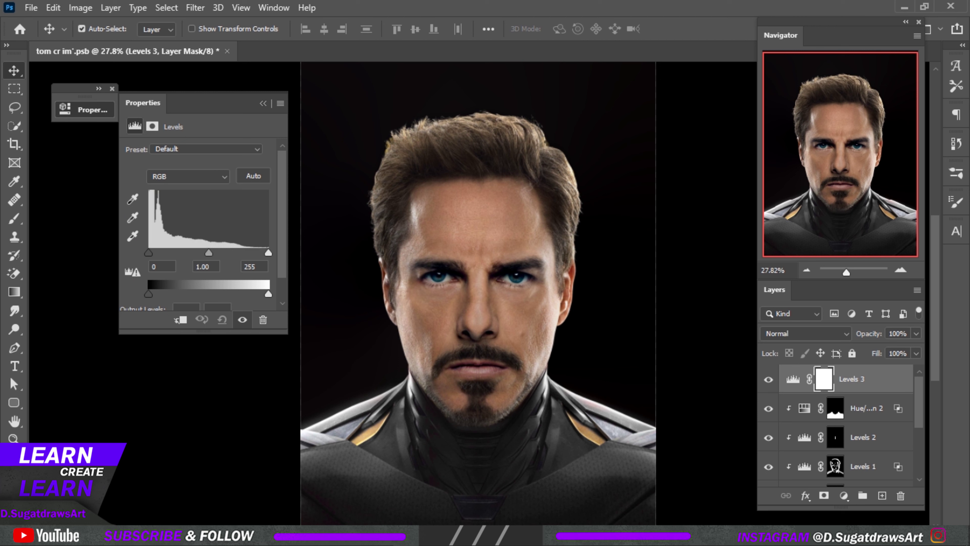
click(181, 320)
drag(268, 253, 240, 253)
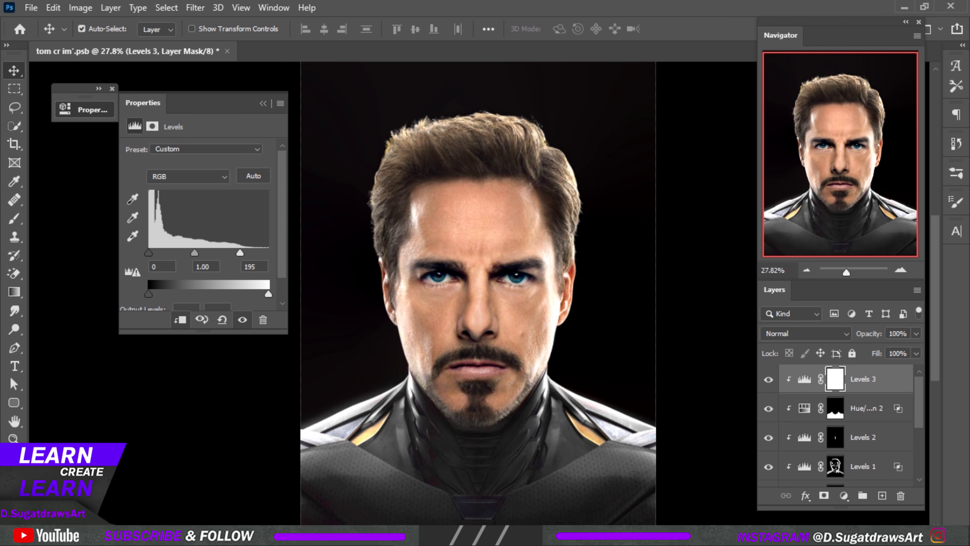
click(263, 103)
Turn off Auto-Select, invert the Levels 3 mask to black, and size the brush to about 51 px.
click(82, 29)
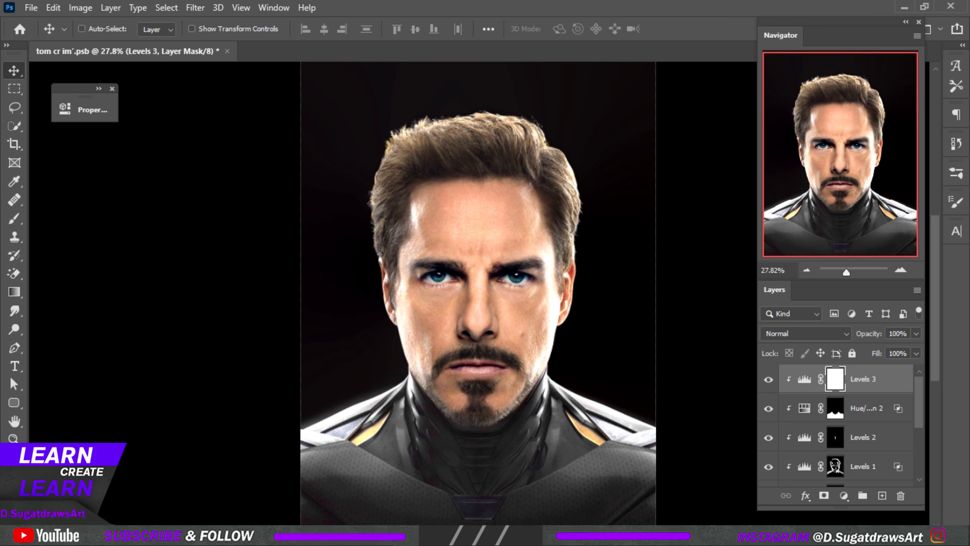
key(ctrl+i)
key(b)
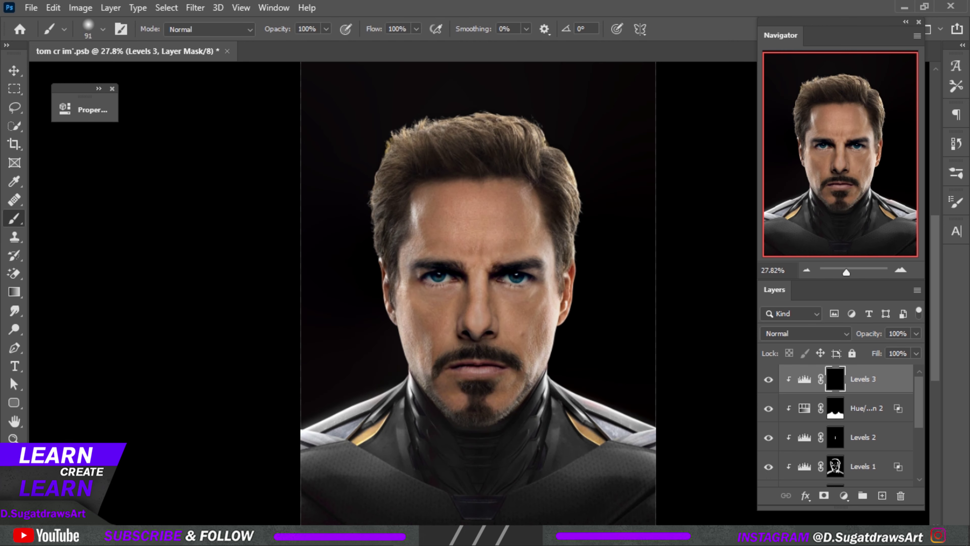
scroll(444, 291, up, 3)
scroll(504, 291, up, 3)
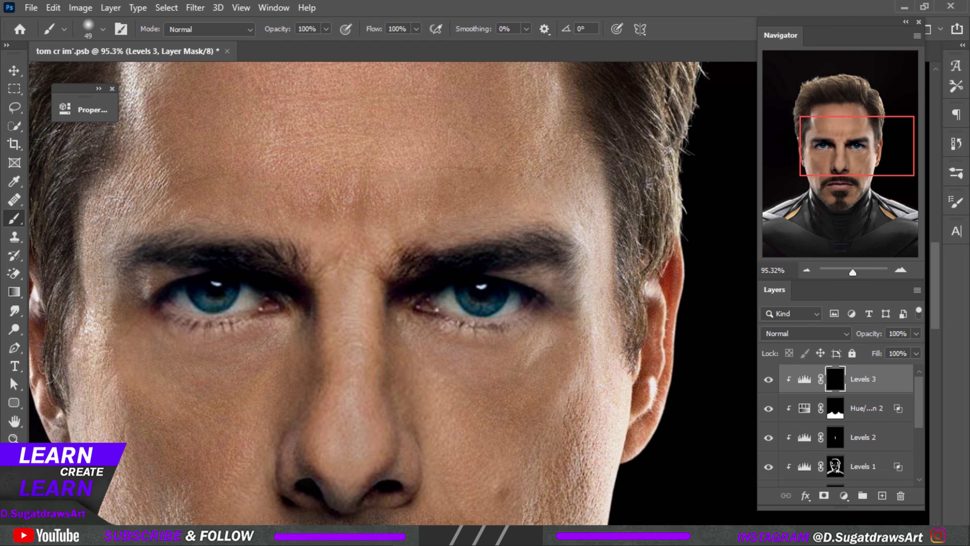
drag(503, 294, 493, 294)
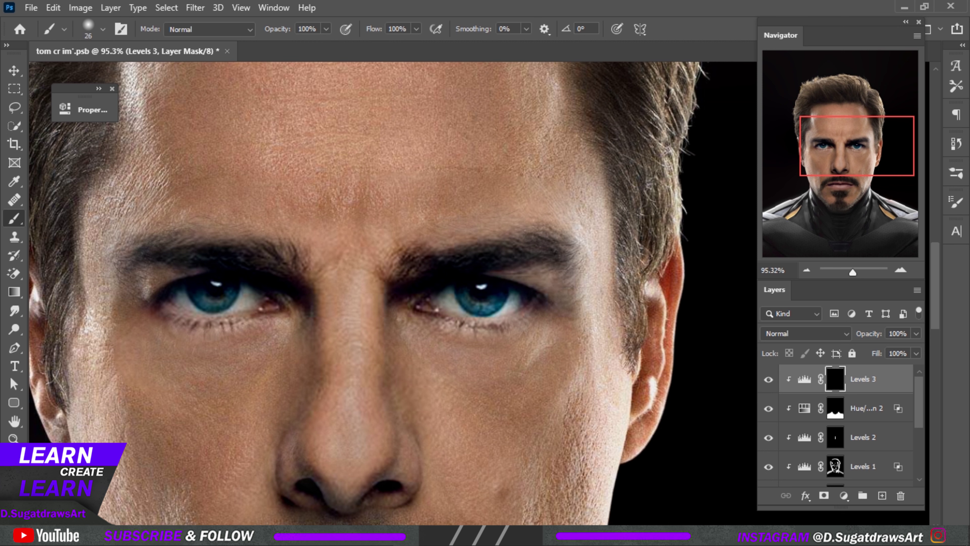
drag(475, 282, 487, 282)
click(497, 274)
key(ctrl+z)
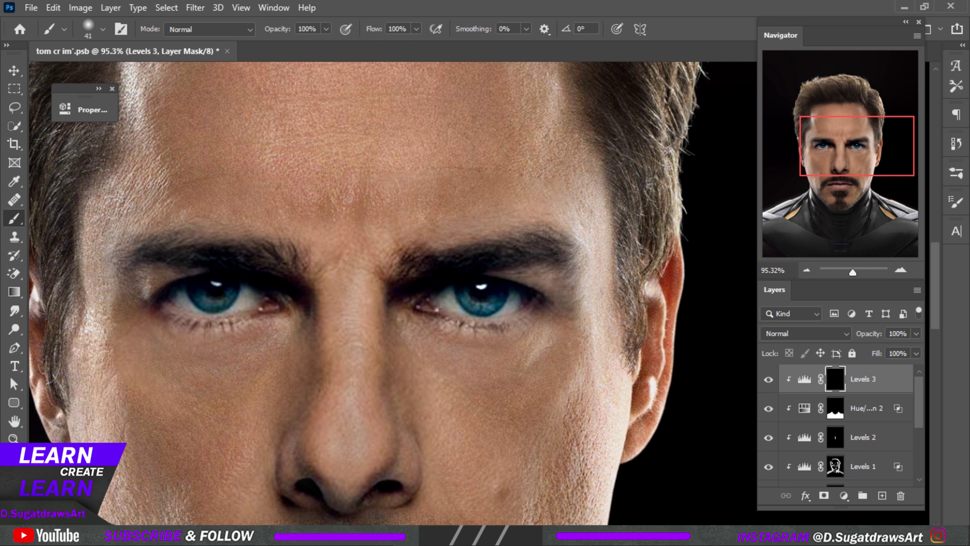
drag(481, 291, 488, 291)
scroll(412, 269, down, 5)
Paint the Levels 3 brightening onto both eyes.
scroll(325, 287, up, 4)
click(323, 296)
click(359, 295)
scroll(359, 295, down, 5)
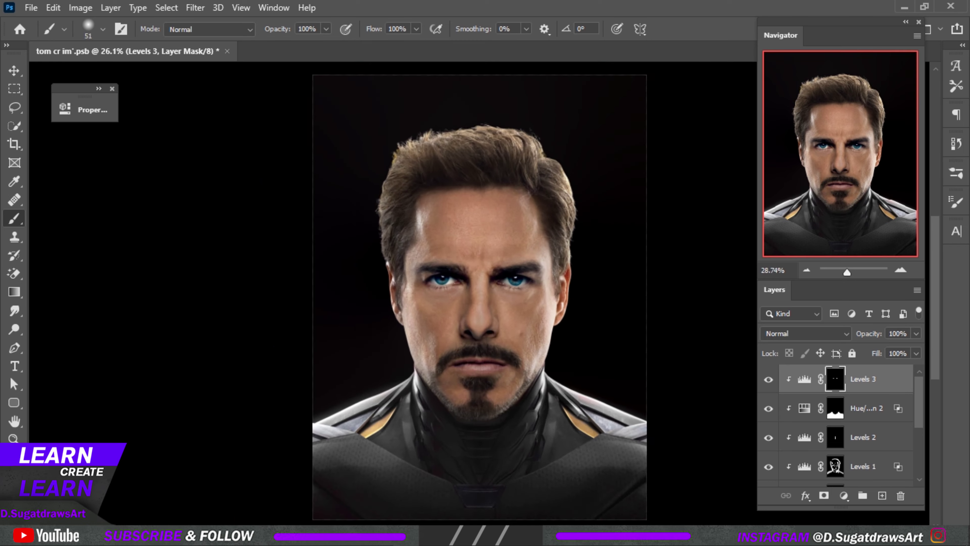
scroll(513, 280, up, 3)
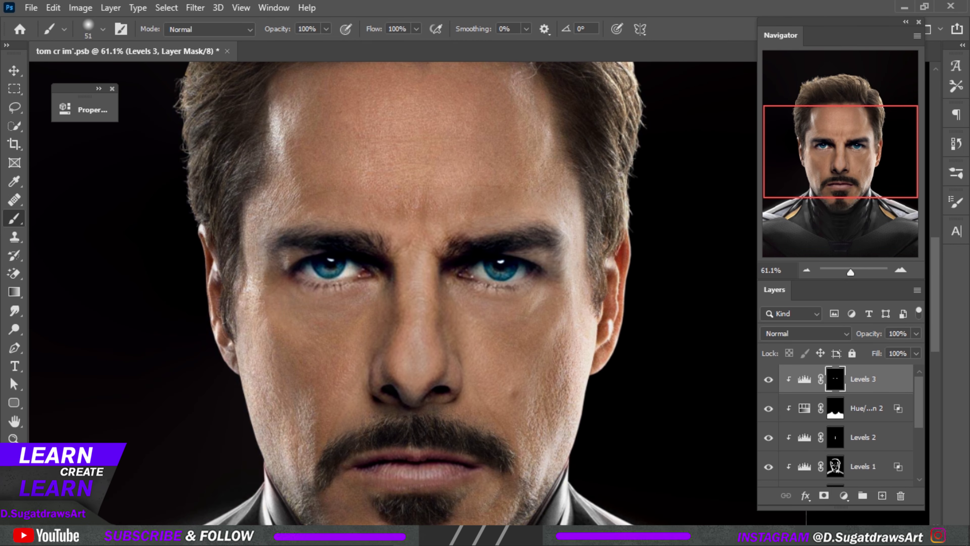
Set brush flow to 68% and repaint the eye whites and upper eyelid, undoing stray strokes.
key(shift+6)
key(shift+8)
scroll(474, 218, up, 3)
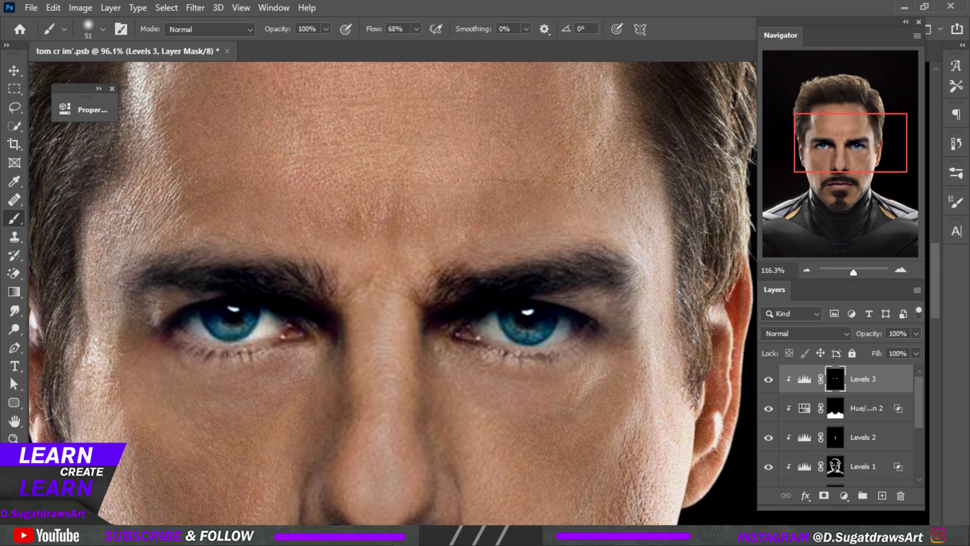
click(566, 336)
key(ctrl+z)
click(561, 334)
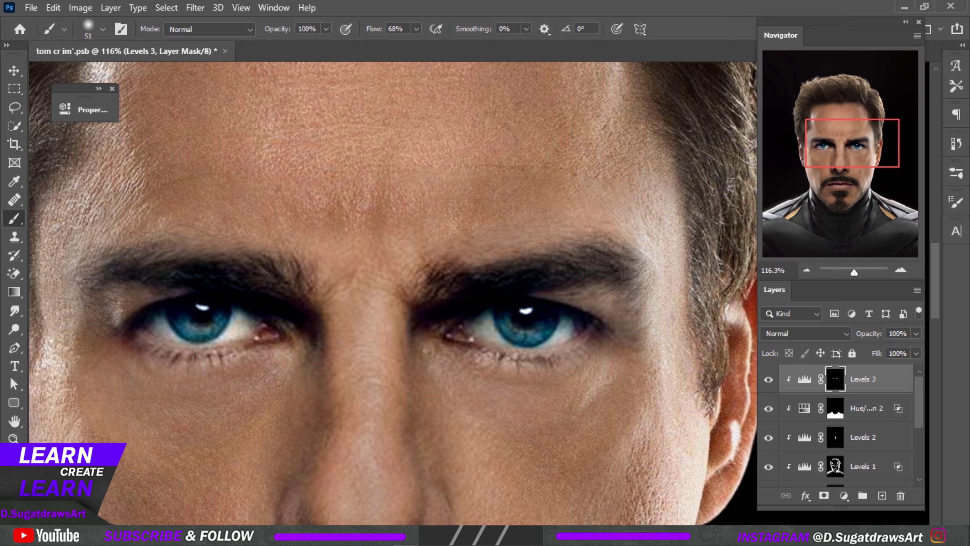
click(571, 298)
mouse_move(497, 335)
mouse_down()
mouse_move(424, 348)
mouse_move(483, 338)
mouse_up()
key(ctrl+z)
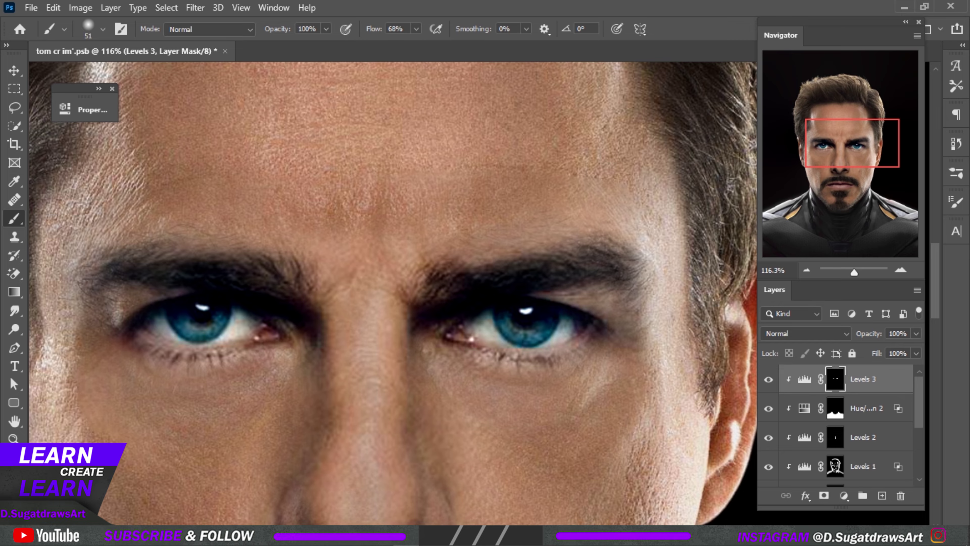
Recentre the whole portrait in view and enlarge the brush to about 72 px.
scroll(592, 335, down, 3)
scroll(592, 335, up, 1)
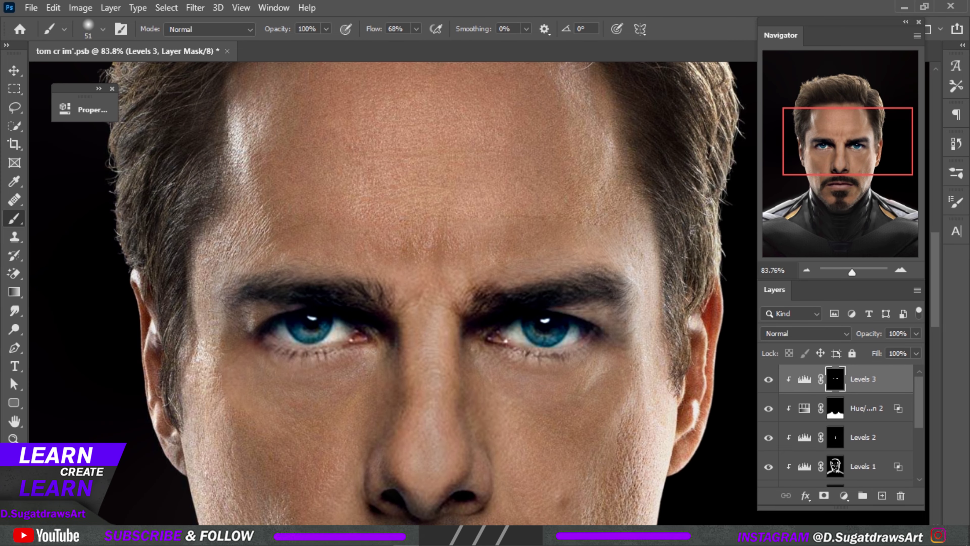
scroll(380, 348, down, 2)
scroll(380, 349, down, 2)
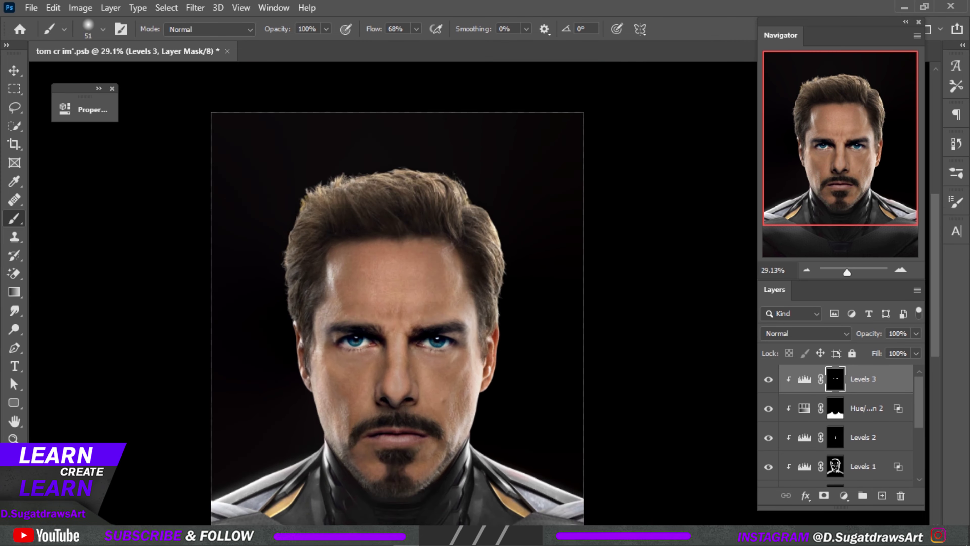
drag(397, 344, 477, 275)
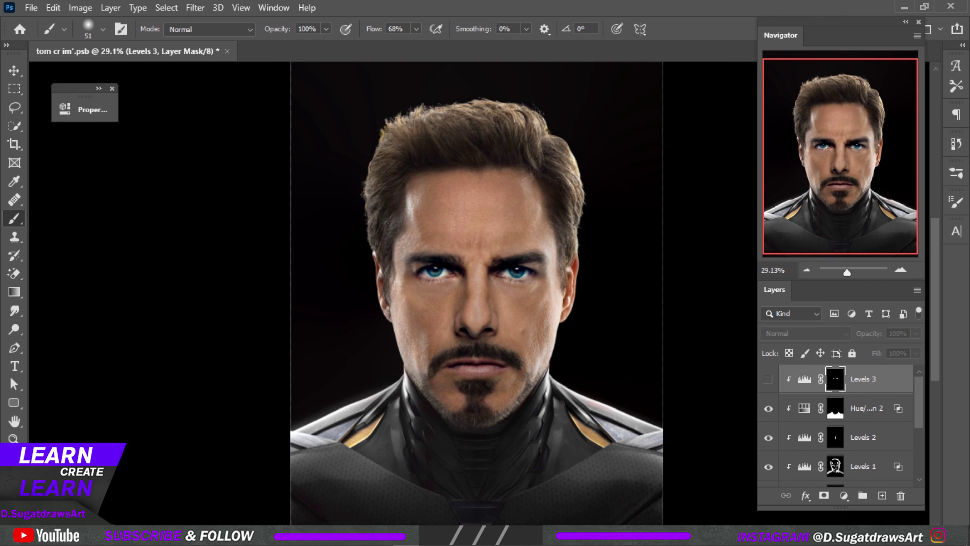
scroll(498, 264, up, 1)
scroll(498, 263, up, 3)
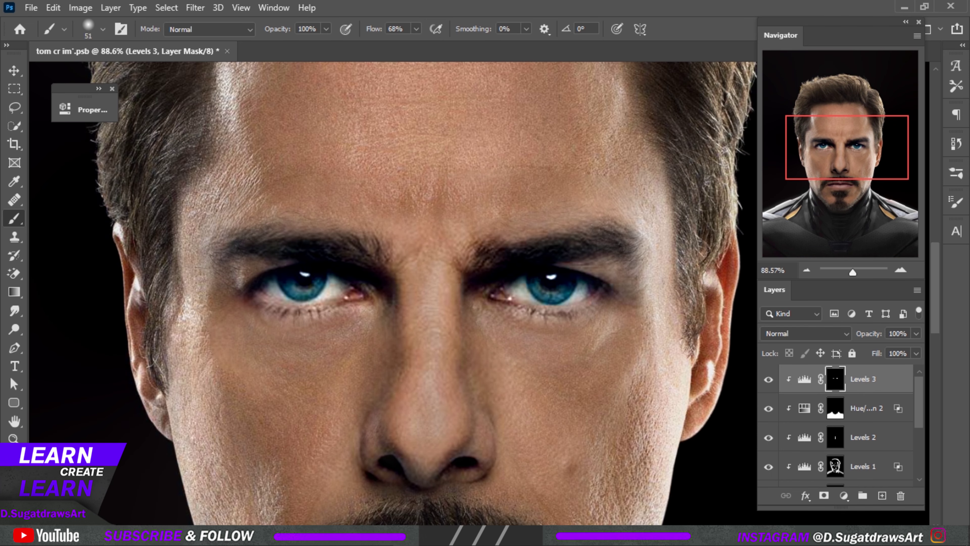
alt+right_click(601, 313)
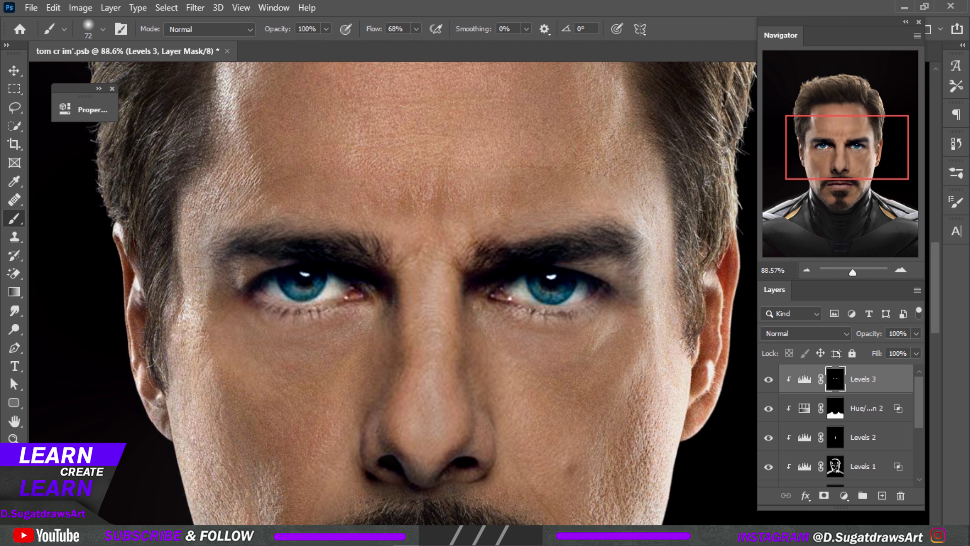
Toggle the Levels 3 eye brightening off and on to compare the portrait.
key(ctrl+0)
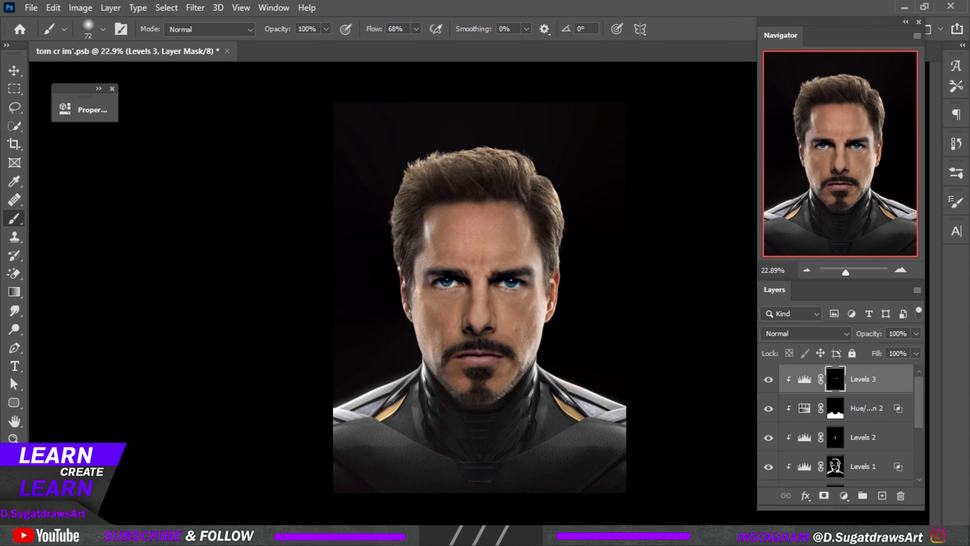
click(769, 379)
click(769, 378)
click(769, 379)
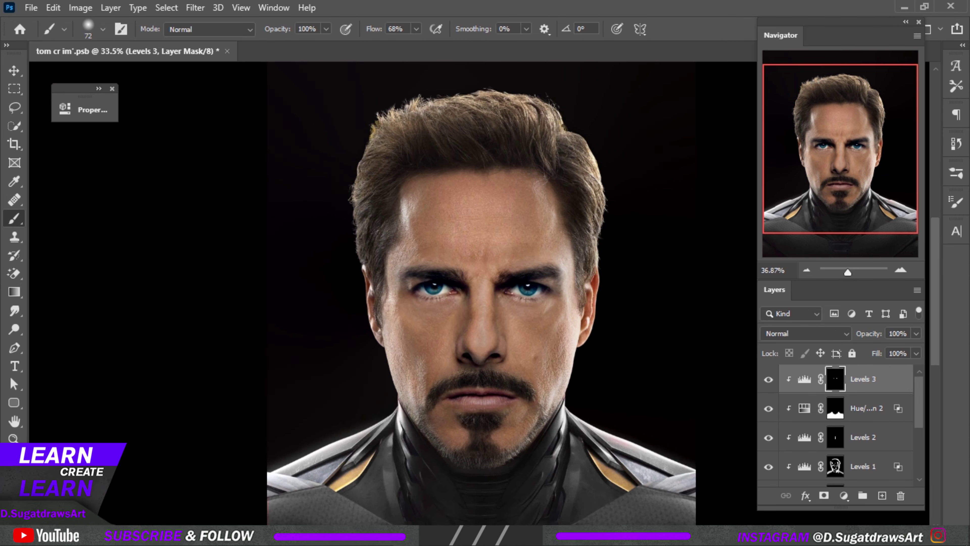
scroll(508, 276, up, 5)
Refine the Levels 3 mask around both irises and eye whites with a 31 px brush.
alt+right_click(508, 302)
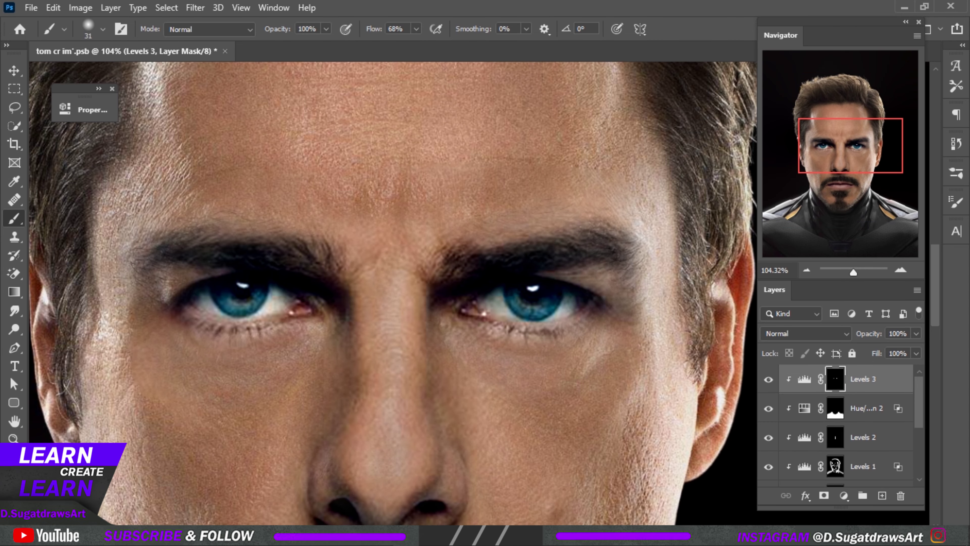
drag(563, 308, 563, 317)
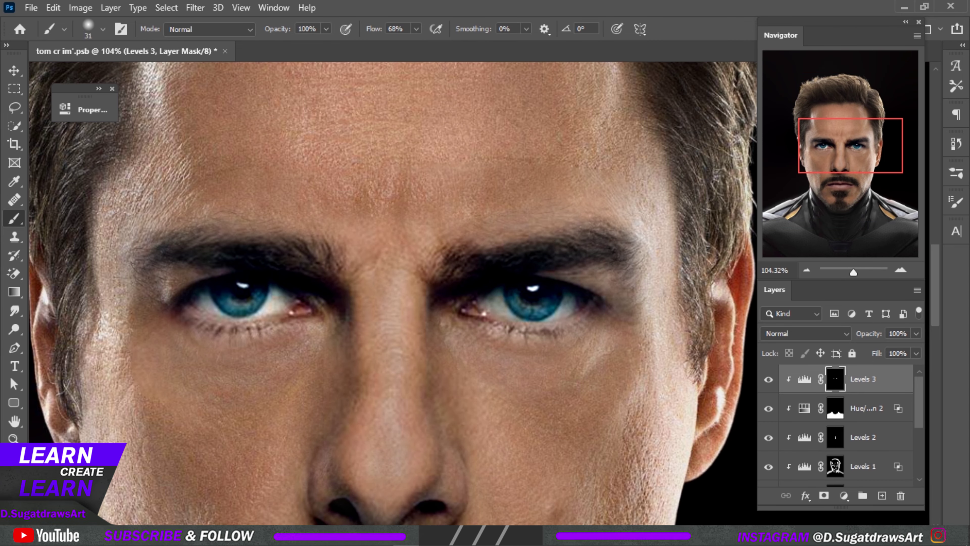
drag(287, 295, 246, 325)
scroll(453, 331, down, 3)
scroll(453, 330, up, 1)
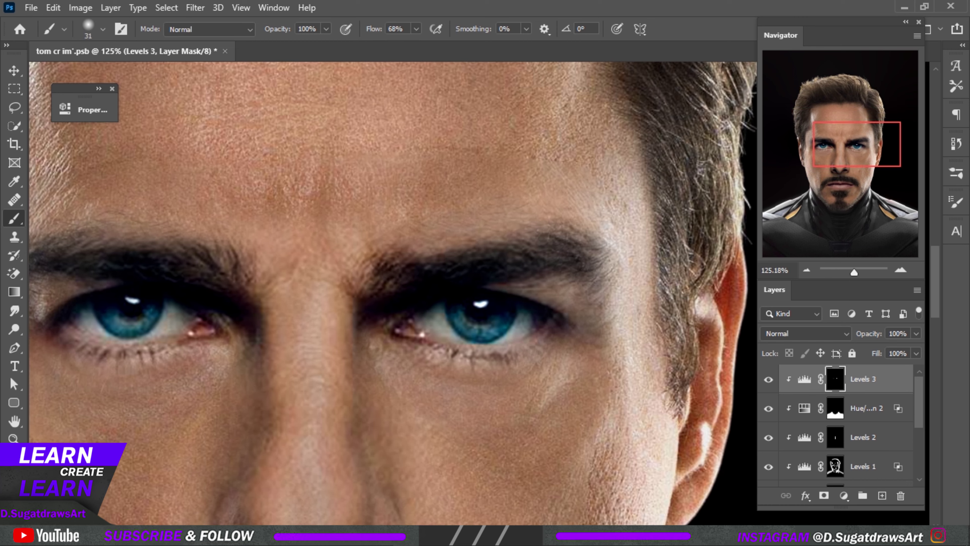
scroll(519, 325, up, 2)
drag(529, 319, 474, 378)
key(ctrl+z)
drag(530, 315, 510, 344)
key(ctrl+z)
drag(428, 316, 440, 312)
Lower the Levels 3 layer opacity to 83%.
key(ctrl+0)
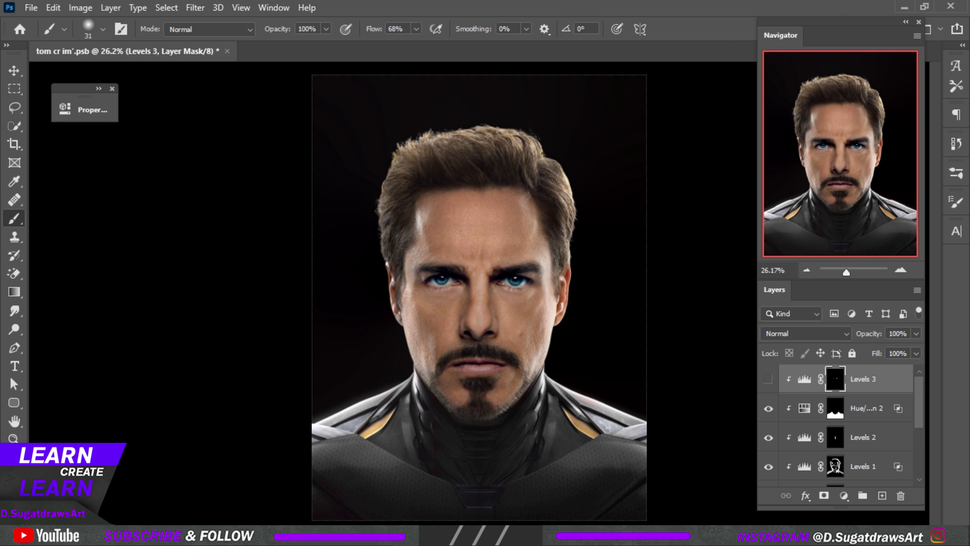
drag(869, 334, 867, 333)
key(Return)
Set the brush to 8% flow and 226 px size.
key(v)
scroll(478, 294, down, 1)
scroll(478, 294, up, 2)
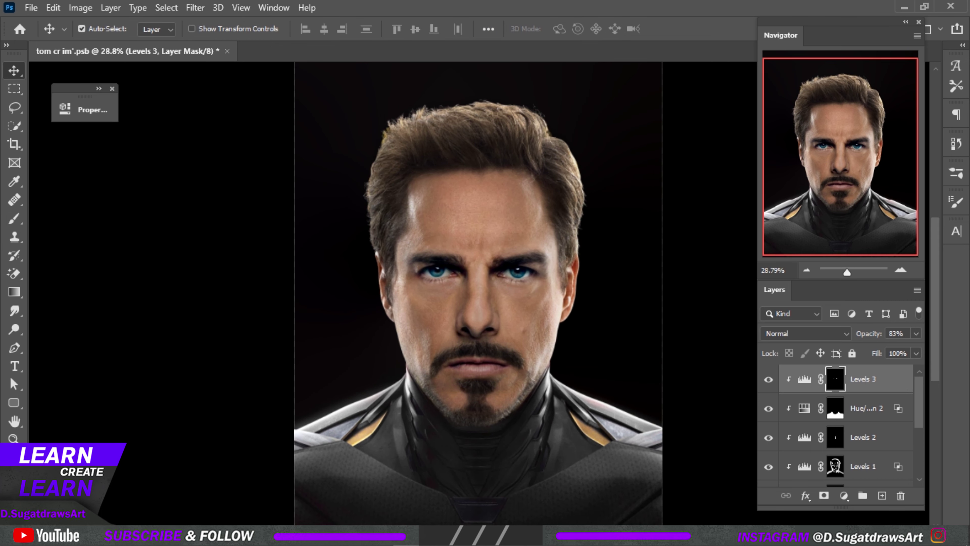
text(b)
text(8)
key(Return)
drag(492, 153, 561, 122)
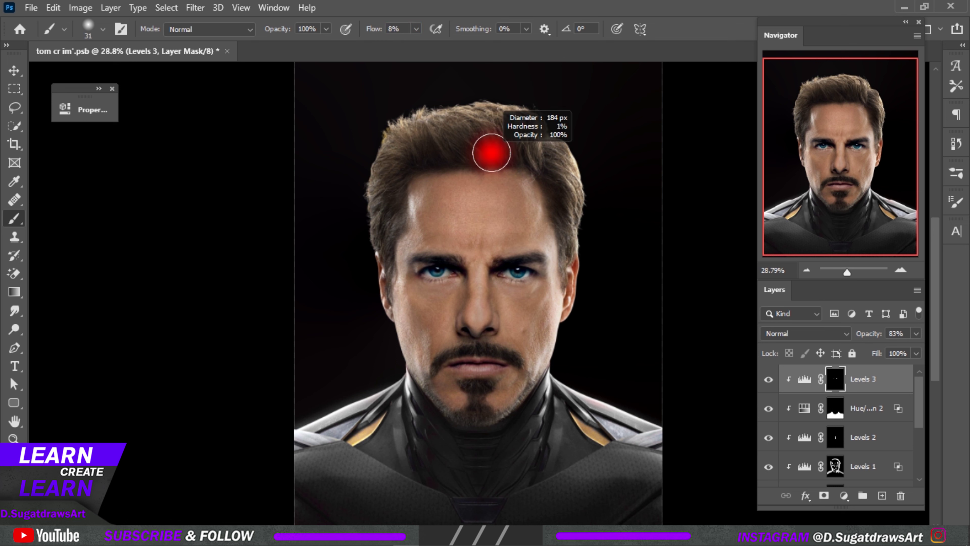
Softly brighten the hair top, left temple and cheek, and both shoulder plates on Levels 3.
drag(401, 115, 493, 111)
drag(401, 247, 405, 344)
drag(596, 409, 621, 412)
drag(356, 409, 322, 439)
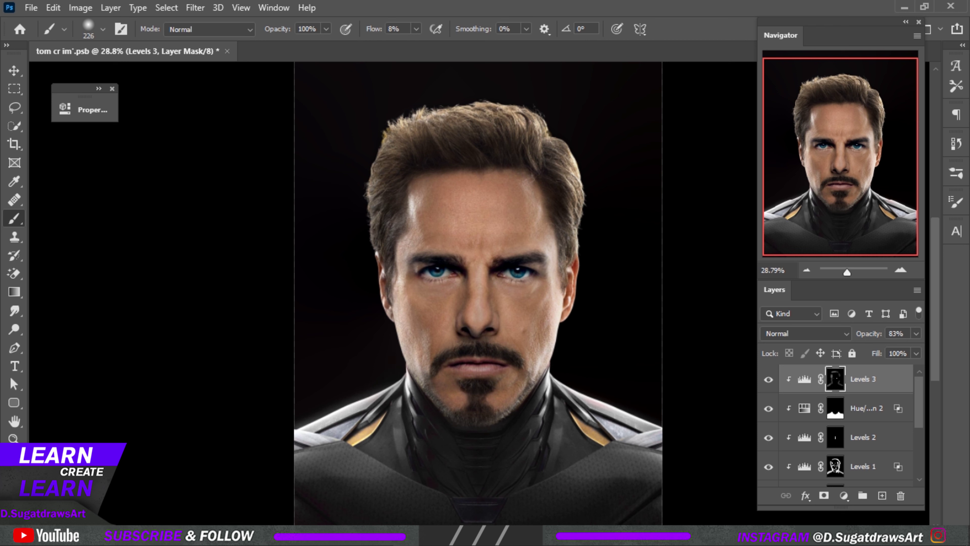
scroll(491, 204, down, 1)
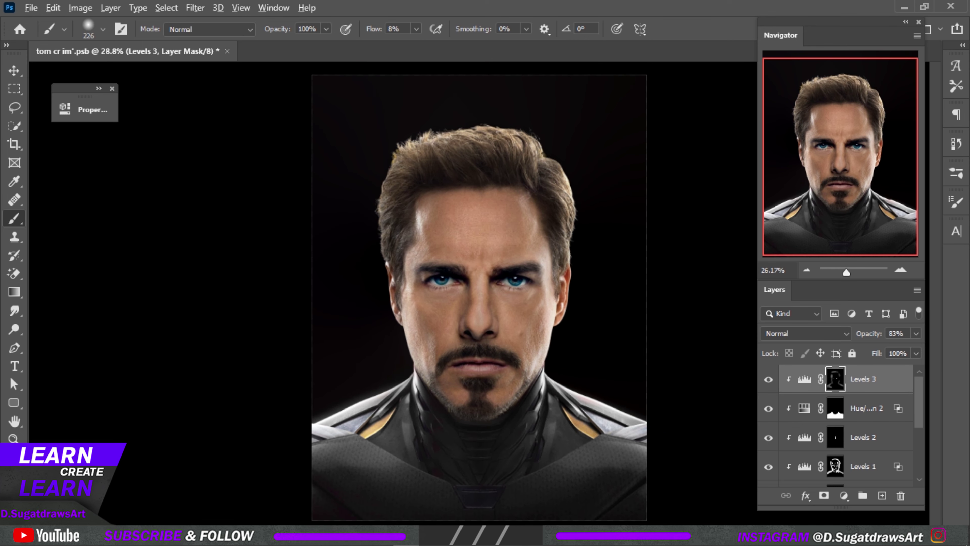
Hide the suit's Hue/Saturation 2 adjustment and save the document.
key(v)
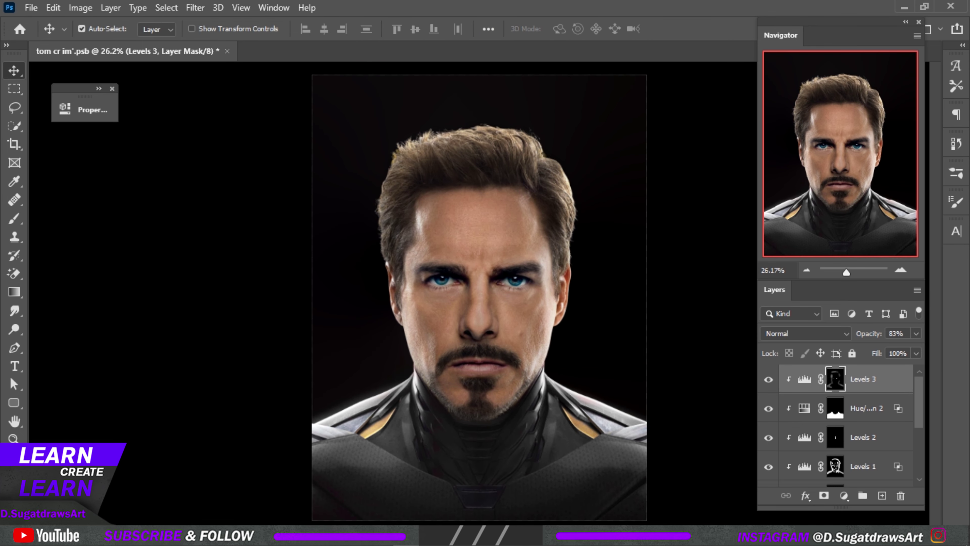
click(769, 408)
key(ctrl+s)
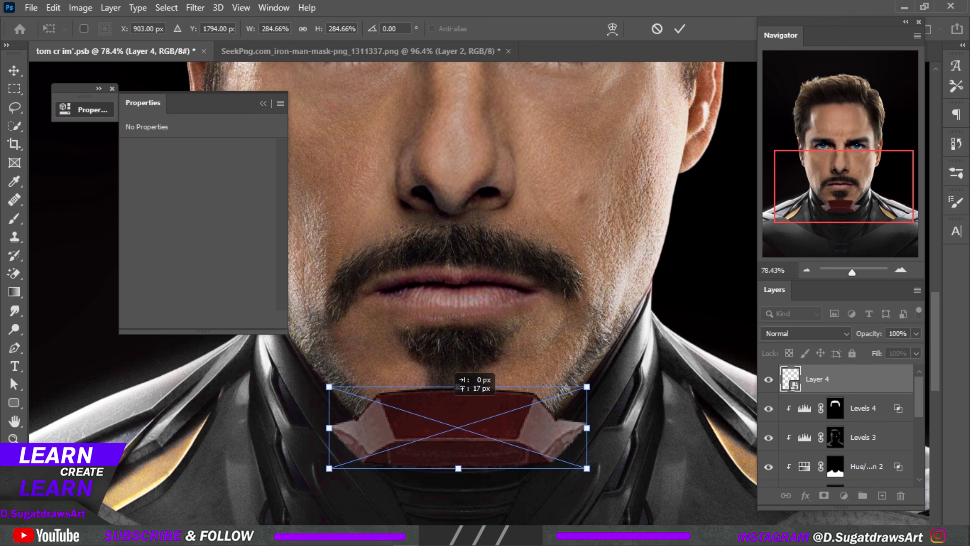
Scale the red neck plate and move it up under the chin.
drag(454, 375, 452, 376)
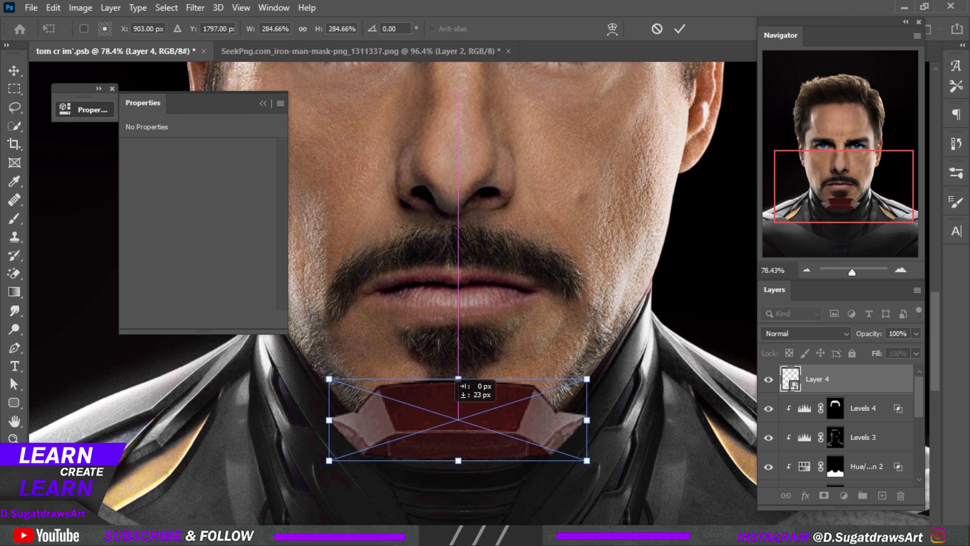
scroll(451, 377, down, 1)
scroll(452, 377, down, 1)
key(Return)
scroll(452, 377, down, 2)
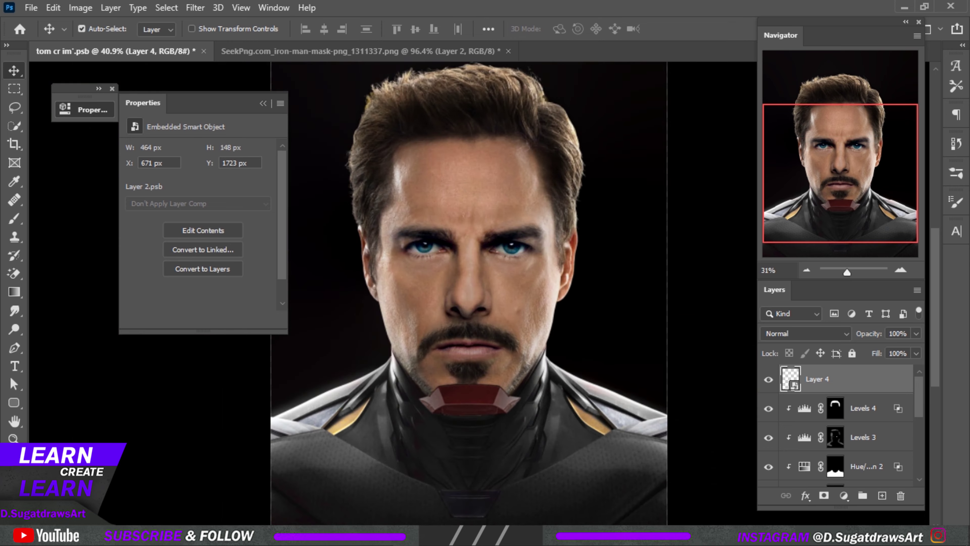
scroll(452, 376, down, 2)
scroll(477, 366, up, 2)
Warp the neck plate's corners to fit the jaw and apply the warp.
key(ctrl+t)
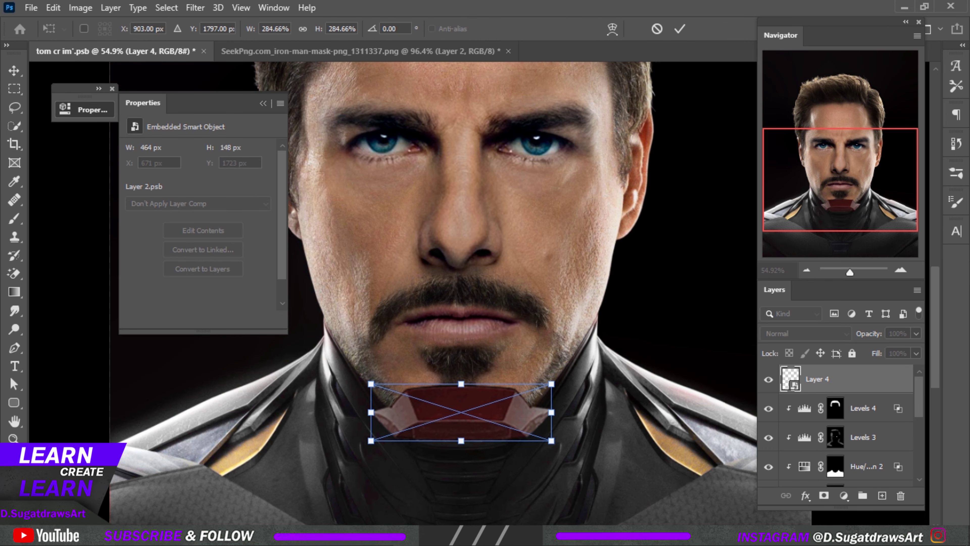
right_click(425, 412)
click(495, 319)
mouse_move(371, 384)
mouse_down()
mouse_move(377, 392)
mouse_move(371, 384)
mouse_up()
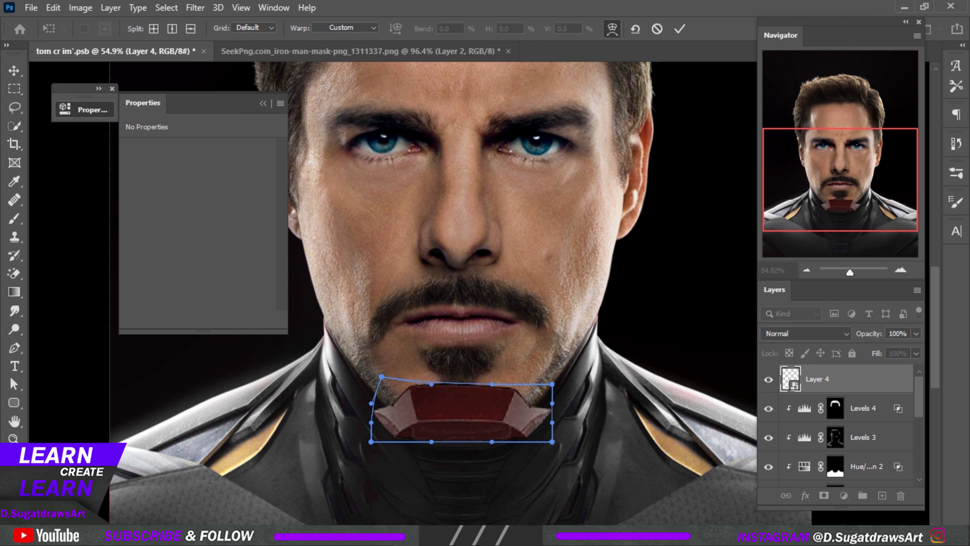
scroll(472, 413, up, 1)
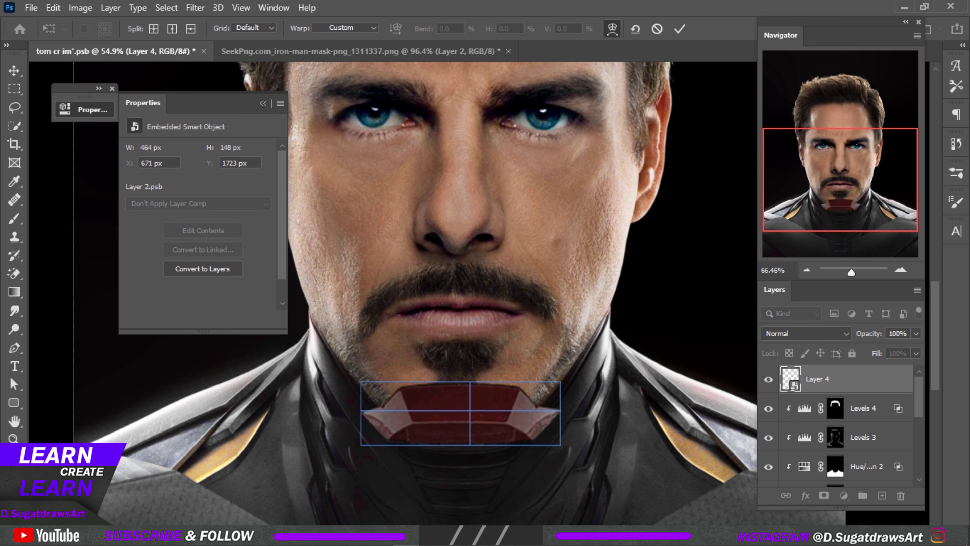
right_click(471, 170)
click(483, 175)
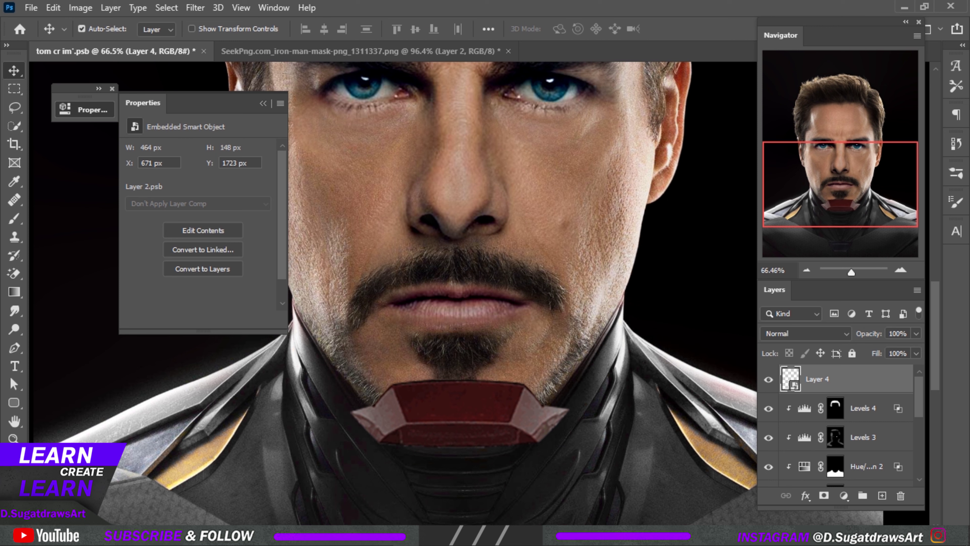
Move the neck plate up into place just below the goatee.
drag(470, 393, 470, 384)
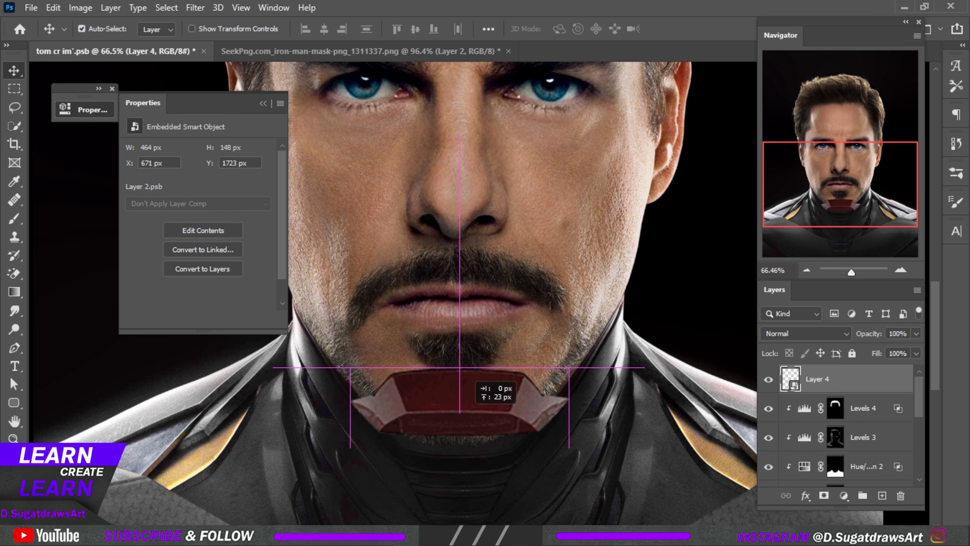
drag(471, 384, 470, 384)
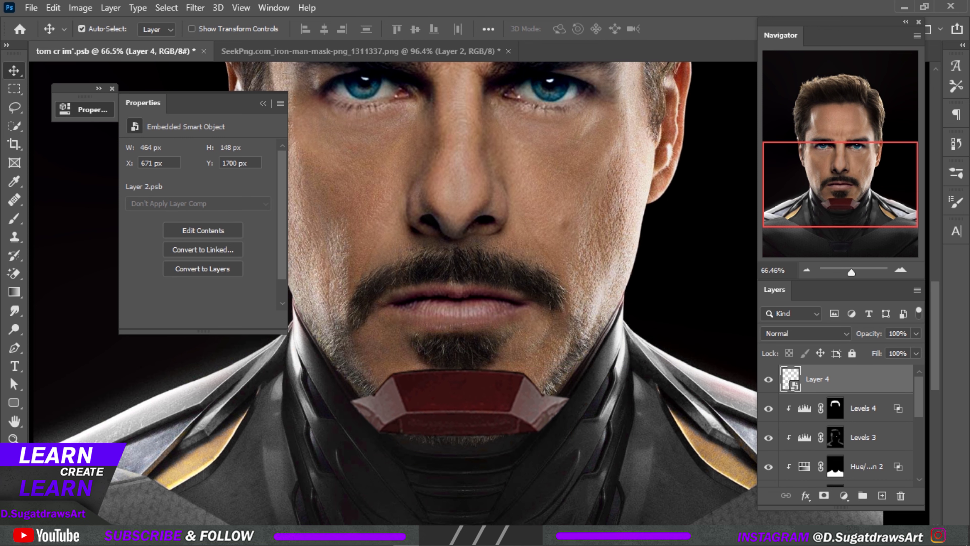
scroll(321, 317, down, 5)
scroll(321, 318, up, 7)
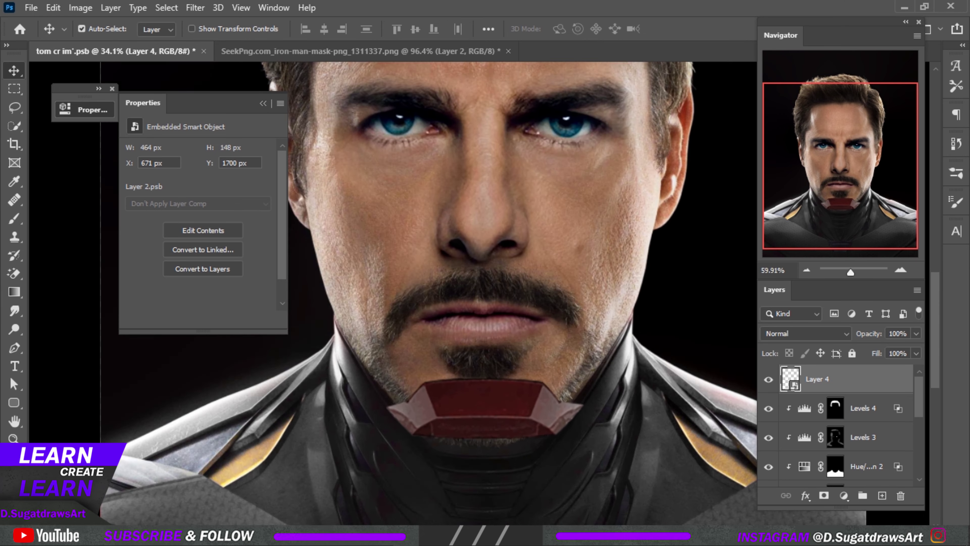
drag(496, 374, 496, 369)
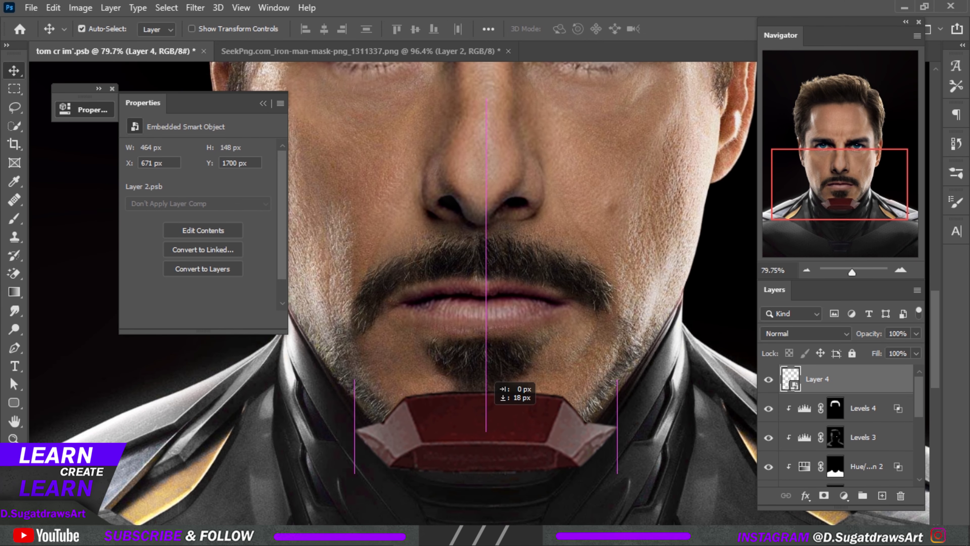
key(ctrl+z)
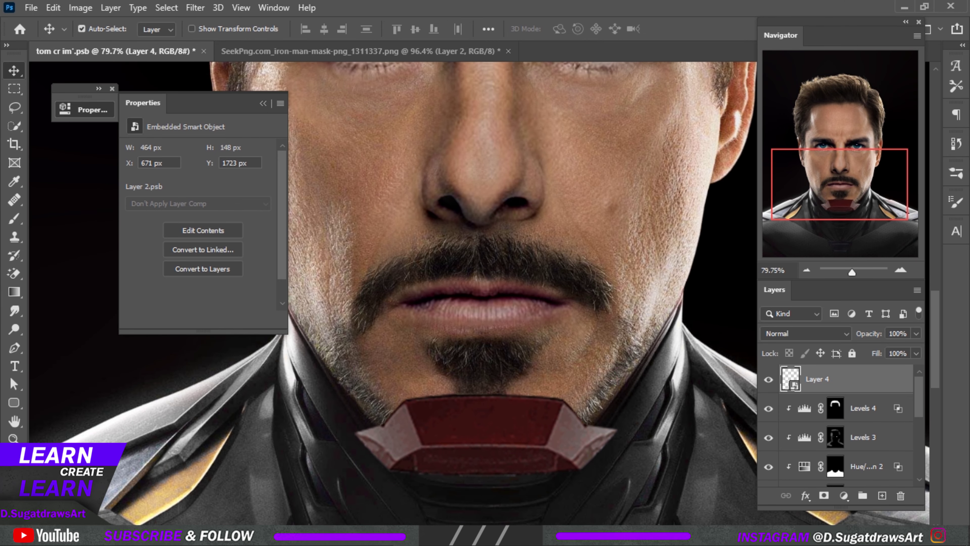
Add a mask to Layer 4 and set a 60 px brush with 100% flow and smoothing.
click(824, 496)
key(b)
right_click(627, 119)
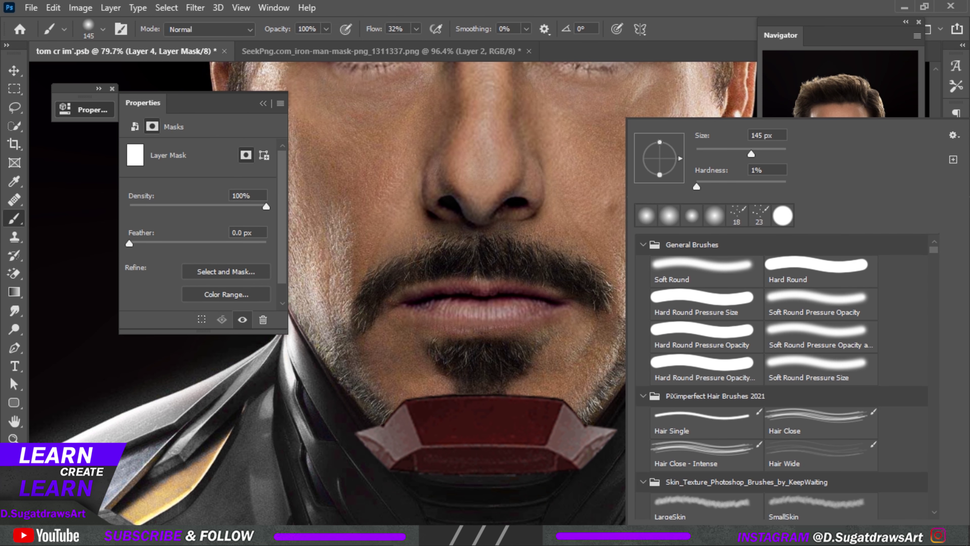
alt+right_click(541, 351)
scroll(550, 351, up, 2)
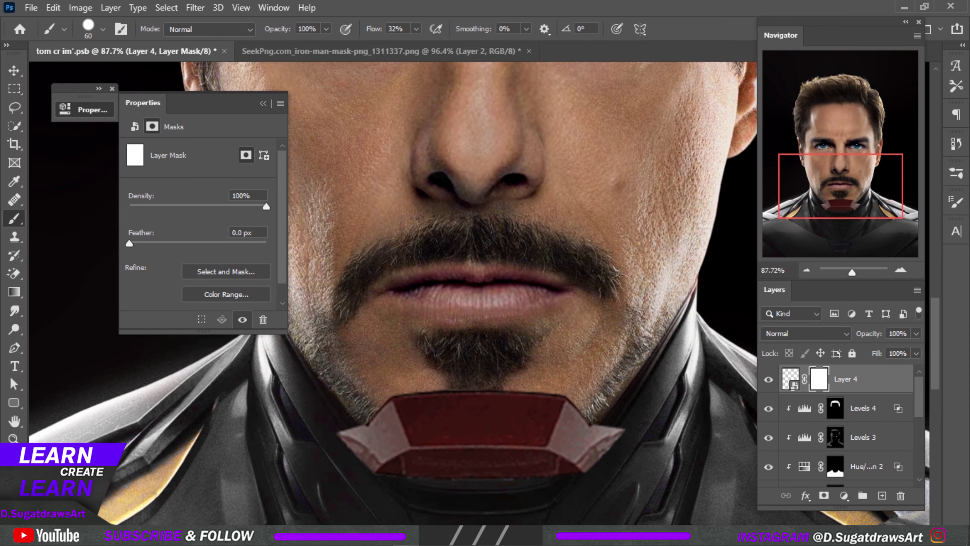
key(shift+0)
key(alt+0)
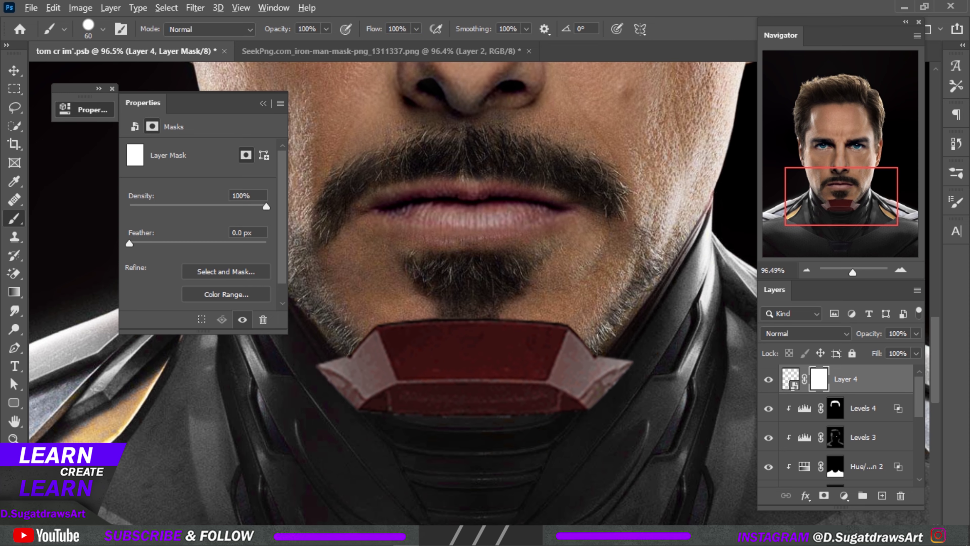
scroll(332, 222, up, 3)
alt+right_click(366, 337)
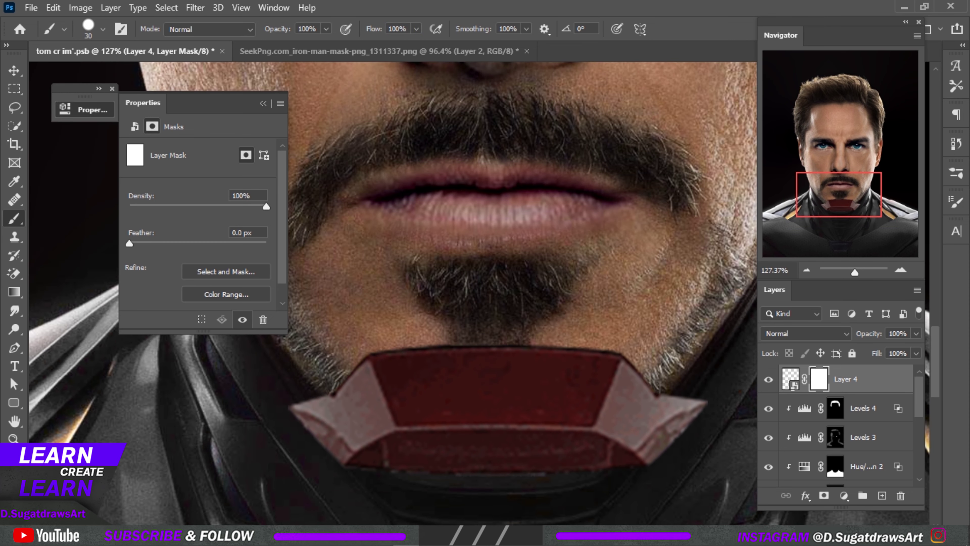
Mask out the chin piece's upper-left edge and pinkish right edge and tip.
mouse_move(353, 371)
mouse_down()
mouse_move(375, 355)
mouse_move(616, 355)
mouse_up()
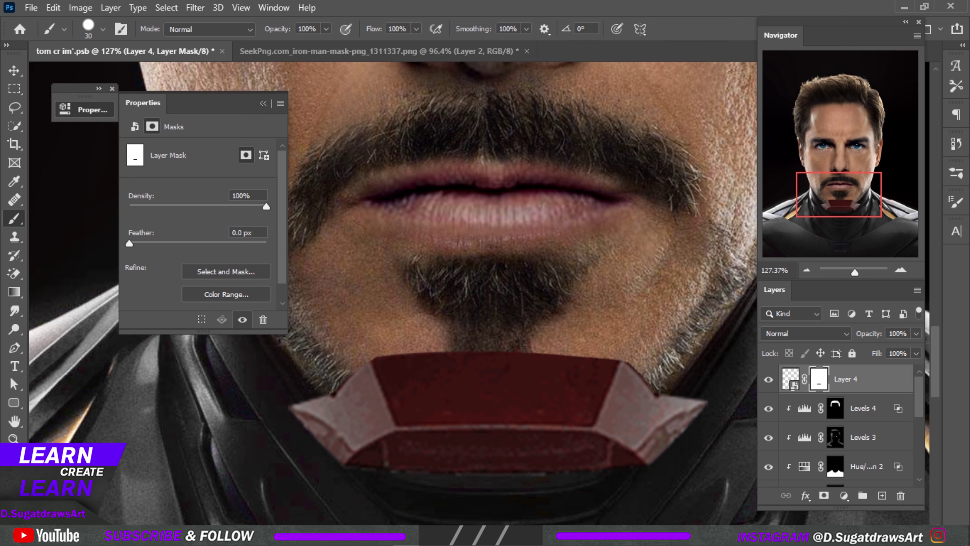
drag(697, 411, 664, 448)
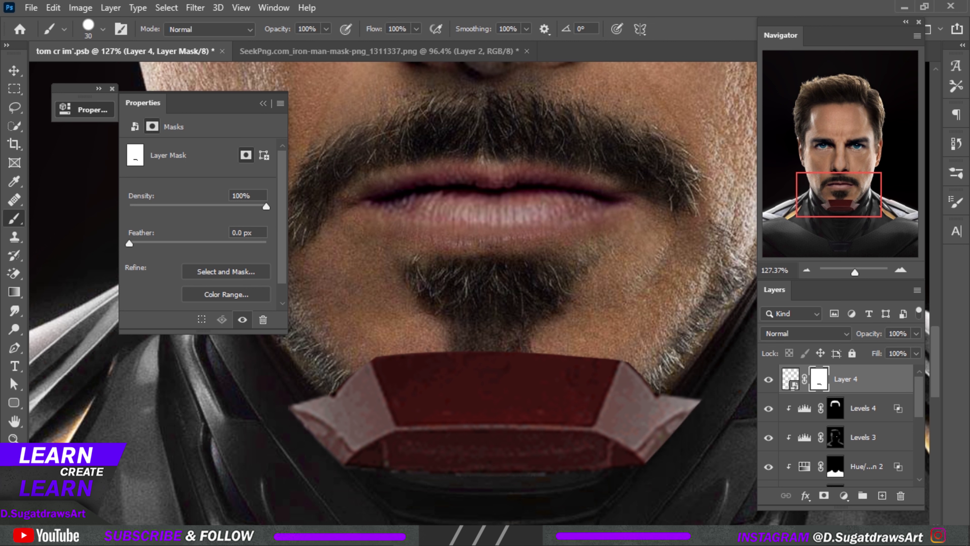
drag(688, 398, 650, 461)
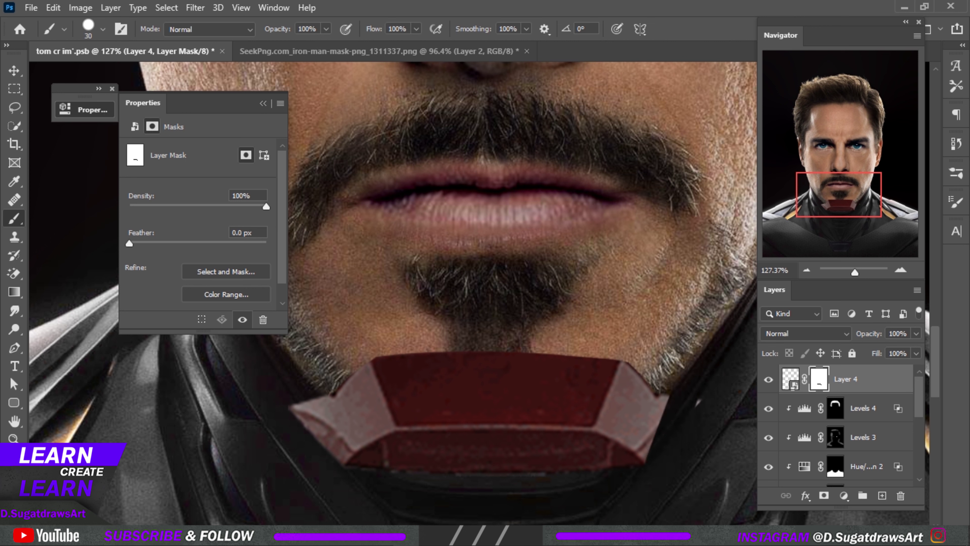
key(ctrl+z)
alt+right_click(697, 402)
mouse_move(650, 458)
mouse_down()
mouse_move(689, 400)
mouse_move(687, 415)
mouse_up()
Mask out the chin piece's left tip, the adjacent pink streak, and lower-right edge.
drag(301, 398, 359, 460)
key(ctrl+z)
drag(300, 400, 347, 461)
drag(293, 407, 317, 440)
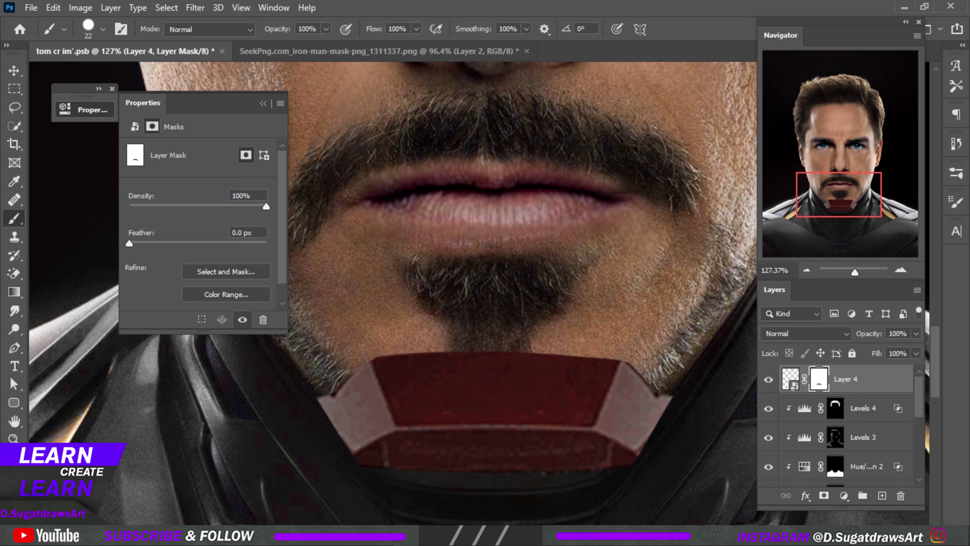
drag(591, 469, 639, 454)
key(ctrl+0)
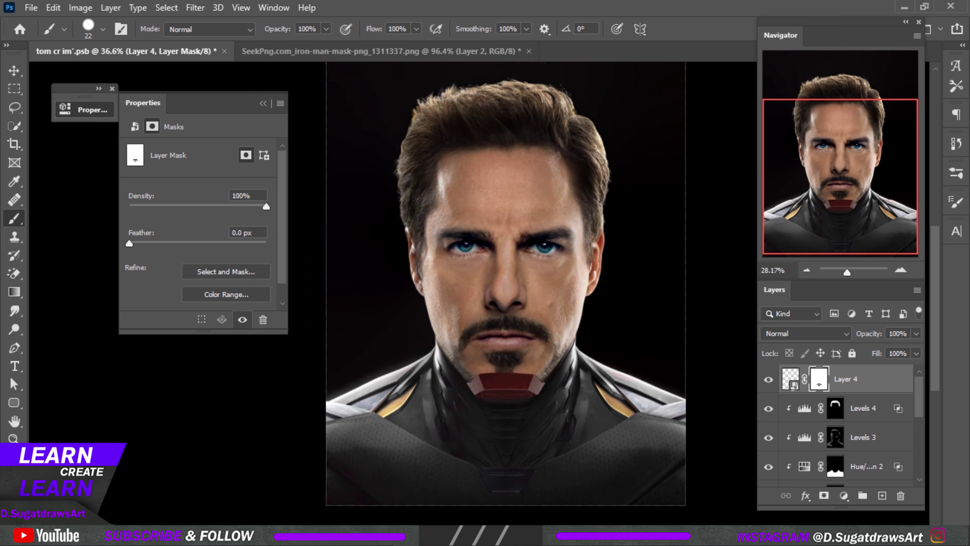
Clip a Hue/Saturation adjustment to Layer 4 with Saturation at -100 to grey the chin piece.
key(v)
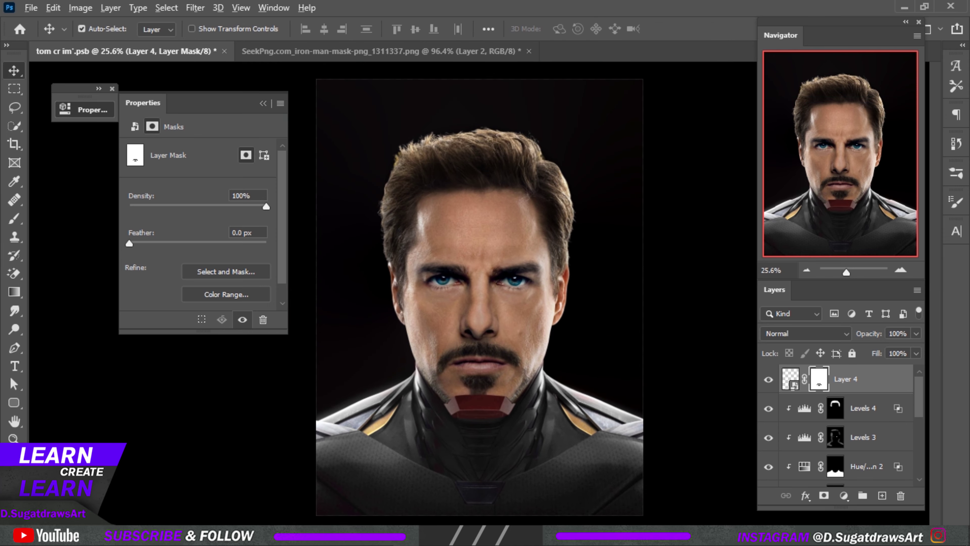
click(843, 496)
click(873, 351)
click(180, 320)
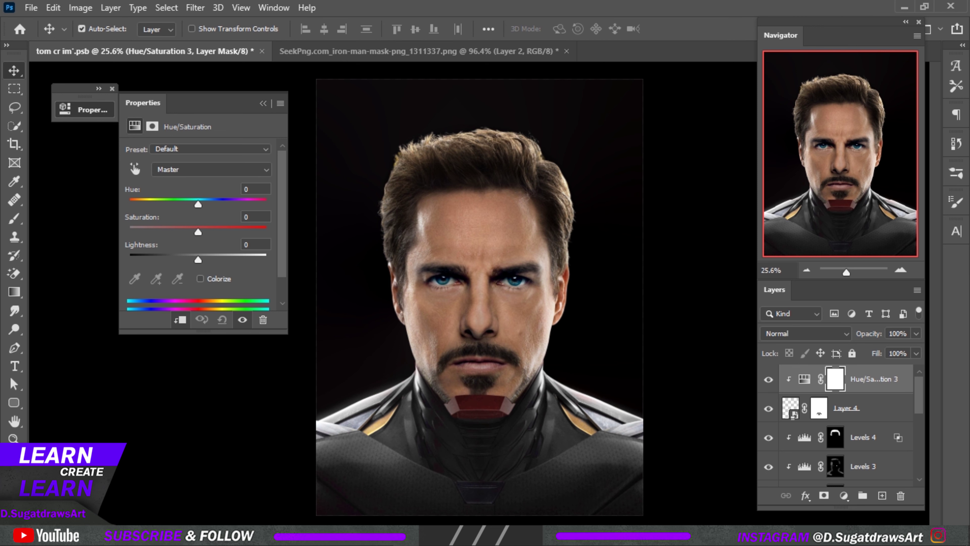
drag(198, 232, 130, 232)
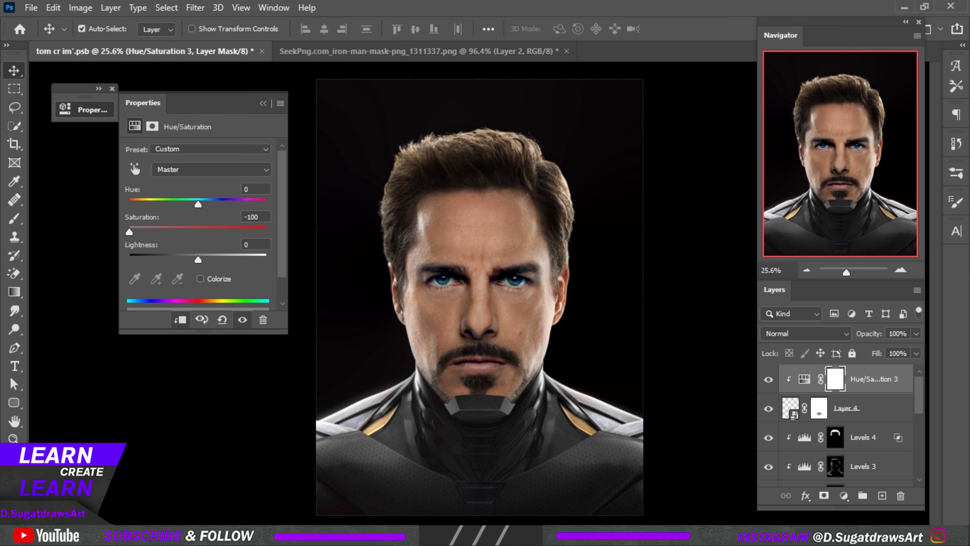
click(264, 103)
scroll(480, 298, down, 1)
scroll(480, 297, up, 1)
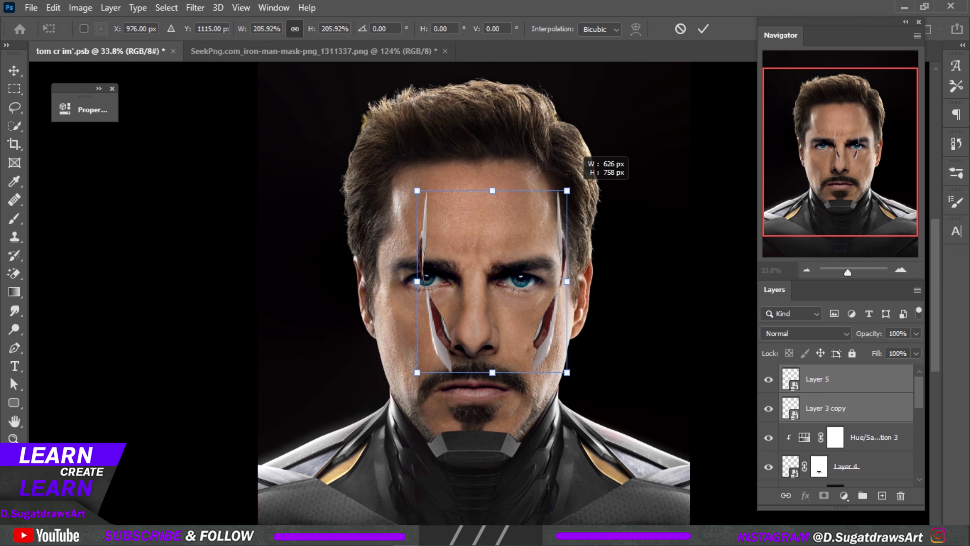
Scale the Layer 5 and Layer 3 copy face plates to about 313% and raise them ~26 px.
drag(602, 153, 609, 145)
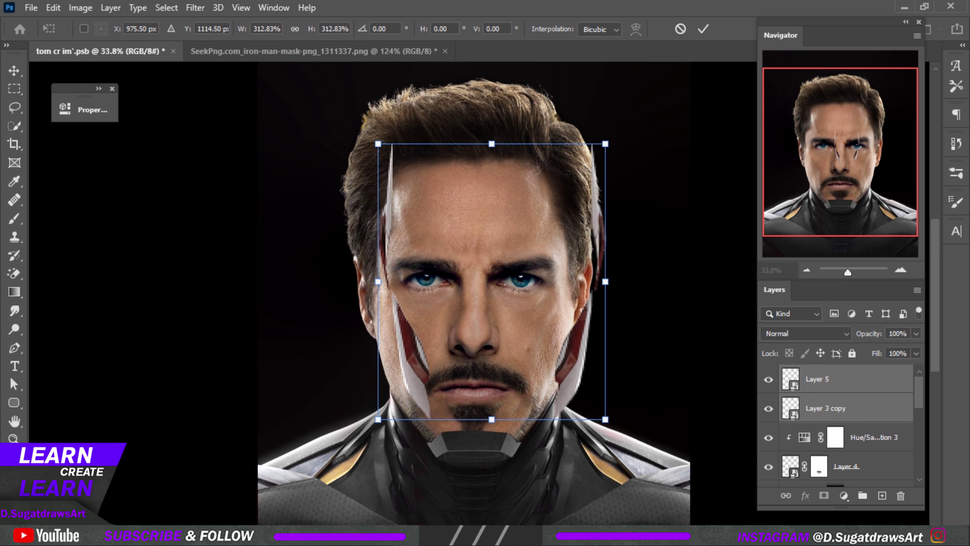
mouse_move(605, 285)
mouse_down()
mouse_move(584, 302)
mouse_move(585, 325)
mouse_up()
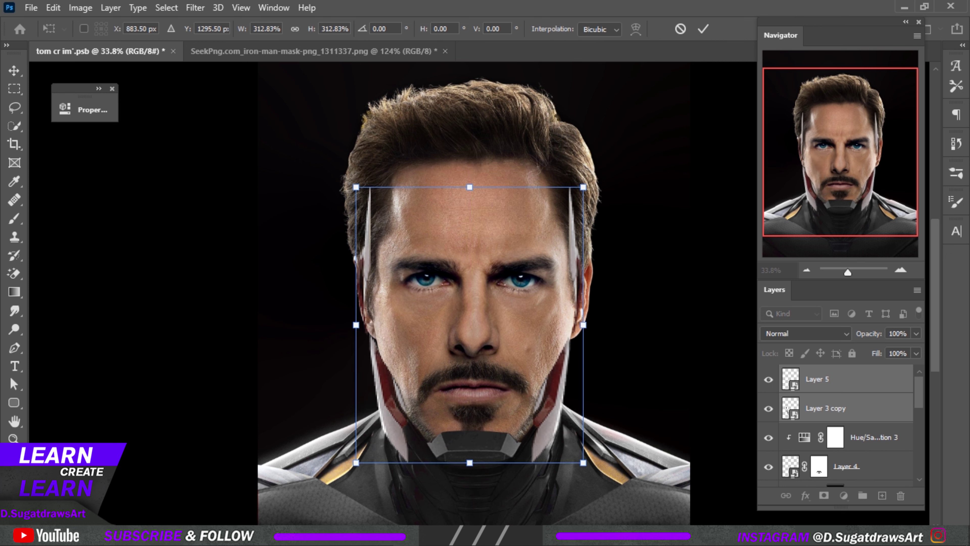
mouse_move(584, 187)
mouse_down()
mouse_move(594, 174)
mouse_move(585, 187)
mouse_up()
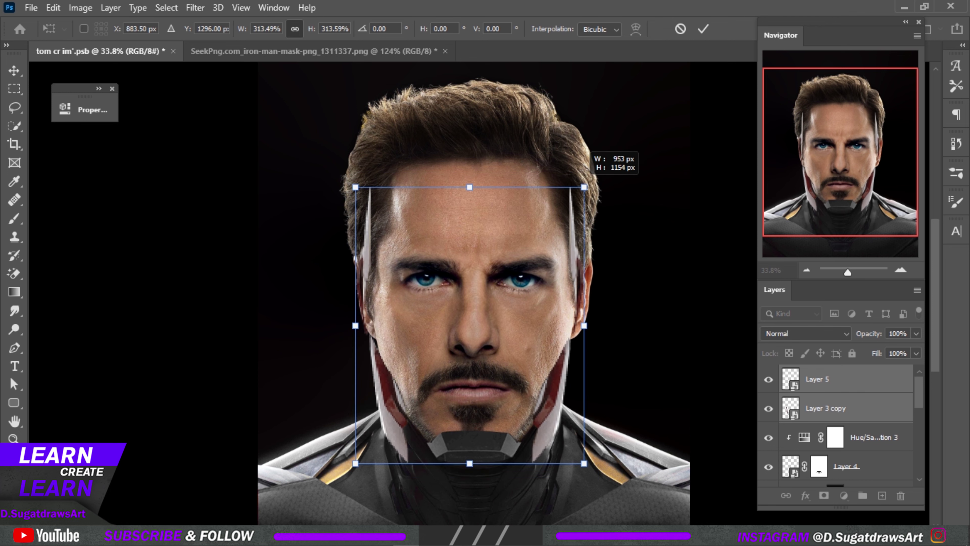
drag(521, 389, 521, 370)
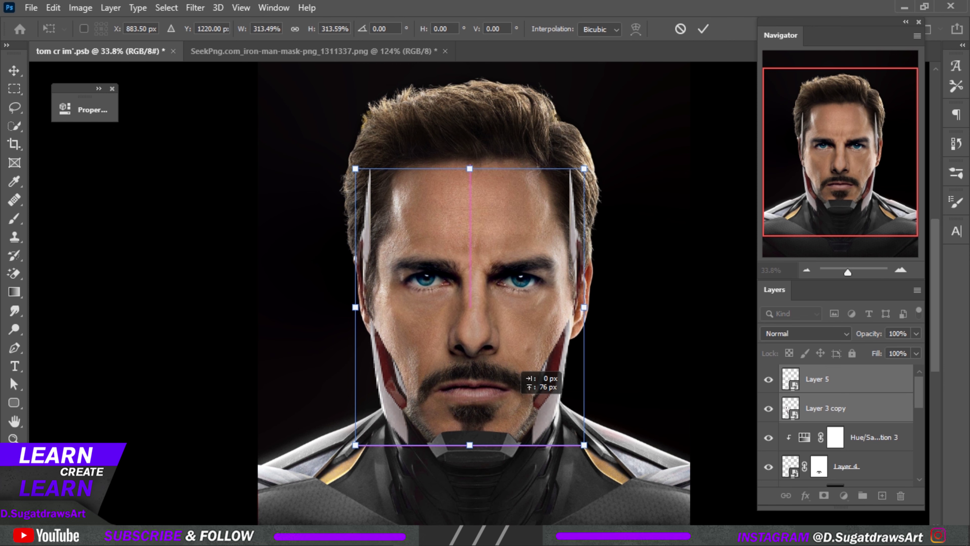
key(Return)
key(ctrl+0)
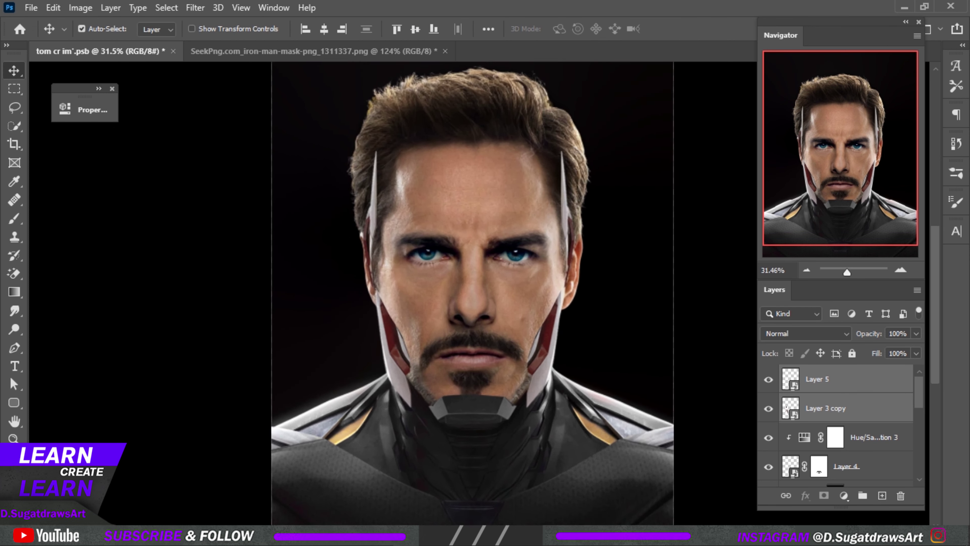
Combine the Layer 3 copy and Layer 5 face plates into one smart object.
scroll(473, 294, up, 2)
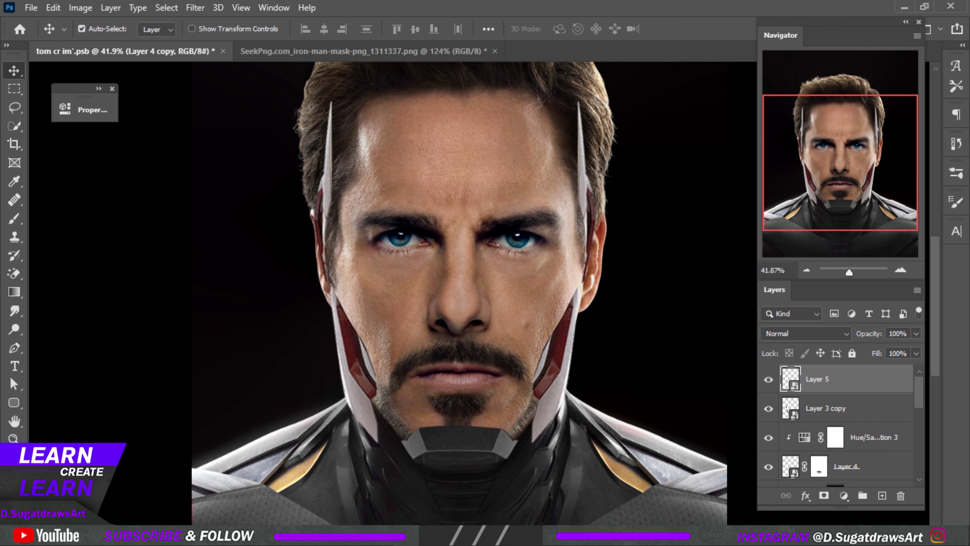
scroll(479, 297, down, 2)
scroll(479, 297, down, 3)
scroll(479, 297, down, 3)
scroll(479, 297, up, 2)
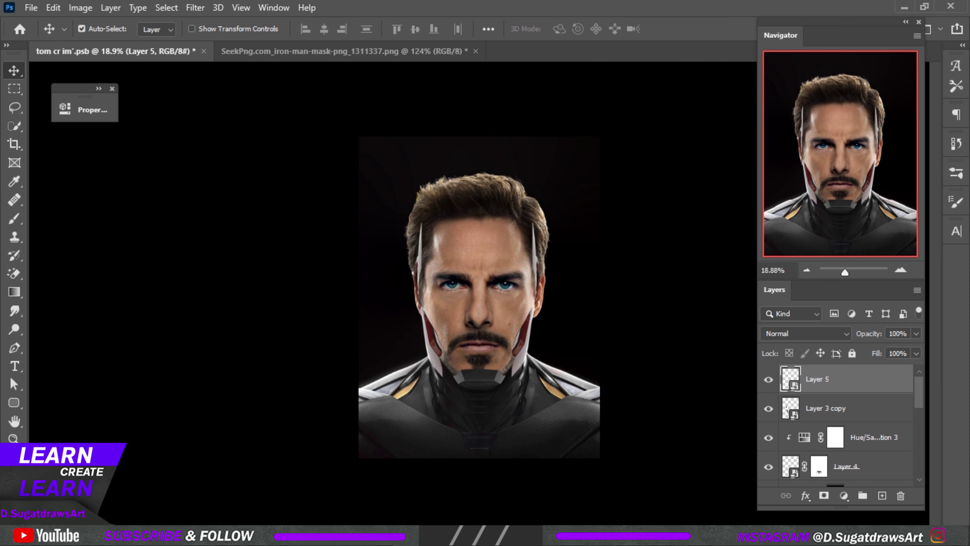
scroll(479, 297, up, 2)
scroll(480, 297, up, 2)
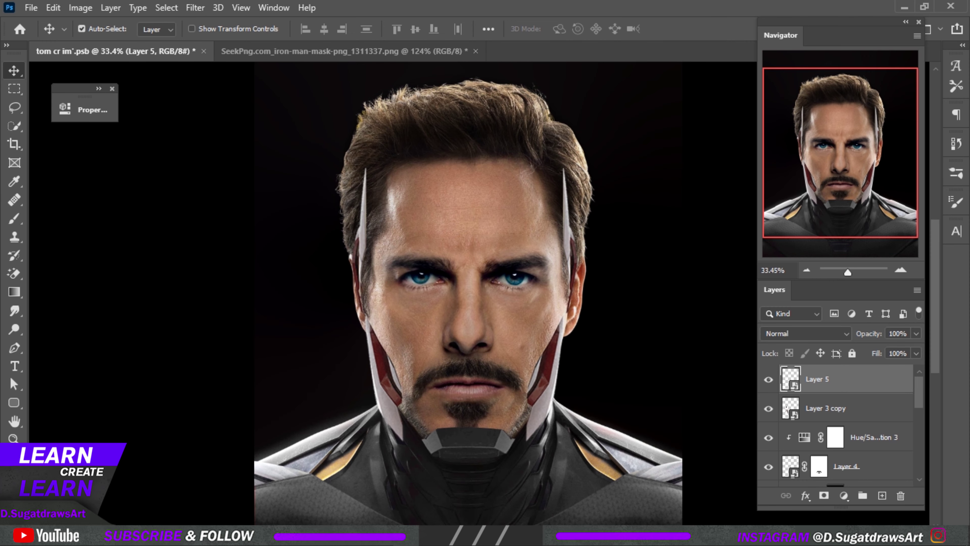
click(826, 407)
right_click(831, 408)
key(Escape)
ctrl+click(825, 379)
right_click(879, 380)
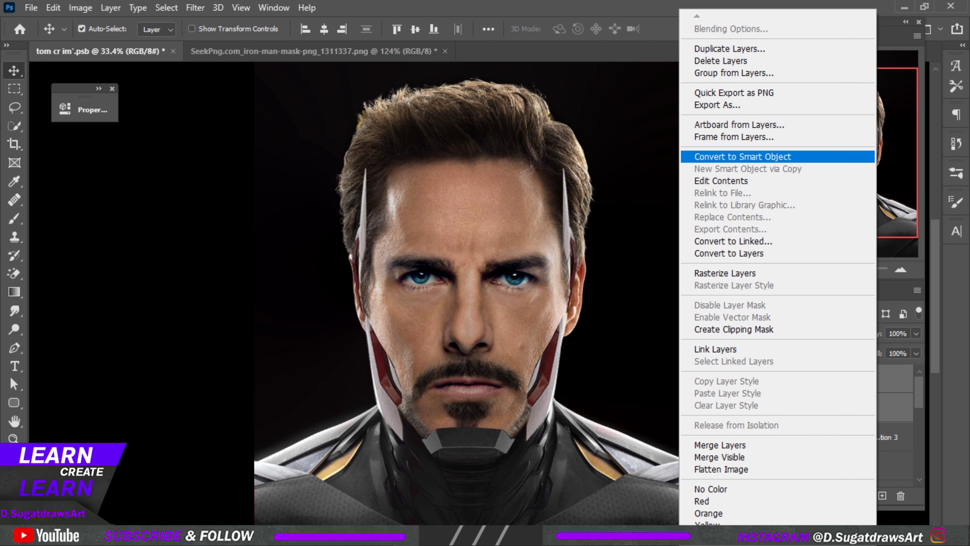
click(726, 157)
Warp the face plates, pulling both jaw plates inward and widening the right side slightly.
key(ctrl+t)
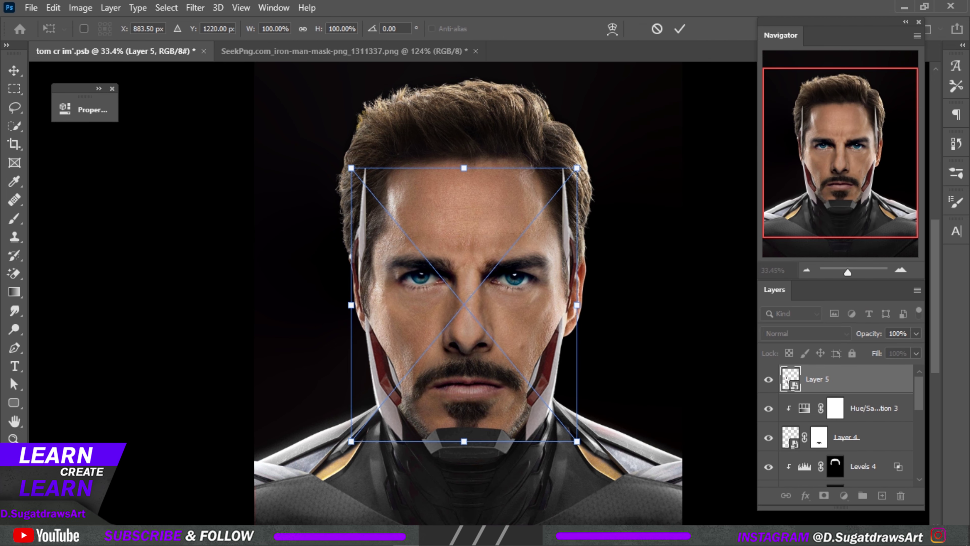
scroll(516, 382, up, 1)
right_click(548, 107)
click(574, 258)
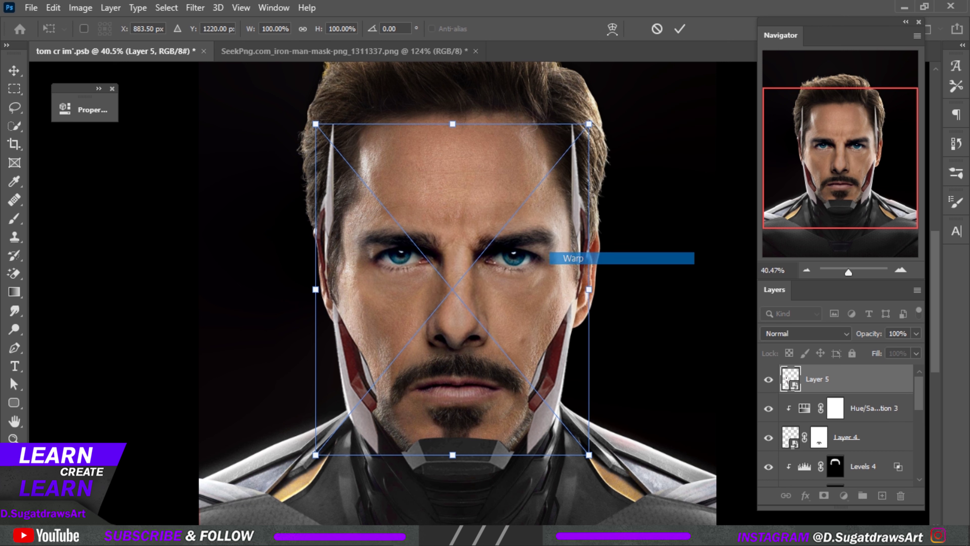
drag(316, 455, 326, 449)
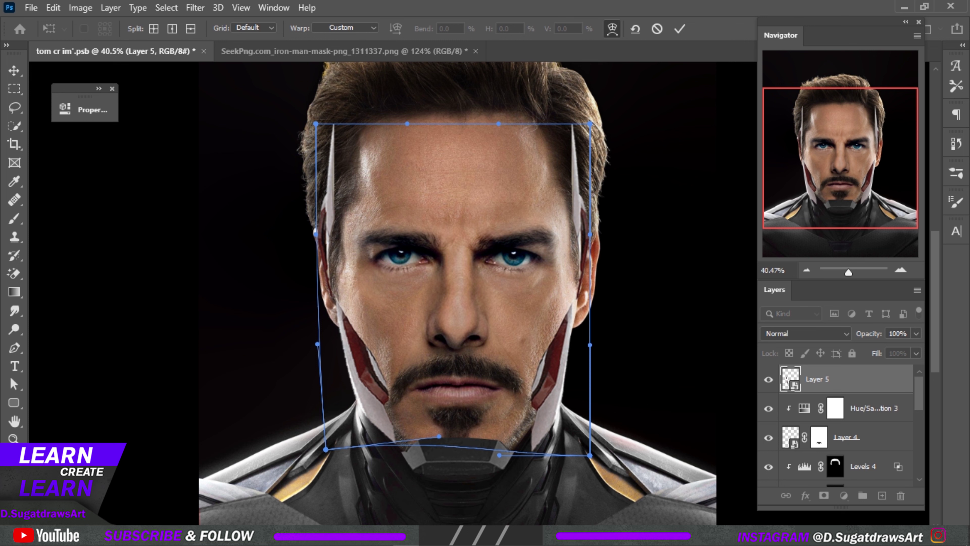
drag(590, 455, 584, 453)
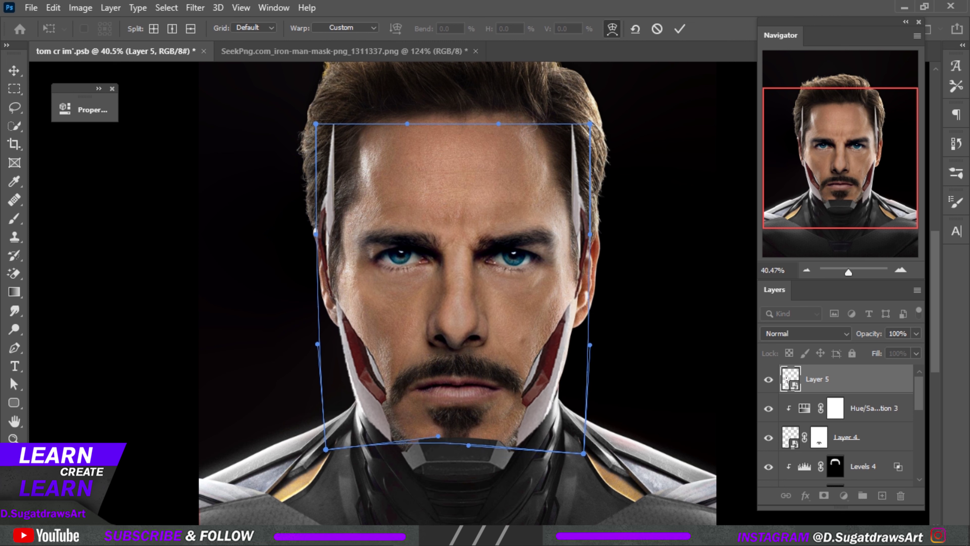
drag(438, 436, 450, 432)
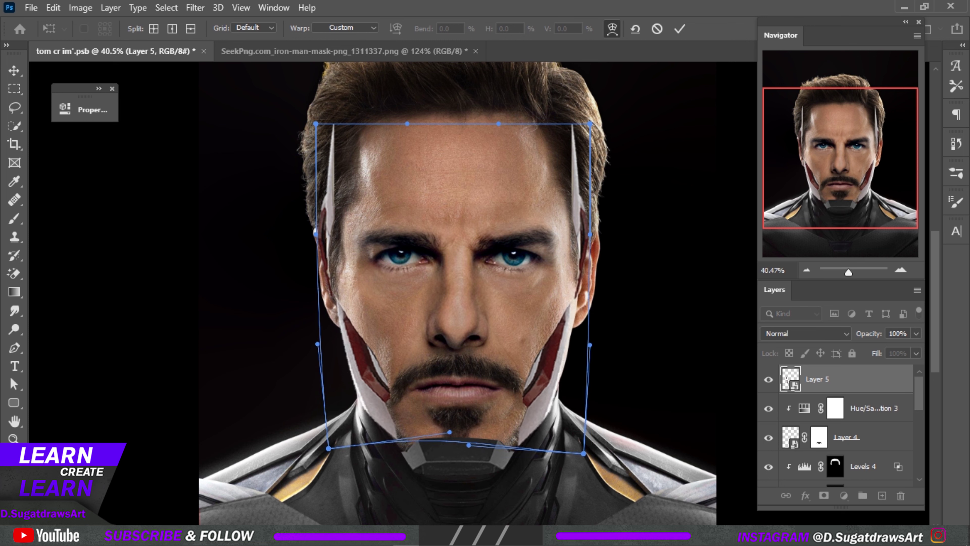
scroll(459, 291, down, 3)
scroll(459, 290, up, 2)
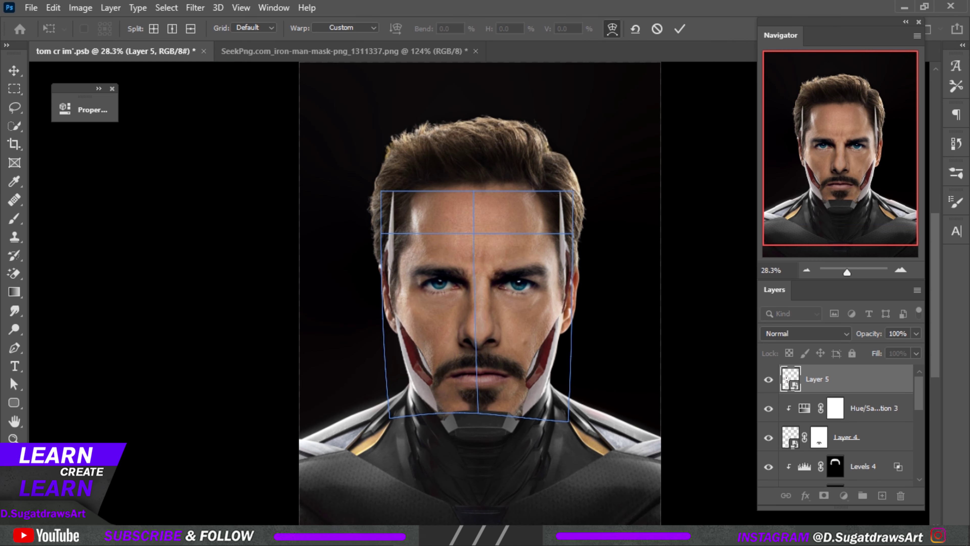
scroll(458, 291, up, 2)
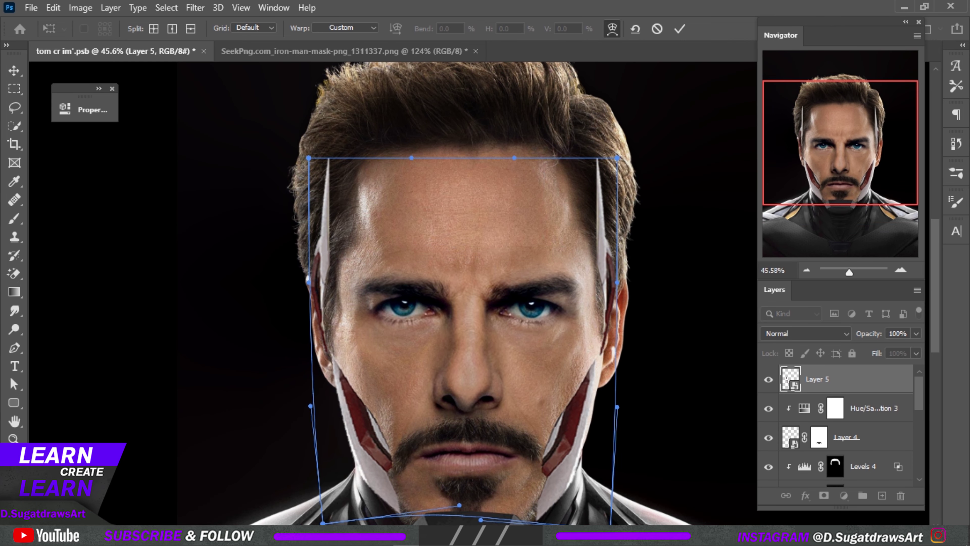
drag(618, 158, 622, 158)
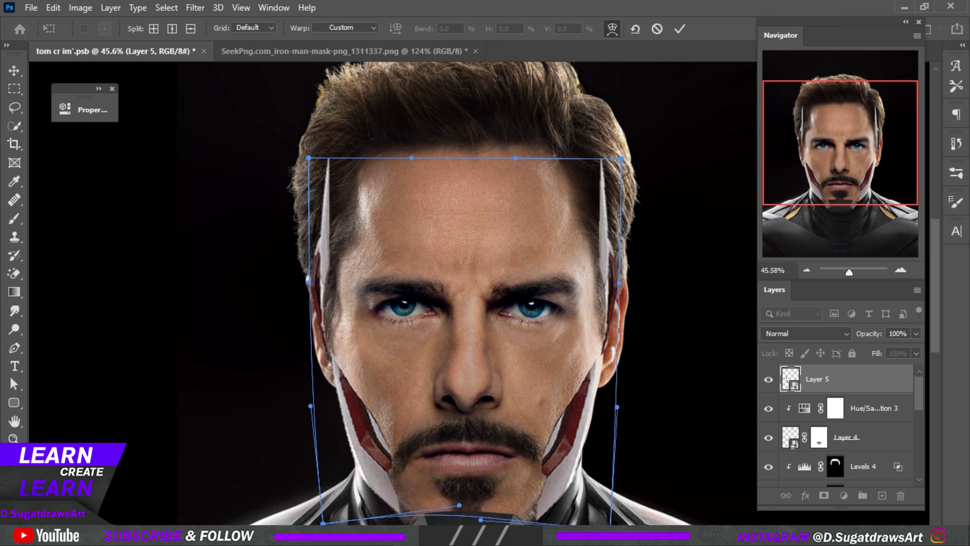
Reshape the plates' jaw edges down to hug the chin and commit the warp.
scroll(596, 497, up, 5)
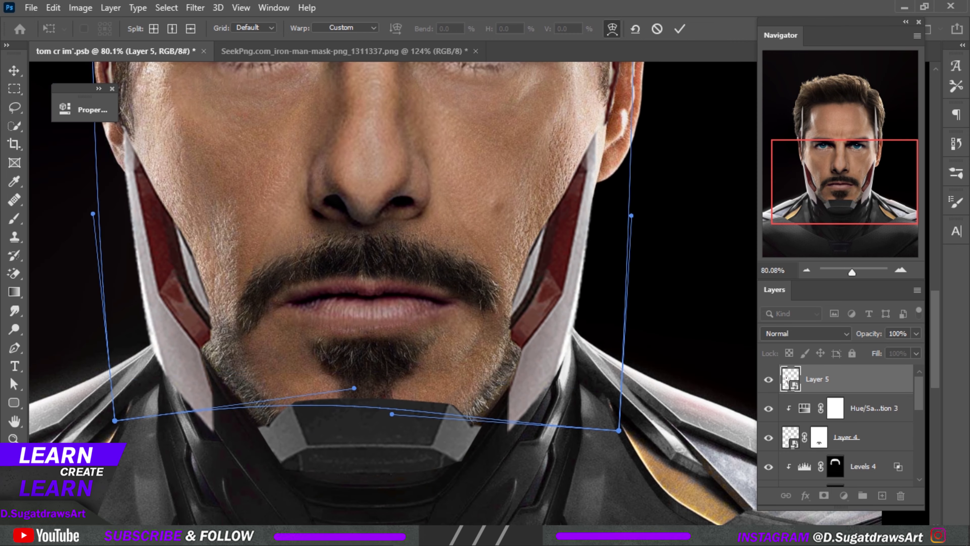
scroll(589, 382, down, 4)
scroll(380, 422, up, 2)
scroll(380, 422, up, 1)
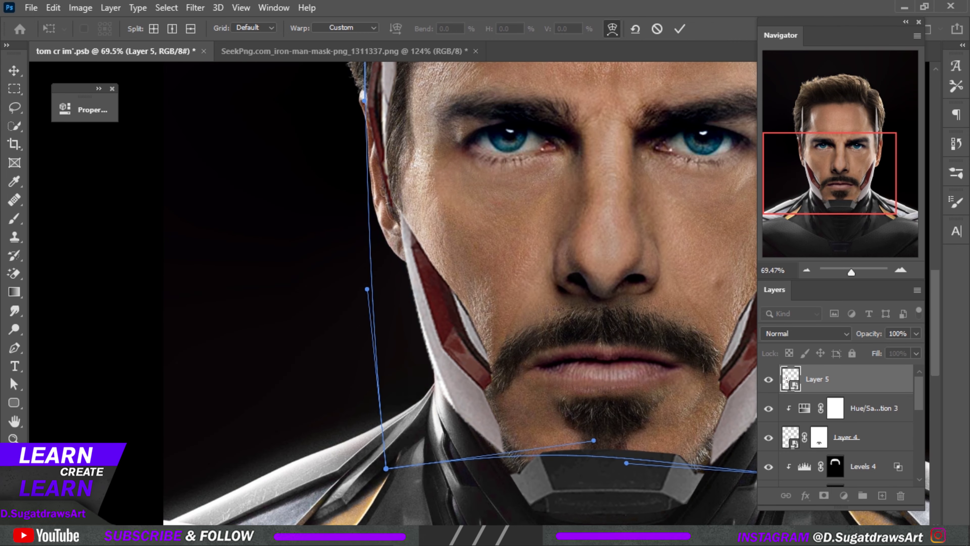
drag(386, 469, 380, 463)
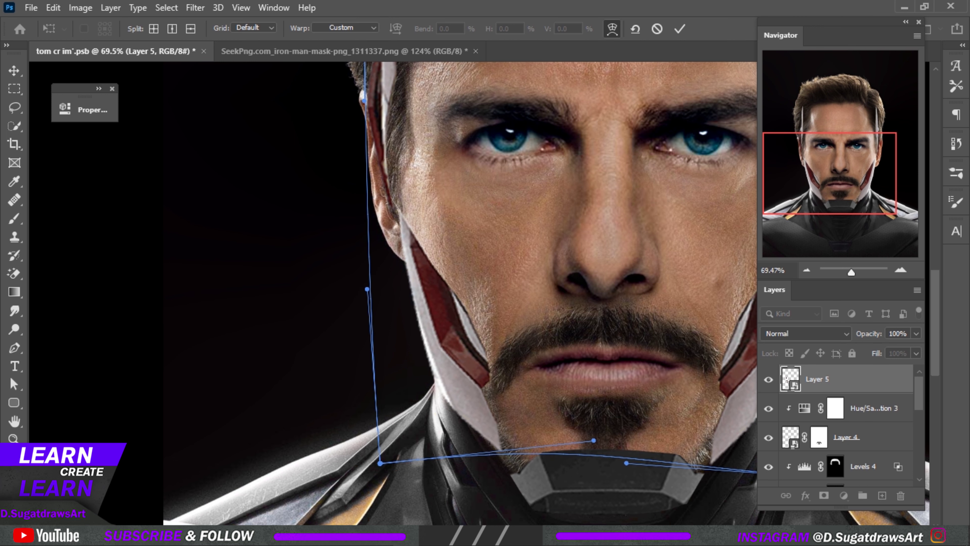
drag(593, 440, 588, 452)
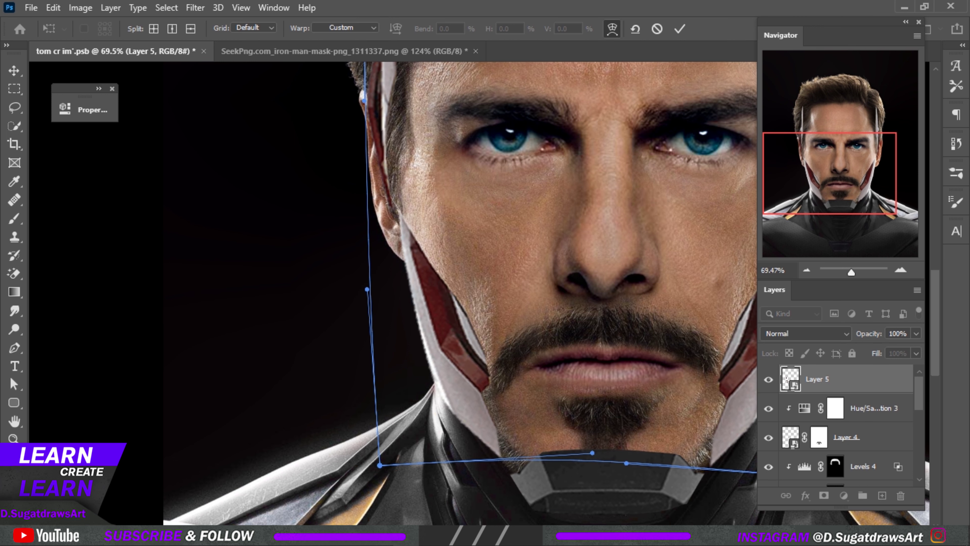
scroll(348, 317, down, 2)
scroll(549, 364, up, 2)
scroll(550, 364, up, 2)
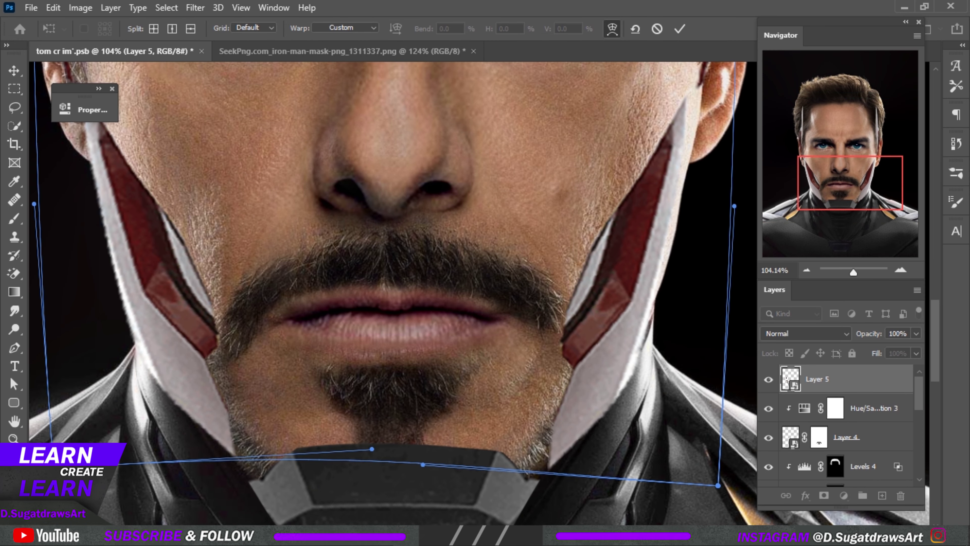
scroll(544, 467, down, 2)
scroll(553, 467, down, 1)
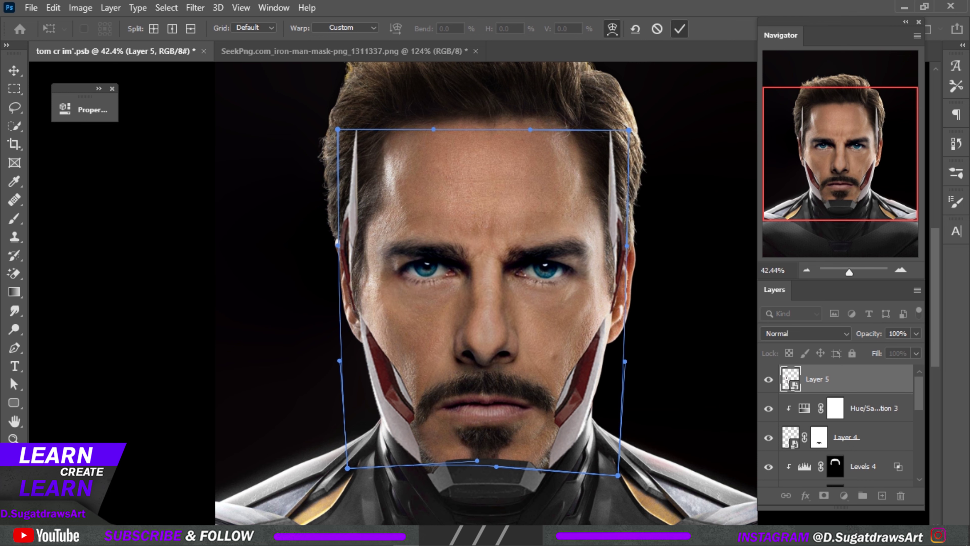
click(680, 28)
Add a layer mask to Layer 5 and switch to the Brush tool.
scroll(480, 298, down, 4)
scroll(480, 298, down, 1)
scroll(479, 298, up, 2)
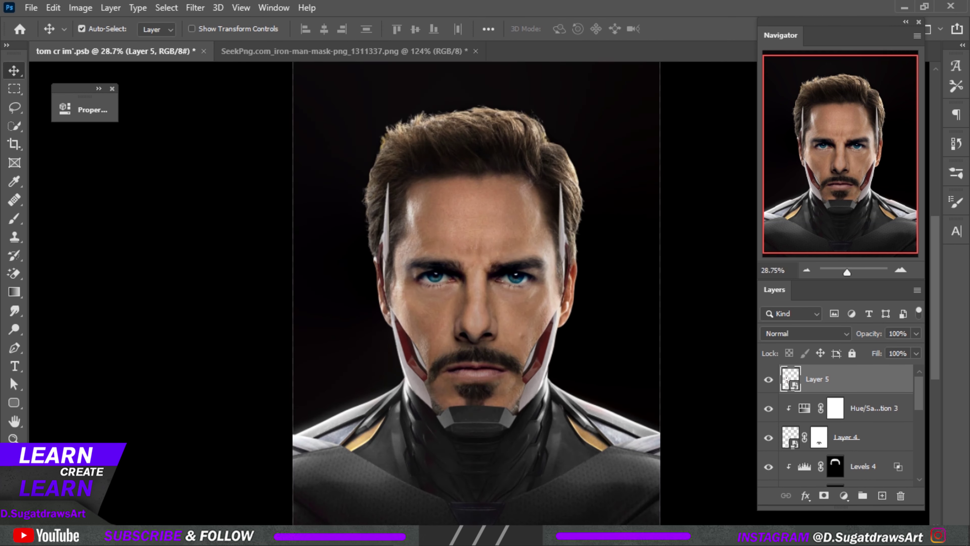
scroll(479, 299, up, 1)
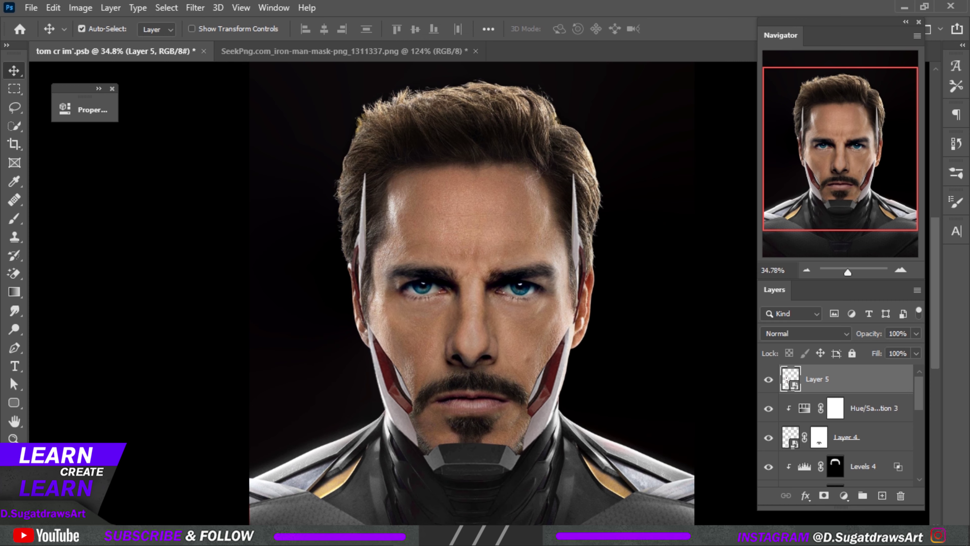
click(824, 495)
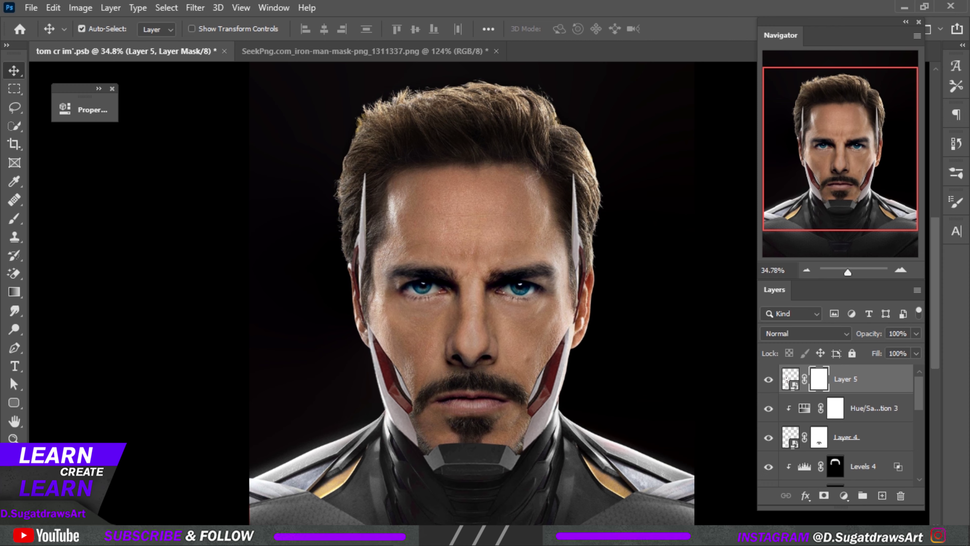
scroll(472, 293, down, 2)
scroll(557, 354, up, 1)
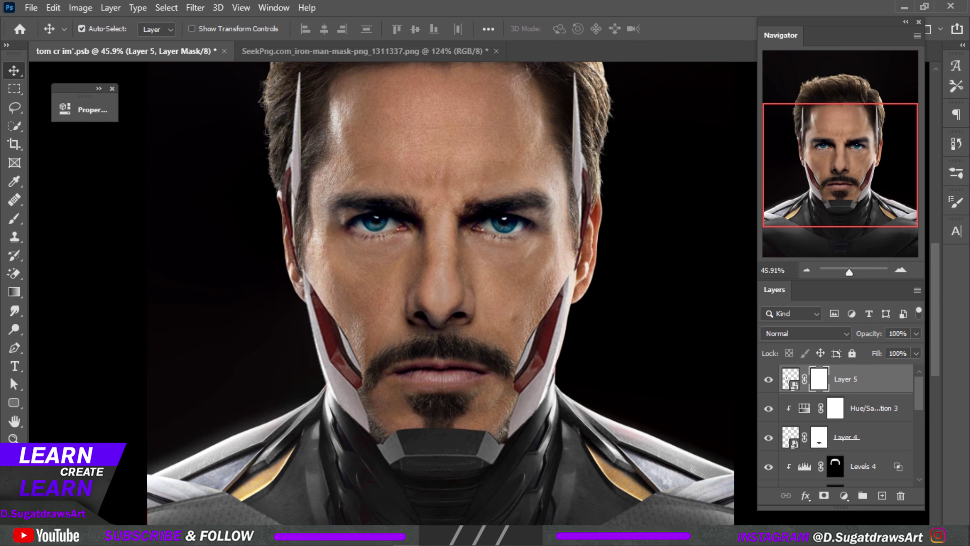
key(b)
scroll(558, 354, up, 4)
scroll(459, 411, down, 3)
scroll(458, 411, up, 3)
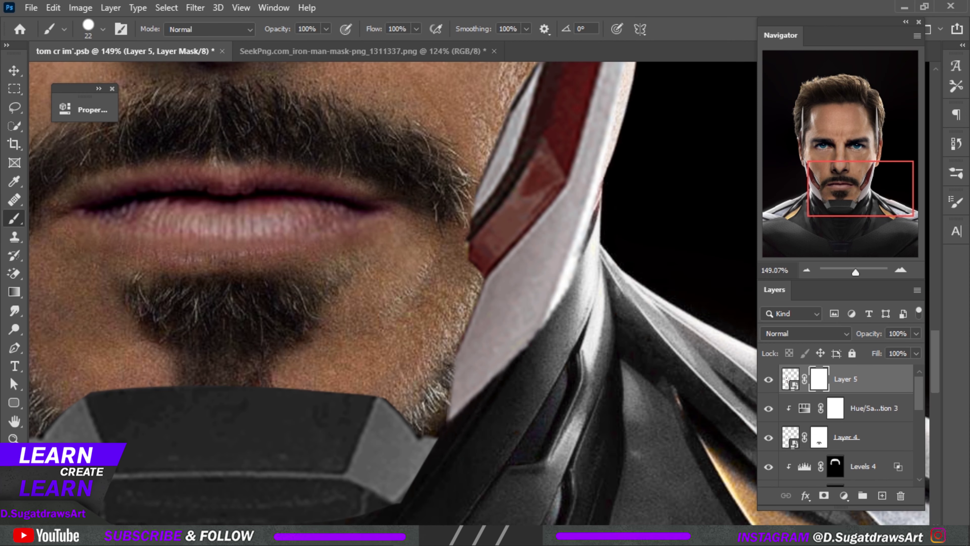
Paint black on the mask along the collar, suit edge and jaw slivers with a size-13 brush.
drag(466, 401, 556, 308)
drag(596, 183, 574, 284)
key(ctrl+z)
drag(596, 205, 571, 287)
scroll(393, 294, up, 2)
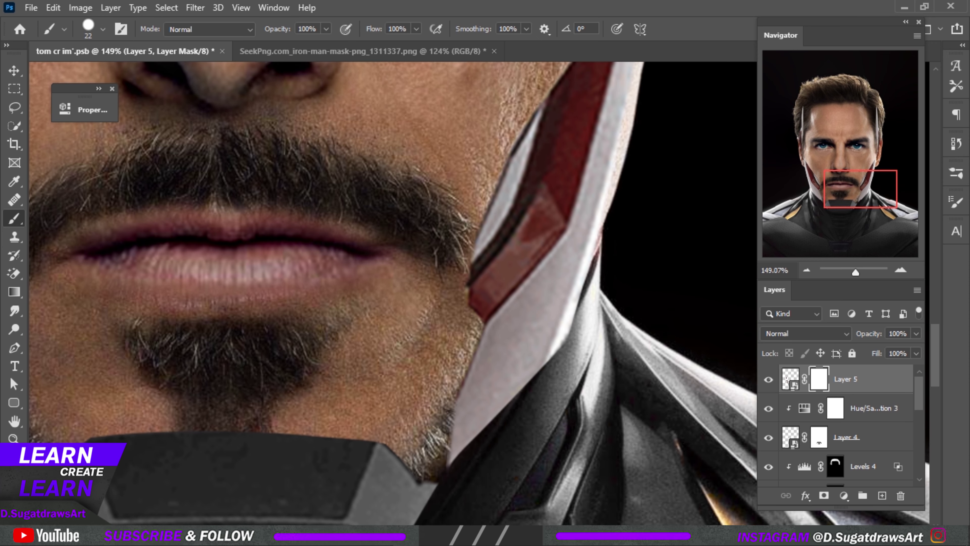
drag(551, 92, 504, 186)
key(ctrl+z)
alt+right_click(548, 87)
mouse_move(548, 90)
mouse_down()
mouse_move(531, 153)
mouse_move(475, 266)
mouse_up()
drag(523, 129, 476, 235)
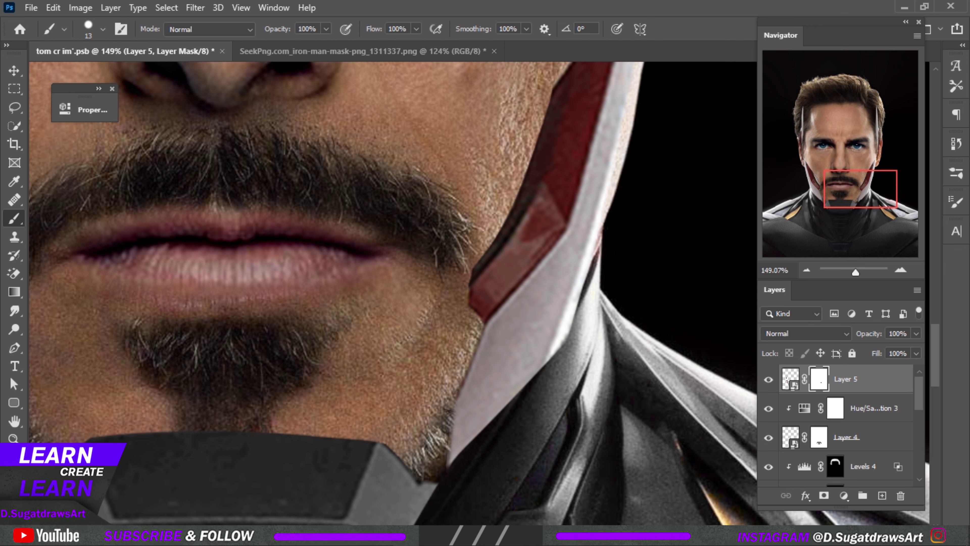
drag(478, 336, 457, 400)
scroll(383, 290, down, 5)
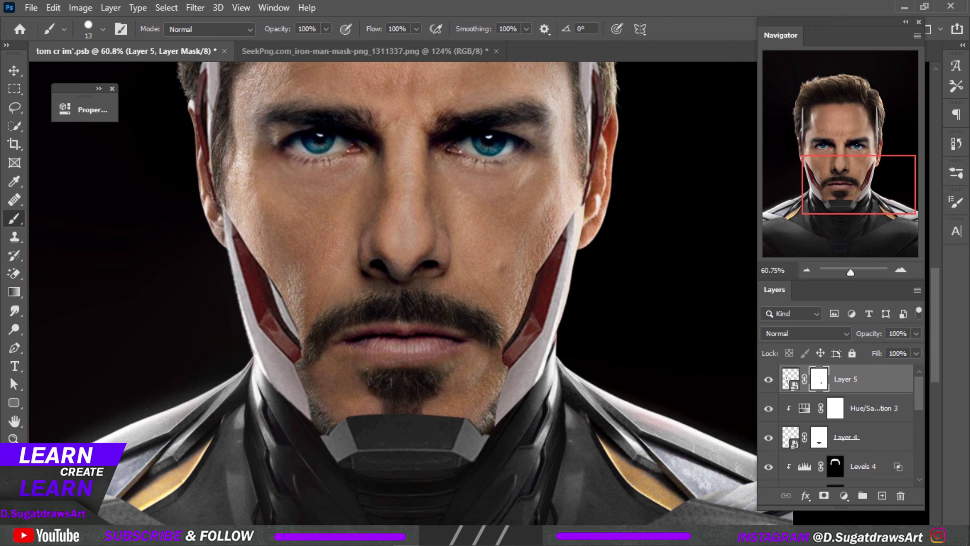
scroll(344, 306, up, 2)
scroll(344, 306, up, 4)
scroll(344, 306, up, 2)
Mask the red suit edge and the white plate's border beside the cheek.
drag(311, 305, 354, 423)
scroll(354, 423, down, 2)
drag(359, 365, 363, 431)
scroll(363, 431, down, 2)
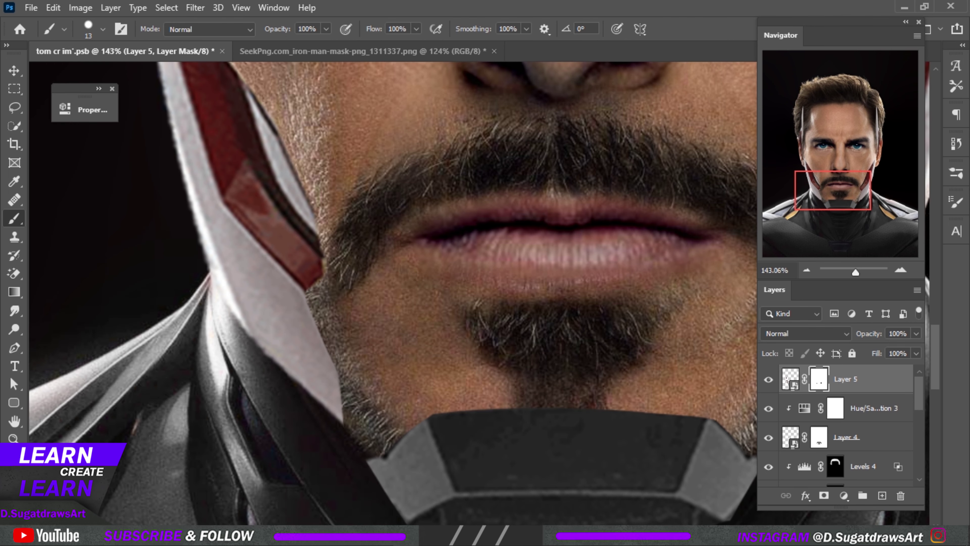
mouse_move(184, 178)
mouse_down()
mouse_move(243, 327)
mouse_move(341, 421)
mouse_up()
scroll(342, 421, down, 4)
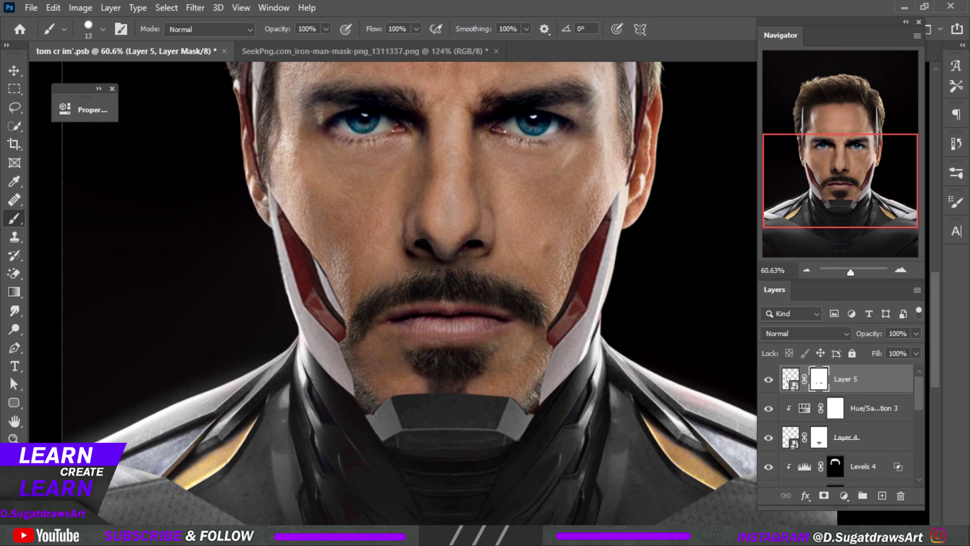
scroll(342, 421, down, 1)
scroll(213, 236, up, 1)
scroll(213, 236, up, 1)
scroll(214, 236, up, 2)
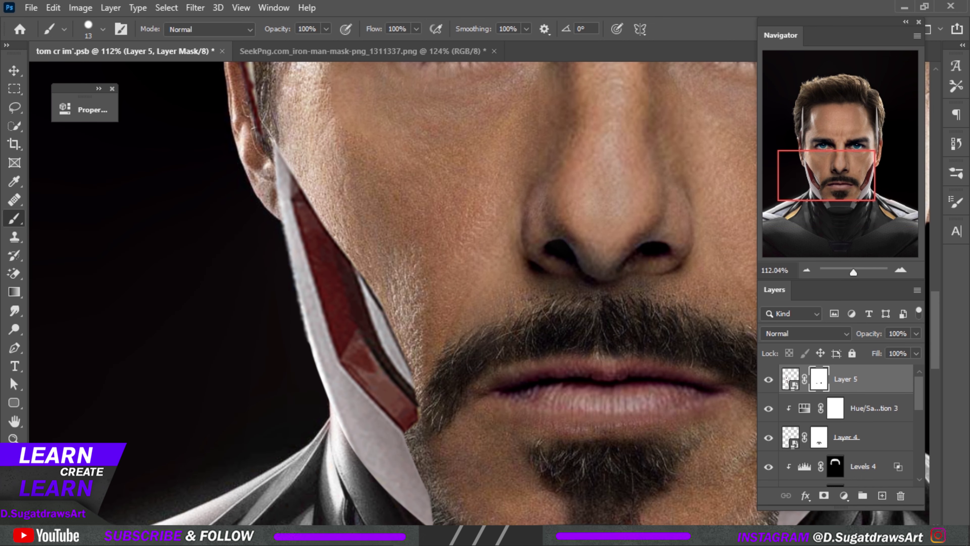
mouse_move(277, 193)
mouse_down()
mouse_move(322, 376)
mouse_move(356, 449)
mouse_up()
scroll(355, 449, down, 3)
scroll(370, 434, up, 3)
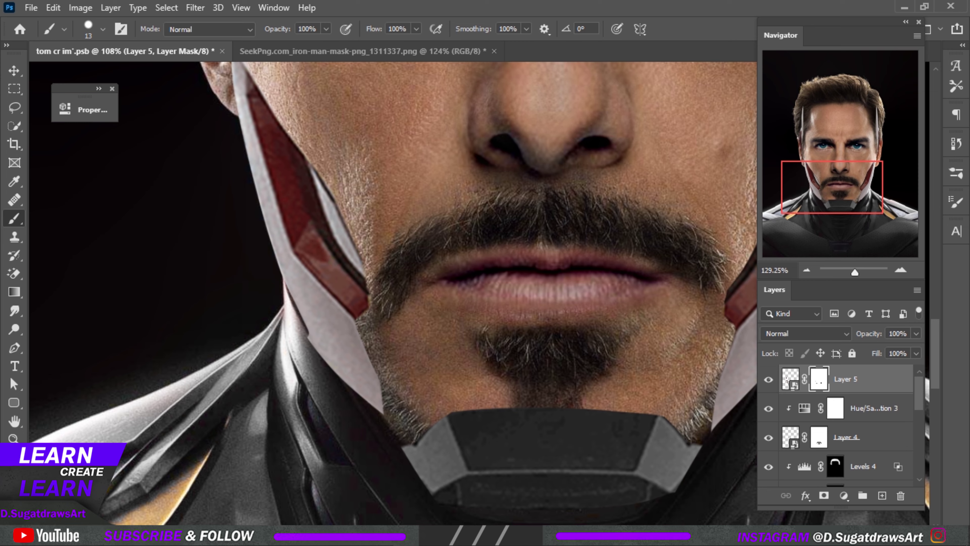
scroll(370, 434, up, 1)
scroll(657, 347, down, 5)
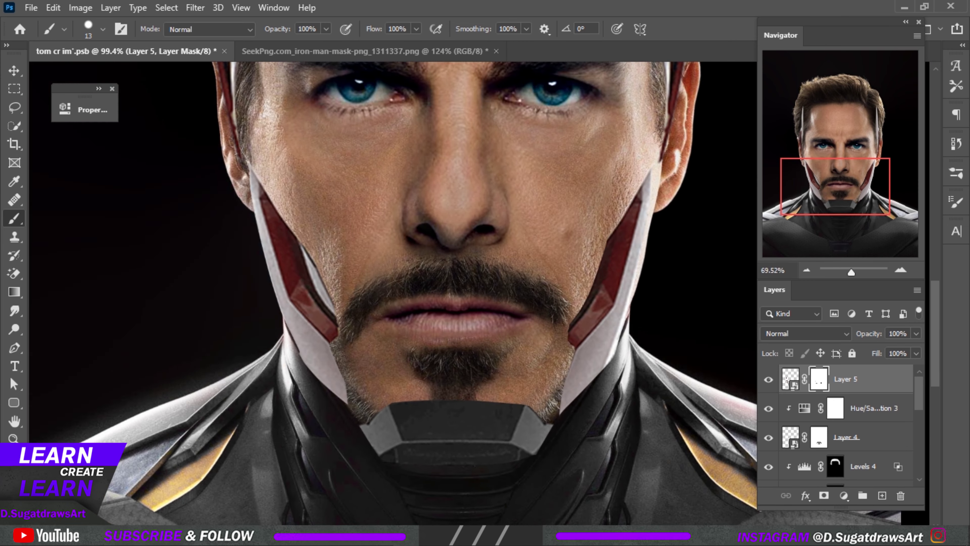
scroll(657, 348, up, 4)
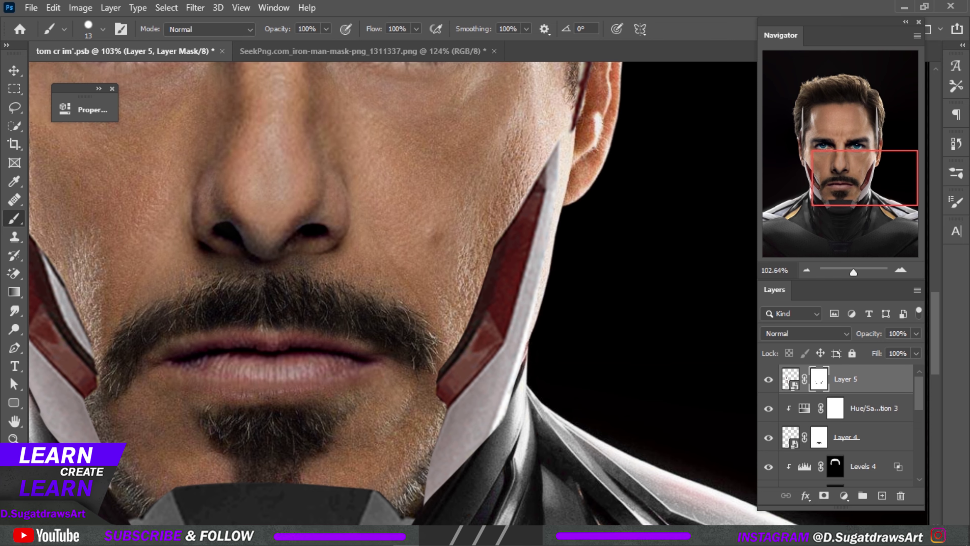
scroll(393, 293, down, 2)
scroll(393, 294, down, 2)
scroll(393, 294, down, 2)
Hide the white streak by the hairline and temple, then the spike top with a size-30 brush.
scroll(393, 294, down, 2)
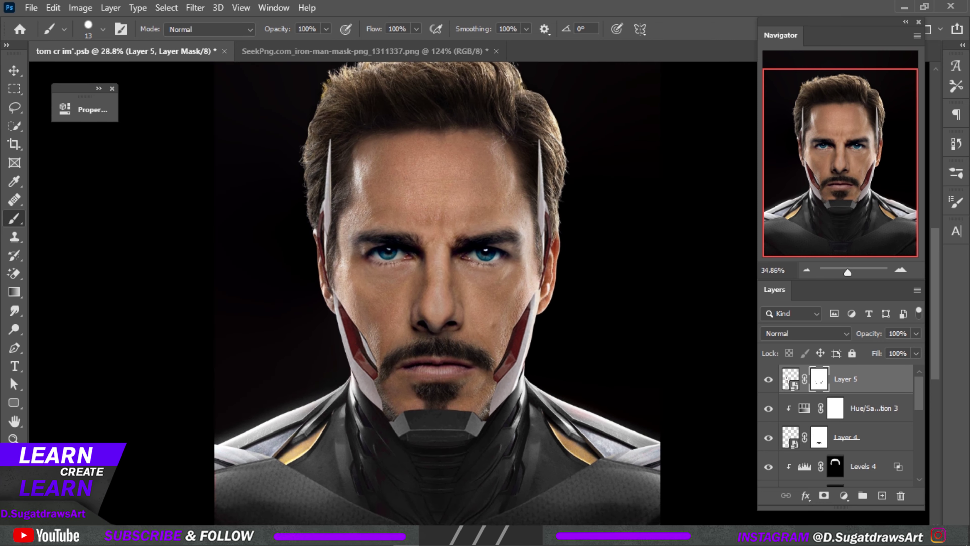
scroll(553, 160, up, 3)
drag(518, 112, 515, 265)
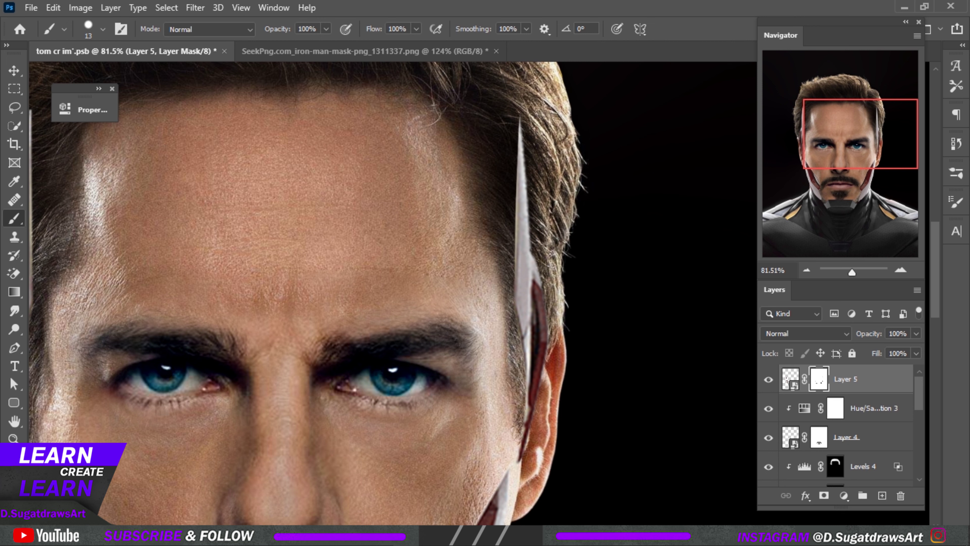
drag(520, 120, 528, 240)
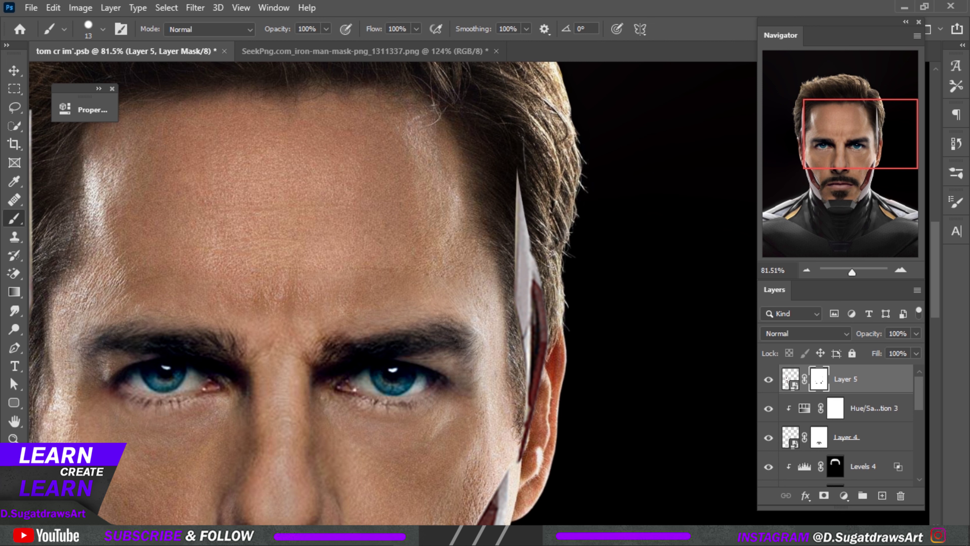
drag(527, 133, 531, 133)
scroll(515, 267, down, 5)
scroll(516, 267, up, 3)
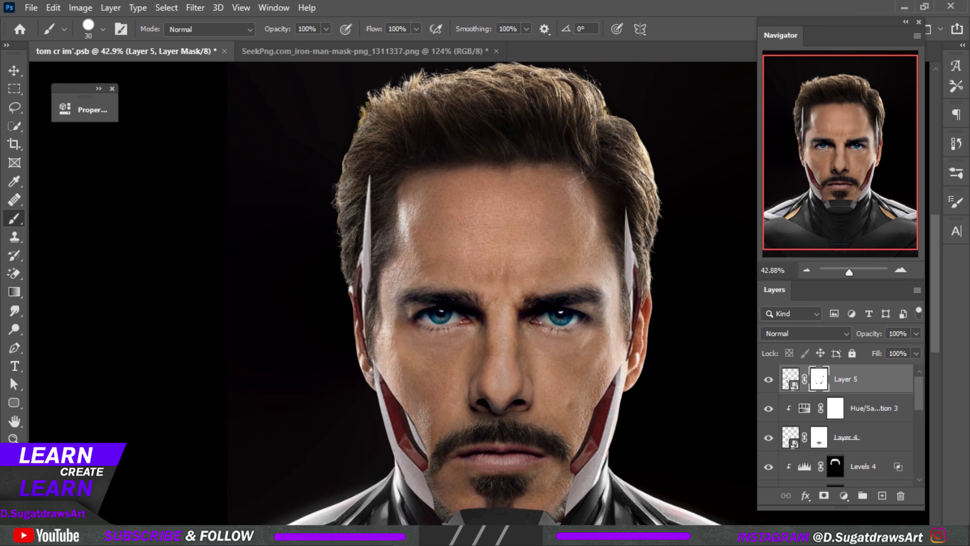
drag(366, 170, 366, 216)
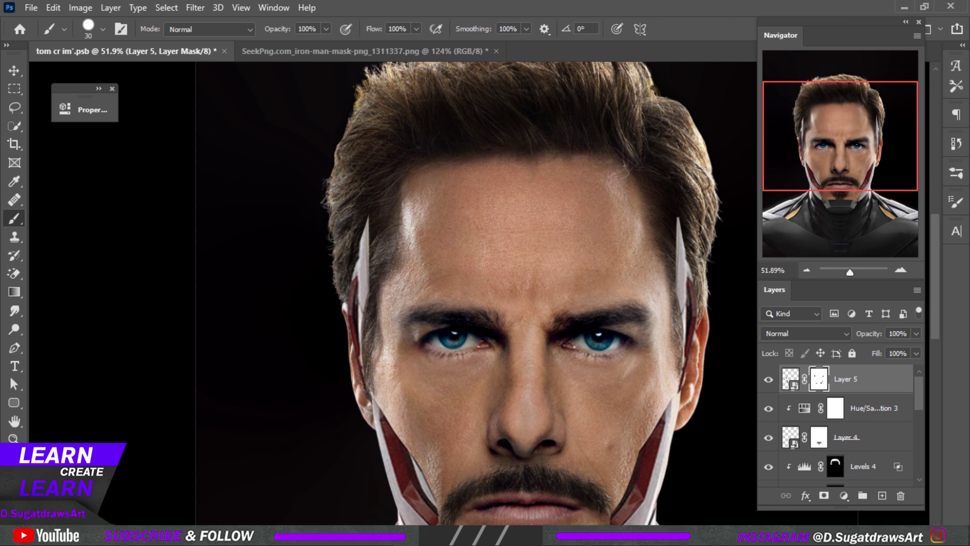
Mask down the white spike's tip and left edge with a smaller brush.
scroll(321, 298, down, 2)
scroll(321, 298, up, 1)
scroll(321, 298, up, 3)
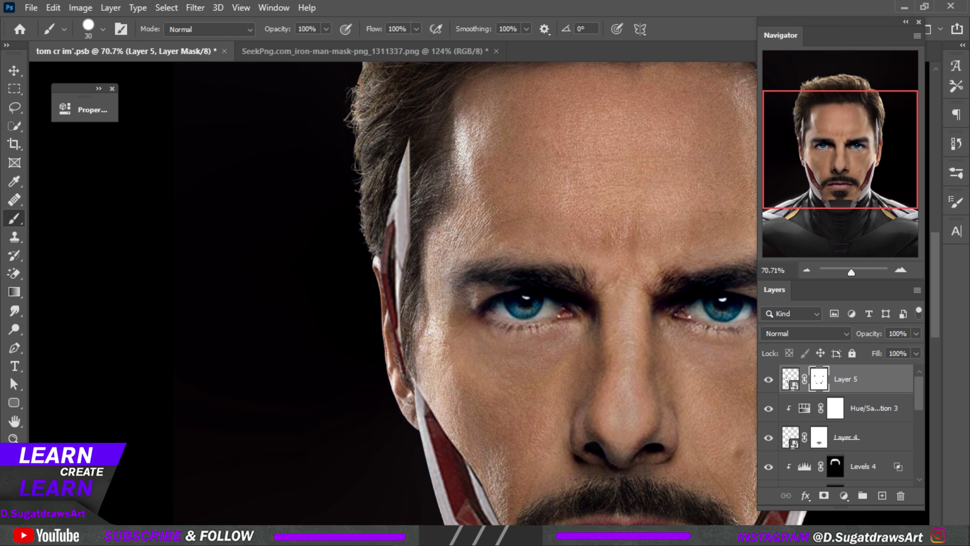
scroll(321, 298, up, 2)
drag(421, 122, 421, 276)
scroll(422, 276, down, 3)
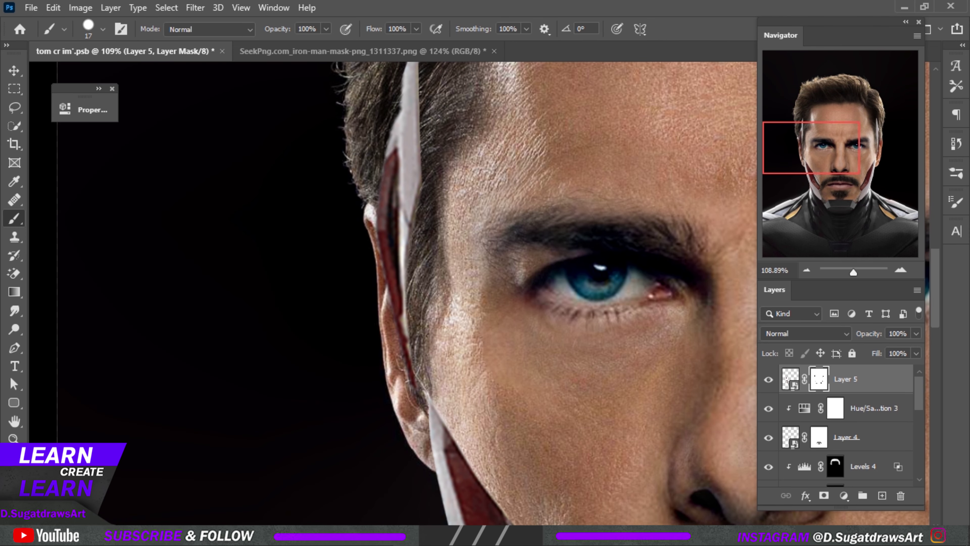
drag(420, 187, 407, 323)
scroll(408, 327, down, 2)
scroll(408, 327, up, 3)
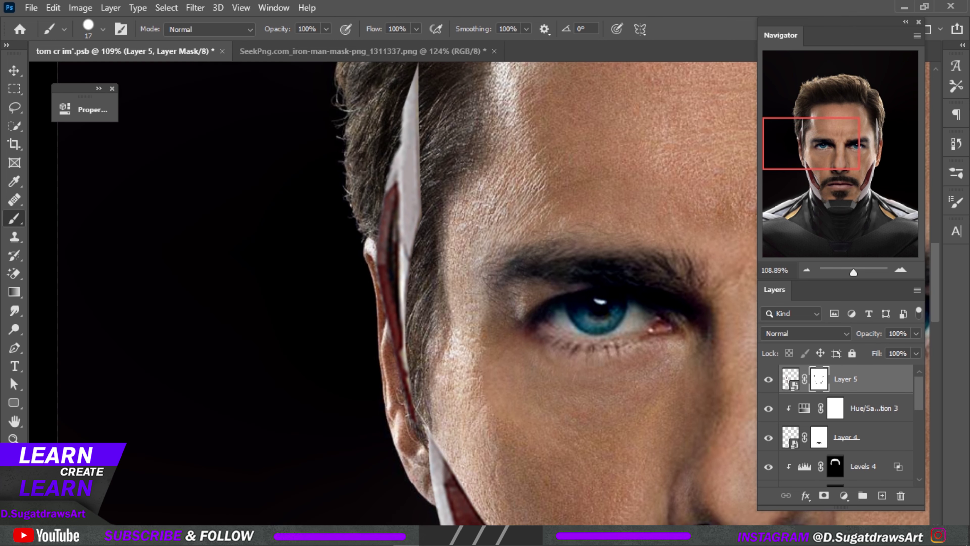
drag(399, 139, 386, 195)
drag(377, 266, 390, 340)
scroll(390, 340, down, 3)
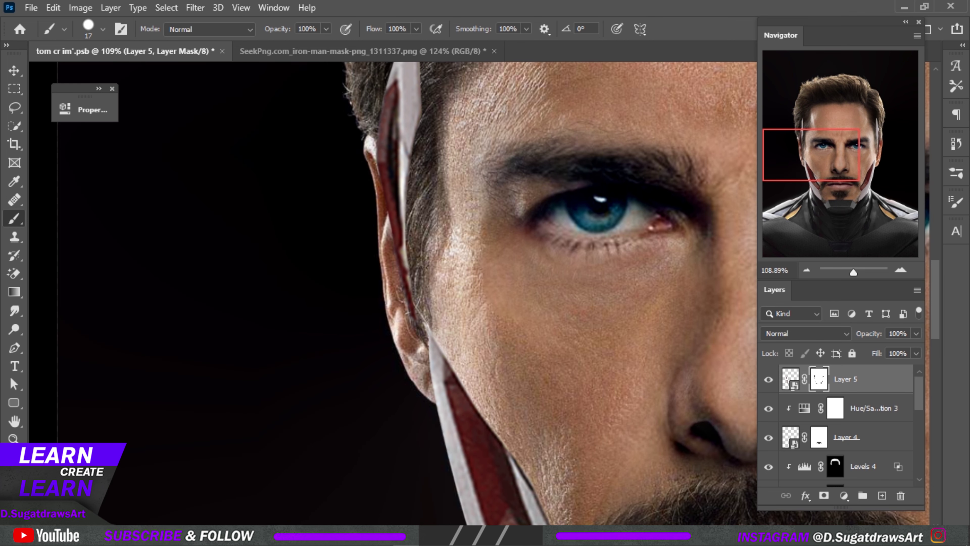
Tidy the spike's outer and inner edges and narrow the red strip beside the ear.
key(ctrl+0)
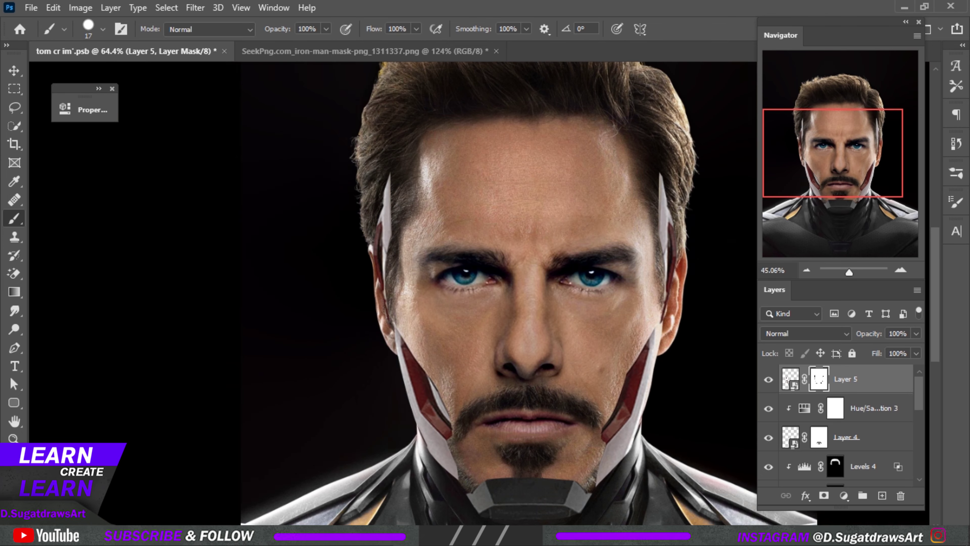
scroll(584, 278, up, 2)
scroll(585, 278, up, 3)
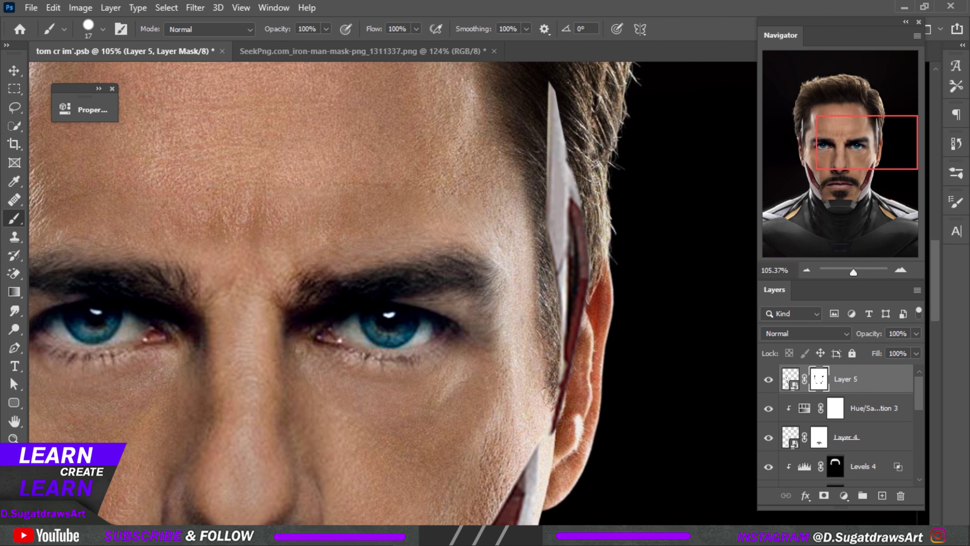
drag(558, 295, 562, 363)
drag(571, 168, 583, 224)
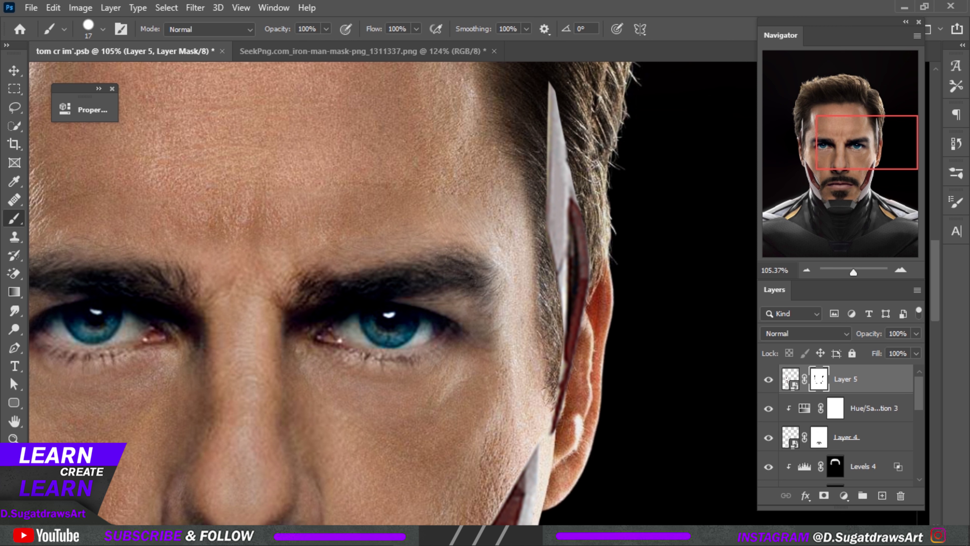
drag(590, 257, 561, 415)
key(ctrl+0)
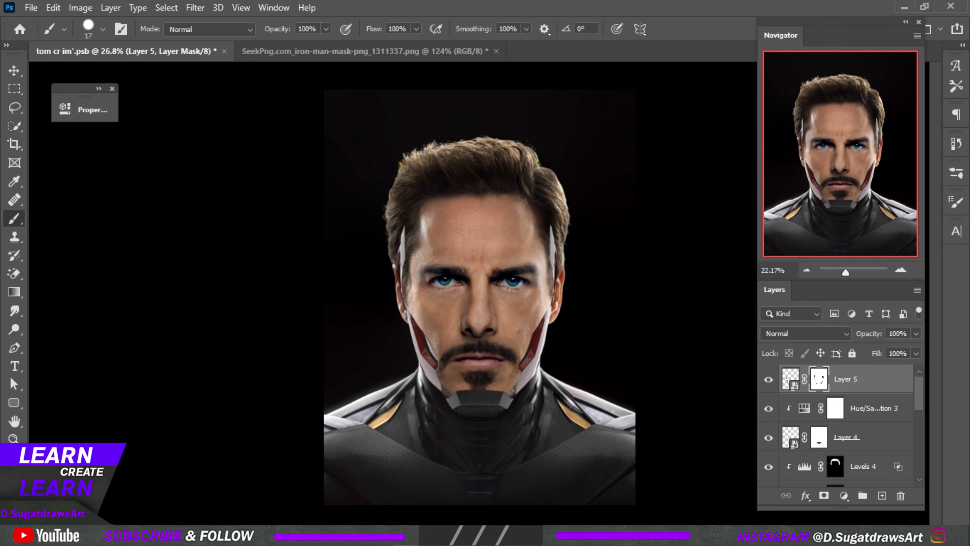
Add a Hue/Saturation adjustment clipped to Layer 5, targeting the Reds.
key(v)
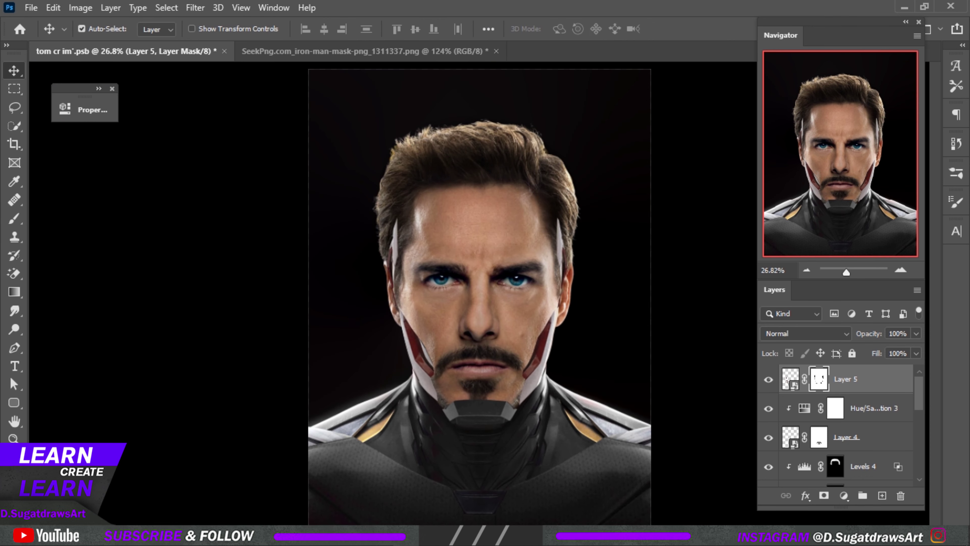
scroll(478, 291, up, 1)
click(843, 495)
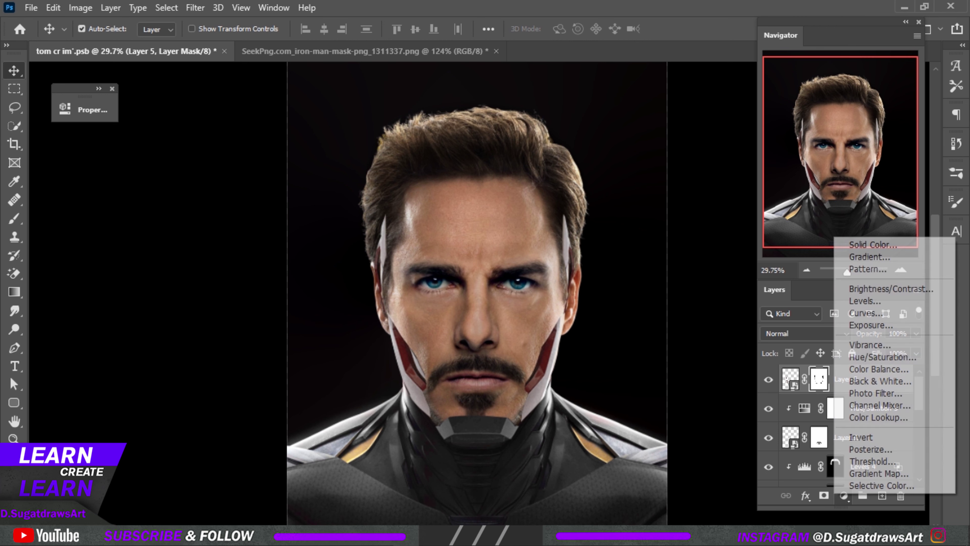
click(863, 358)
click(179, 320)
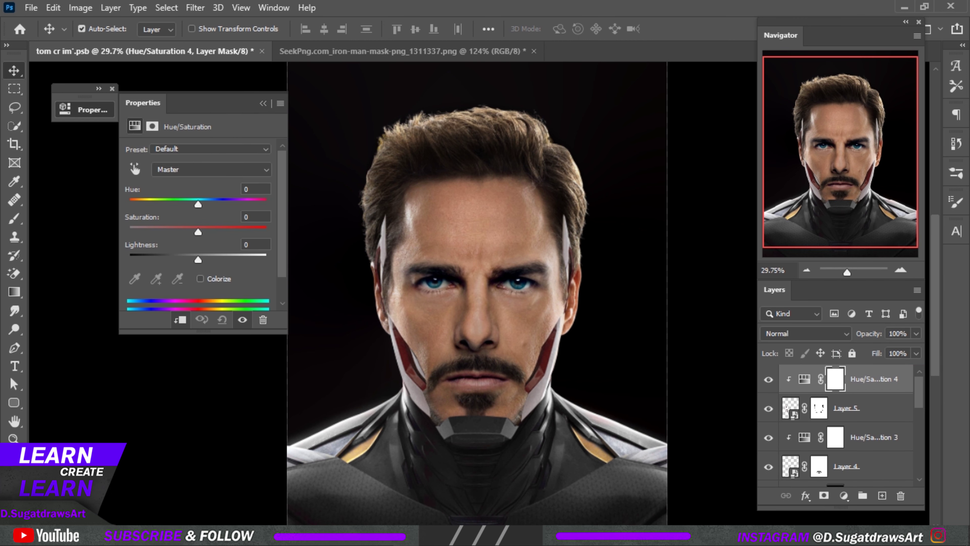
click(211, 170)
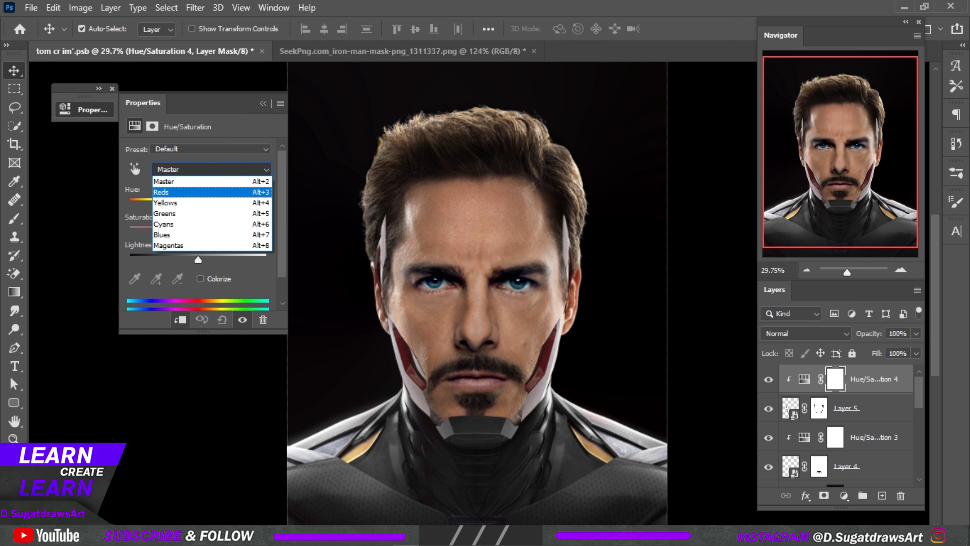
click(171, 182)
Shift the Reds to gold with Hue +30, Saturation +14, Lightness +17, and save.
mouse_move(198, 205)
mouse_down()
mouse_move(130, 204)
mouse_move(222, 204)
mouse_move(207, 232)
mouse_move(221, 232)
mouse_move(202, 204)
mouse_move(225, 204)
mouse_move(230, 232)
mouse_up()
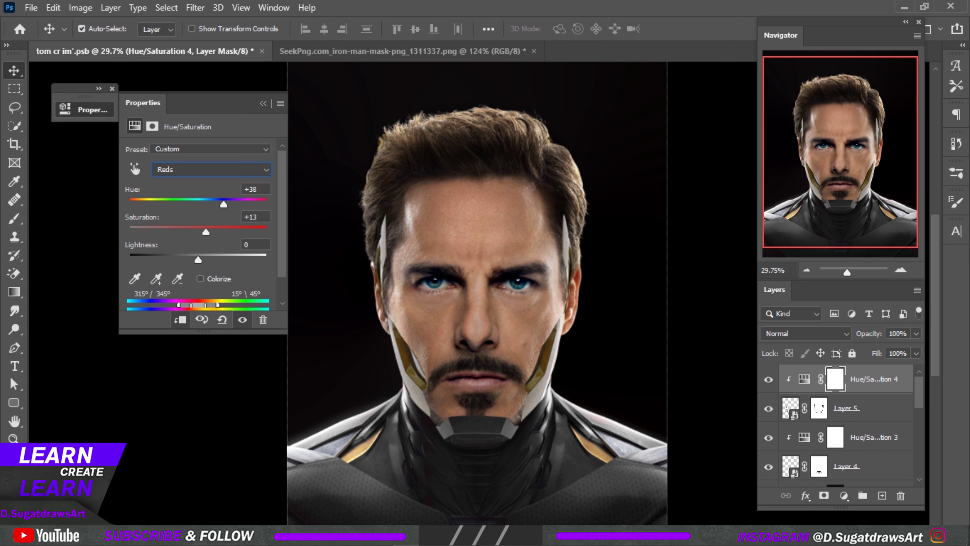
mouse_move(198, 260)
mouse_down()
mouse_move(210, 260)
mouse_move(206, 232)
mouse_up()
drag(223, 204, 218, 204)
scroll(477, 295, down, 3)
scroll(477, 294, up, 3)
key(ctrl+s)
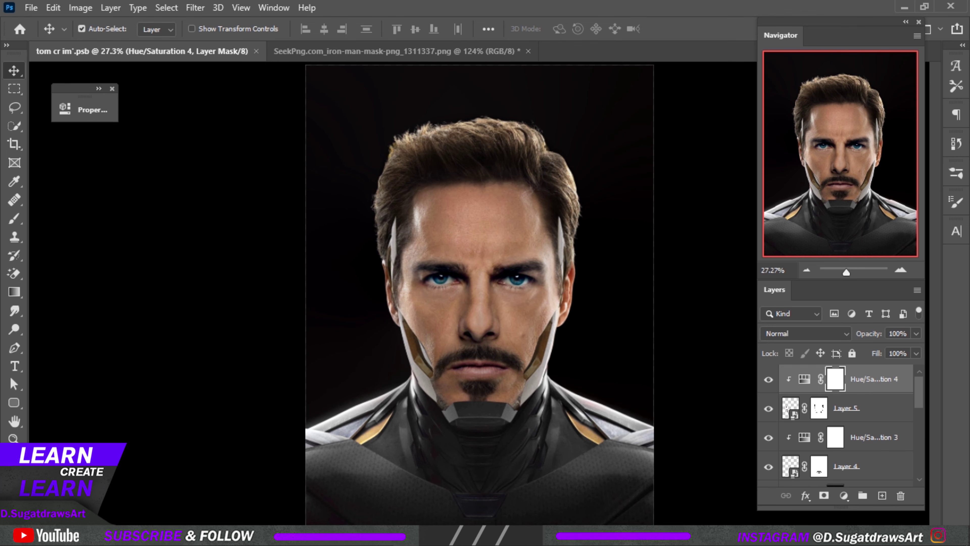
key(alt+bracketleft)
Paint the mask along the left cheek plate, removing the thin dark line.
key(b)
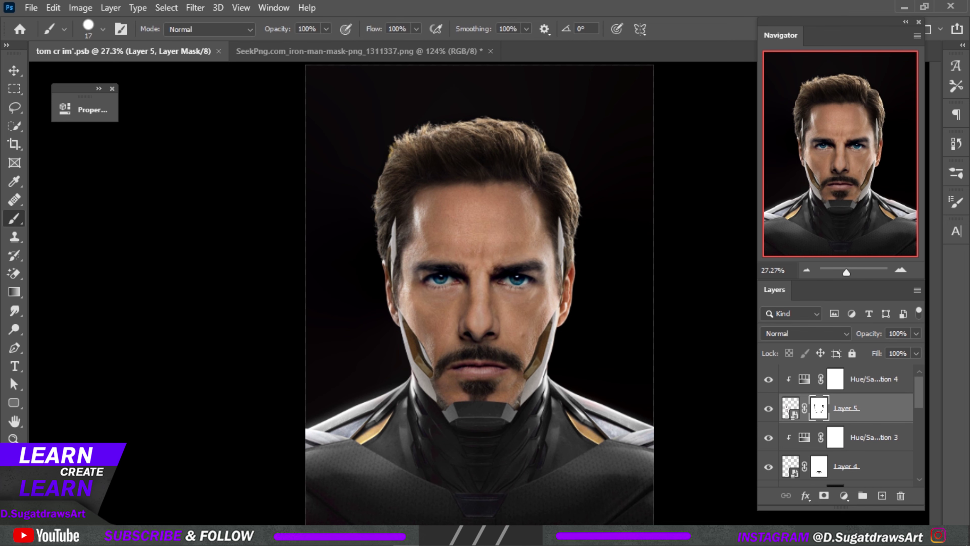
alt+scroll(471, 358, up, 5)
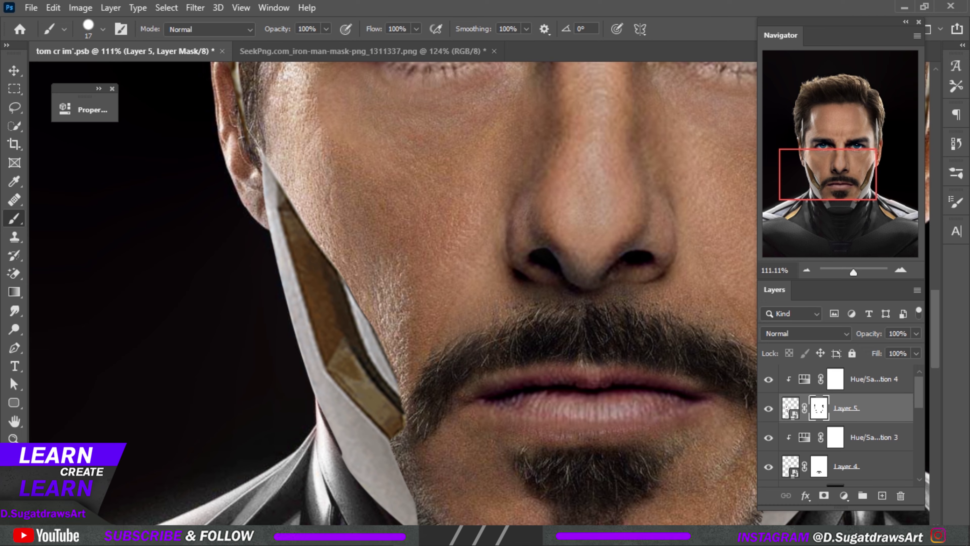
alt+scroll(363, 306, down, 5)
alt+scroll(363, 305, down, 2)
alt+scroll(363, 306, up, 7)
drag(360, 287, 425, 424)
drag(393, 339, 412, 379)
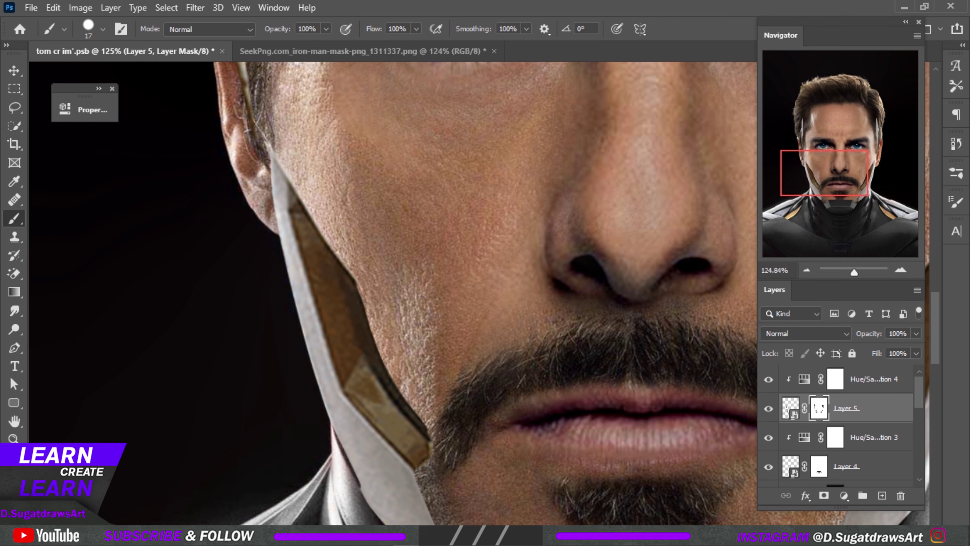
scroll(394, 294, down, 3)
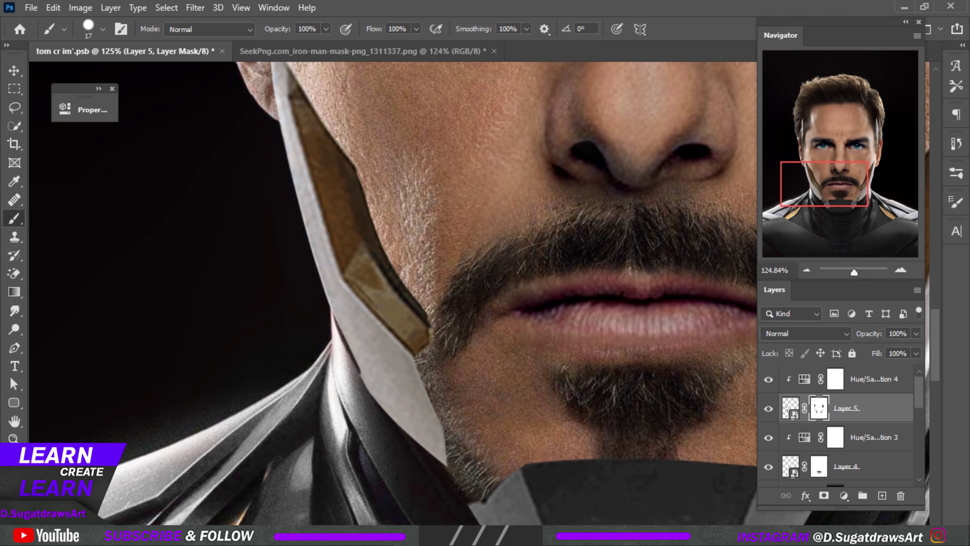
scroll(432, 336, down, 3)
scroll(431, 336, up, 3)
scroll(432, 337, up, 1)
Hide the bright sliver at the plate tip and smooth the right cheek's plate edge.
drag(425, 304, 424, 349)
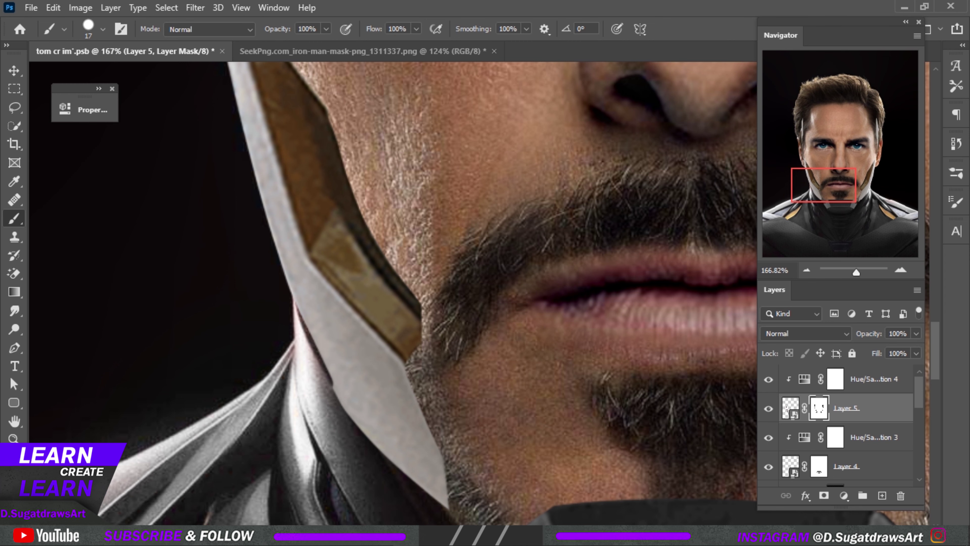
scroll(405, 393, down, 2)
scroll(405, 392, down, 1)
scroll(405, 393, down, 1)
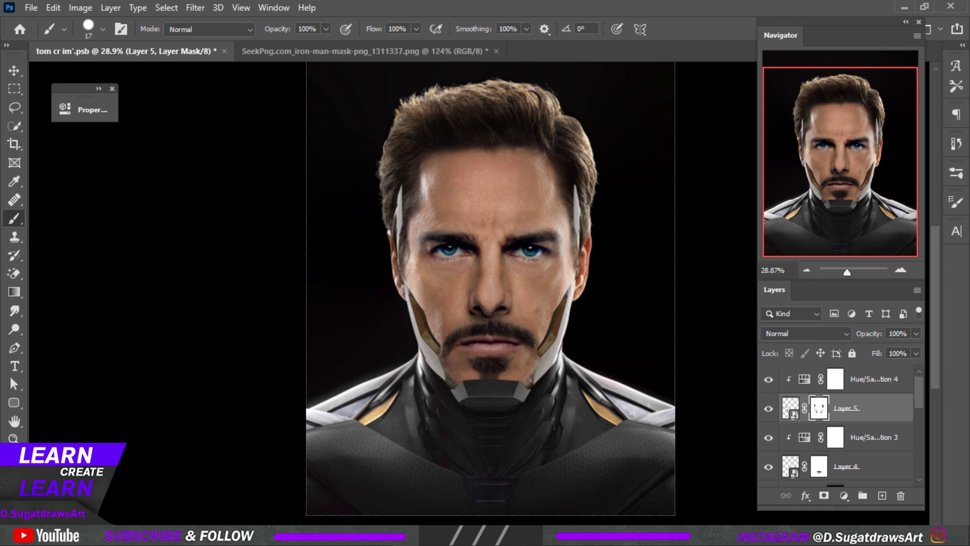
scroll(540, 332, up, 1)
scroll(540, 333, up, 2)
scroll(540, 332, up, 1)
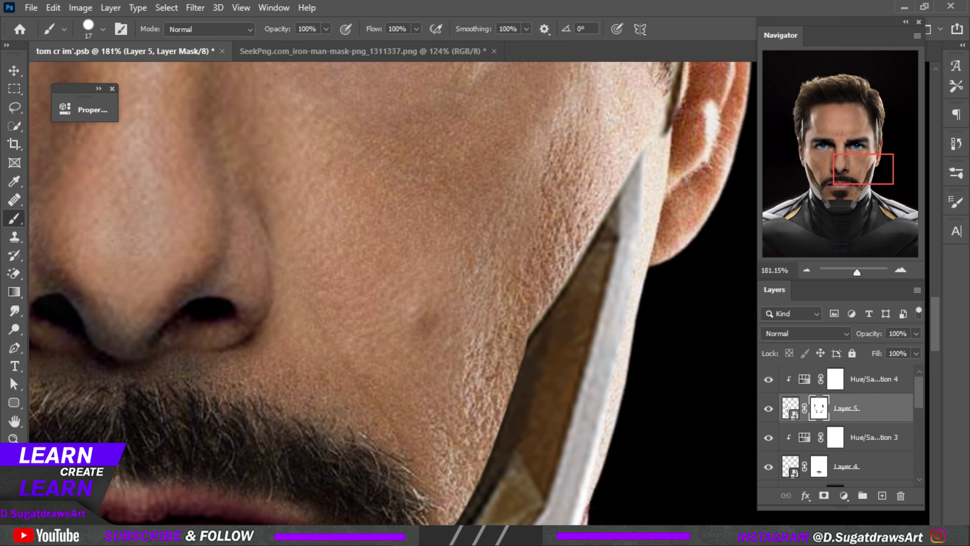
drag(590, 232, 563, 293)
scroll(459, 287, down, 3)
scroll(458, 287, down, 3)
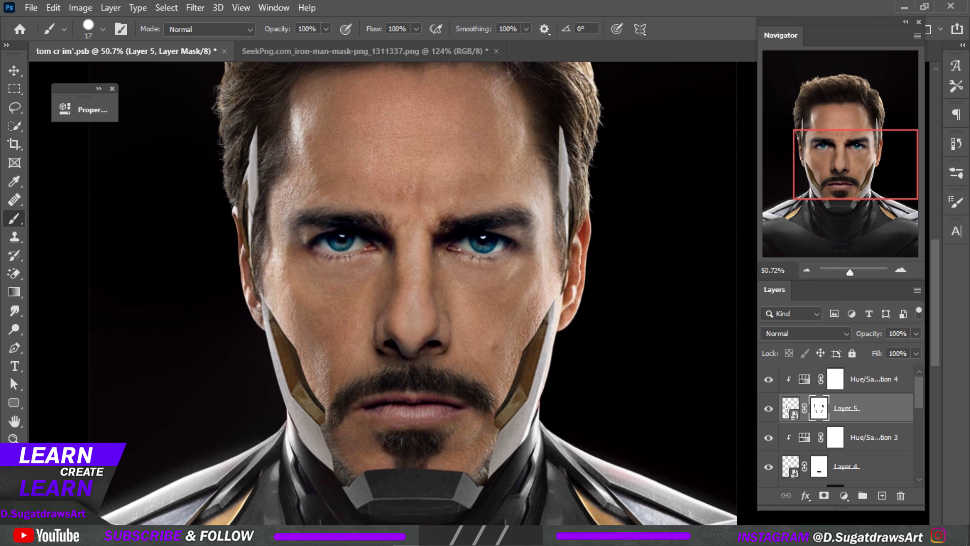
scroll(459, 287, down, 1)
scroll(459, 287, down, 1)
scroll(495, 315, up, 1)
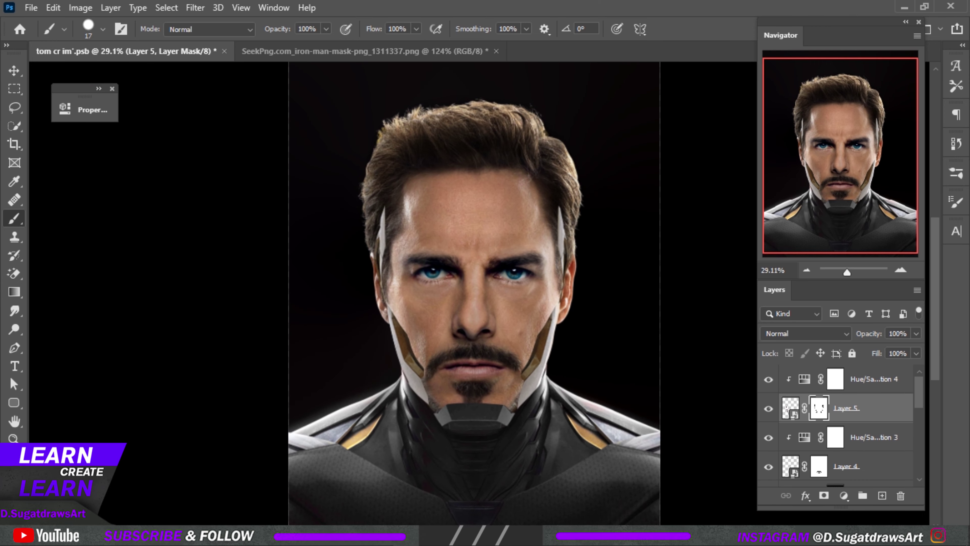
key(v)
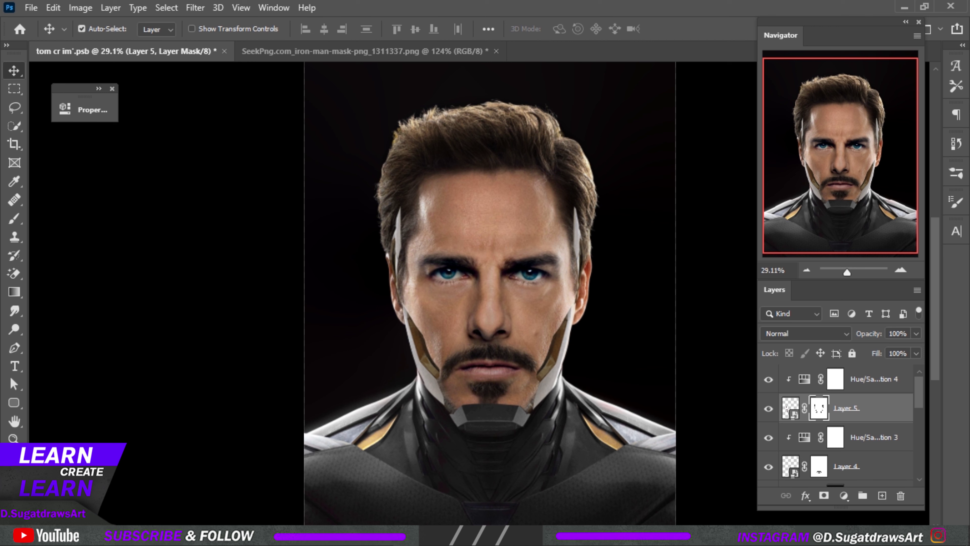
scroll(840, 424, down, 1)
Add a clipped Exposure adjustment at −3.01 above Levels 4, with its mask inverted to black.
scroll(841, 424, down, 1)
click(835, 437)
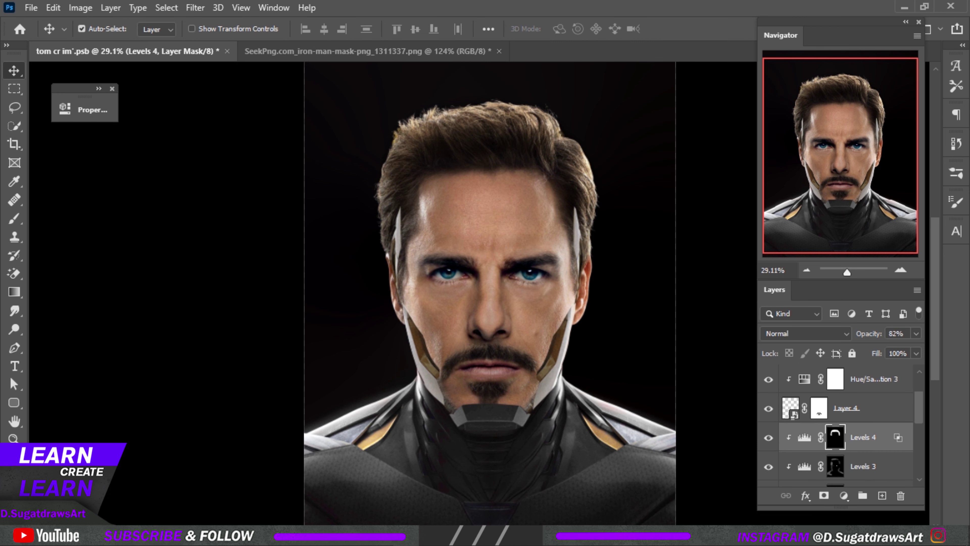
click(844, 495)
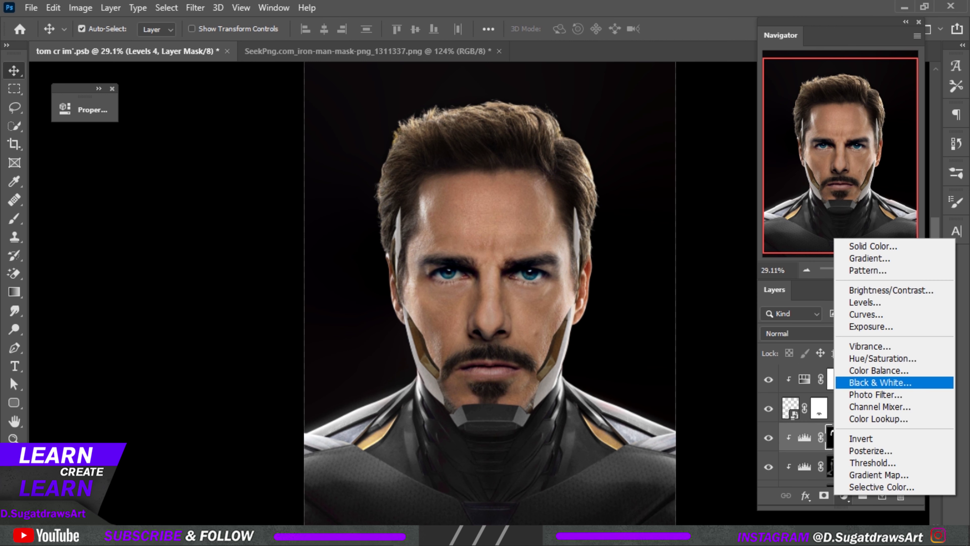
click(871, 326)
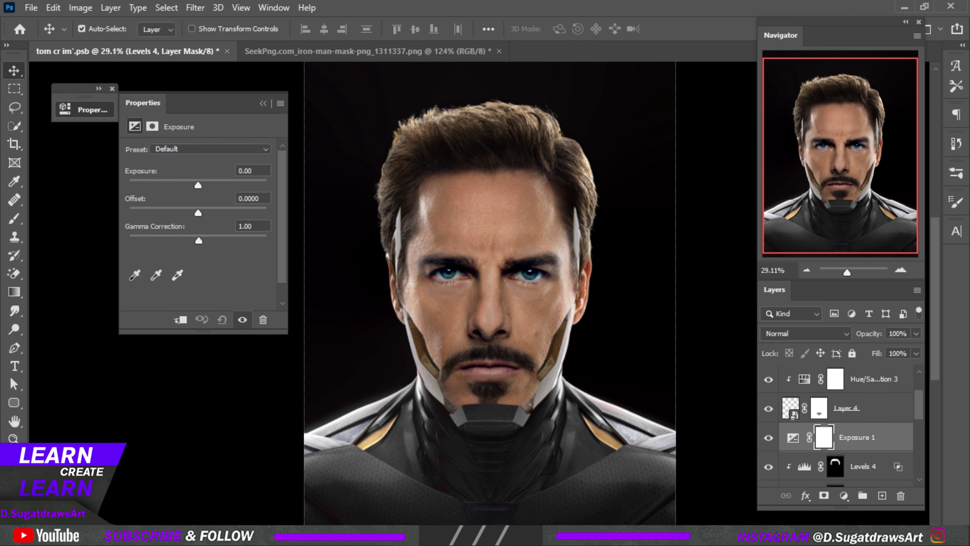
key(ctrl+alt+g)
drag(198, 185, 137, 185)
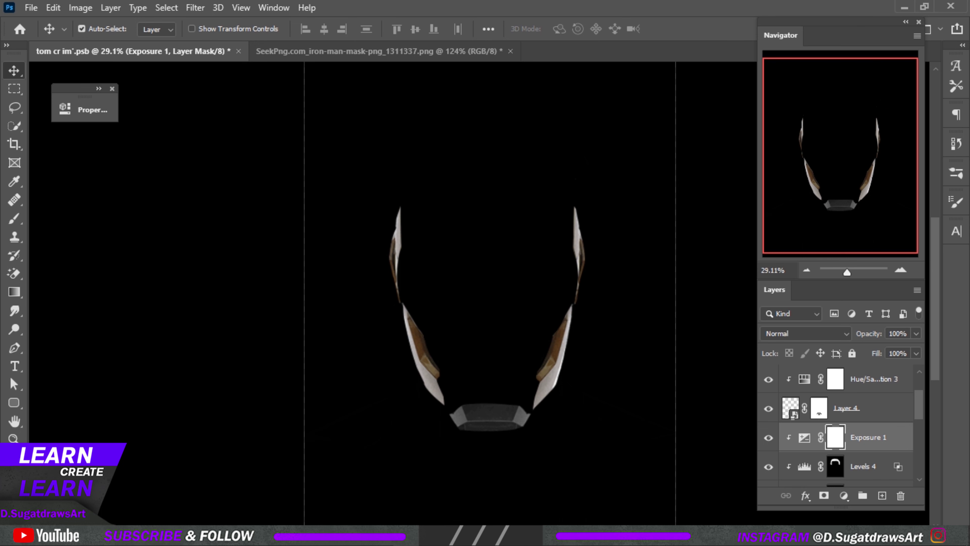
key(ctrl+i)
key(b)
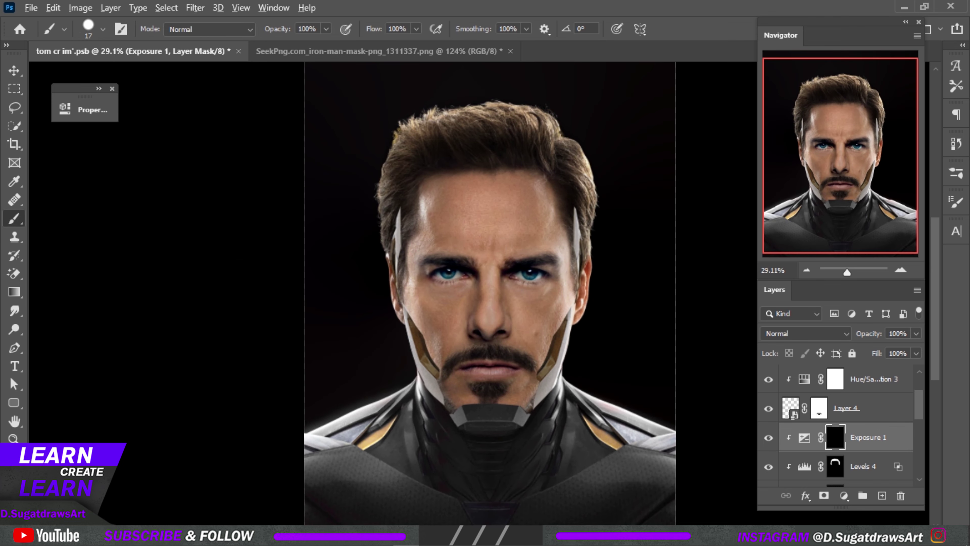
scroll(543, 344, up, 4)
scroll(542, 344, up, 3)
right_click(618, 118)
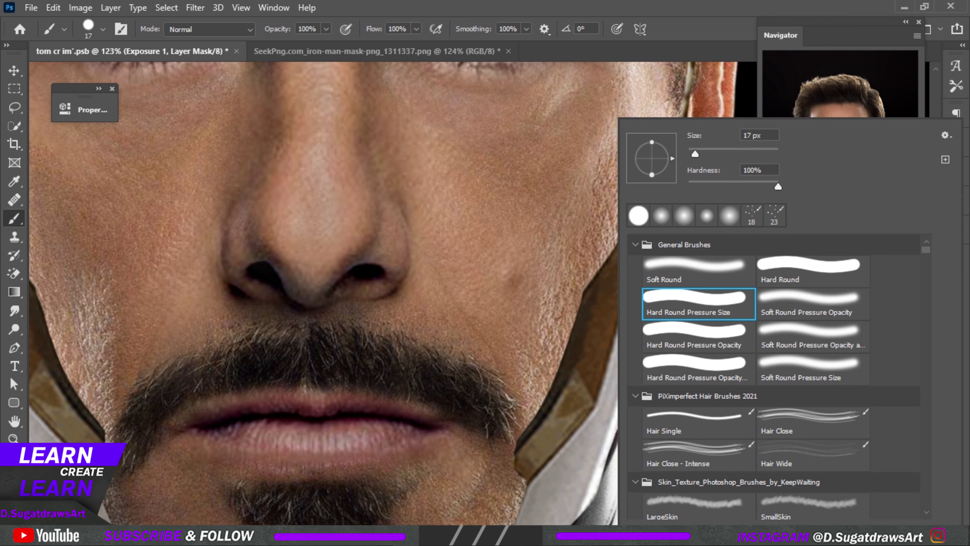
Pick a soft round 10 px brush and shade the jaw along the plate edge.
click(661, 216)
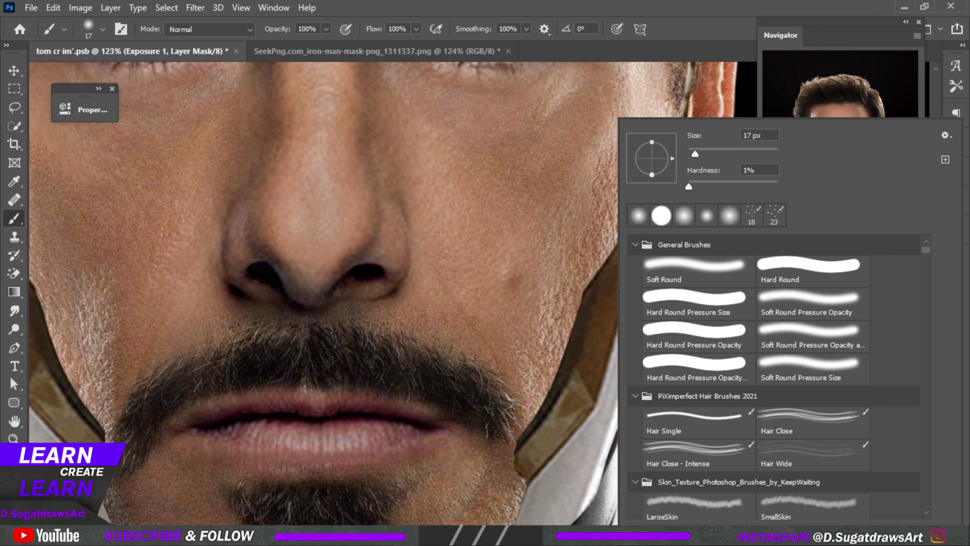
key(Return)
drag(648, 271, 649, 271)
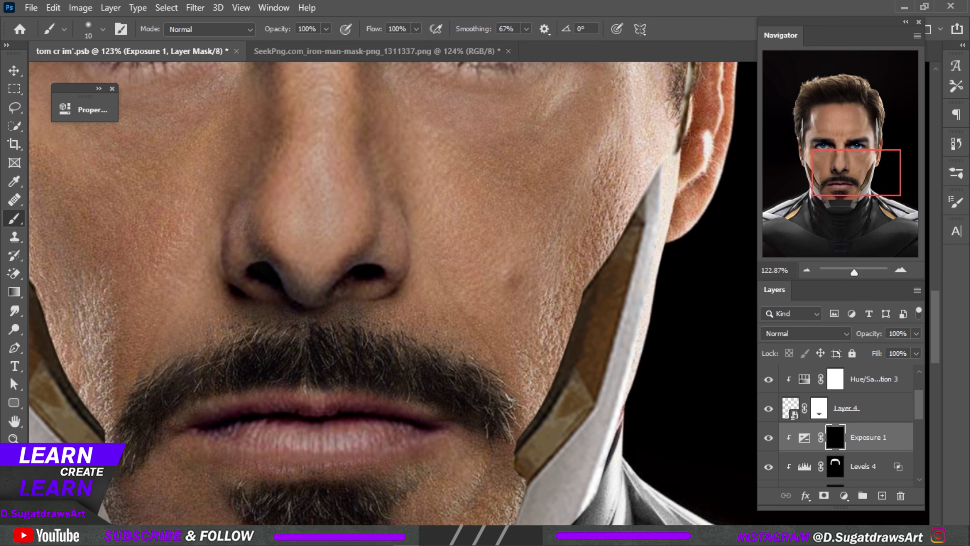
drag(583, 284, 533, 424)
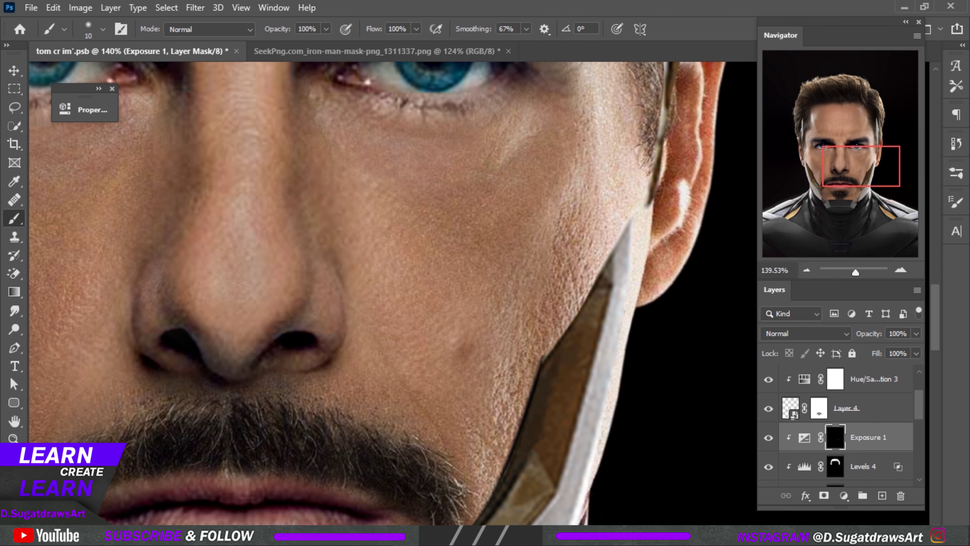
drag(544, 356, 597, 273)
Darken the skin along the left plate's inner edge and the adjacent jaw edge.
alt+scroll(382, 267, down, 5)
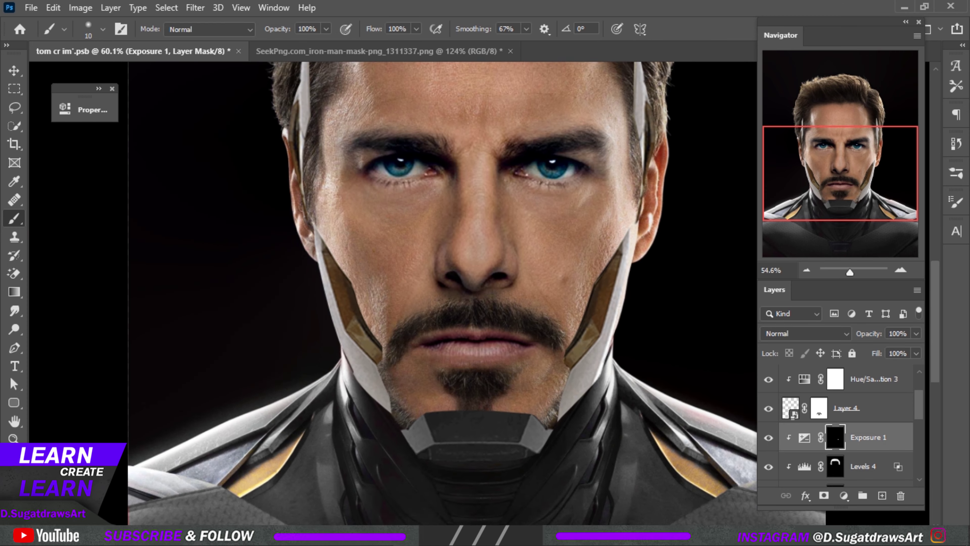
alt+scroll(267, 268, up, 6)
drag(283, 111, 381, 264)
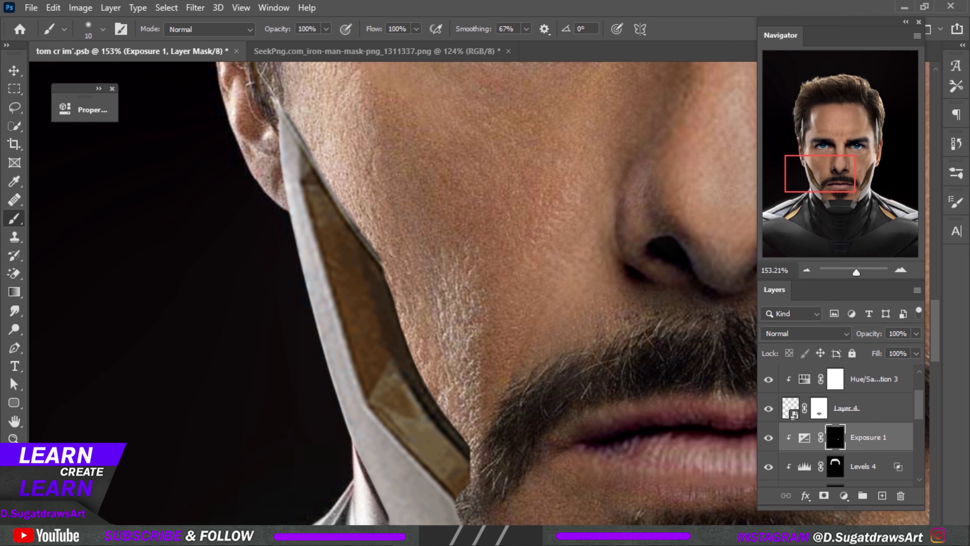
drag(275, 114, 386, 268)
scroll(383, 280, down, 4)
scroll(383, 280, up, 1)
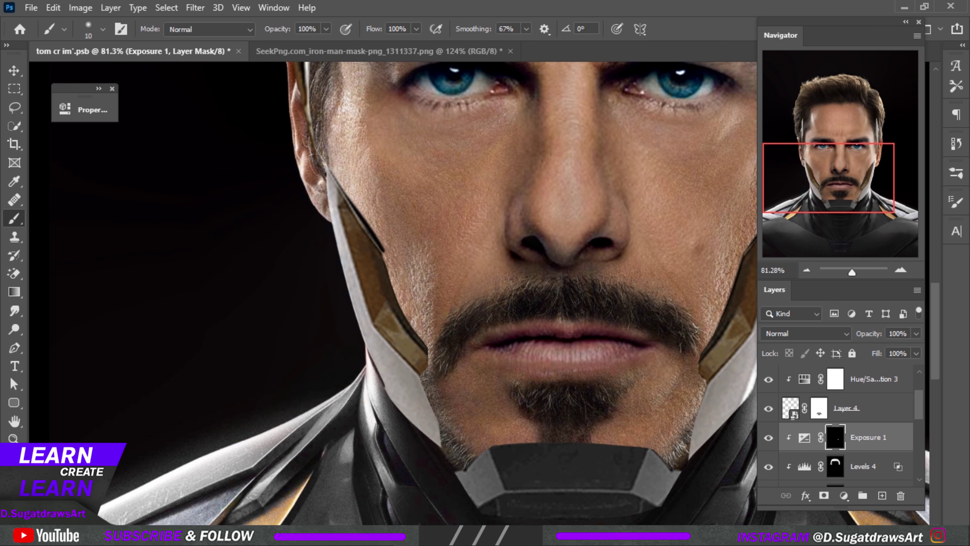
scroll(383, 280, up, 2)
drag(382, 245, 438, 367)
Lighten the dark jaw-plate line and redo the shading up the left jaw edge.
scroll(437, 367, down, 2)
scroll(397, 275, down, 1)
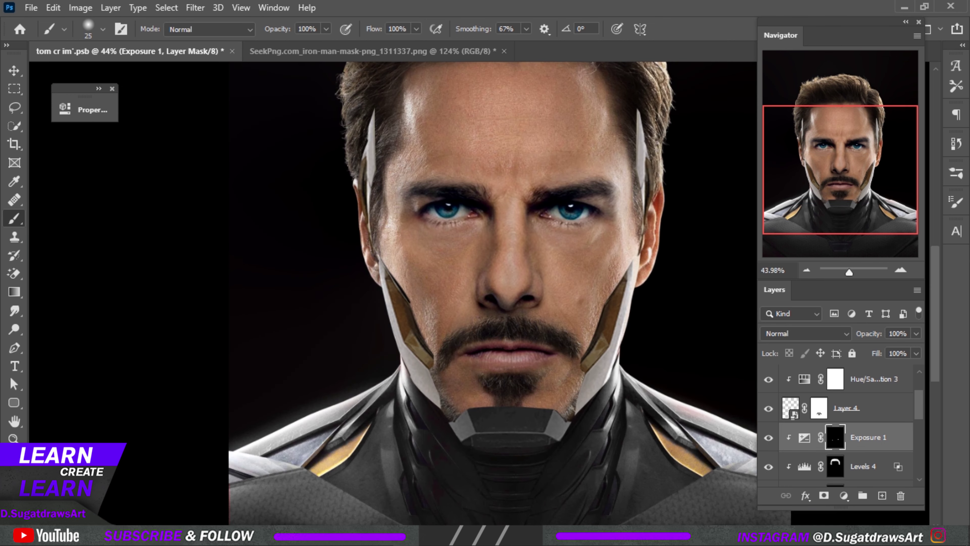
scroll(397, 275, up, 2)
scroll(397, 275, up, 3)
drag(370, 306, 342, 248)
scroll(342, 249, down, 3)
scroll(342, 248, up, 1)
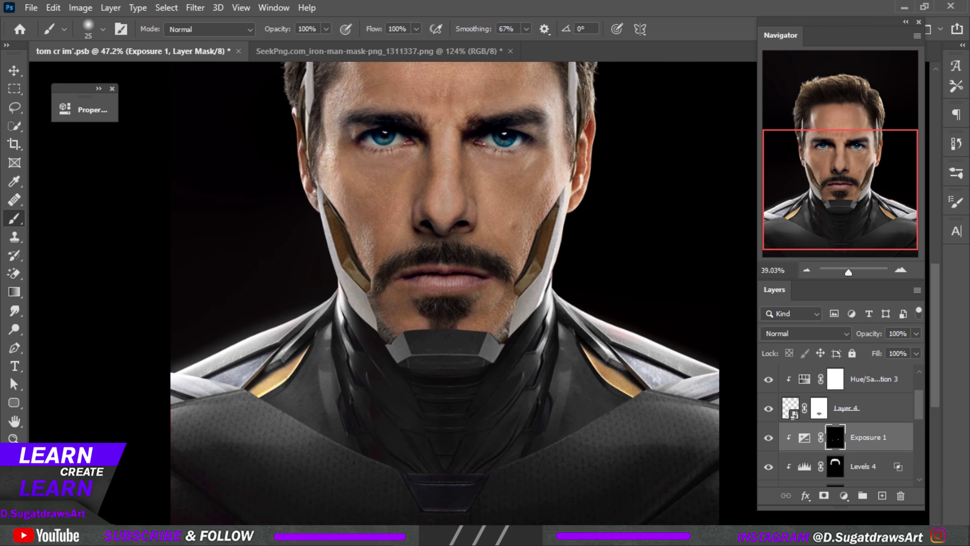
scroll(294, 305, up, 4)
scroll(294, 305, up, 1)
drag(262, 271, 295, 382)
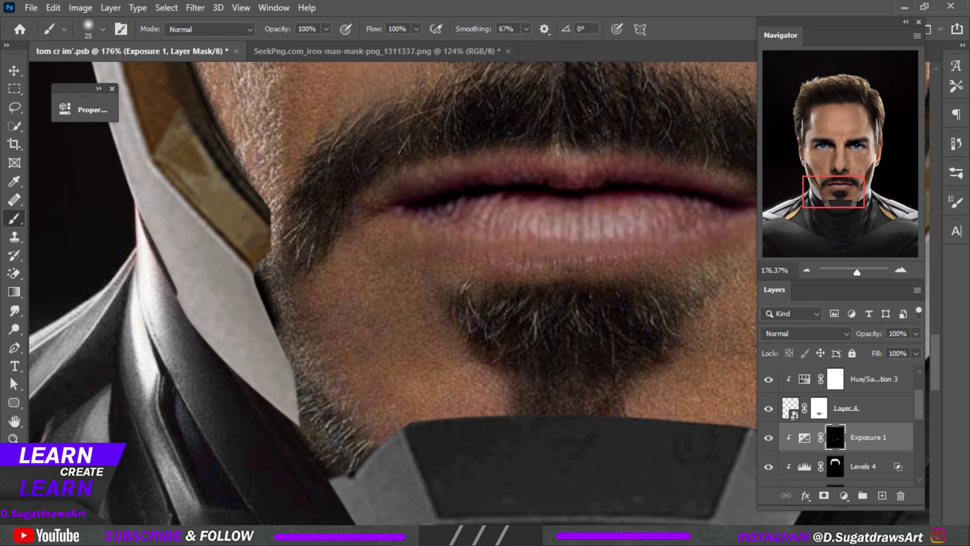
key(ctrl+z)
drag(272, 239, 255, 277)
mouse_move(272, 210)
mouse_down()
mouse_move(274, 241)
mouse_move(254, 279)
mouse_move(280, 377)
mouse_move(279, 340)
mouse_up()
Shade the beard edge, the right jaw edge and the jaw beside the chin plate.
scroll(254, 279, down, 5)
scroll(272, 296, up, 4)
scroll(420, 305, down, 2)
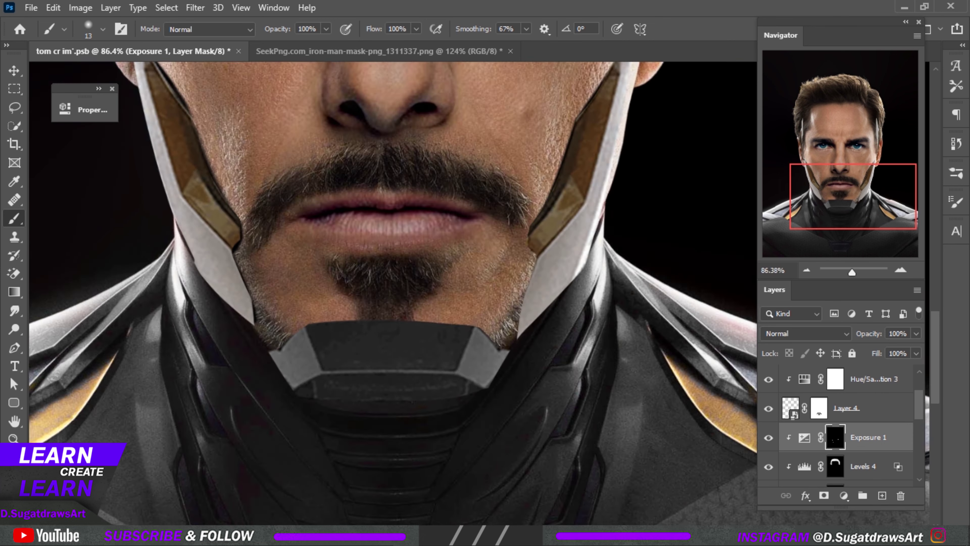
scroll(420, 306, down, 2)
scroll(420, 306, up, 3)
scroll(420, 306, up, 2)
drag(424, 336, 430, 287)
key(ctrl+z)
drag(424, 334, 451, 226)
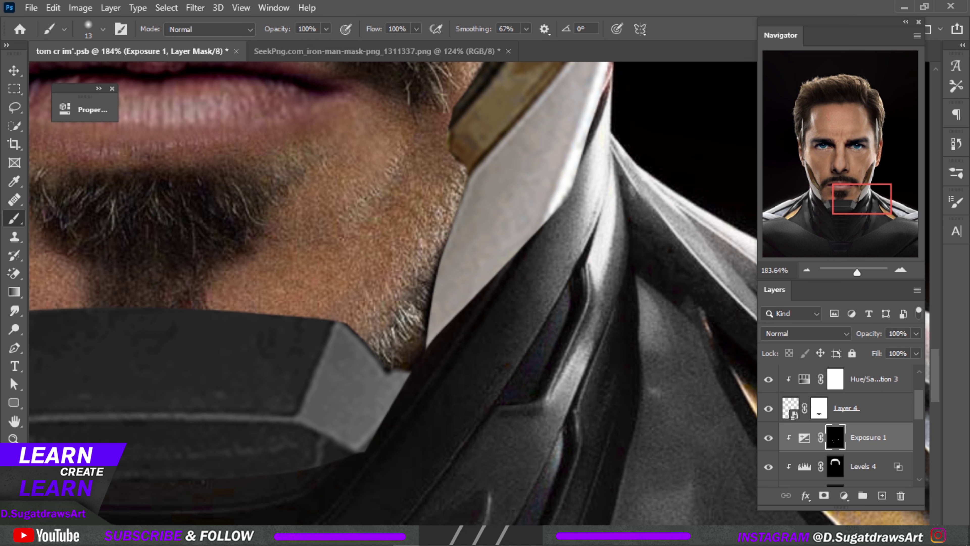
mouse_move(448, 150)
mouse_down()
mouse_move(465, 175)
mouse_move(443, 241)
mouse_up()
alt+scroll(443, 244, down, 3)
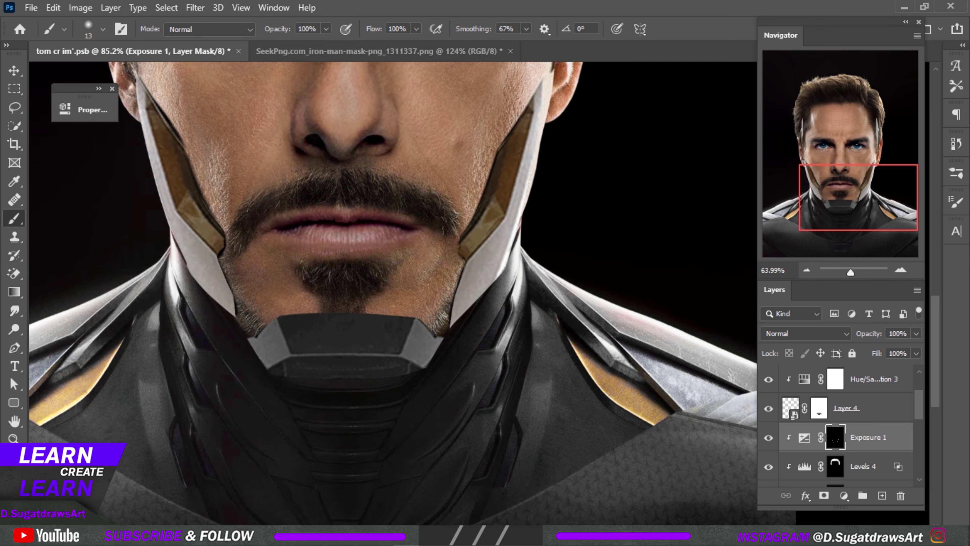
alt+scroll(443, 245, down, 3)
alt+scroll(359, 323, up, 4)
drag(301, 306, 316, 293)
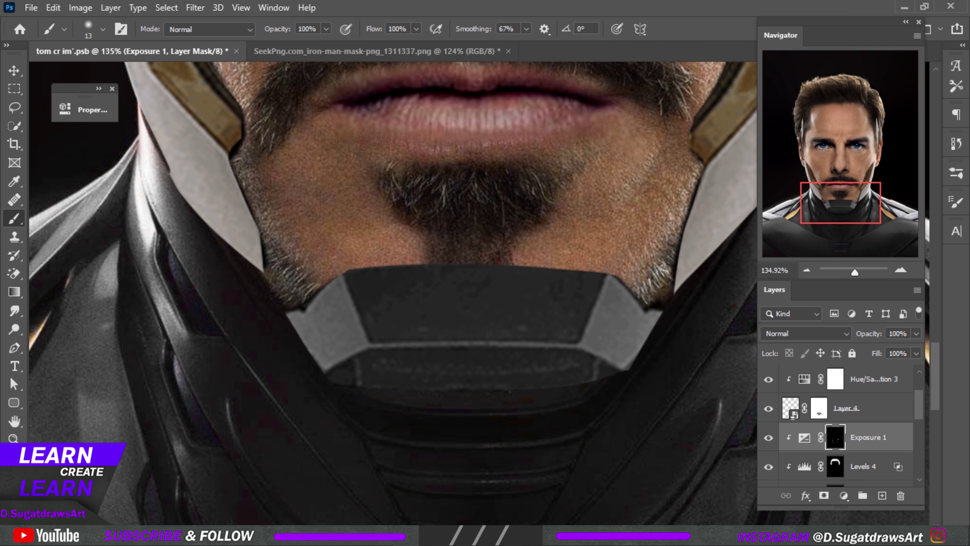
Enlarge the brush to 16 px and shade along the temple strip's edges.
mouse_move(344, 276)
mouse_down()
mouse_move(573, 269)
mouse_move(483, 263)
mouse_up()
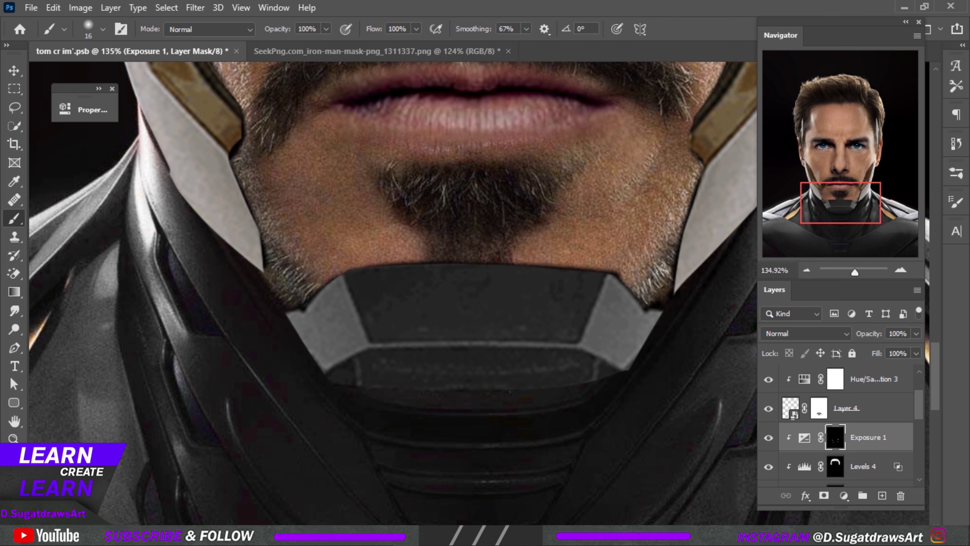
scroll(616, 251, up, 2)
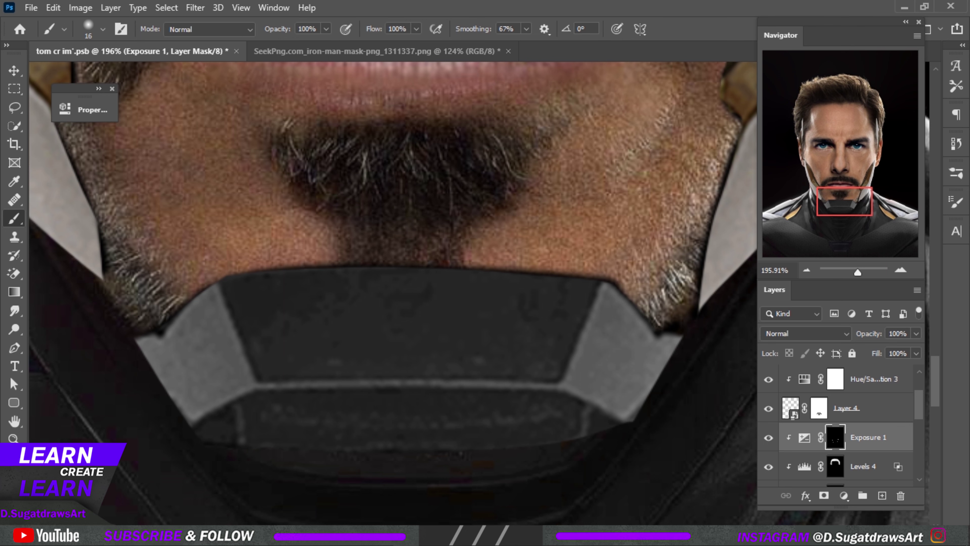
scroll(616, 280, down, 3)
scroll(615, 280, down, 5)
scroll(363, 252, down, 2)
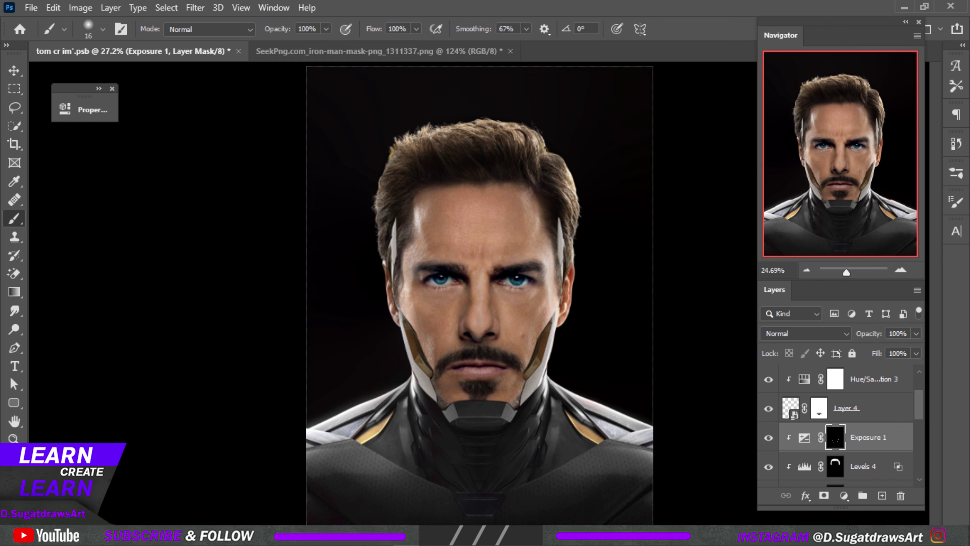
scroll(362, 252, up, 1)
scroll(362, 252, up, 3)
scroll(363, 252, up, 2)
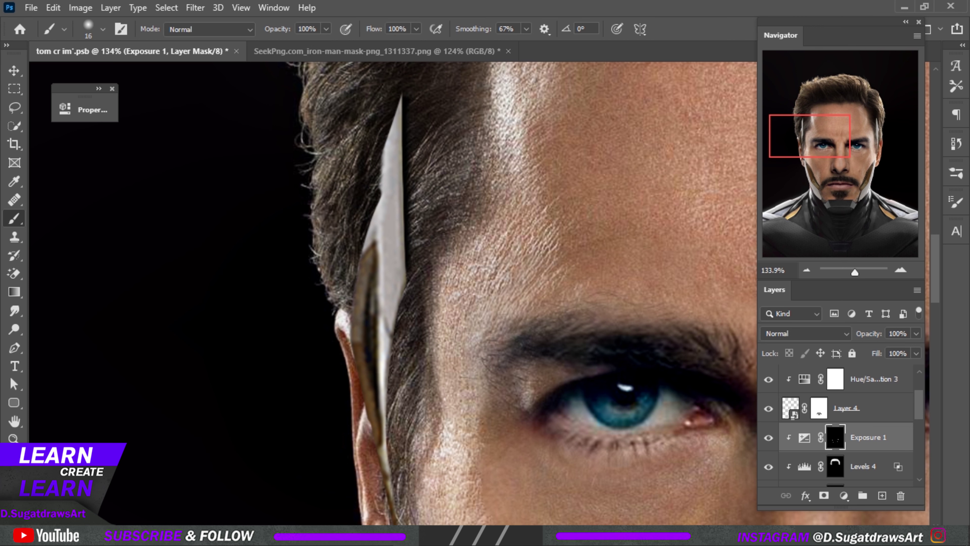
drag(407, 109, 409, 276)
scroll(409, 276, down, 3)
scroll(409, 276, down, 3)
drag(408, 157, 391, 261)
scroll(393, 268, down, 5)
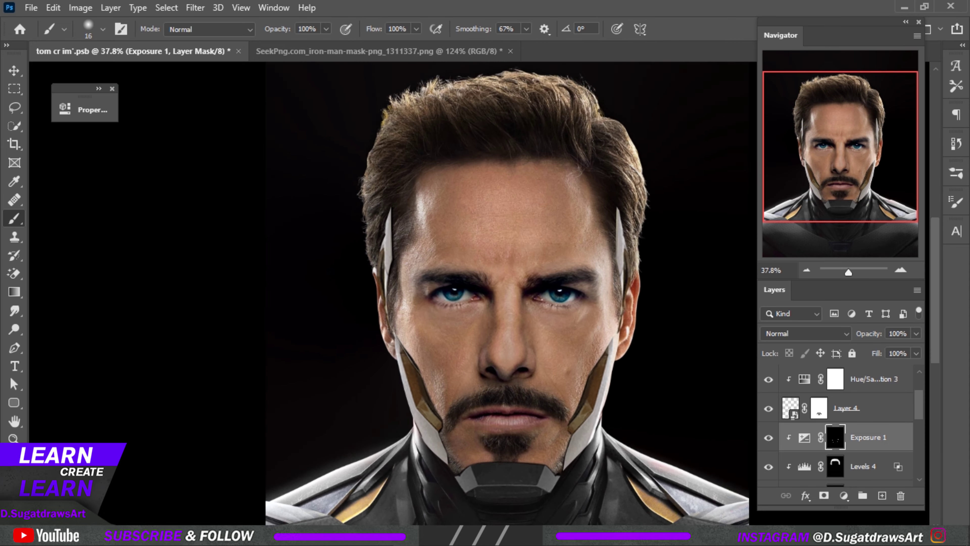
scroll(496, 229, up, 5)
Darken the skin along the other temple strip edge, redoing the strokes once.
drag(520, 169, 518, 340)
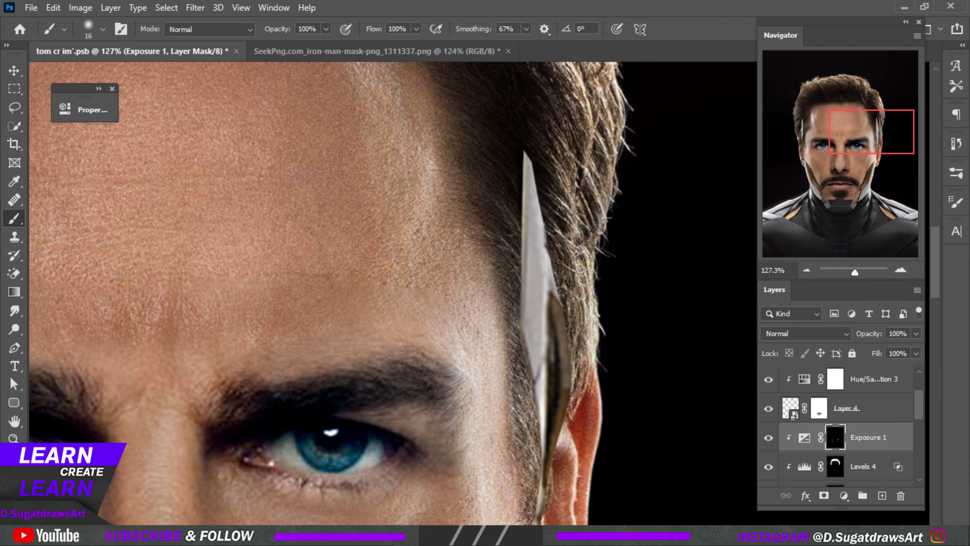
scroll(519, 340, down, 5)
drag(517, 208, 539, 340)
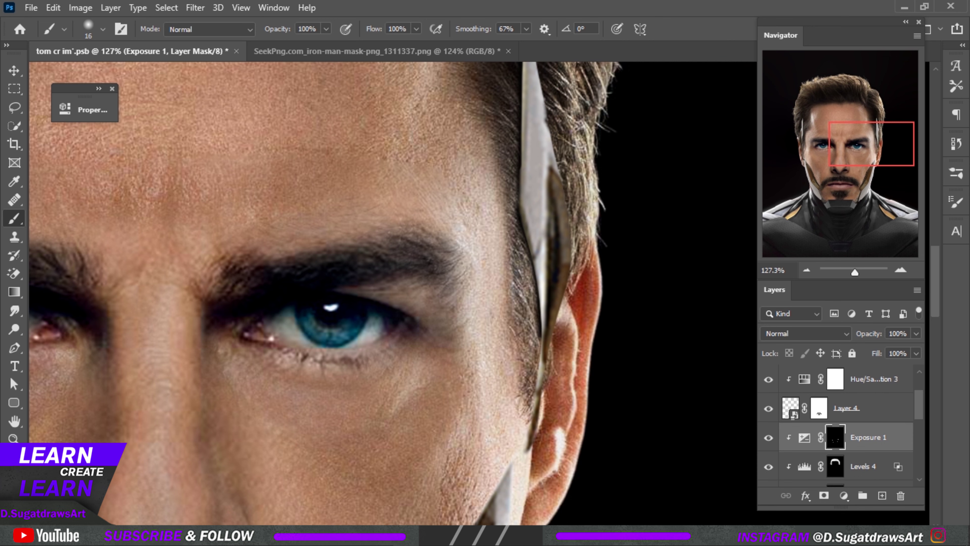
drag(514, 208, 529, 277)
key(ctrl+z)
drag(520, 222, 533, 297)
scroll(382, 268, down, 3)
scroll(382, 268, down, 2)
scroll(382, 268, up, 1)
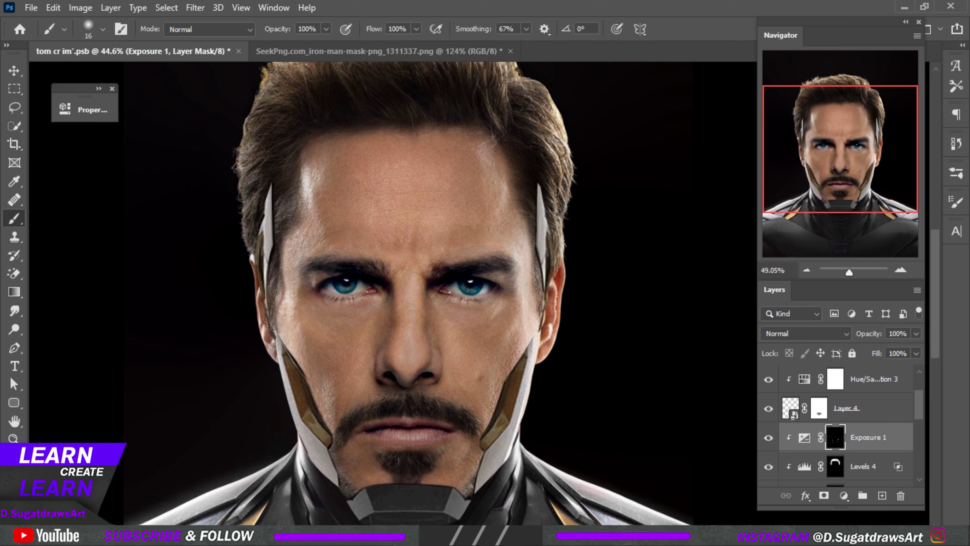
scroll(382, 268, up, 4)
scroll(414, 217, up, 2)
mouse_move(569, 128)
mouse_down()
mouse_move(547, 287)
mouse_move(506, 361)
mouse_up()
Resize the brush from 19 px to 10 px and touch up the strap edge beside the ear.
alt+right_click(541, 343)
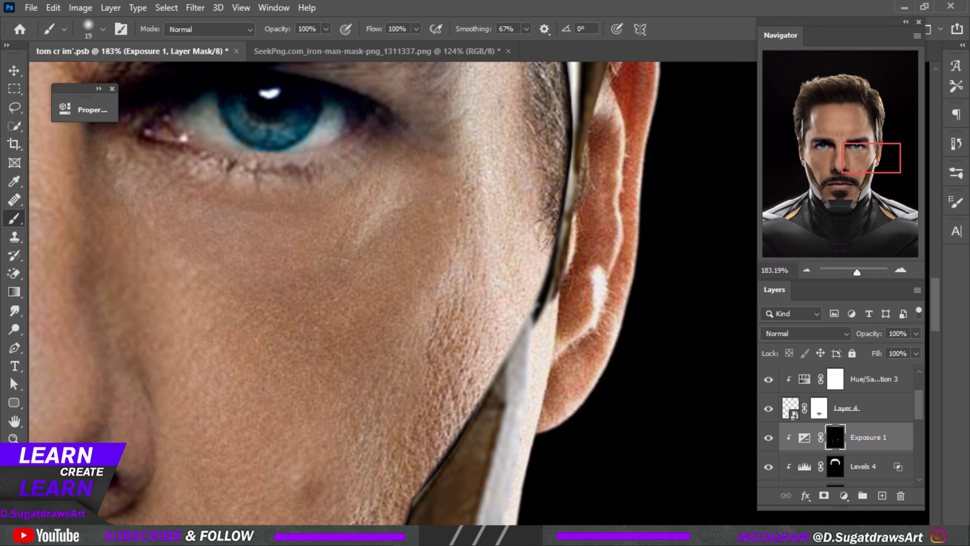
scroll(541, 342, down, 5)
scroll(542, 342, up, 4)
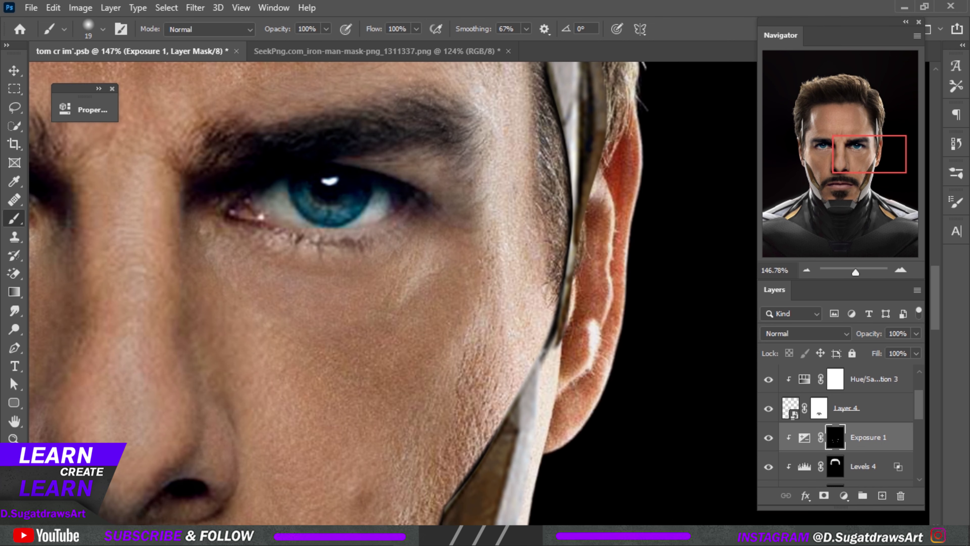
scroll(618, 343, down, 3)
scroll(618, 343, down, 3)
scroll(618, 343, down, 1)
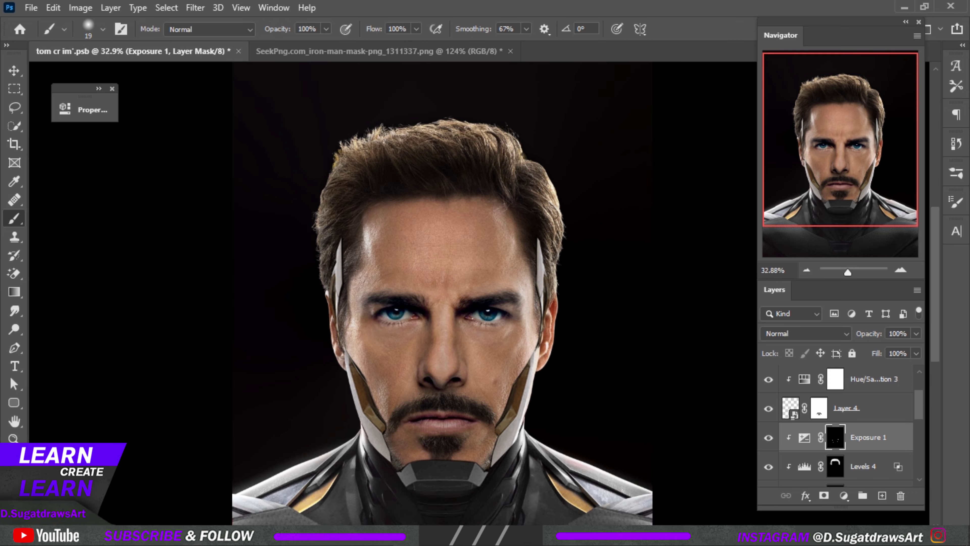
scroll(183, 328, up, 5)
scroll(183, 329, up, 2)
alt+right_click(325, 232)
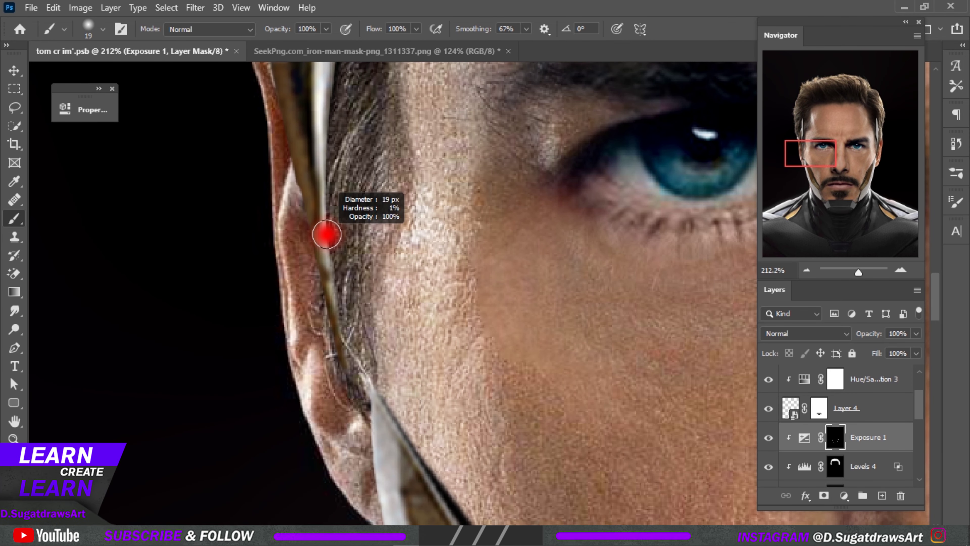
drag(329, 130, 369, 381)
drag(342, 328, 368, 384)
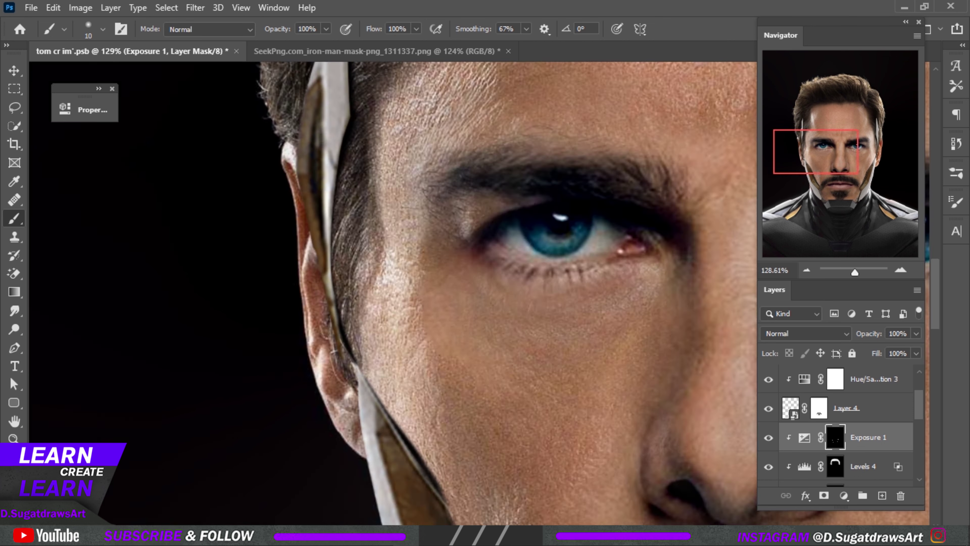
Enlarge the gold crown across the forehead and nudge it slightly left.
scroll(498, 176, up, 3)
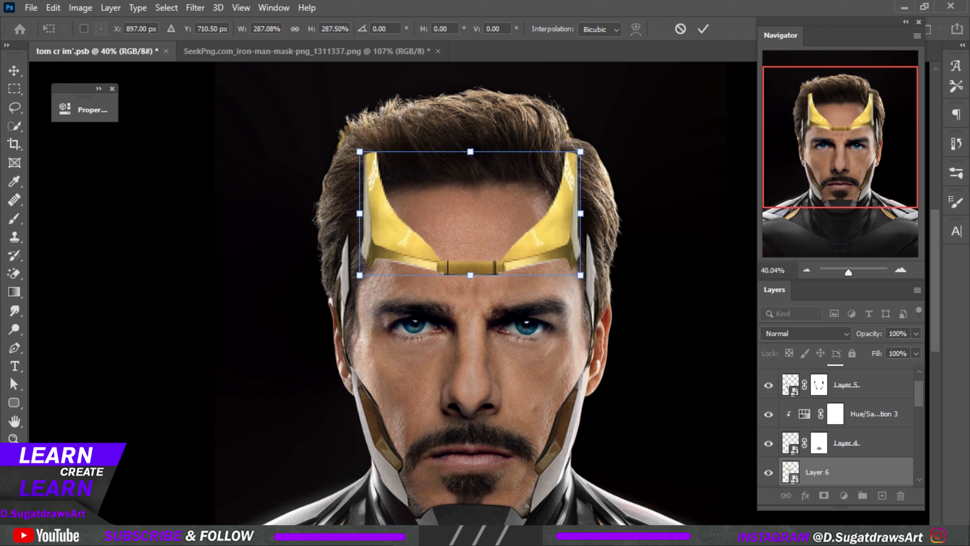
drag(581, 152, 595, 141)
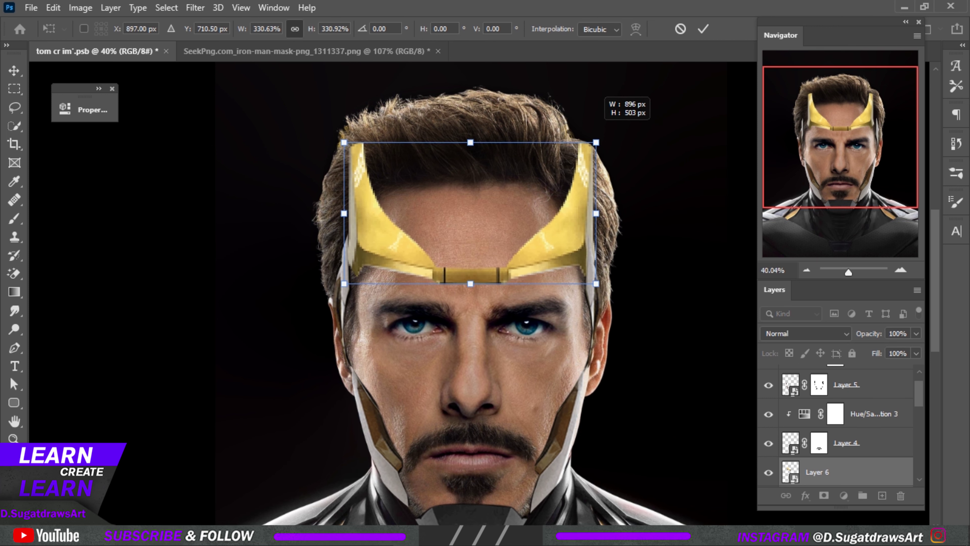
drag(572, 203, 565, 209)
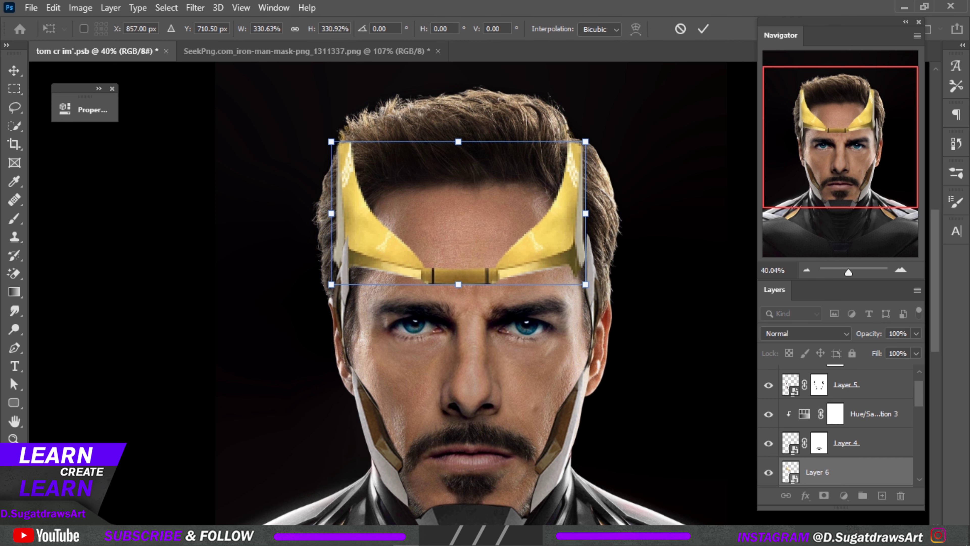
key(Return)
key(ctrl+minus)
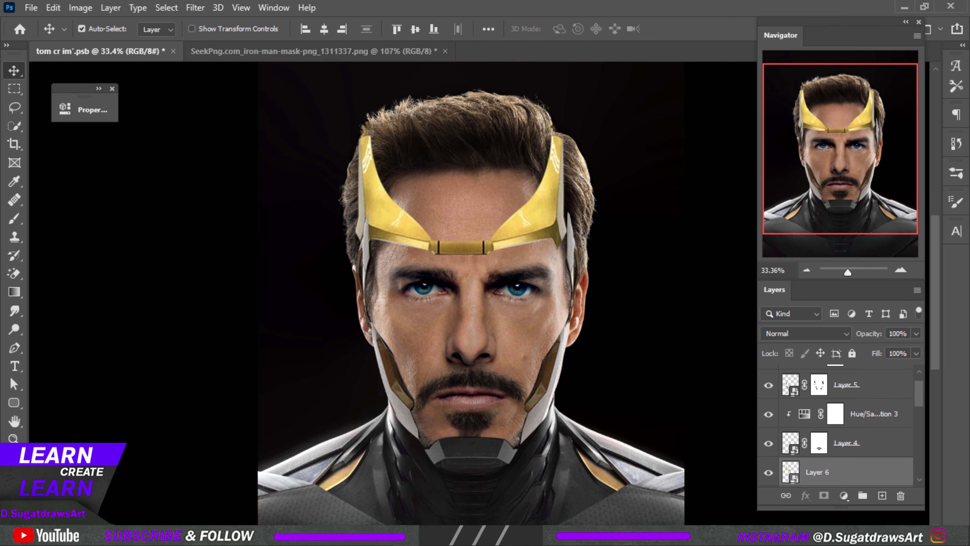
Move the crown 21 px right to X 878 px and convert Layer 6 to a Smart Object.
key(ctrl+t)
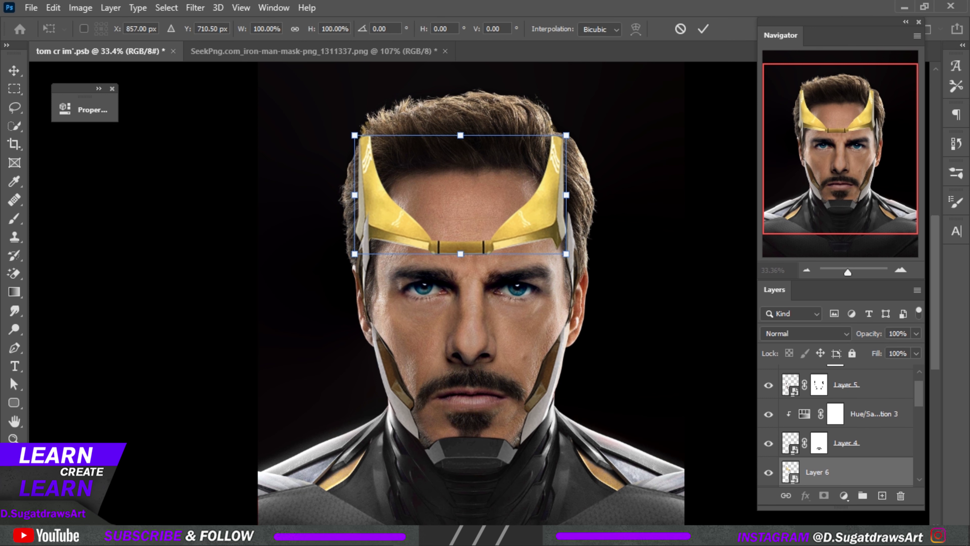
drag(480, 182, 485, 181)
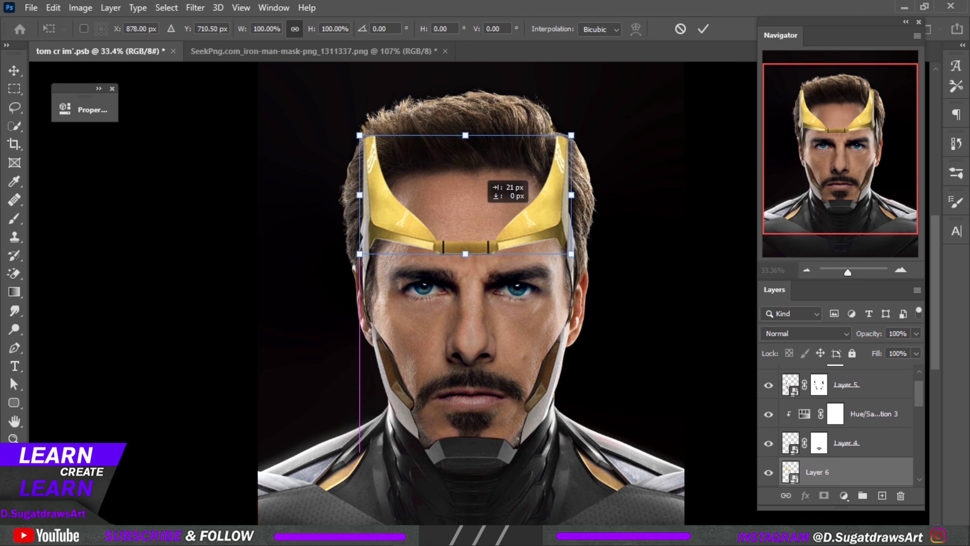
key(Return)
key(ctrl+minus)
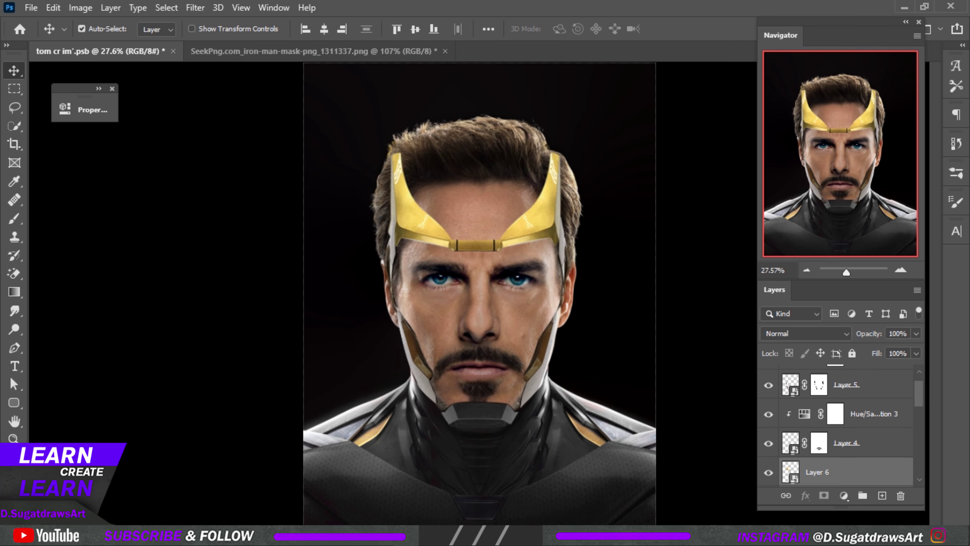
right_click(850, 471)
click(706, 158)
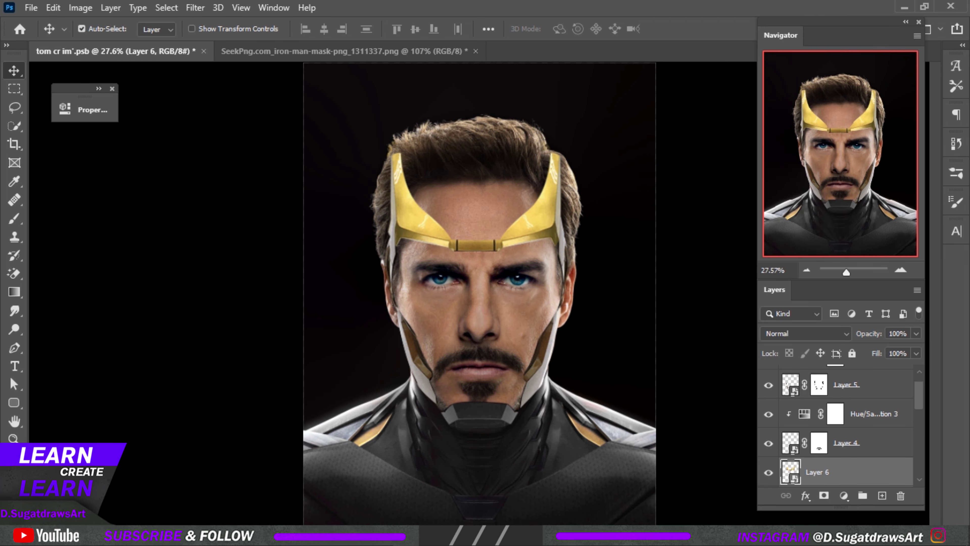
scroll(841, 429, down, 1)
scroll(840, 429, down, 1)
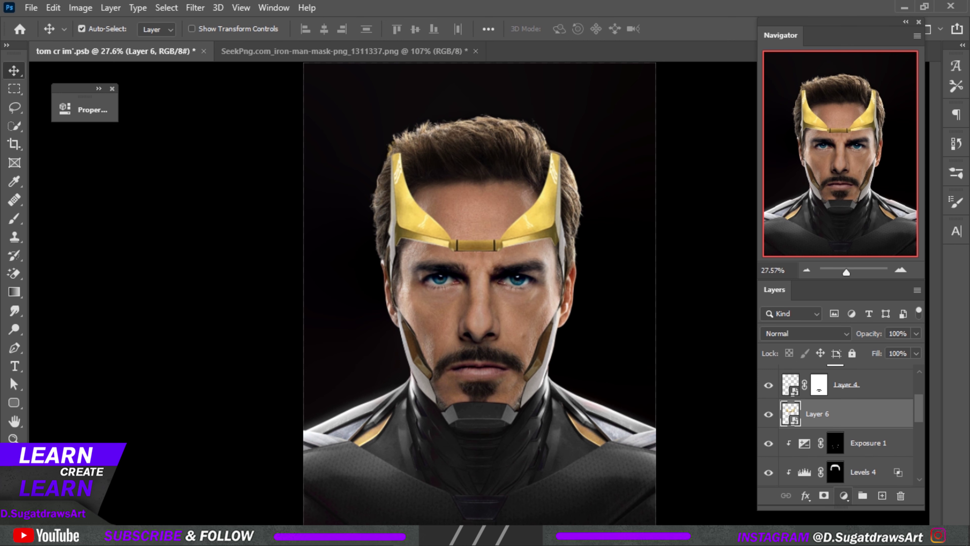
Add a layer mask to Layer 6 and select a hard round brush.
click(824, 495)
key(b)
scroll(469, 229, up, 3)
right_click(478, 118)
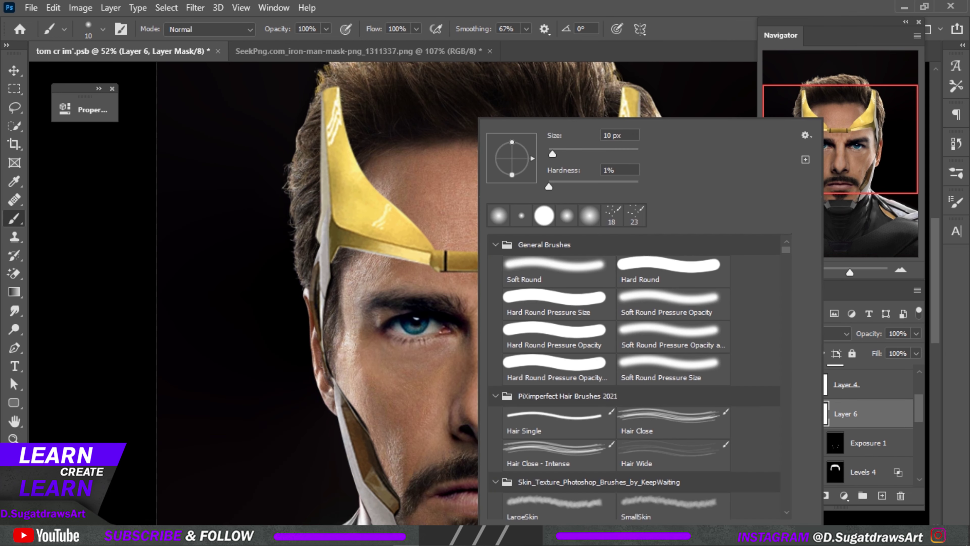
click(554, 302)
key(Return)
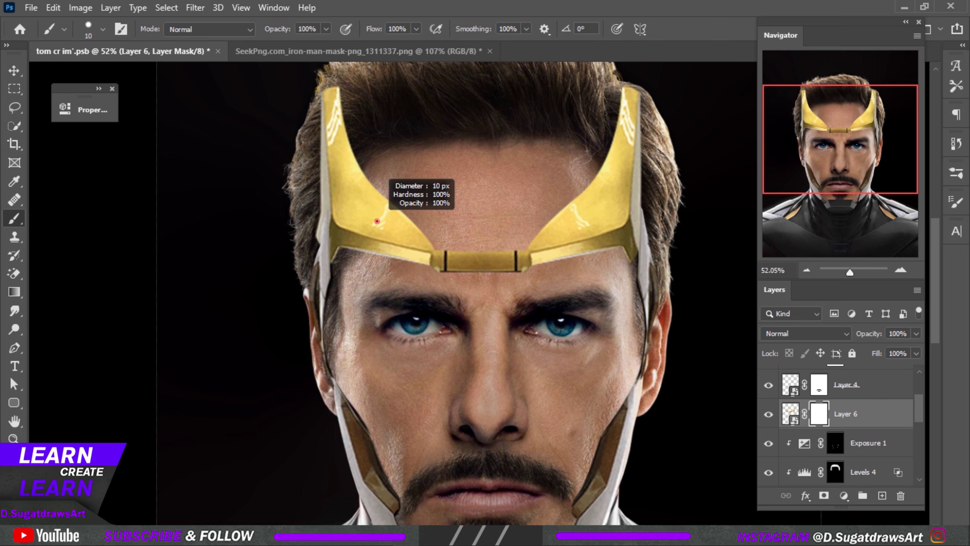
scroll(377, 222, down, 1)
Mask away the tall tip of the left gold horn and tidy its upper edge.
drag(333, 98, 328, 169)
drag(343, 129, 353, 168)
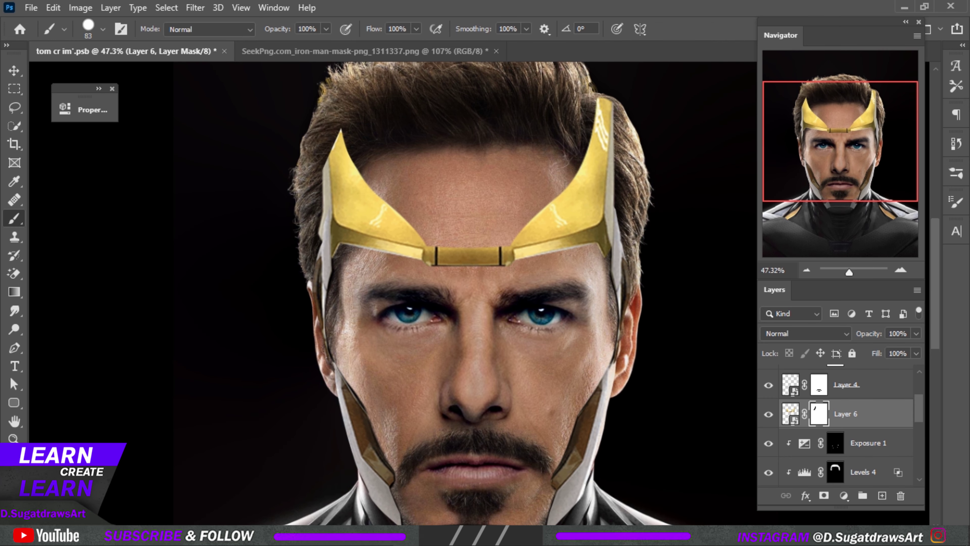
drag(342, 128, 328, 191)
drag(345, 154, 324, 216)
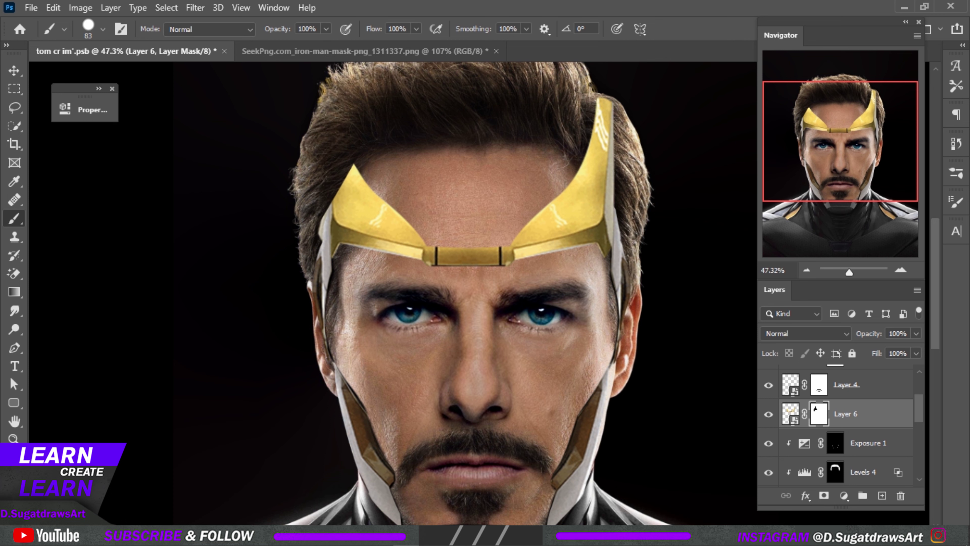
scroll(389, 206, down, 2)
scroll(389, 207, down, 2)
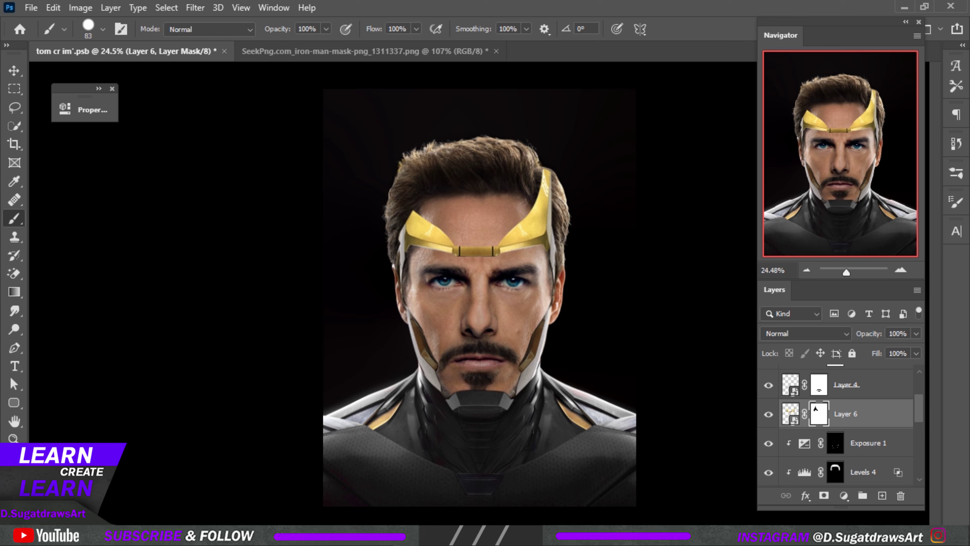
scroll(390, 206, up, 4)
scroll(413, 220, up, 3)
drag(352, 193, 455, 283)
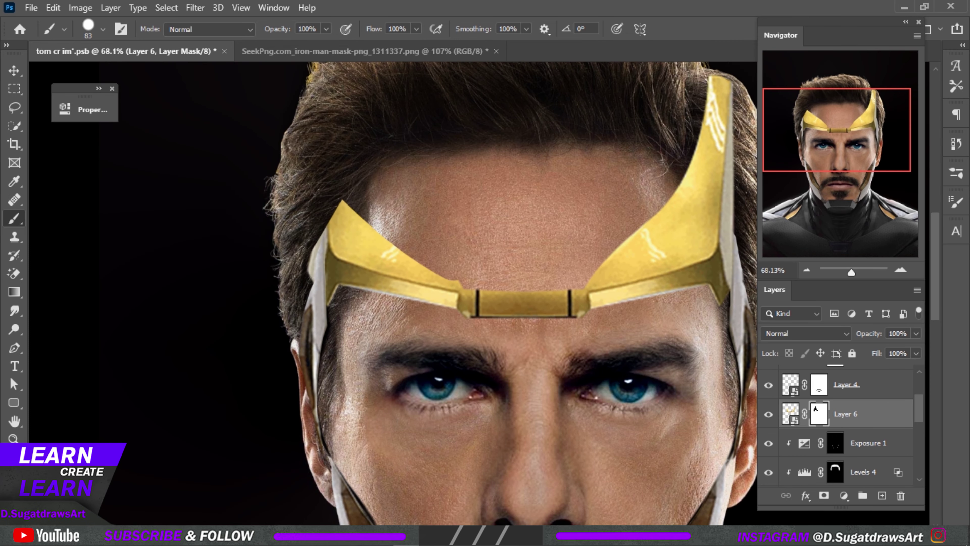
Hide the right horn's inner upper part, tip and white edge.
scroll(313, 405, down, 3)
scroll(314, 405, up, 2)
scroll(314, 405, up, 1)
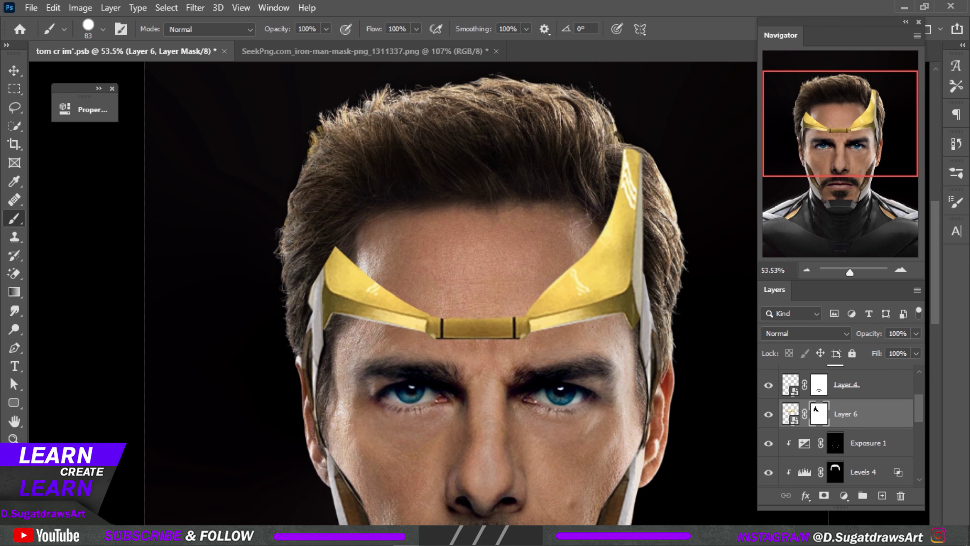
mouse_move(628, 182)
mouse_down()
mouse_move(589, 252)
mouse_move(541, 304)
mouse_up()
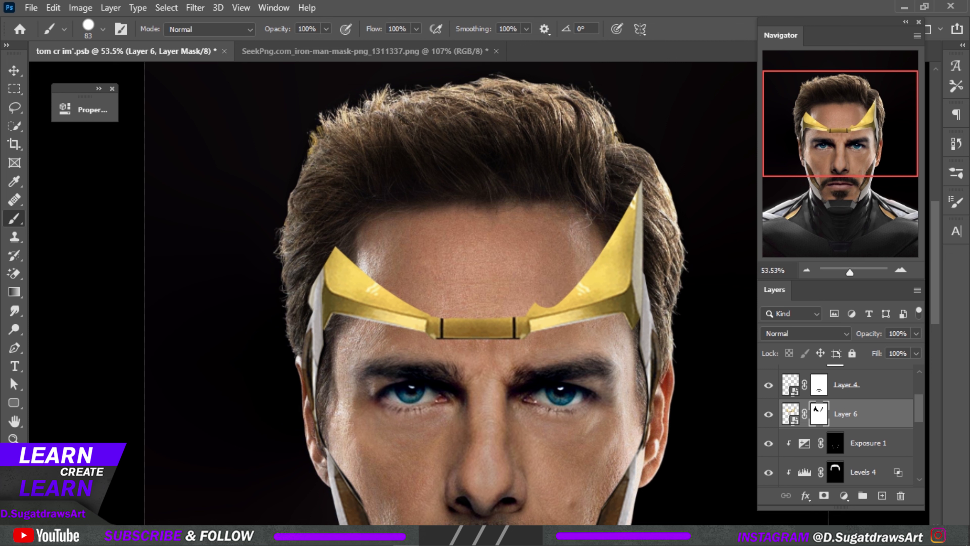
drag(635, 183, 638, 269)
drag(621, 225, 639, 278)
scroll(612, 240, down, 1)
scroll(613, 240, down, 1)
scroll(612, 240, up, 2)
scroll(613, 240, up, 1)
With a smaller brush, remove the rounded blob and reshape the right horn's tip.
mouse_move(613, 240)
mouse_down()
mouse_move(585, 284)
mouse_move(556, 310)
mouse_move(524, 317)
mouse_up()
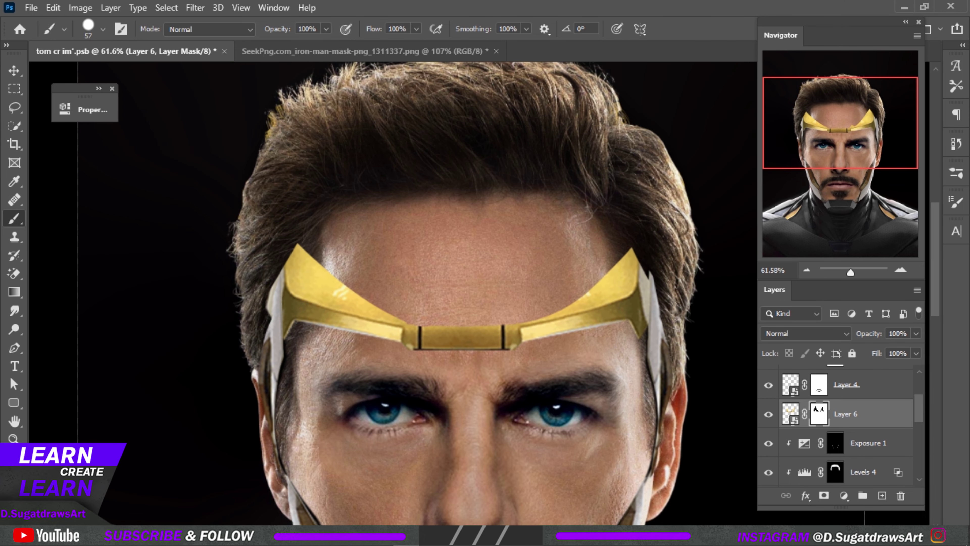
scroll(523, 317, down, 2)
scroll(501, 265, down, 1)
scroll(502, 266, up, 1)
scroll(502, 265, up, 2)
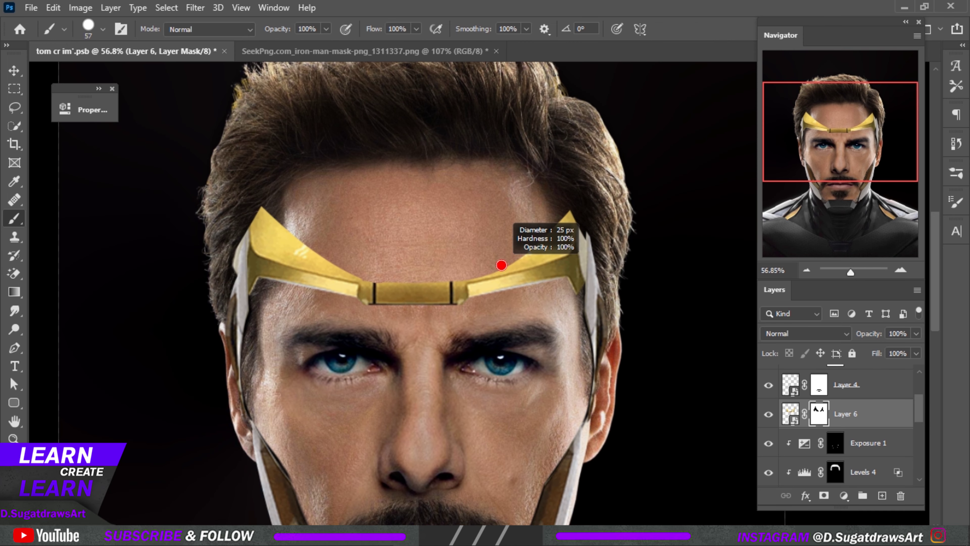
drag(501, 265, 571, 209)
click(571, 210)
scroll(571, 210, up, 2)
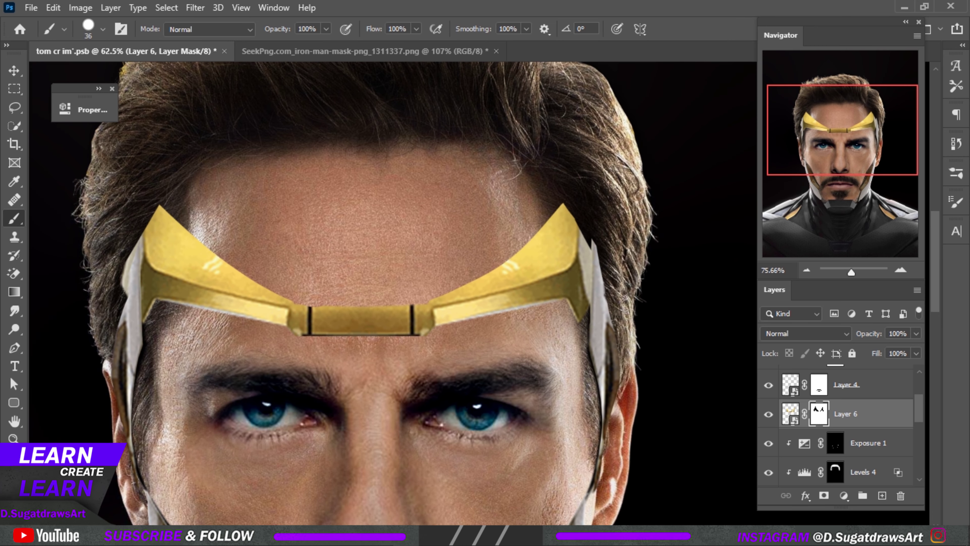
drag(558, 208, 569, 198)
key(ctrl+z)
scroll(567, 204, down, 1)
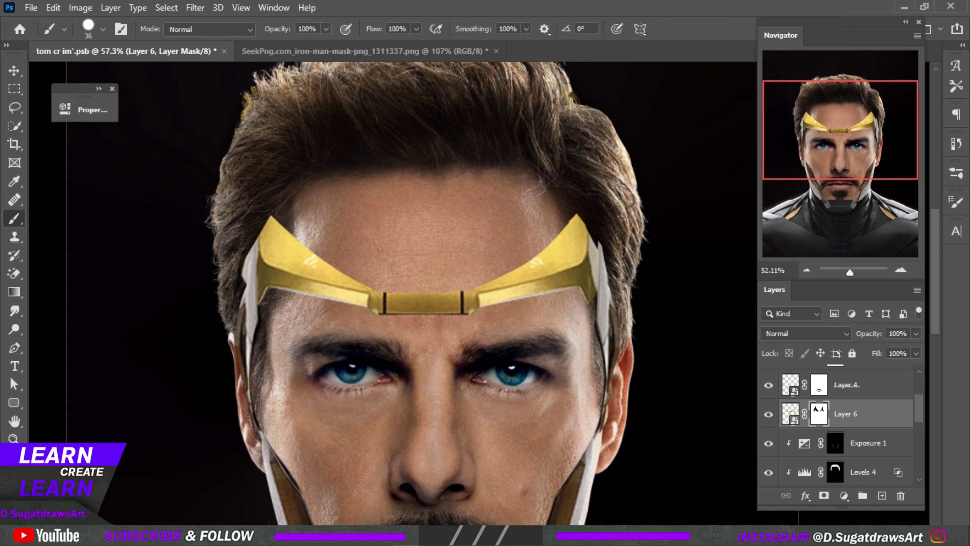
scroll(568, 204, down, 2)
scroll(567, 204, down, 1)
With a smaller brush, mask out the gold crown's thin left edge and whitish lower edge on Layer 6.
scroll(462, 237, up, 2)
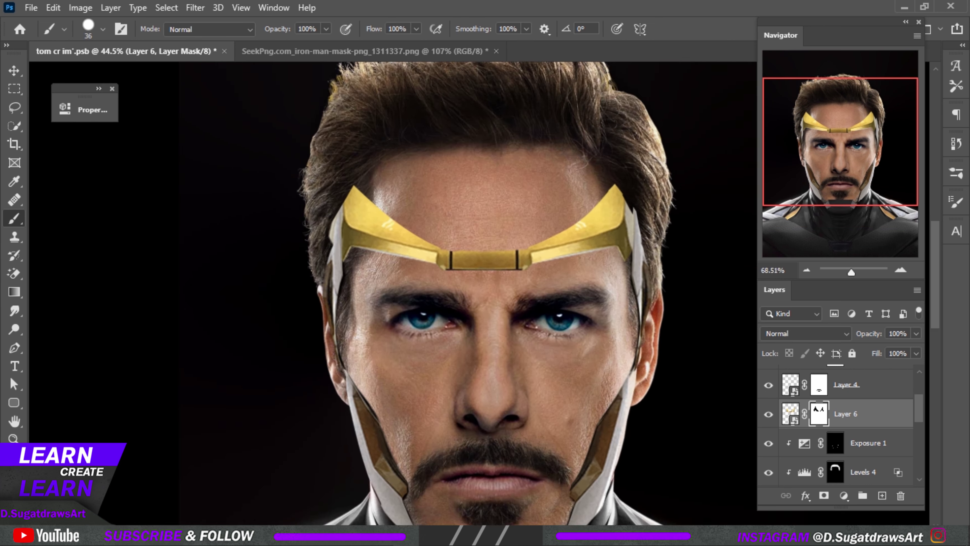
scroll(462, 237, up, 2)
key(bracketleft)
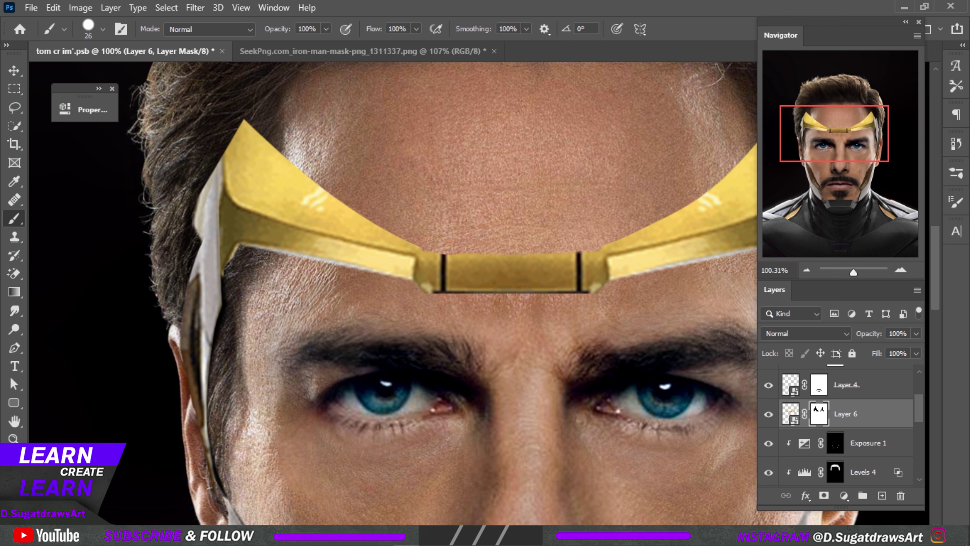
mouse_move(224, 274)
mouse_down()
mouse_move(254, 243)
mouse_move(442, 292)
mouse_move(592, 293)
mouse_up()
scroll(591, 293, down, 3)
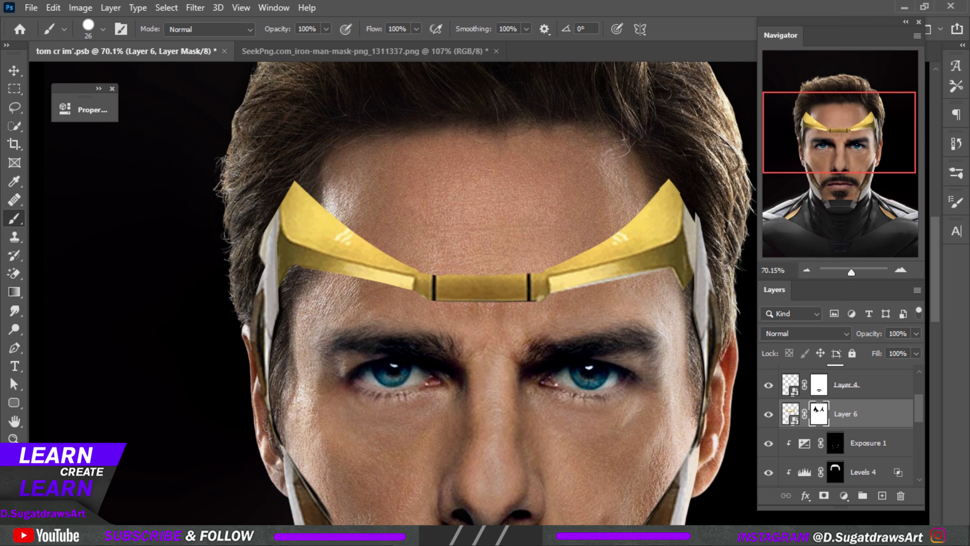
scroll(424, 337, up, 2)
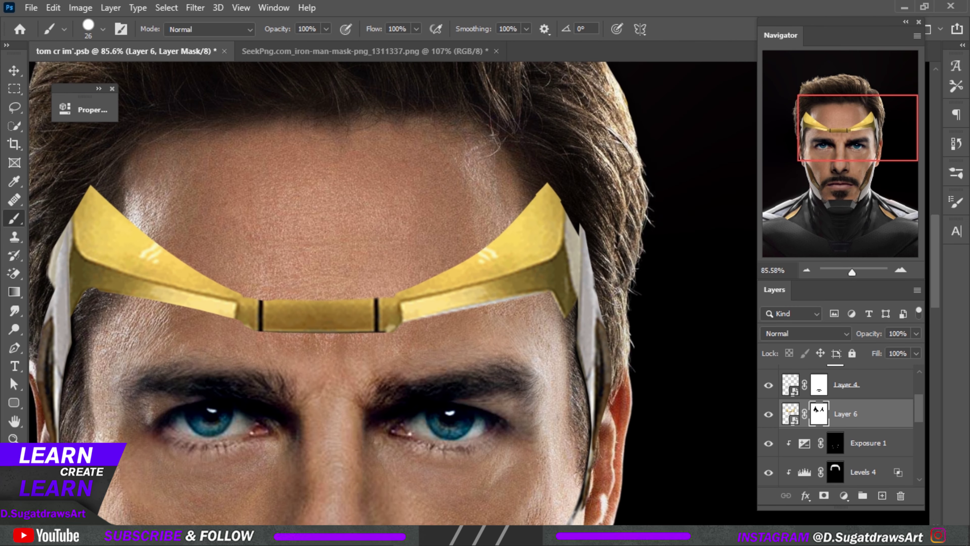
scroll(466, 322, up, 2)
mouse_move(383, 321)
mouse_down()
mouse_move(558, 282)
mouse_move(596, 292)
mouse_move(607, 313)
mouse_up()
scroll(562, 327, down, 2)
scroll(561, 327, down, 3)
scroll(561, 326, down, 2)
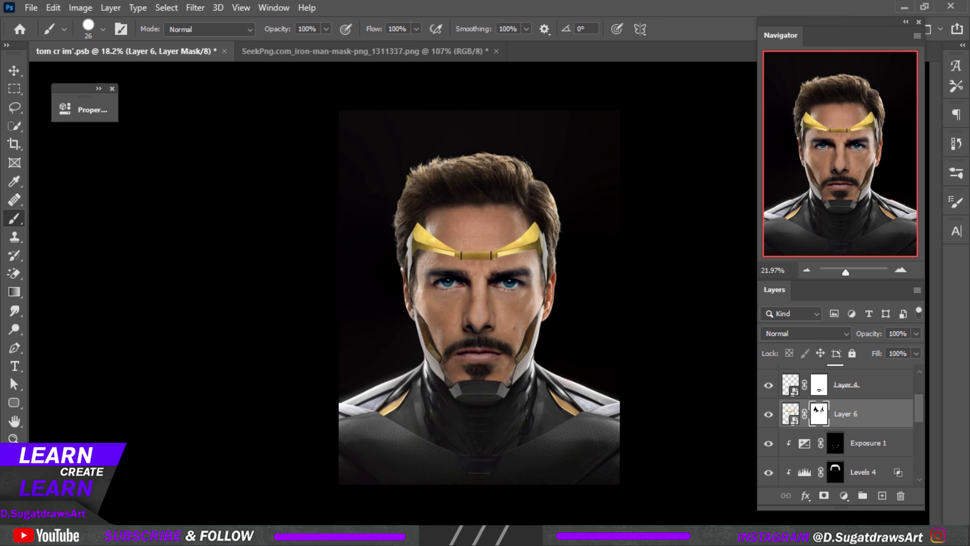
scroll(561, 326, down, 1)
Return to the Move tool and save the composite document.
key(v)
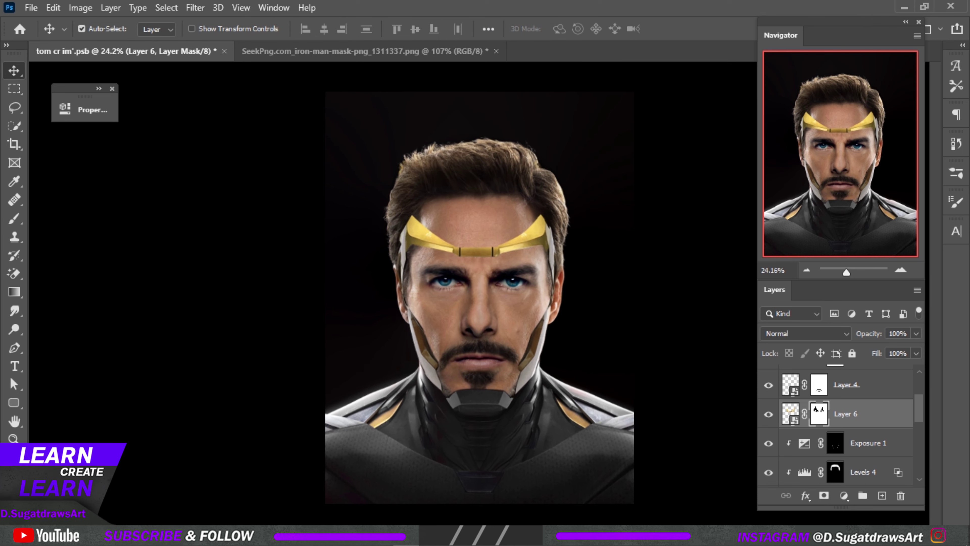
scroll(561, 327, up, 1)
scroll(480, 297, up, 1)
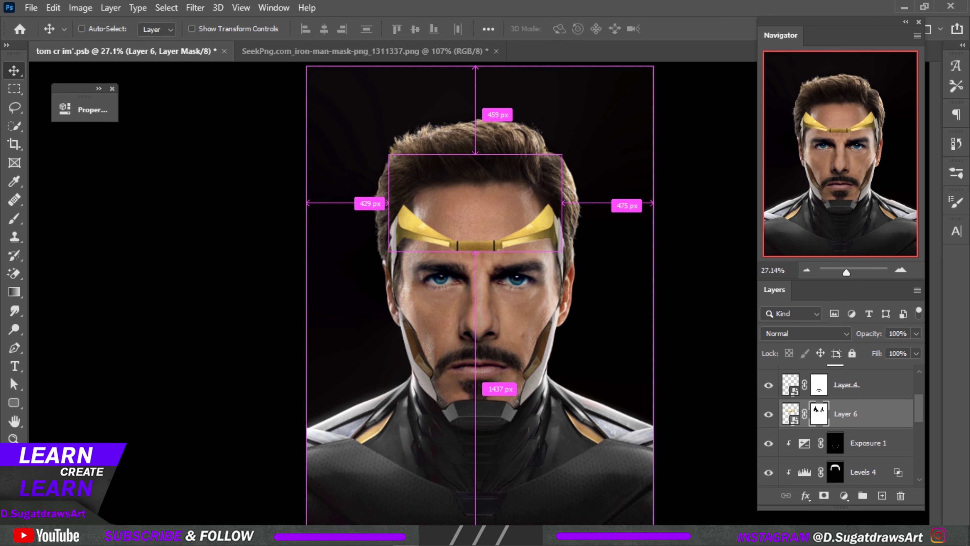
key(ctrl+s)
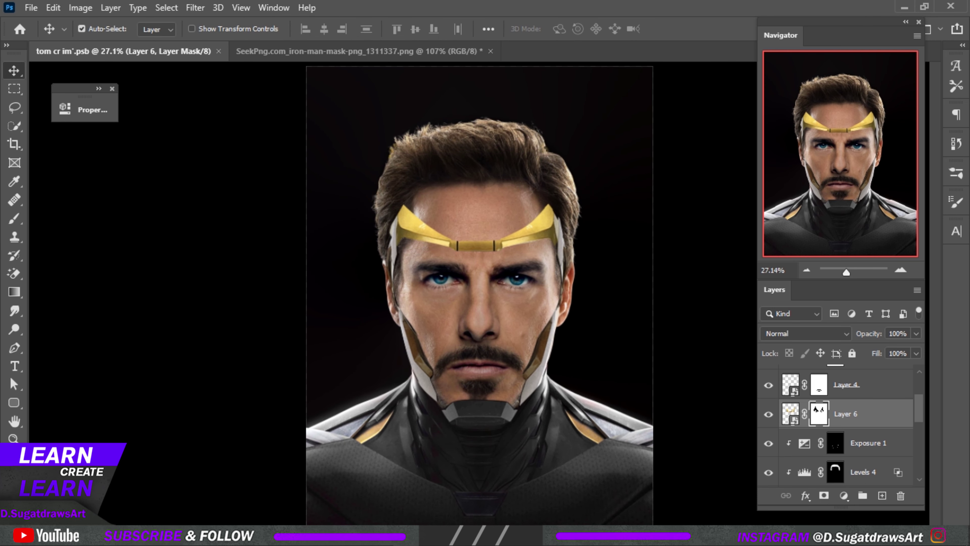